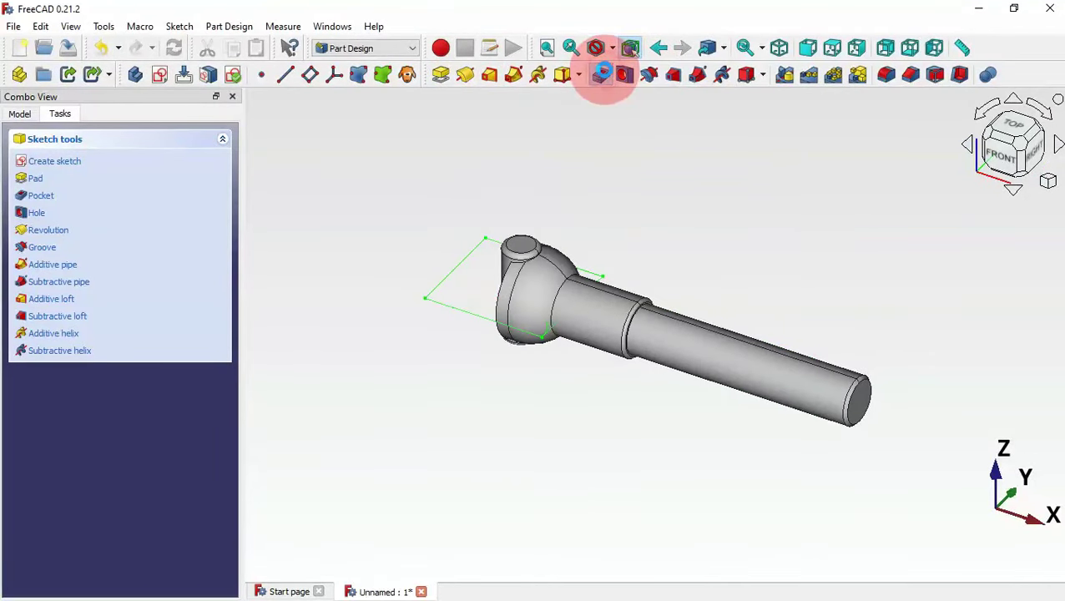
Orbit the finished splined shaft to inspect it from below and back toward the front
click(600, 74)
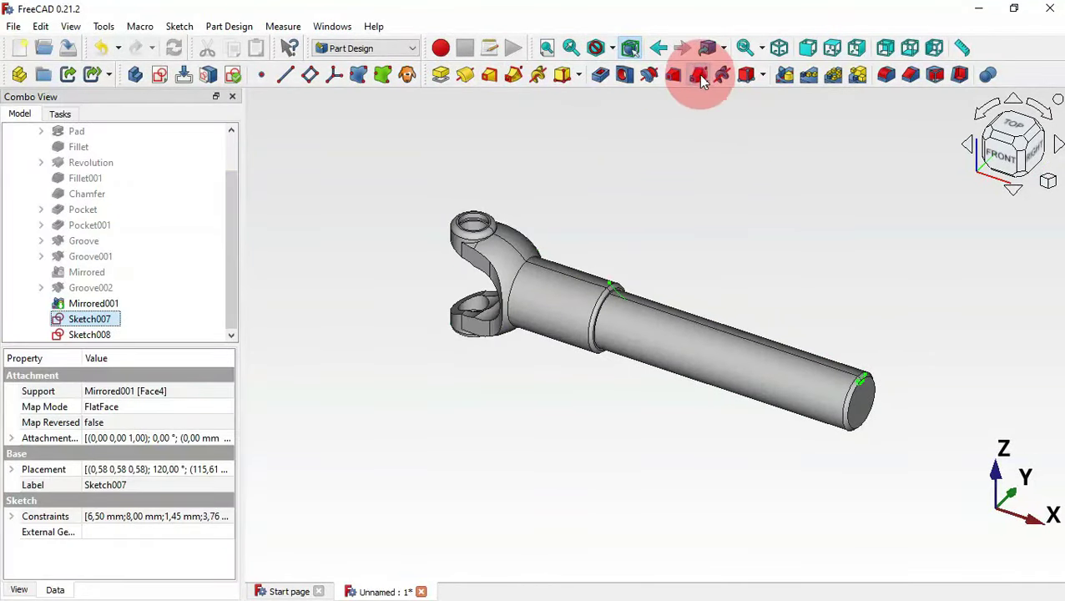
click(699, 77)
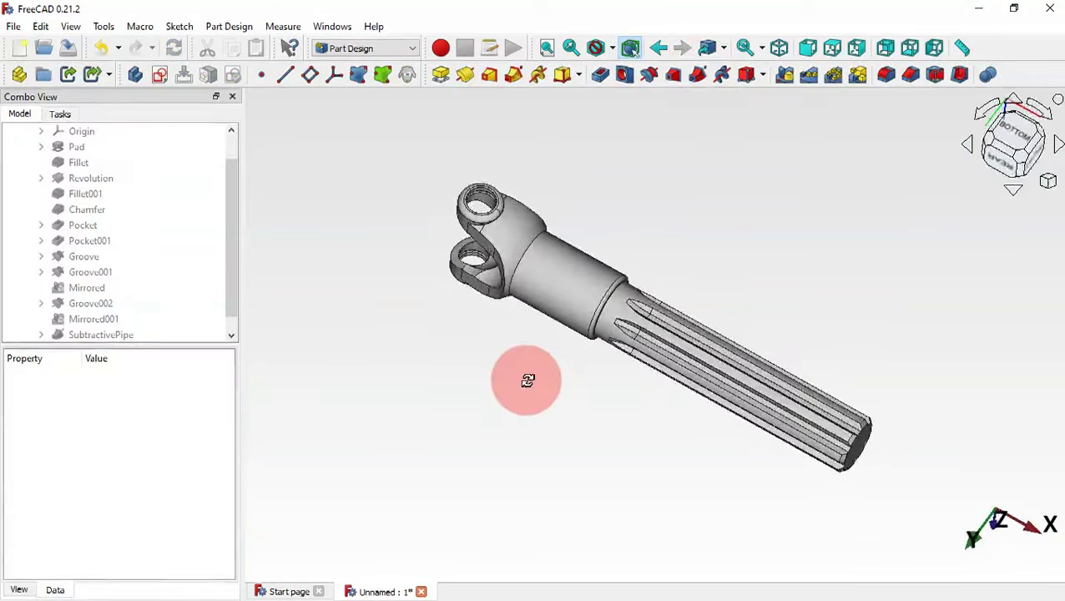
middle_drag(525, 379, 588, 392)
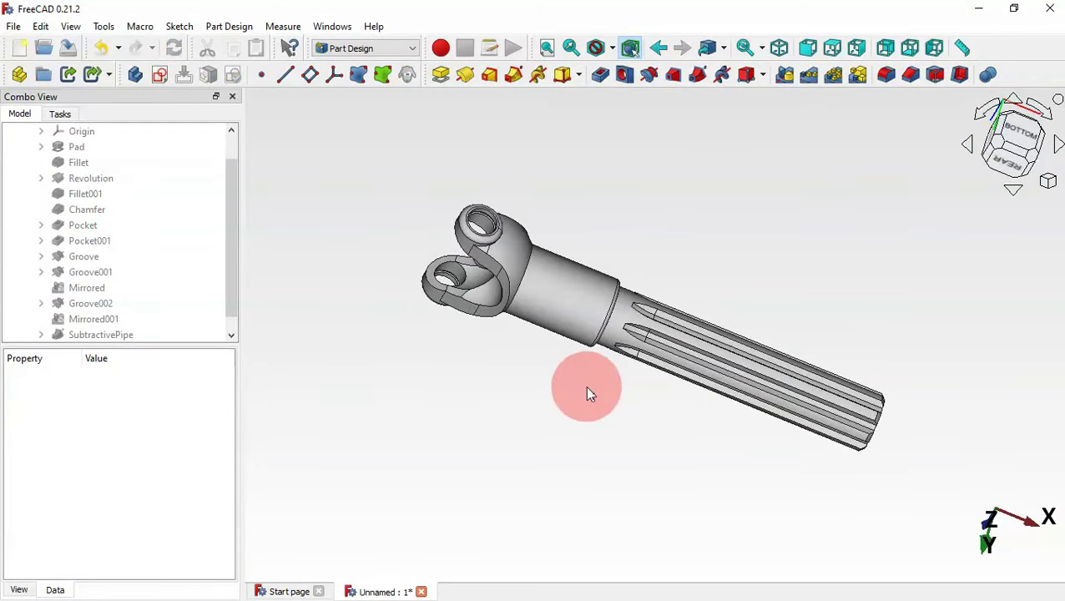
middle_drag(675, 262, 526, 396)
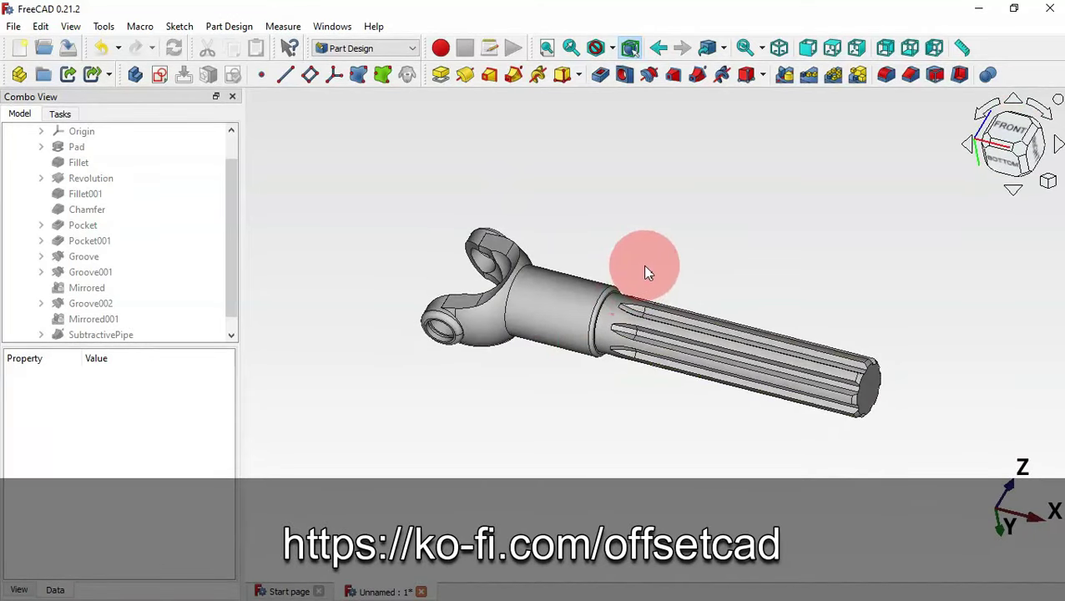
middle_drag(656, 250, 684, 343)
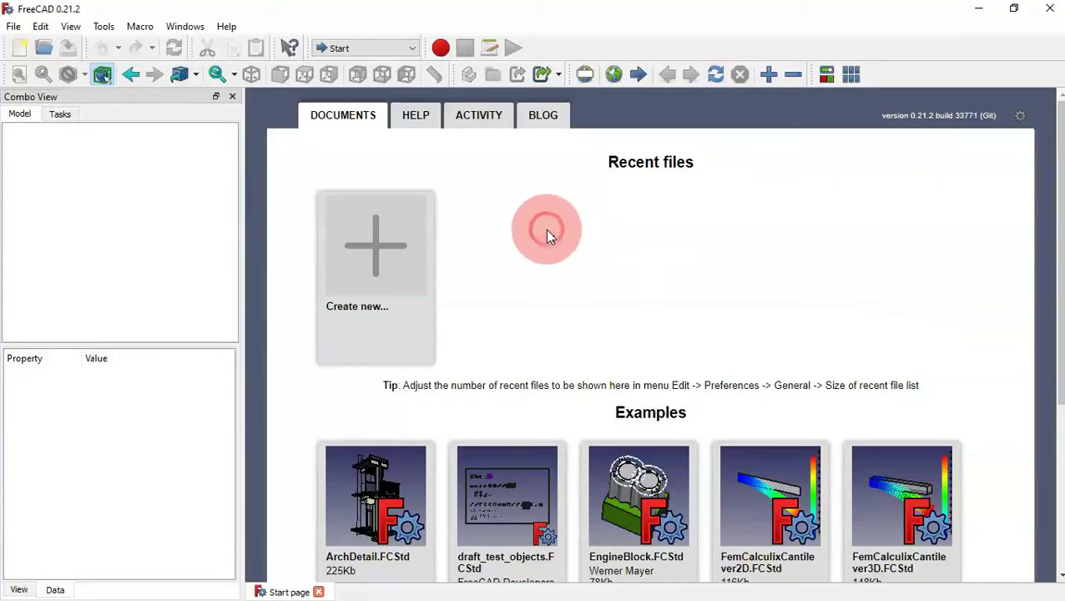
Create a new document in Part Design with a sketch on the XY-plane
click(377, 250)
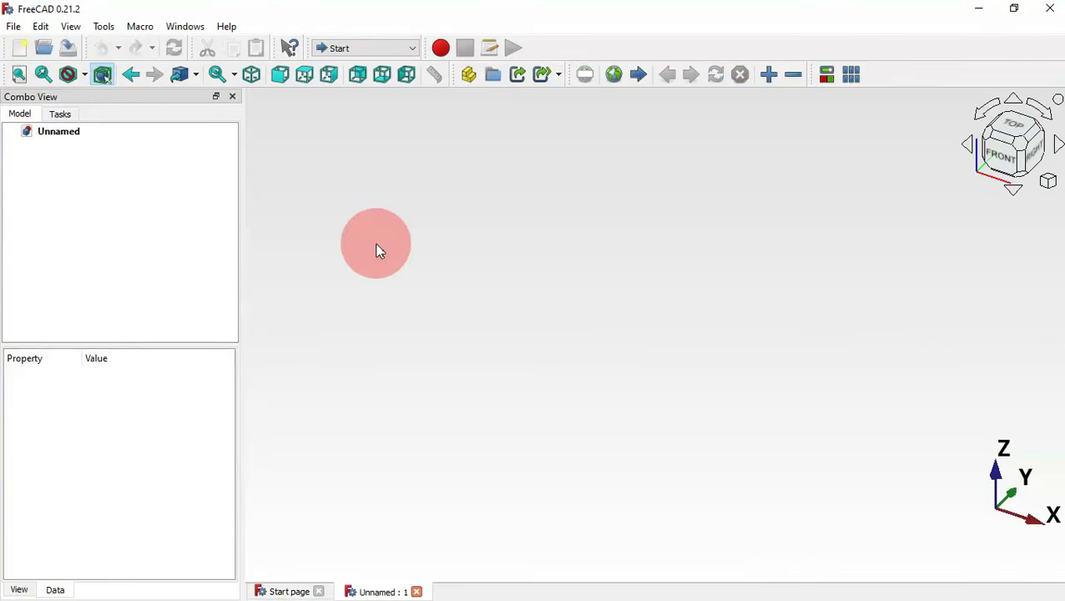
click(375, 48)
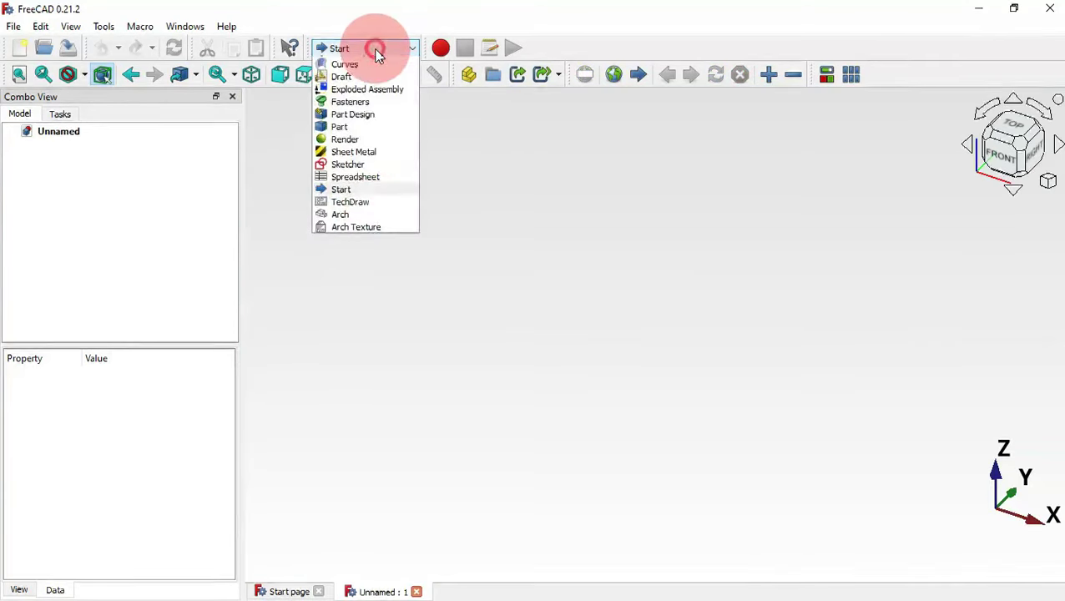
click(372, 139)
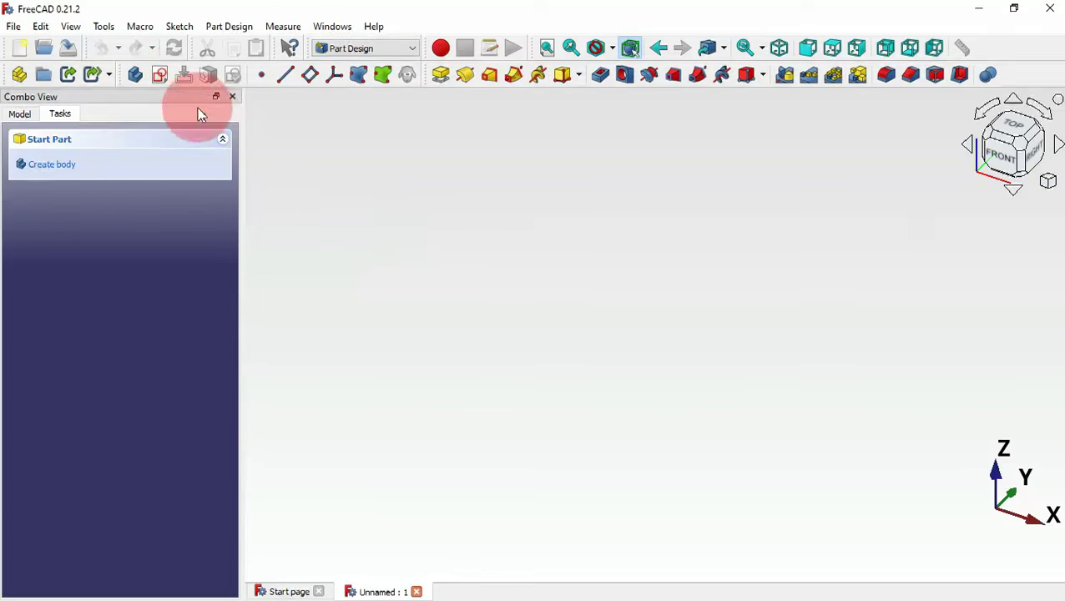
click(163, 78)
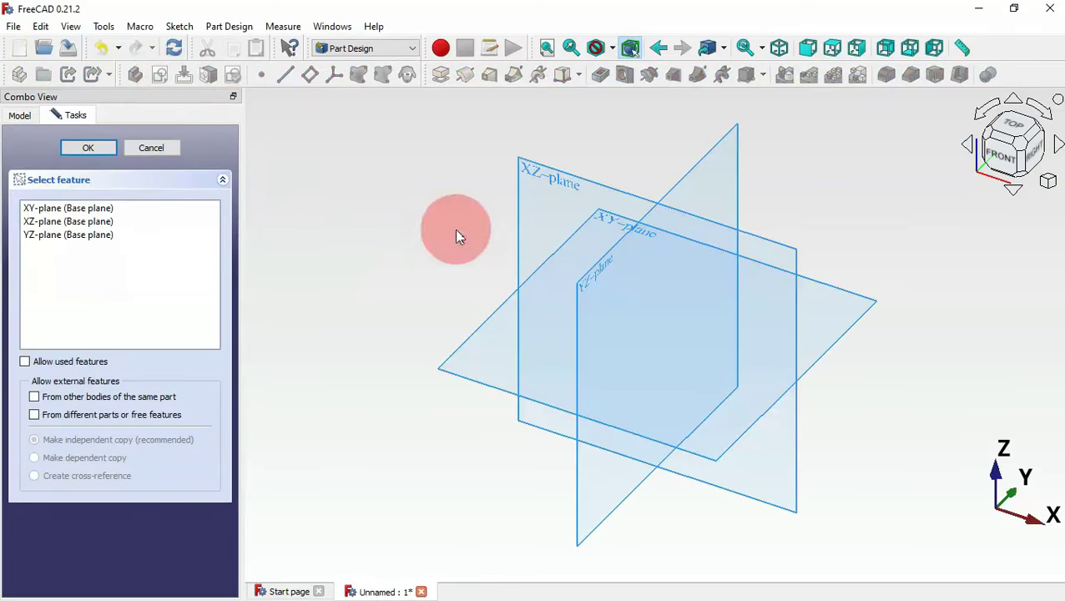
click(599, 216)
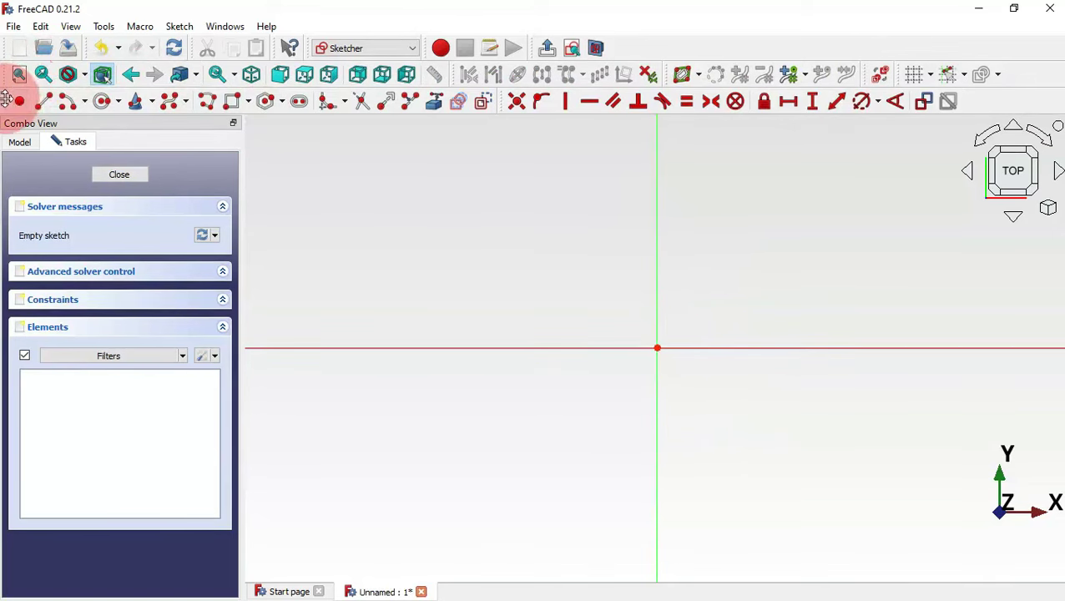
Draw a circle centred on the origin, constrain its diameter to 12 mm, and exit the sketch
click(104, 103)
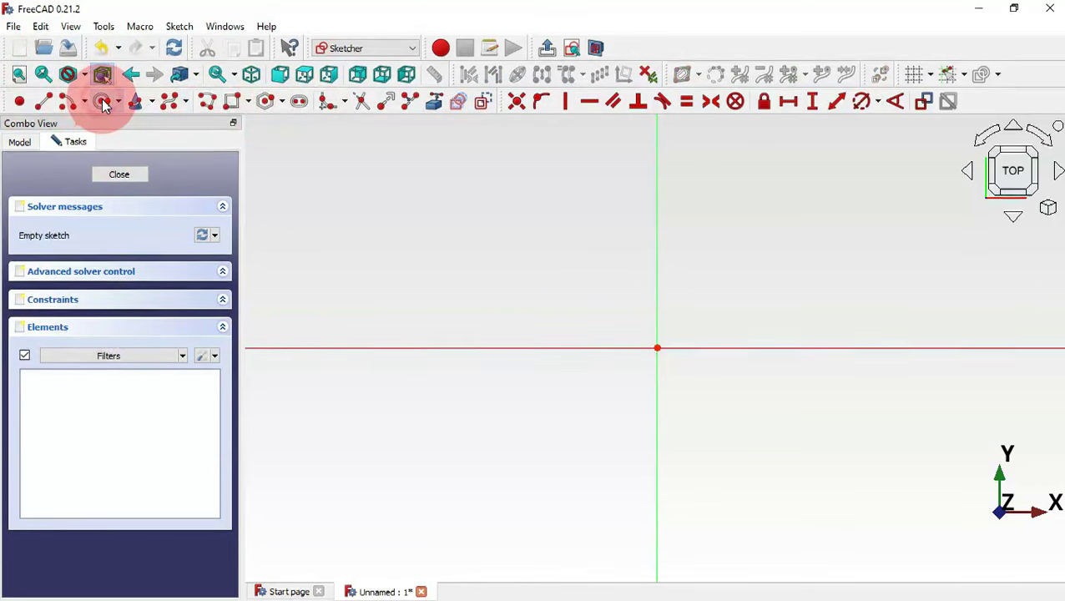
click(658, 347)
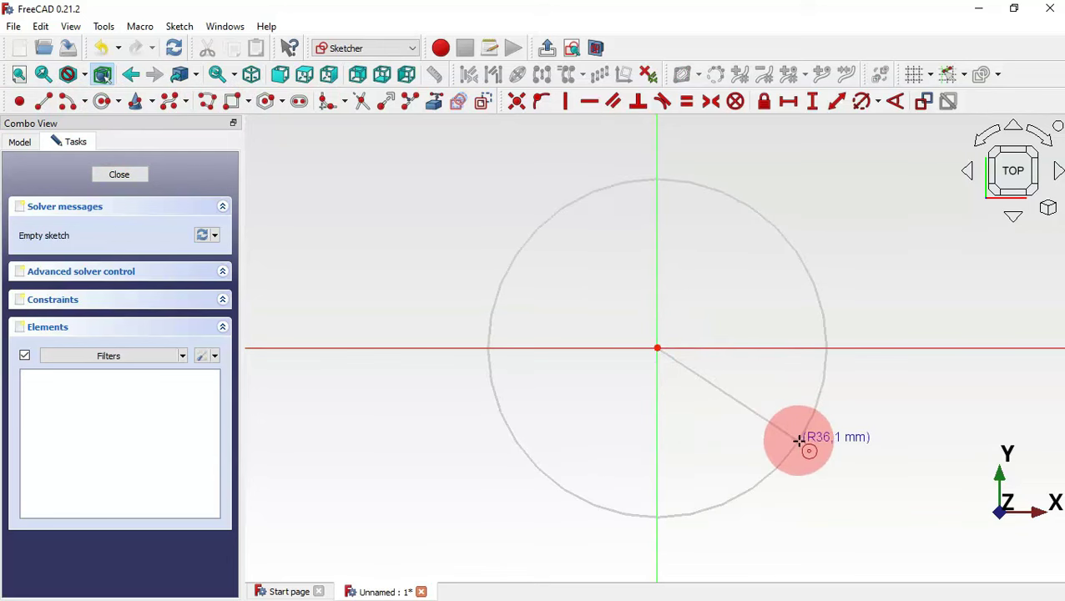
click(799, 440)
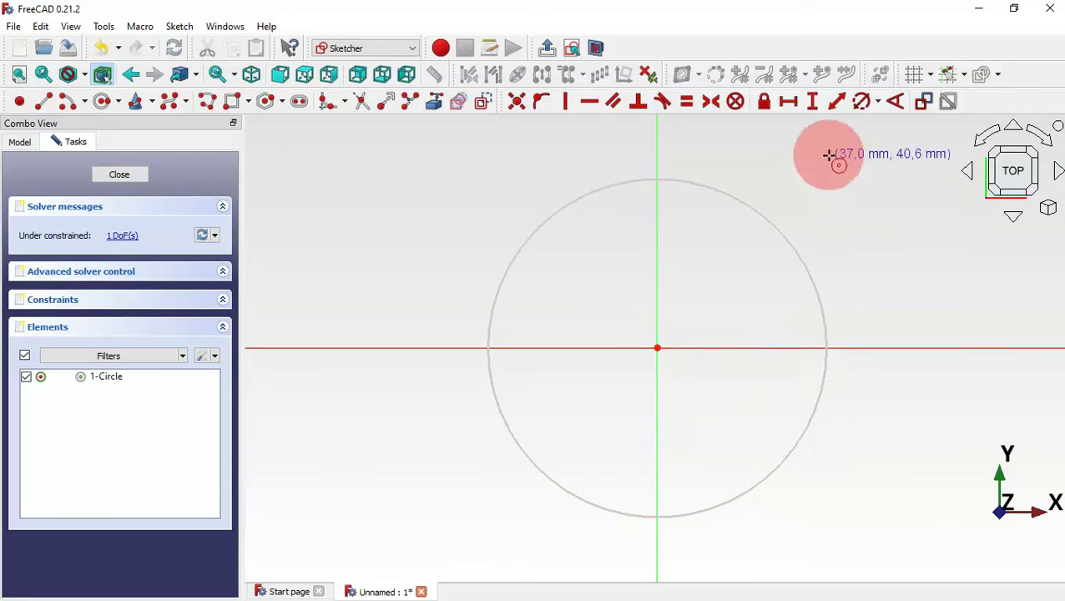
click(862, 104)
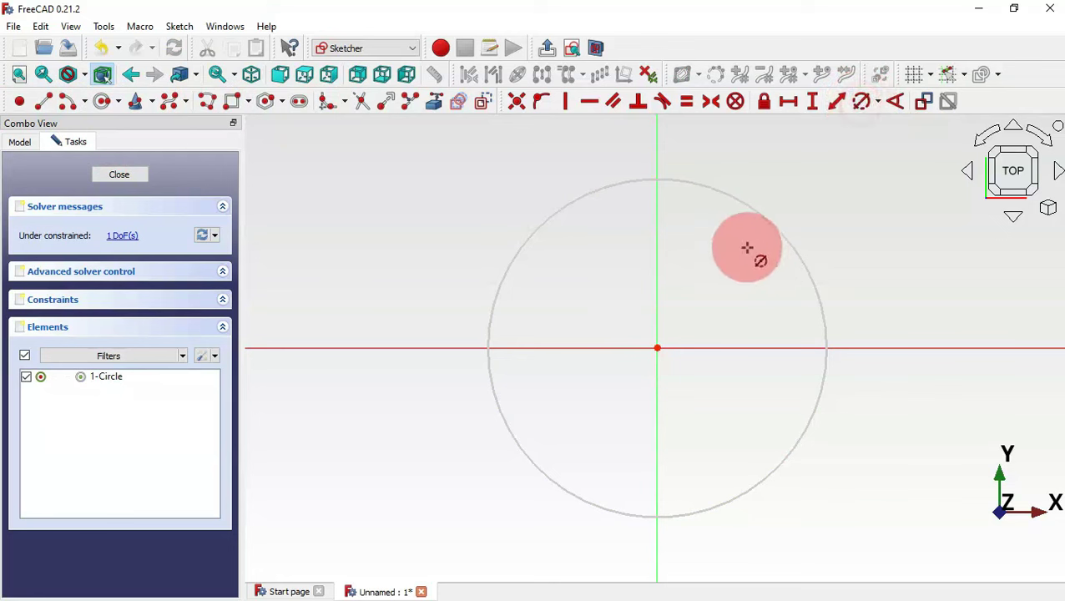
click(770, 217)
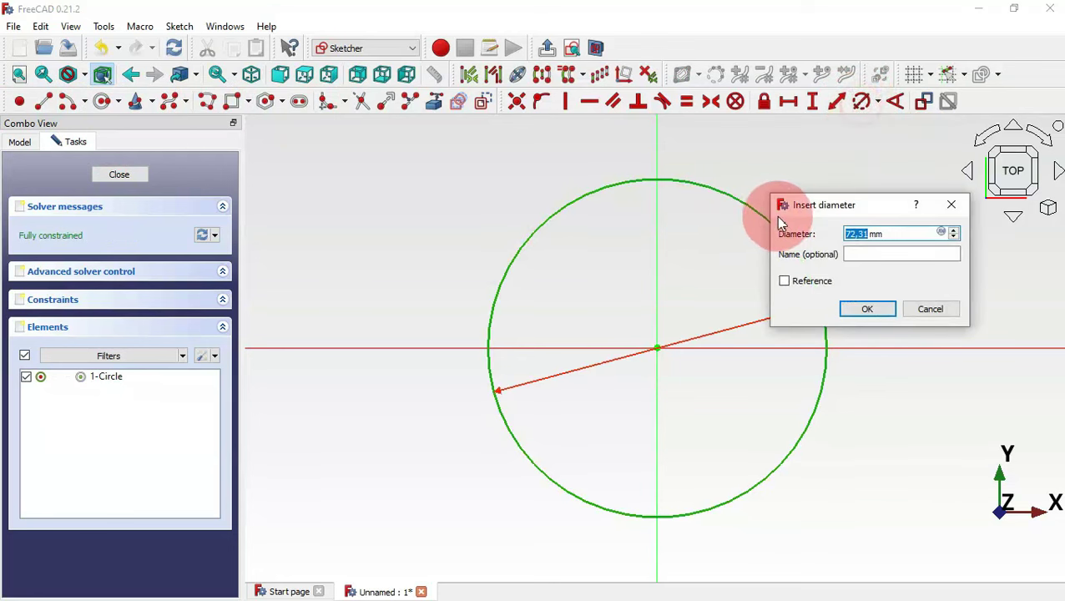
key(Return)
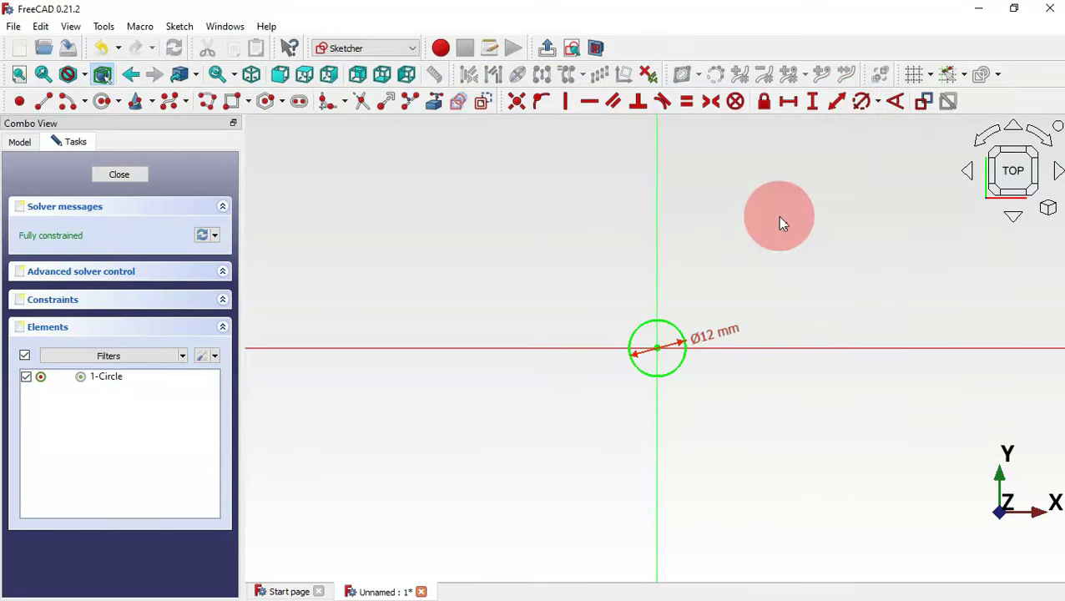
key(Escape)
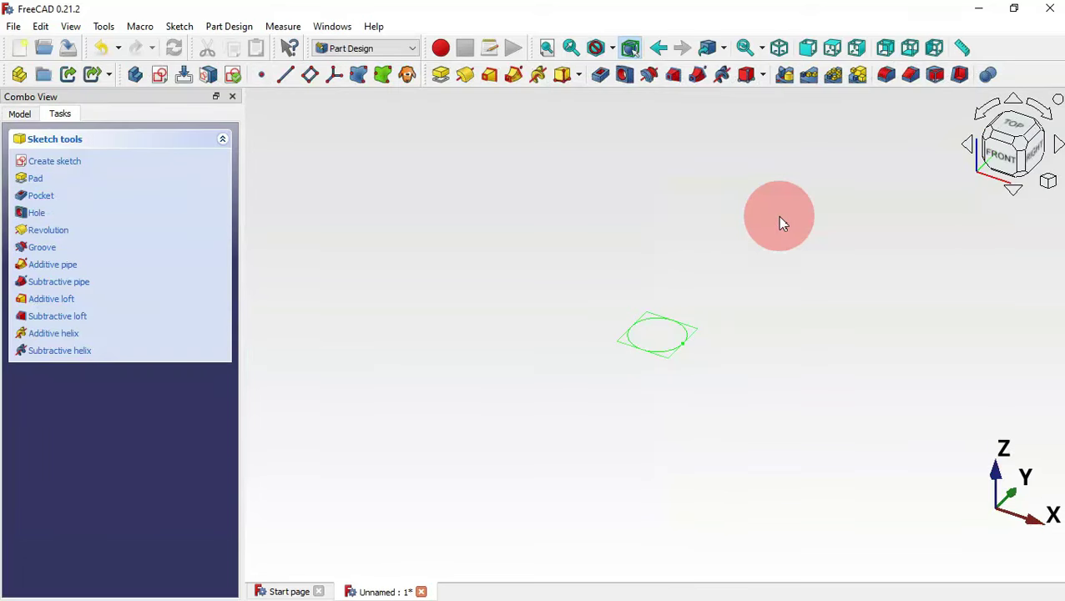
key(v)
key(f)
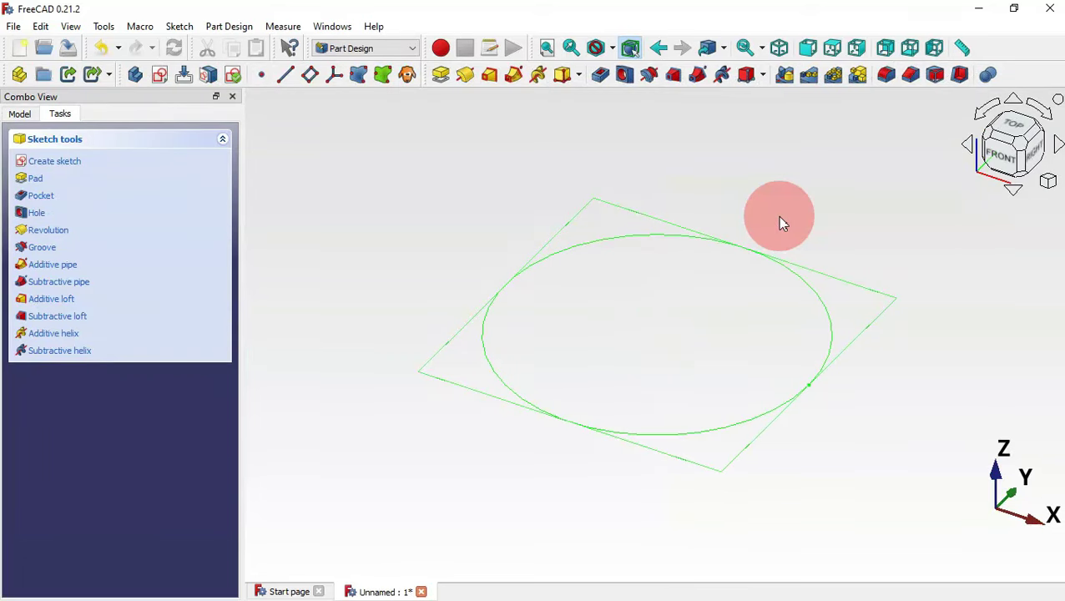
Pad the circle 33 mm, symmetric to the sketch plane
click(442, 77)
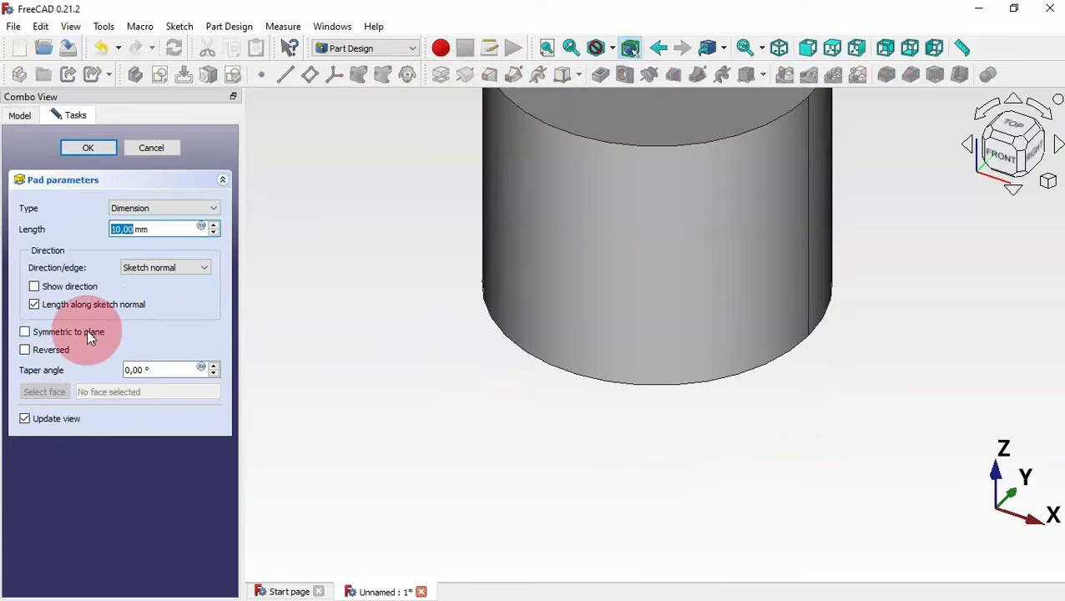
click(89, 333)
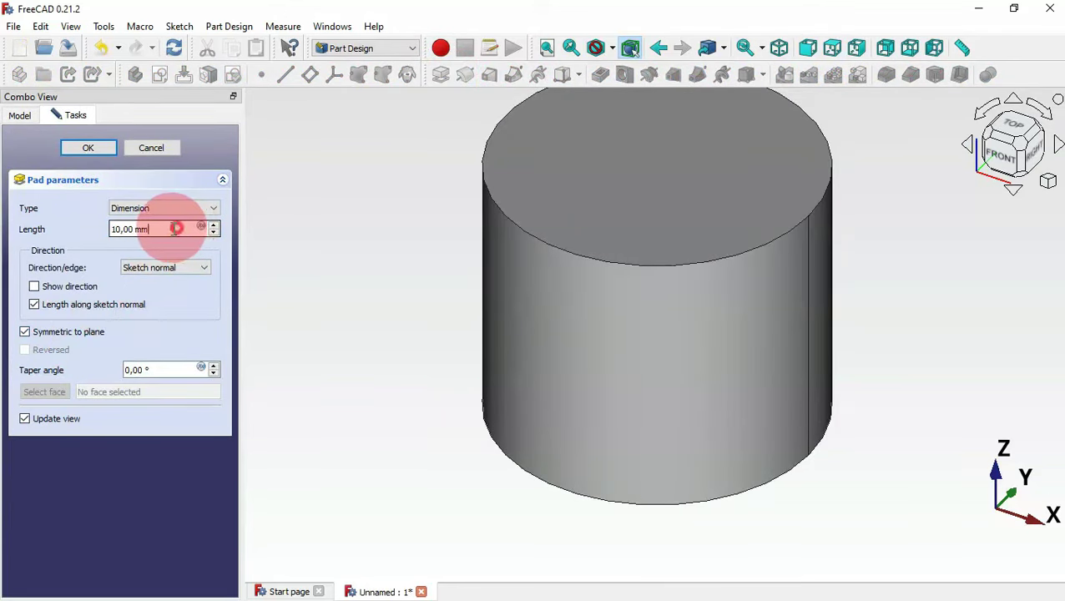
drag(179, 227, 61, 233)
text(33)
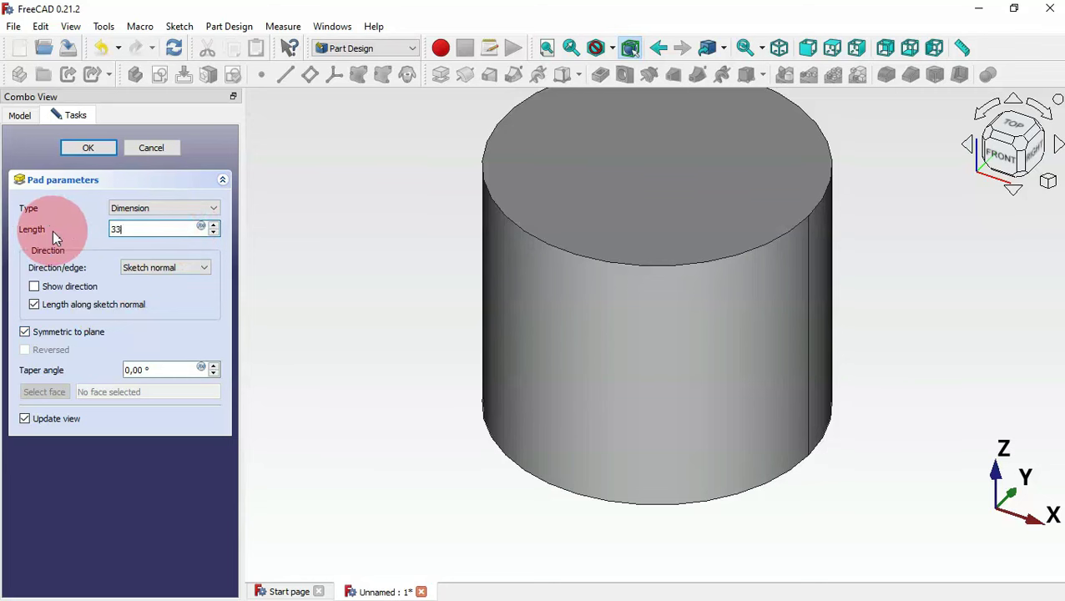
key(Return)
key(v)
key(f)
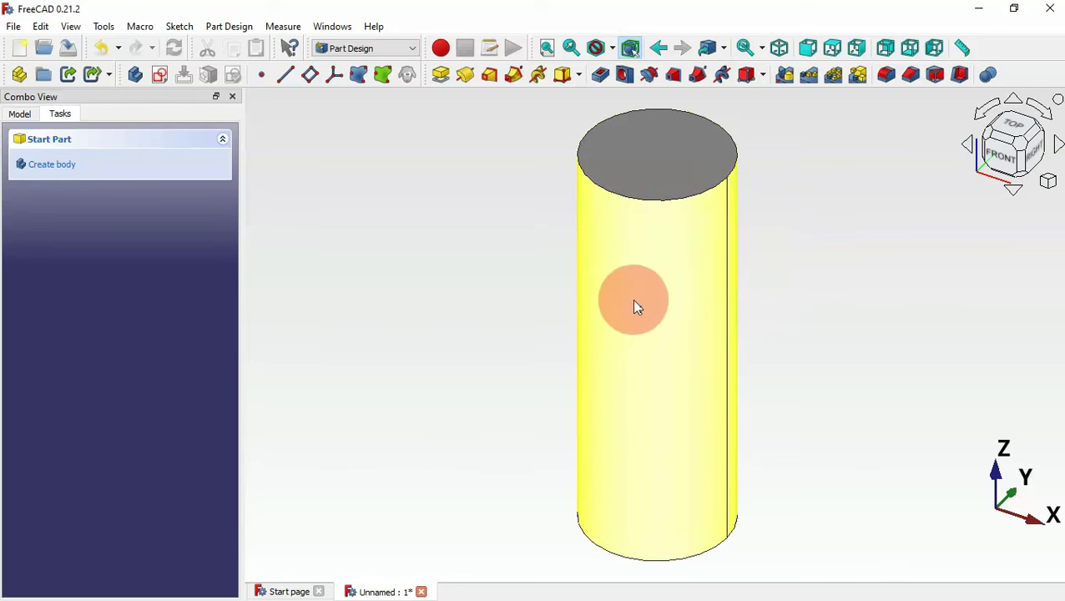
Fillet the cylinder's end edges at 1.5 mm radius using its side face
click(660, 310)
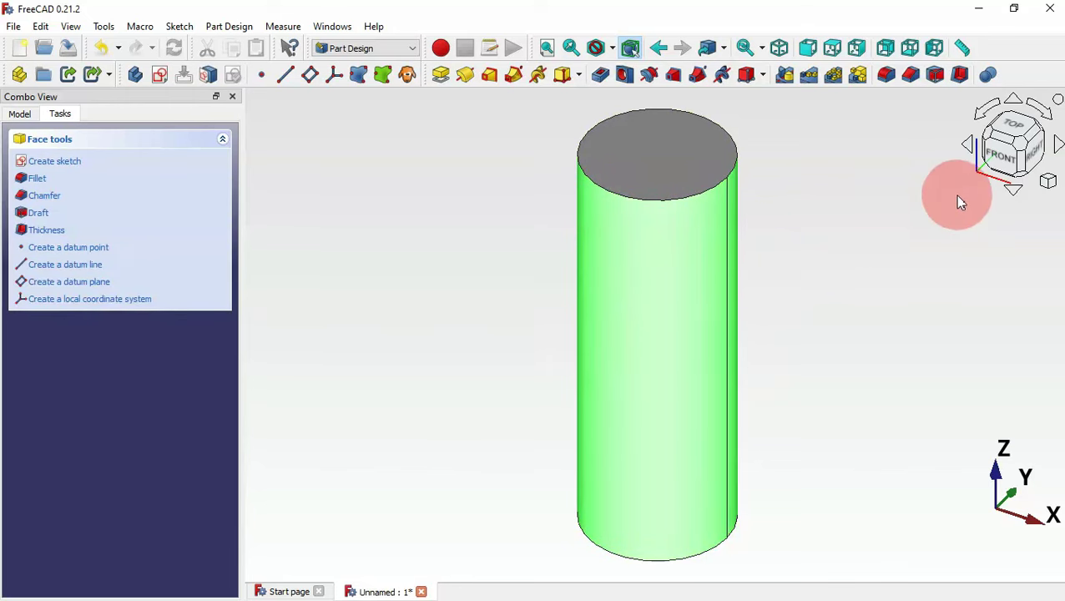
click(890, 82)
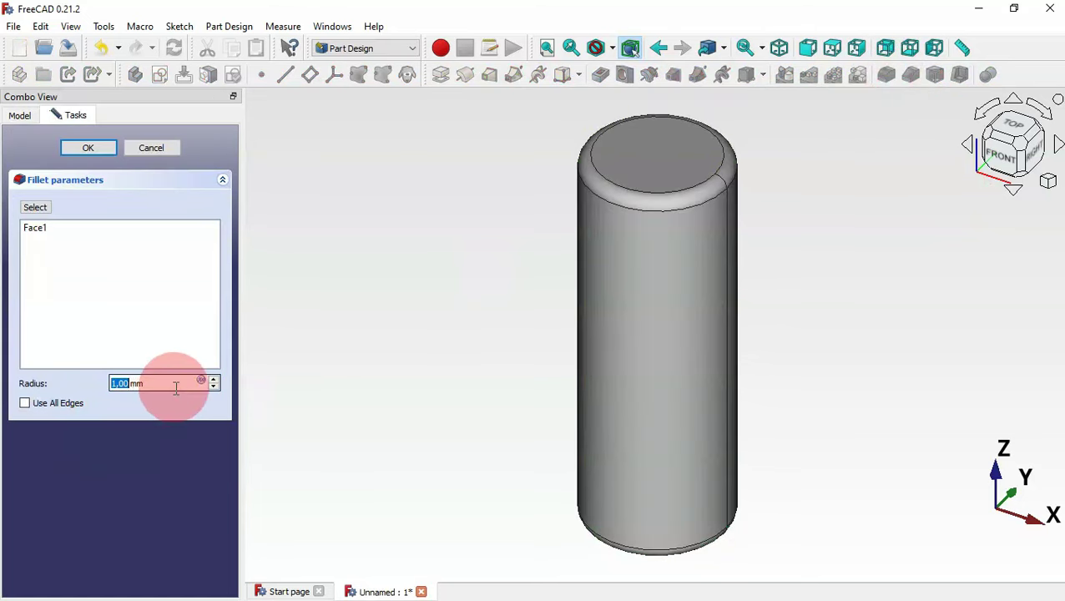
text(1.5)
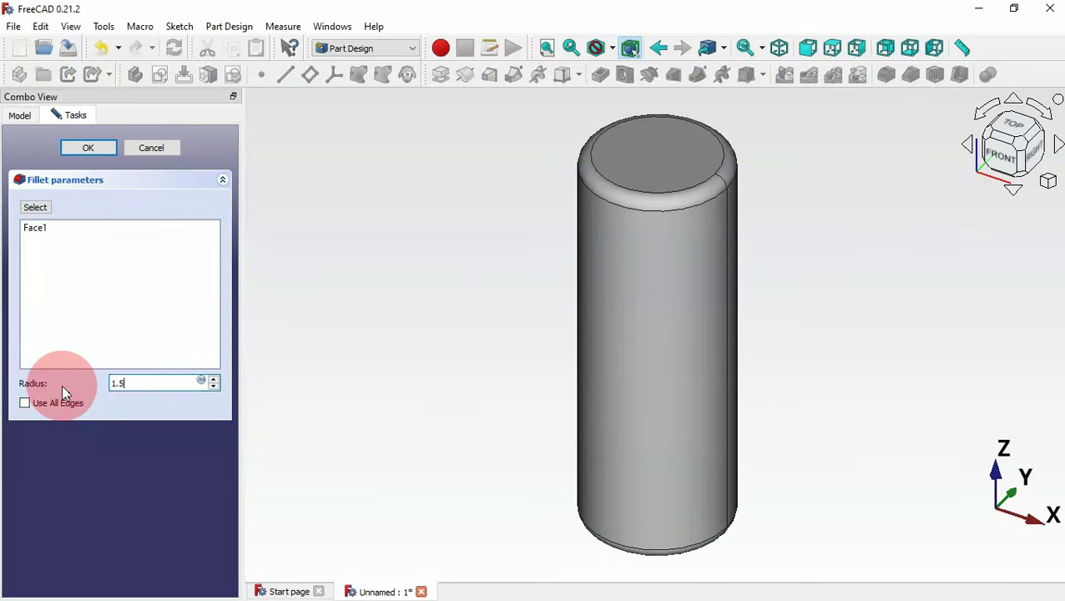
key(Return)
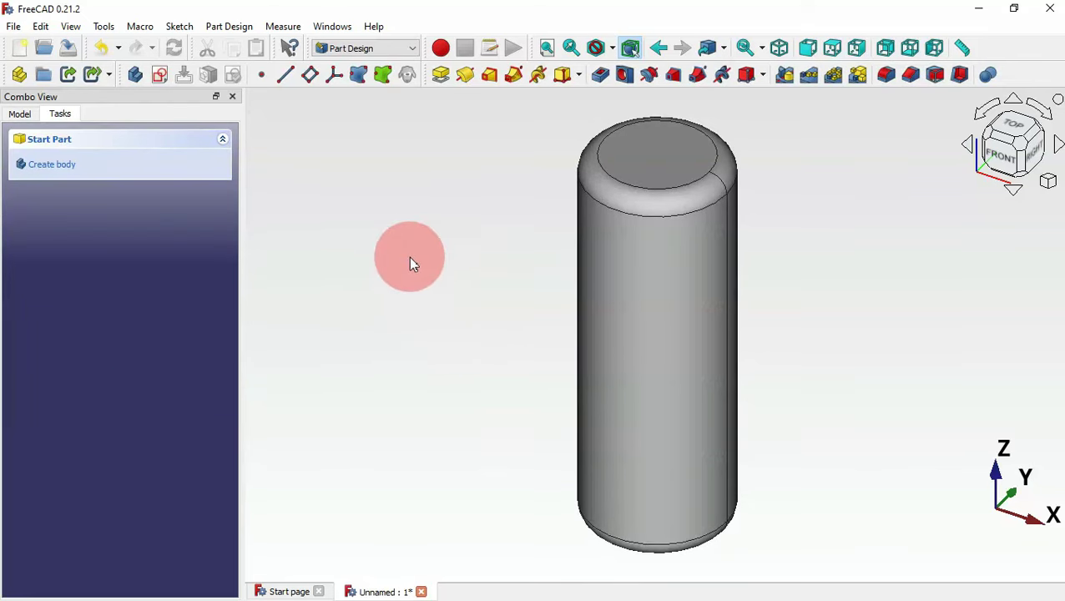
Start a sketch on the XZ-plane with a polyline rising from the origin and turning horizontal
click(161, 78)
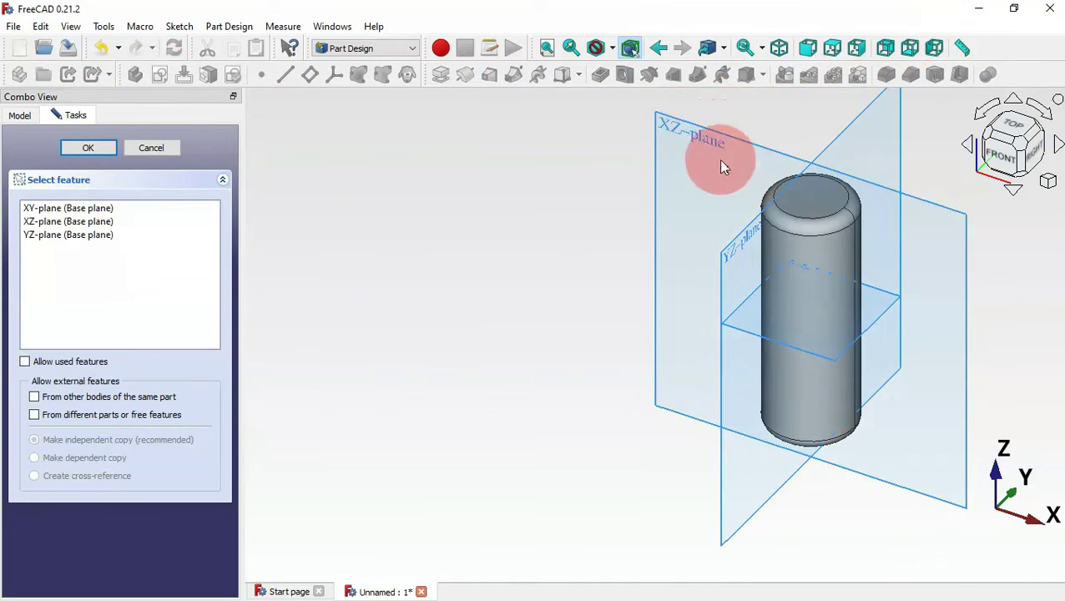
click(704, 146)
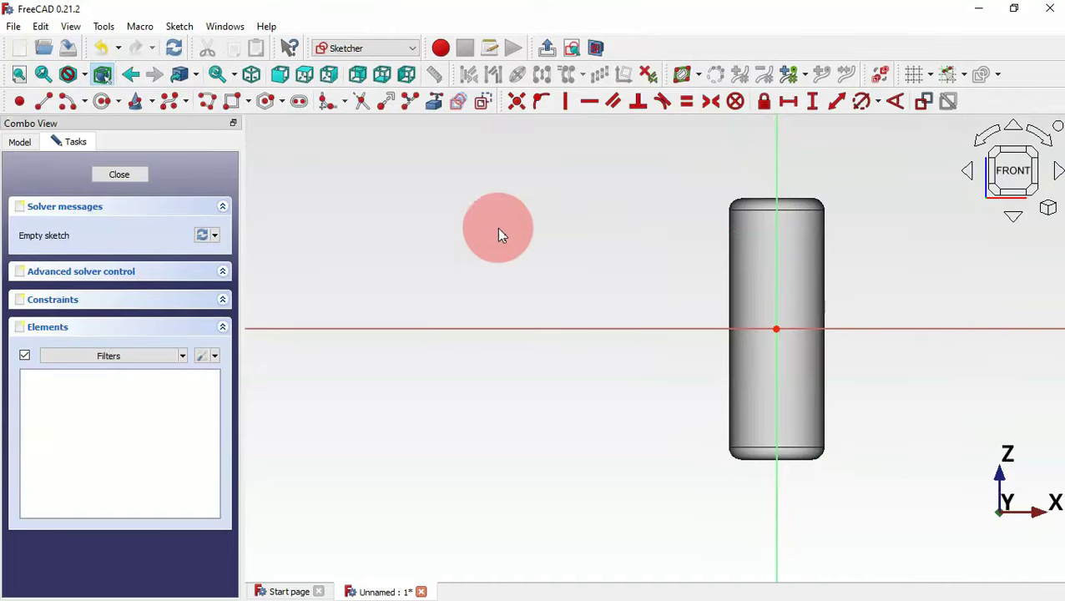
click(206, 104)
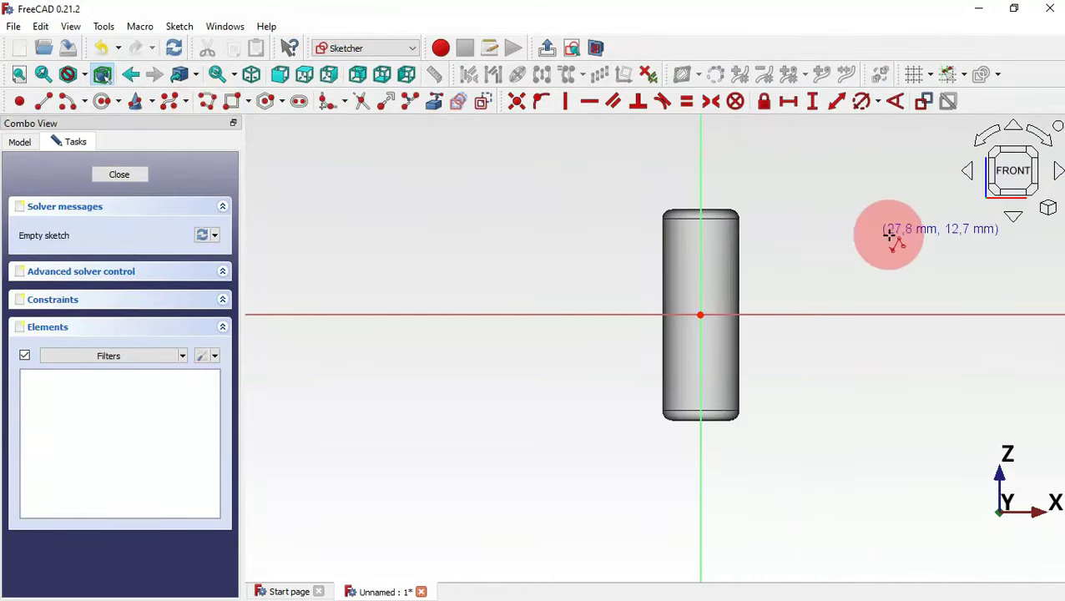
scroll(957, 259, up, 2)
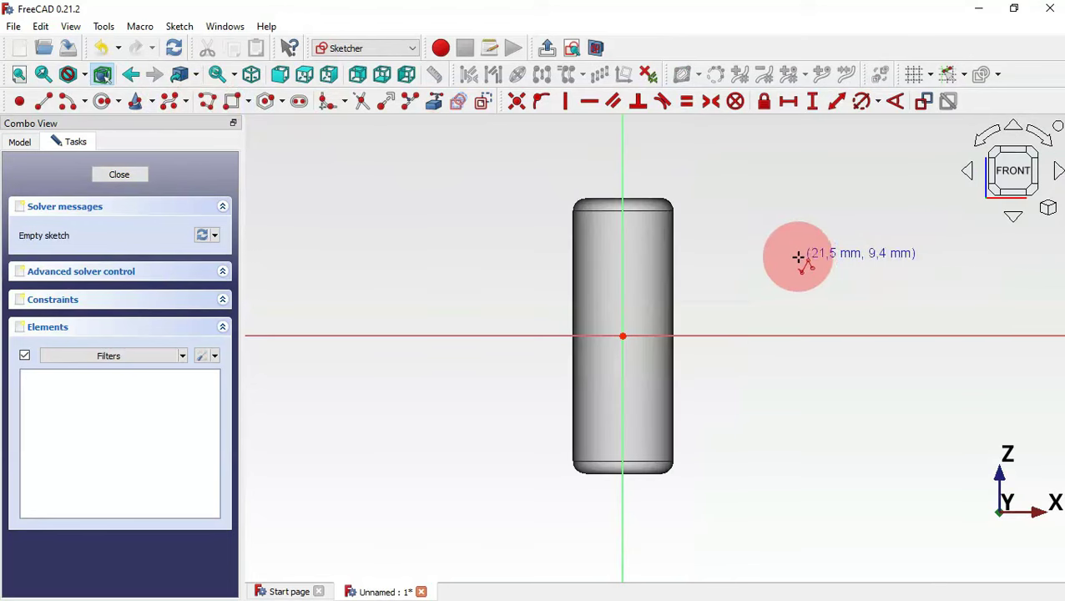
click(623, 336)
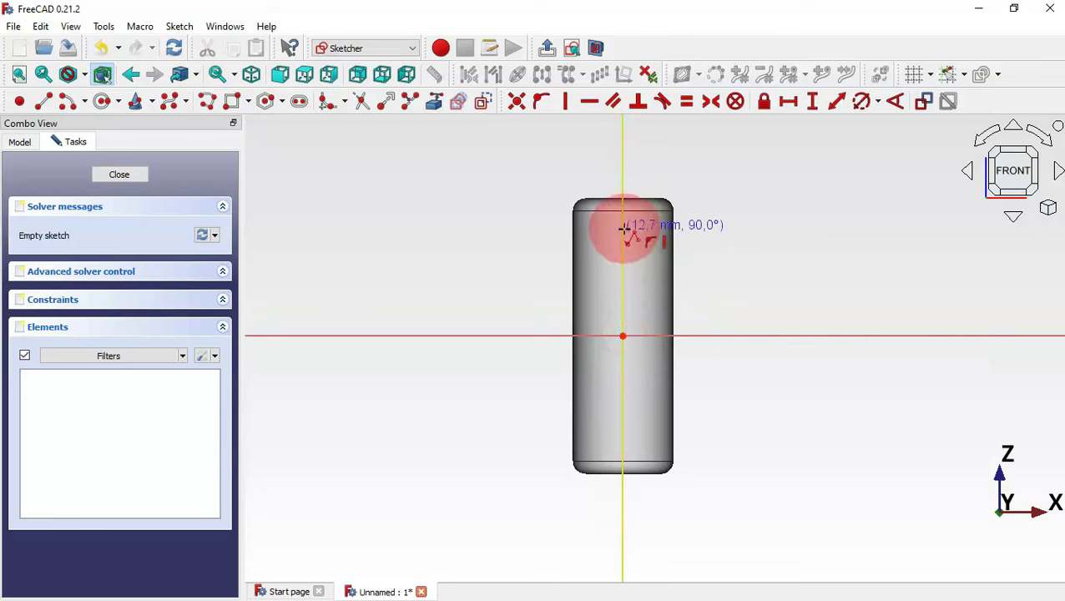
click(622, 227)
scroll(421, 240, down, 2)
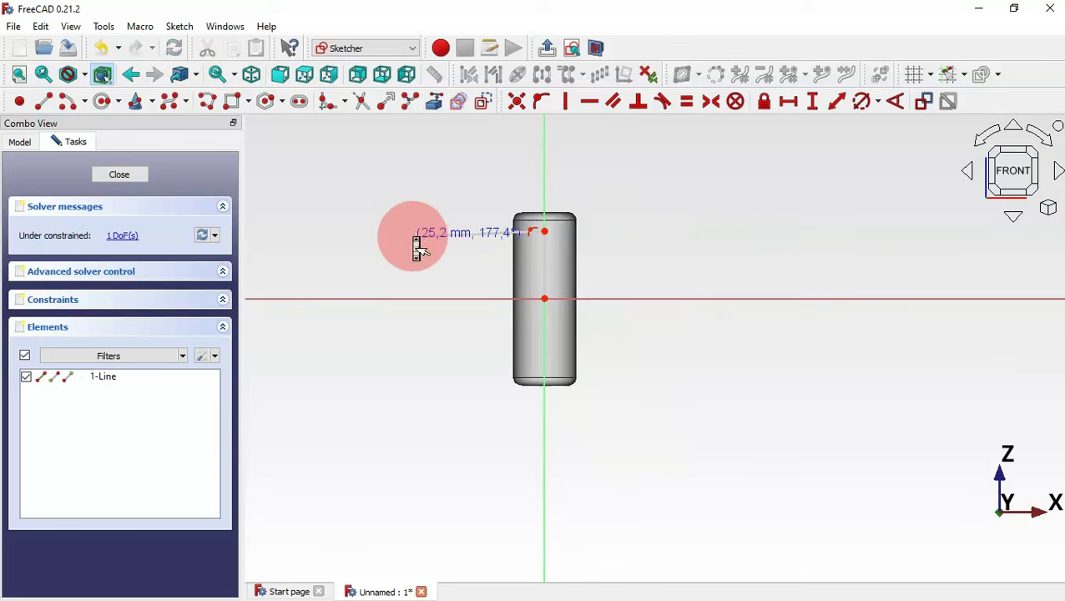
click(630, 231)
Continue the polyline with an arc, a short step, a long line, and close at the origin
key(m)
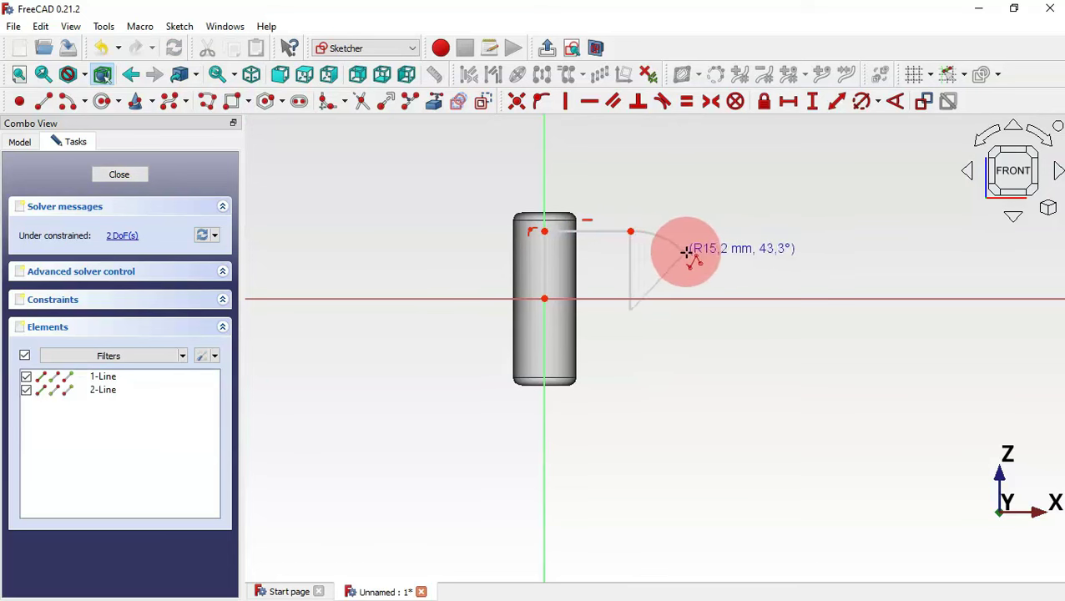
click(678, 257)
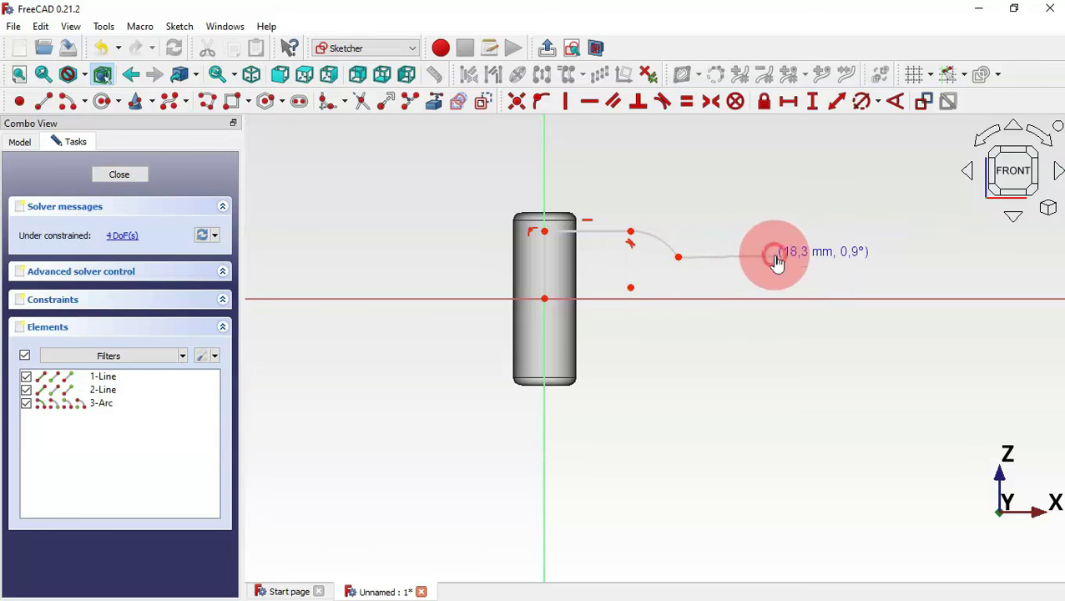
click(774, 257)
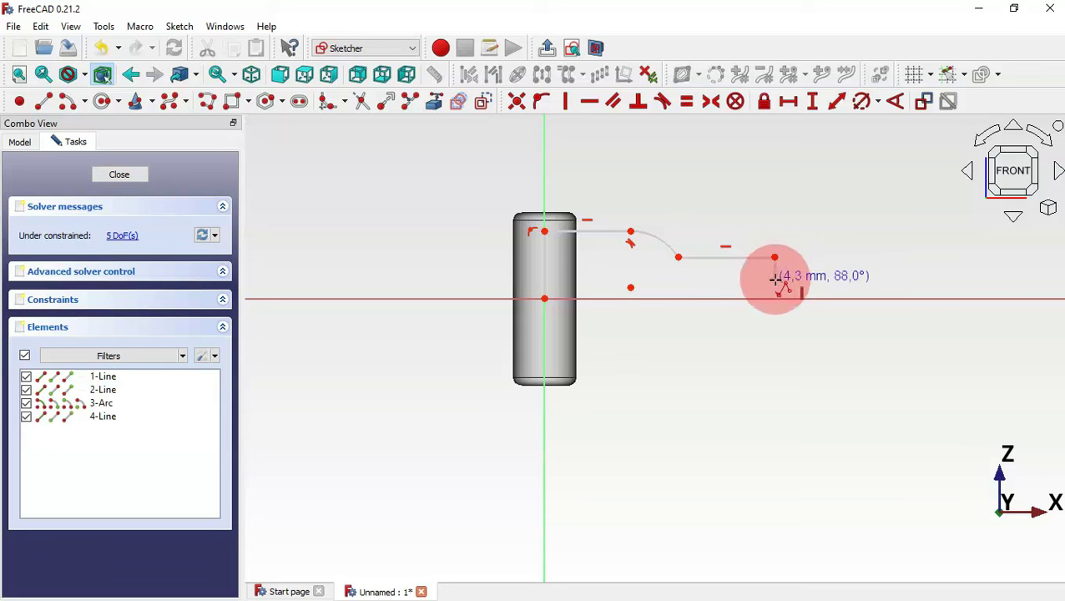
click(775, 279)
scroll(667, 281, down, 3)
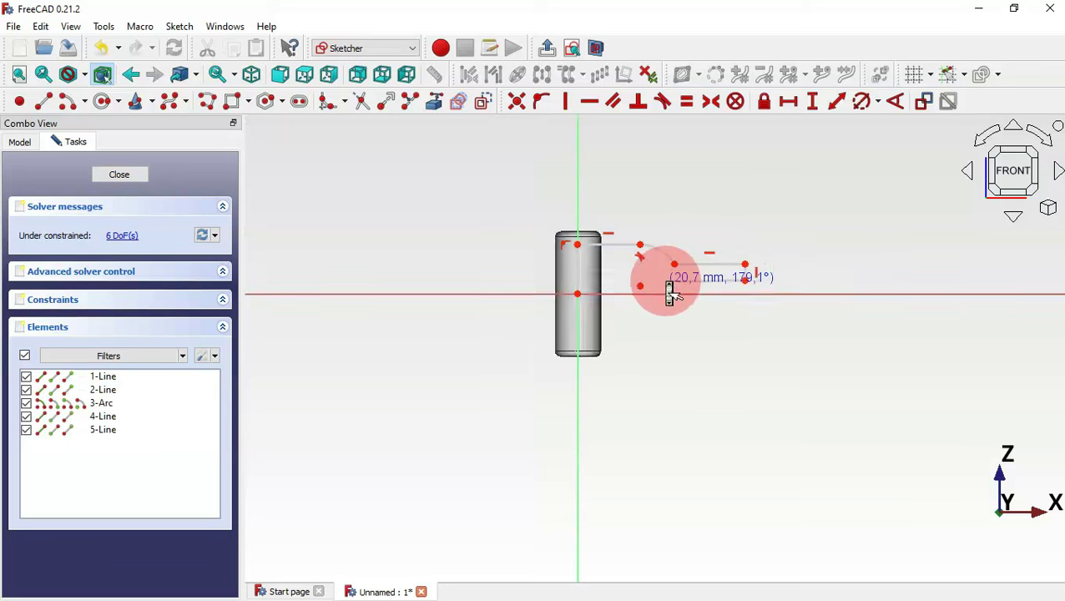
click(921, 280)
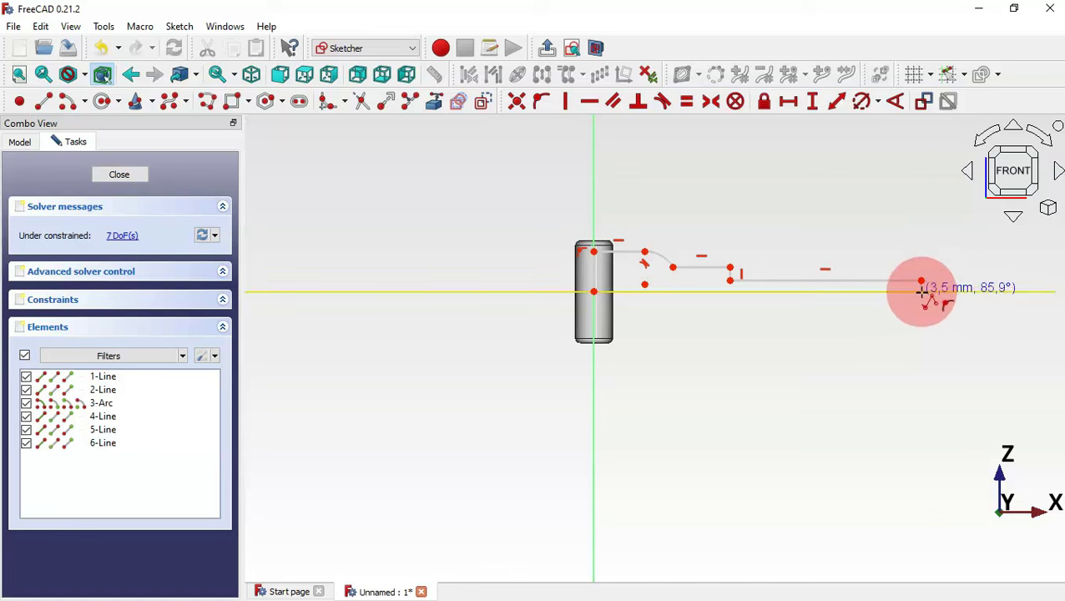
click(921, 291)
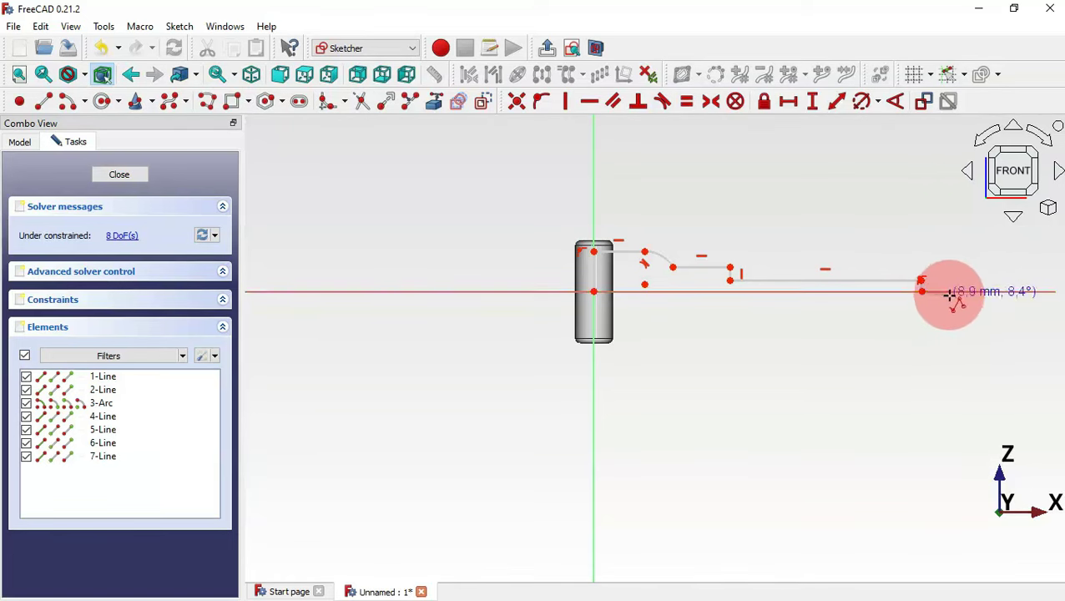
click(594, 291)
Constrain the profile's right end edge vertical
scroll(769, 225, up, 1)
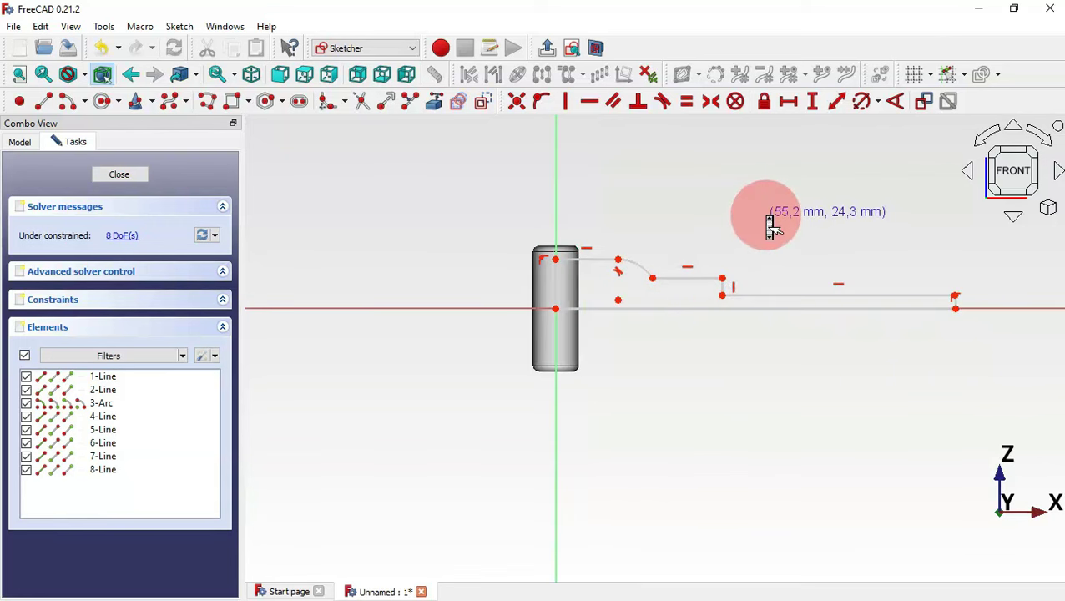
scroll(769, 226, up, 1)
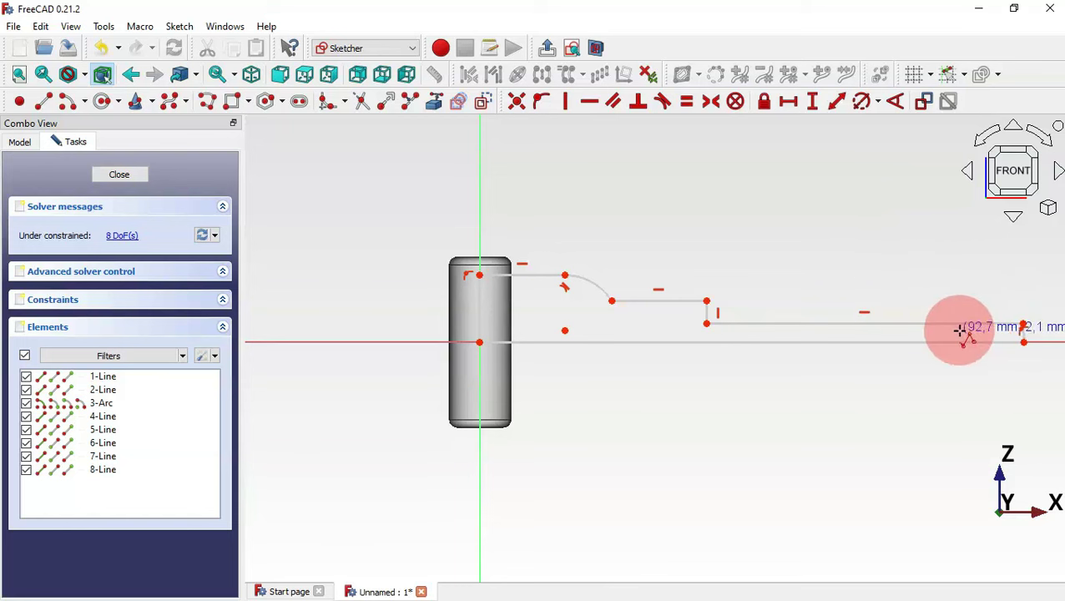
scroll(1039, 340, up, 1)
scroll(1039, 341, up, 3)
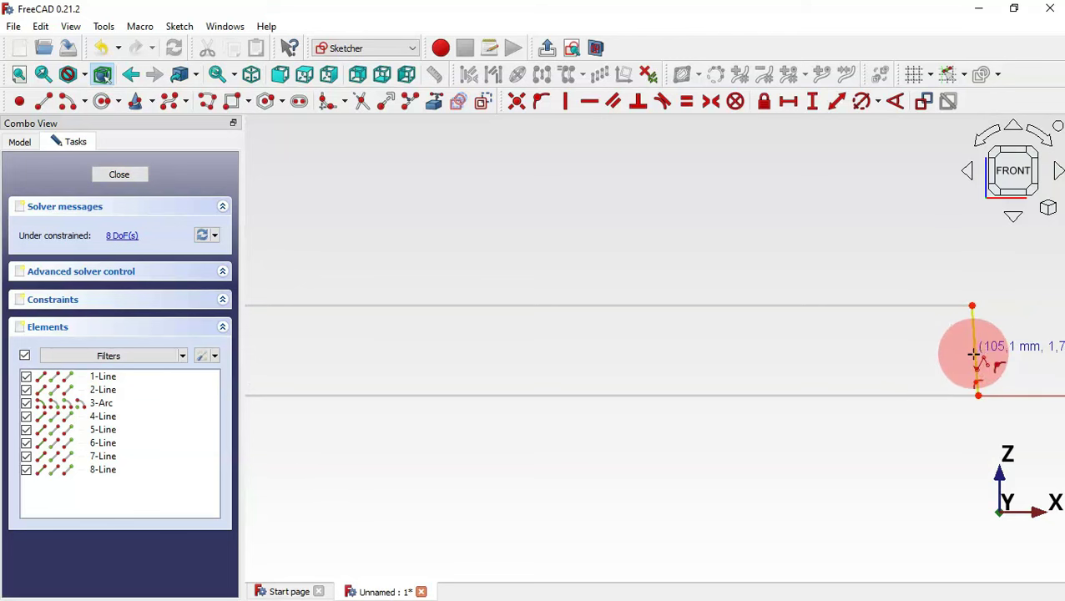
click(562, 104)
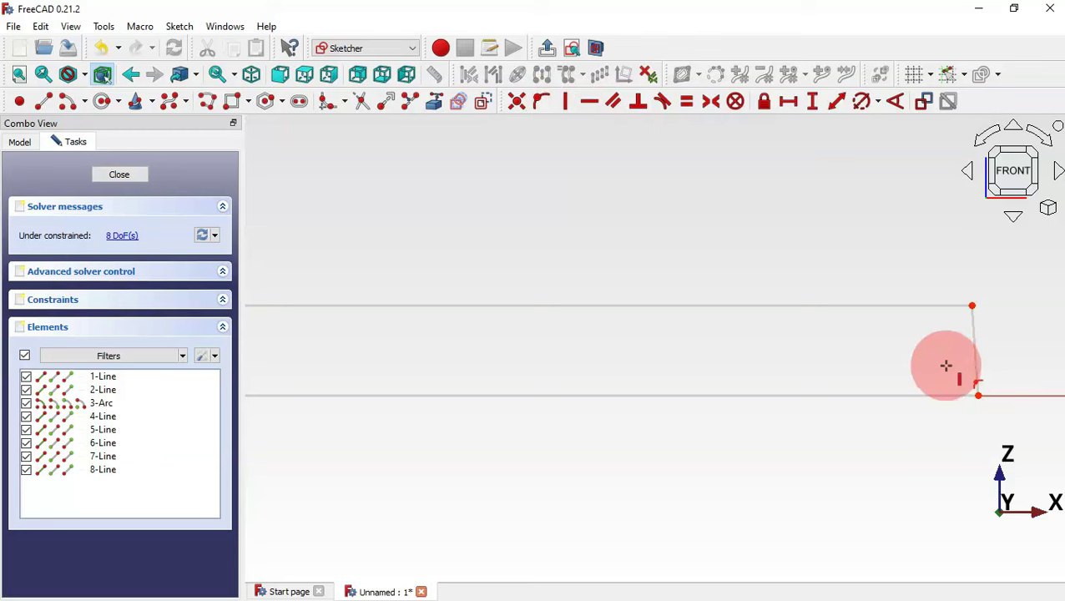
Dimension the line rising from the origin at 15 mm and the right end line at 8 mm
scroll(866, 373, down, 5)
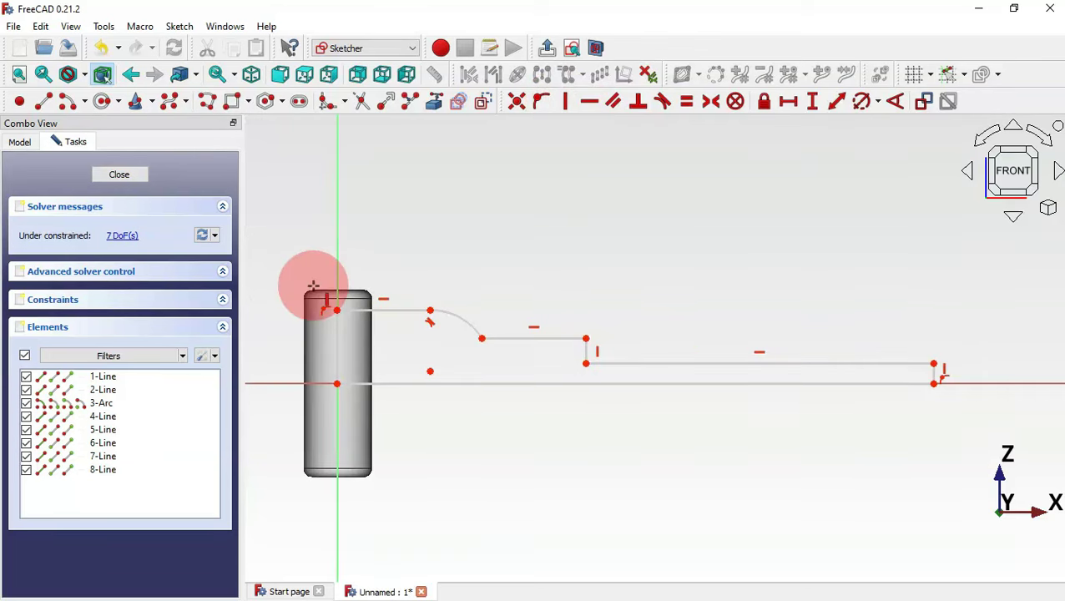
scroll(312, 289, up, 2)
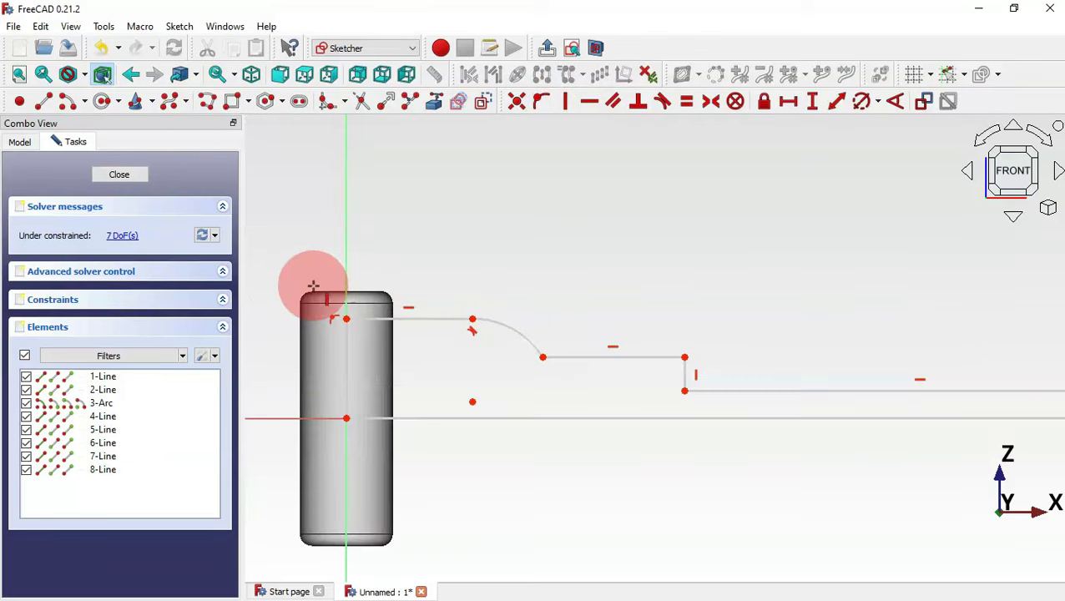
click(839, 102)
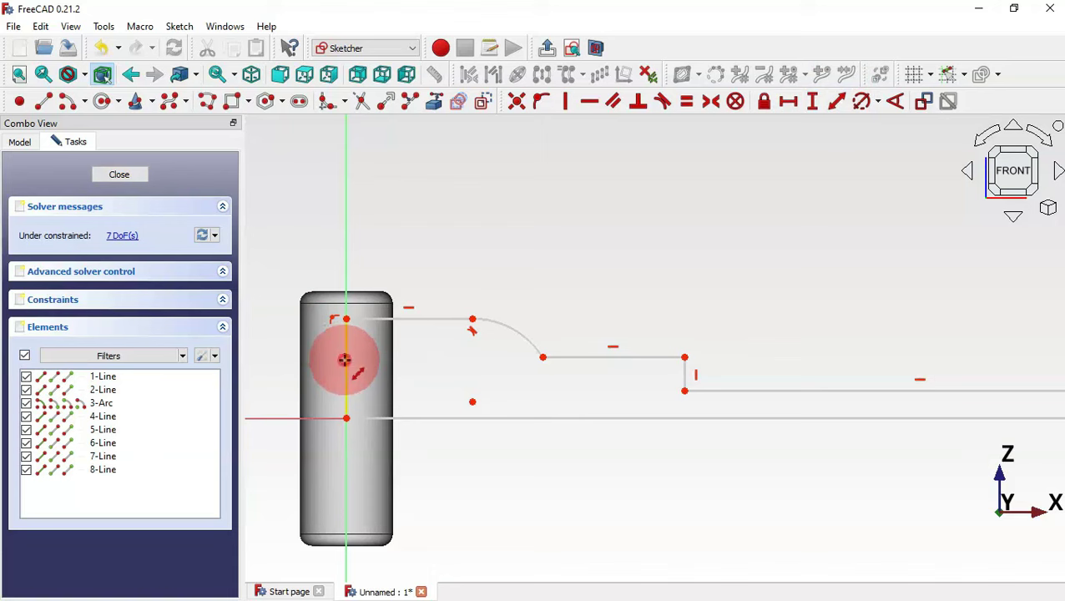
click(344, 360)
drag(445, 351, 580, 212)
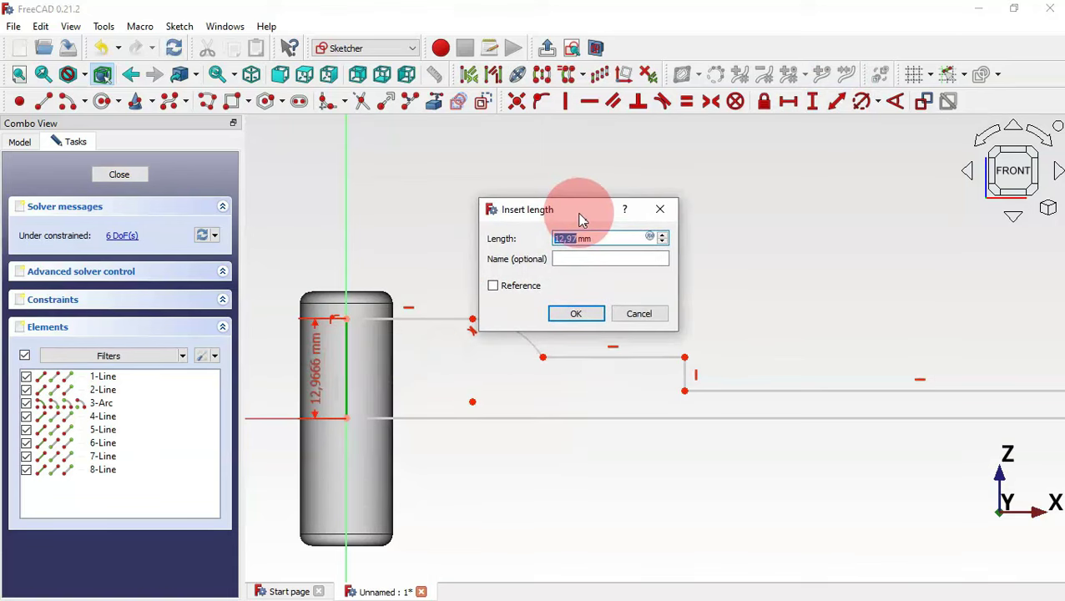
key(Return)
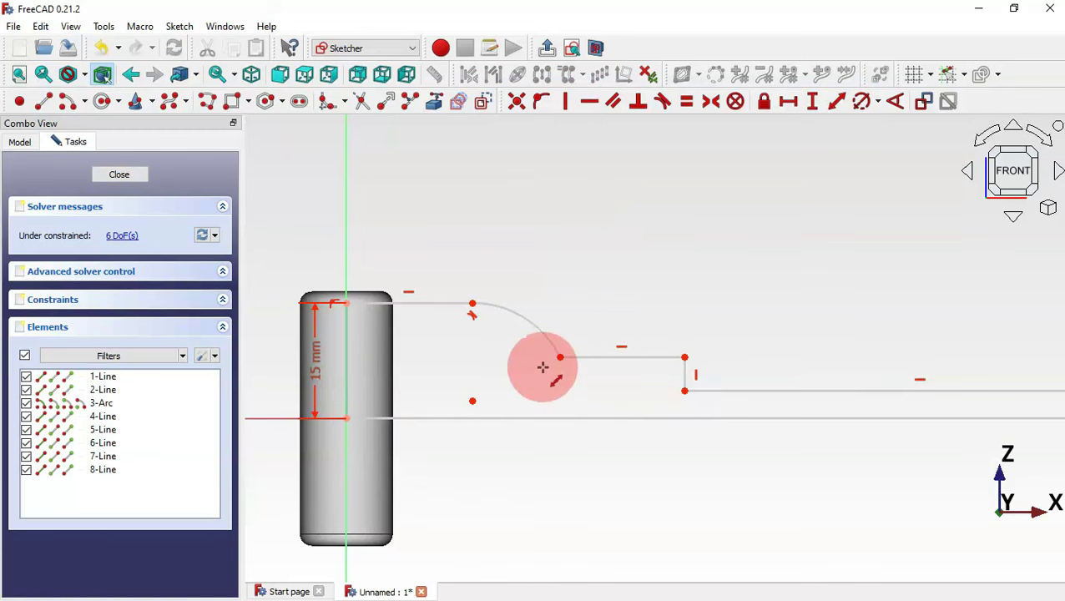
scroll(548, 380, down, 2)
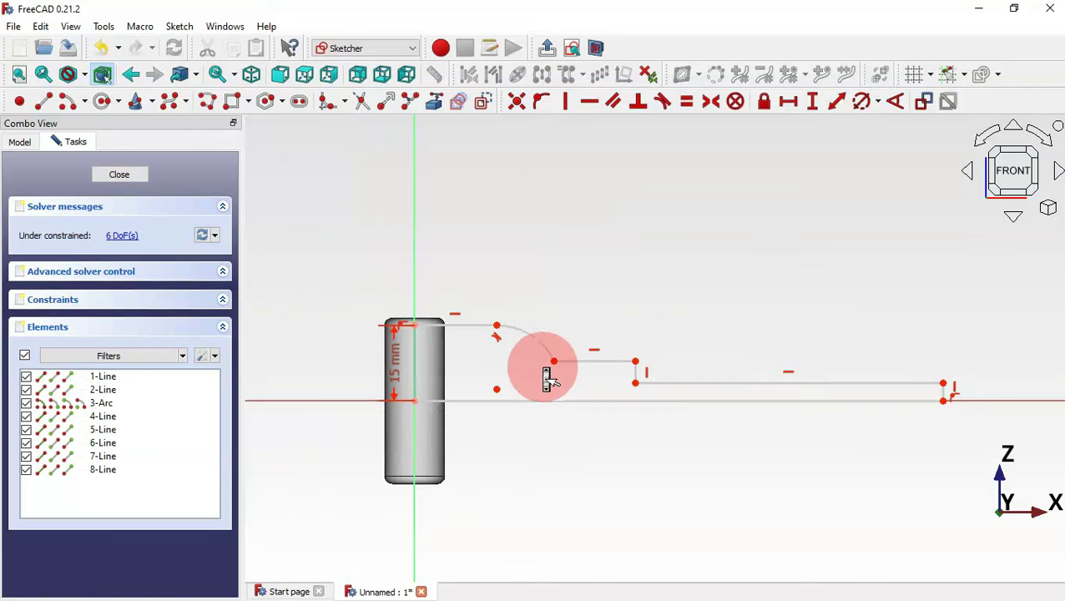
click(943, 400)
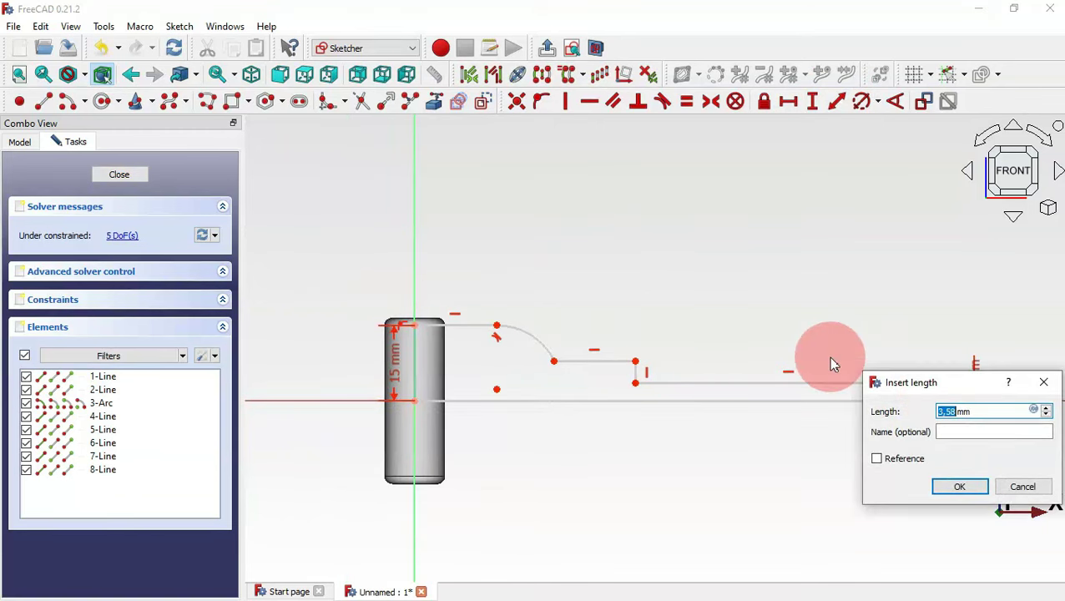
text(8)
key(Return)
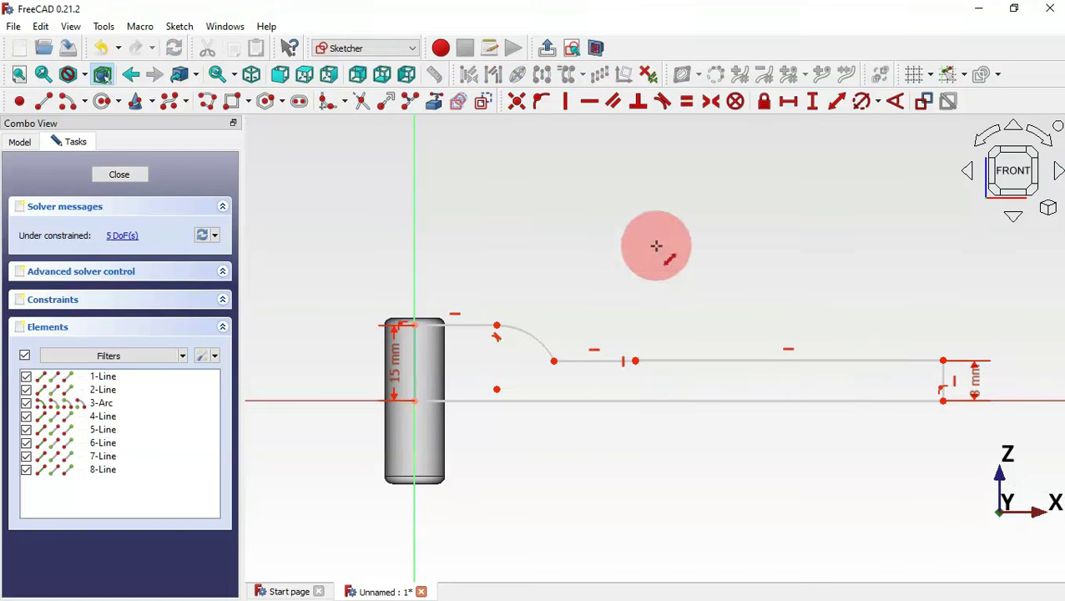
Set the step's vertical distance above the origin to 9,5 mm
click(814, 103)
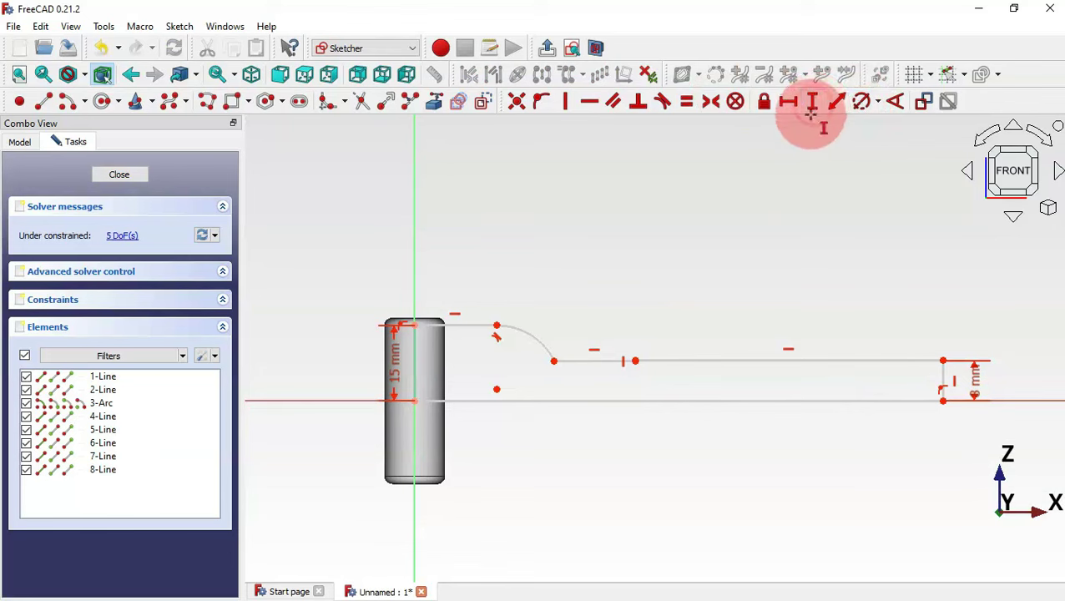
click(414, 402)
scroll(445, 414, down, 3)
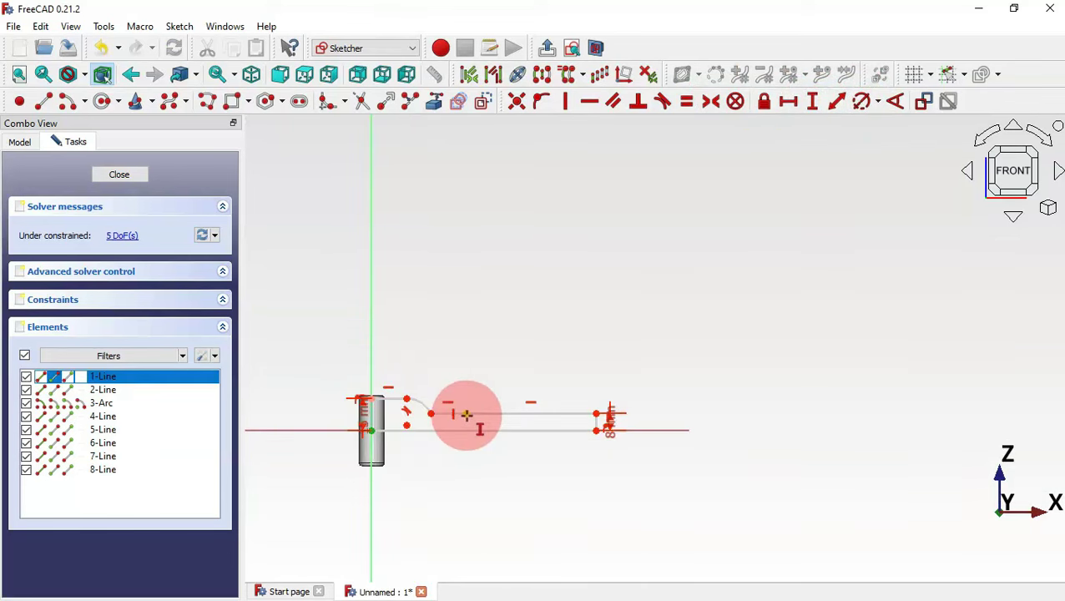
scroll(469, 423, up, 8)
scroll(470, 427, up, 3)
scroll(412, 326, up, 4)
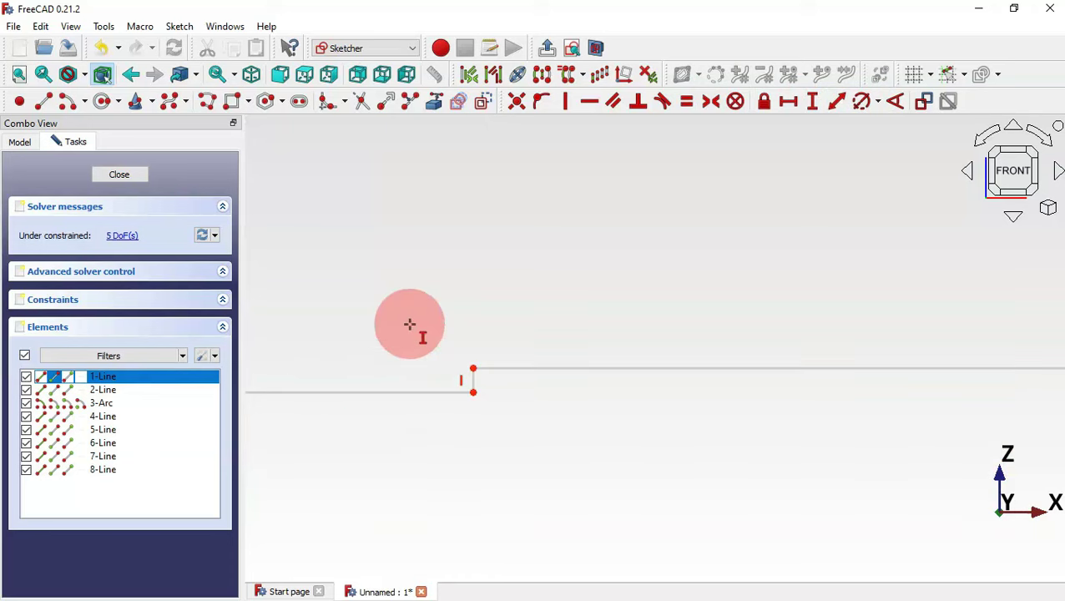
click(474, 392)
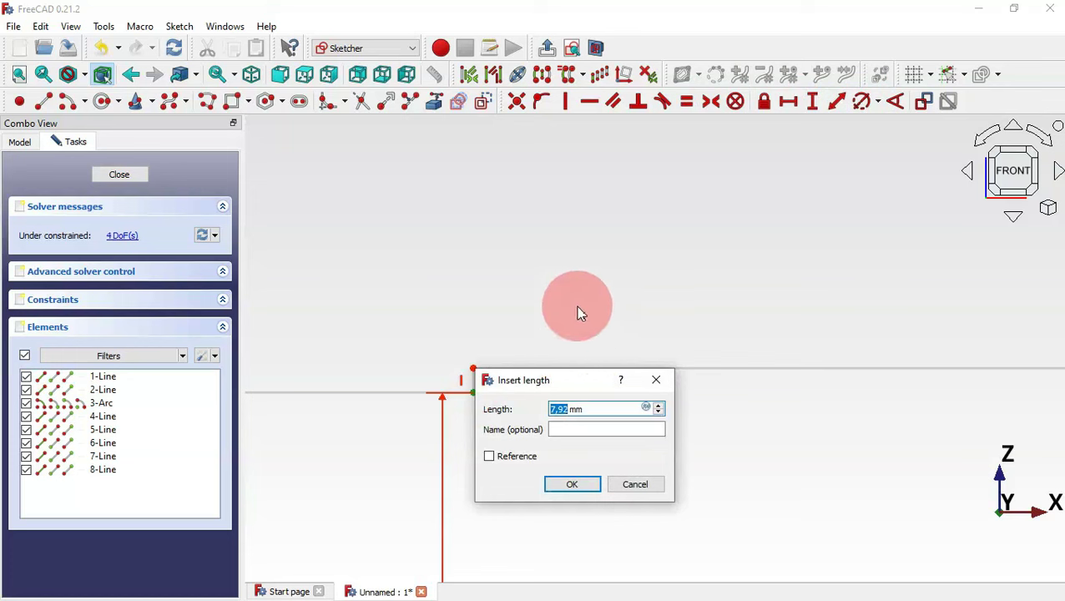
key(Return)
scroll(674, 343, down, 3)
scroll(674, 343, down, 4)
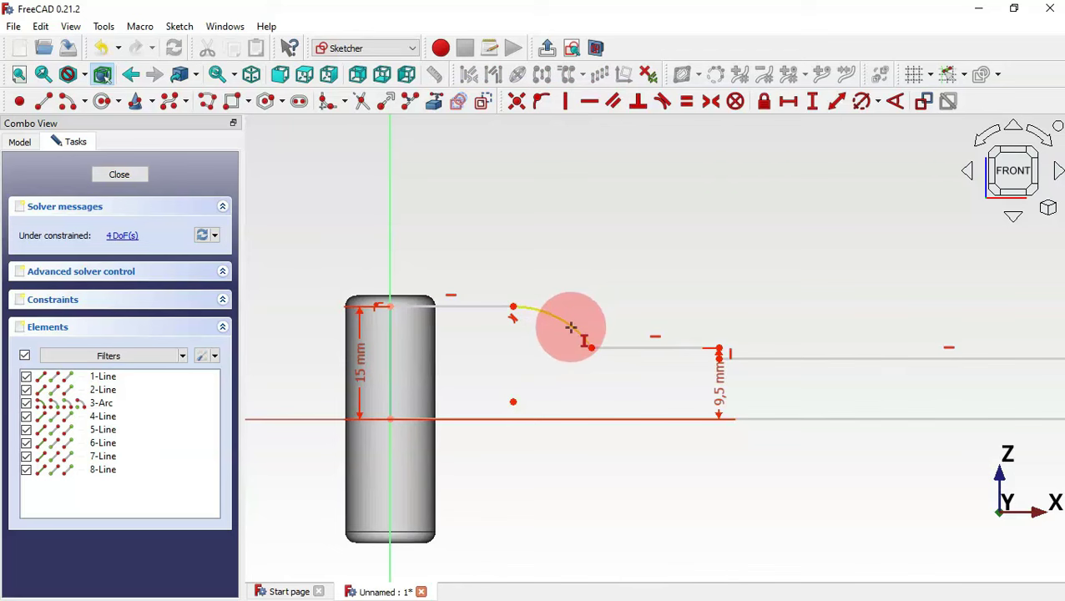
Constrain the arc's radius to 15 mm
click(861, 106)
click(567, 319)
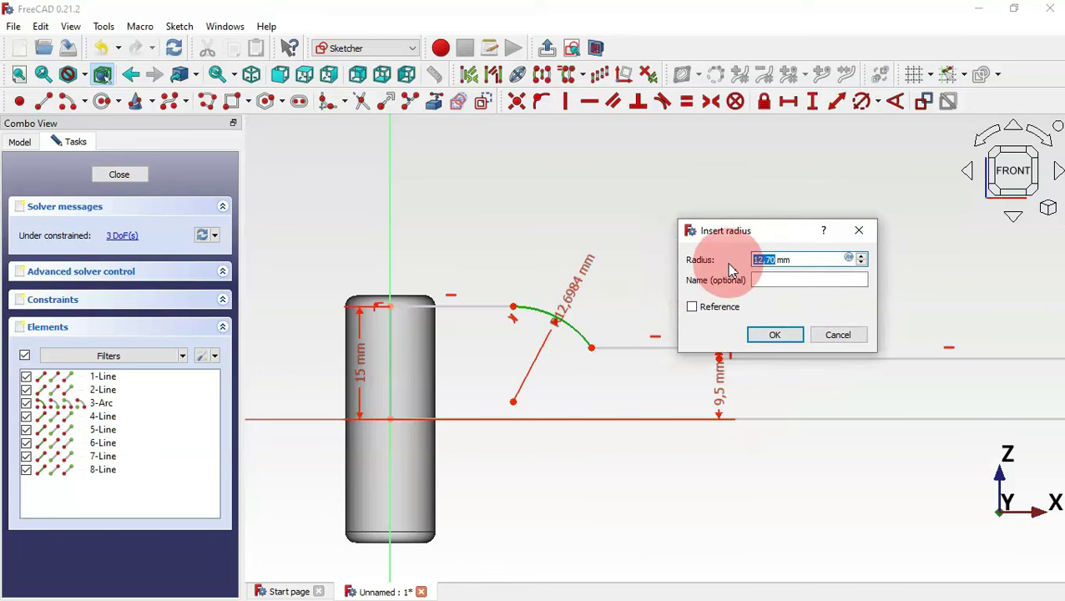
text(15)
key(Return)
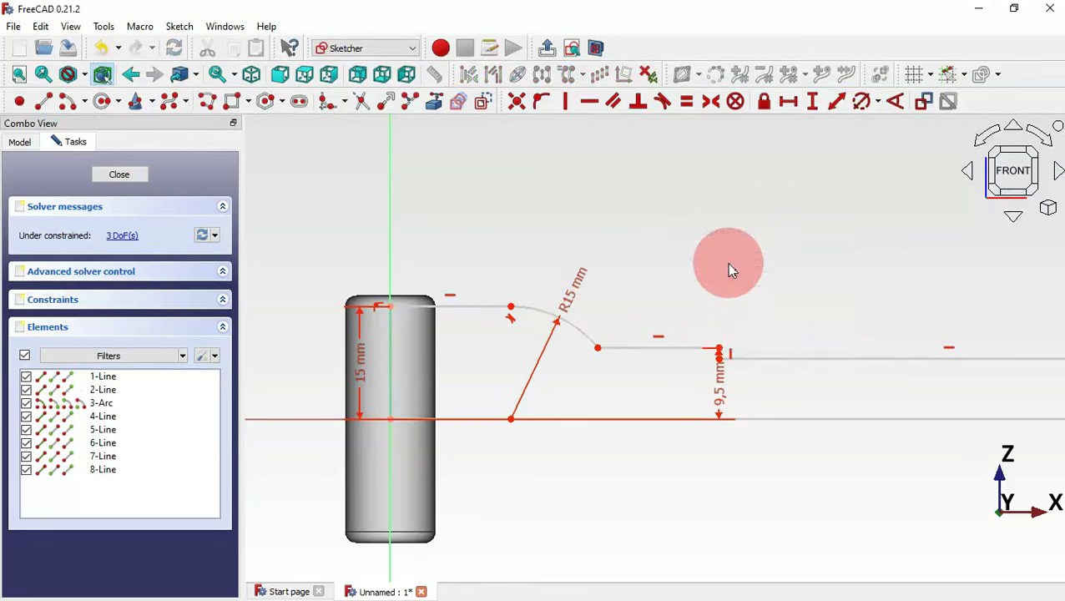
Set horizontal lengths of 4, 25 and 75 mm, then close the sketch
click(793, 104)
click(462, 307)
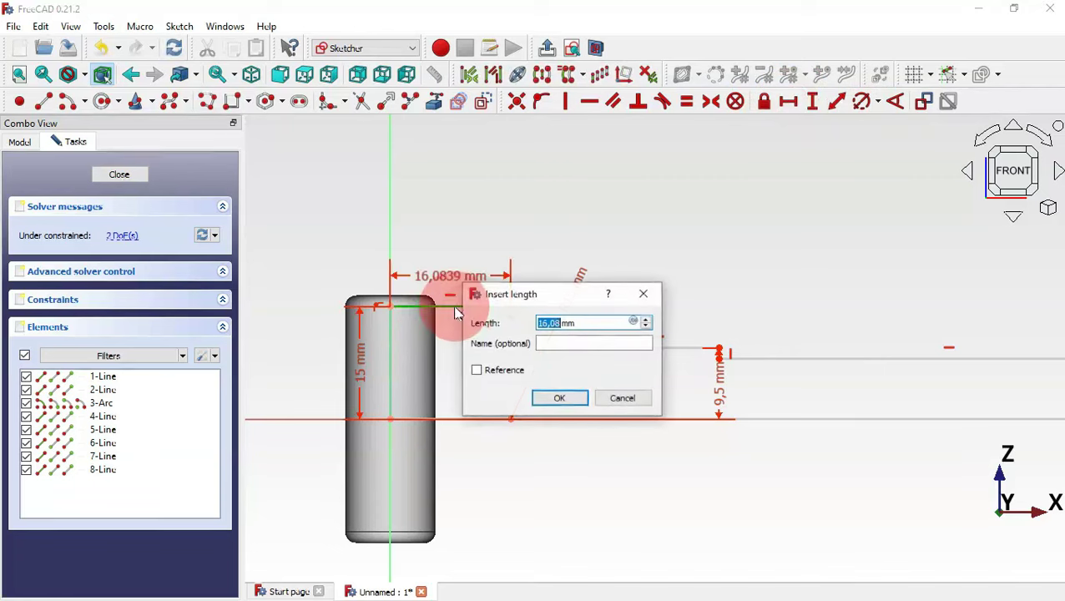
text(4)
key(Return)
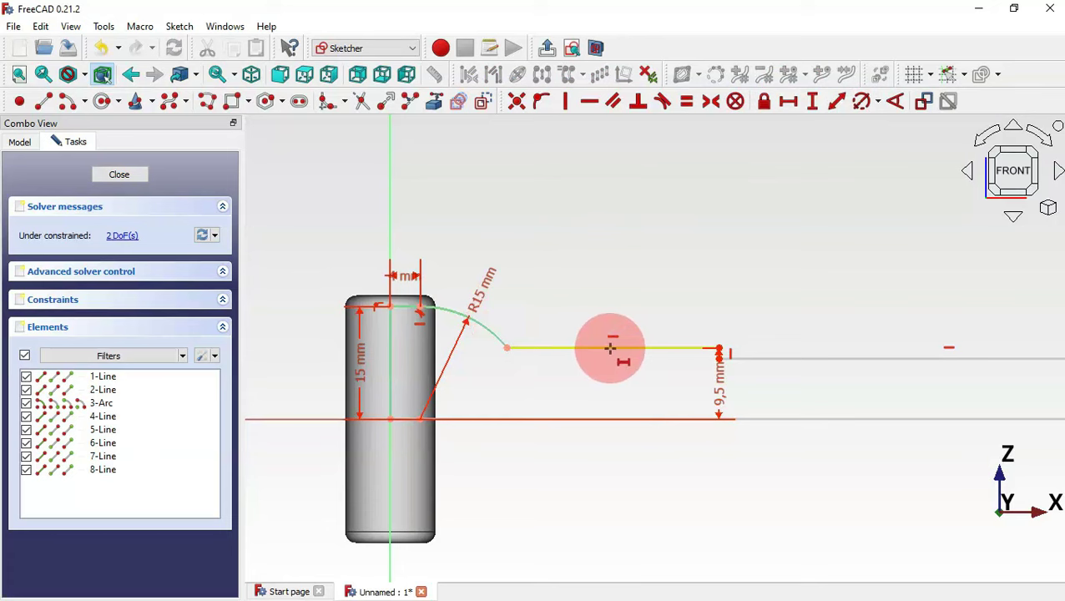
click(610, 349)
text(25)
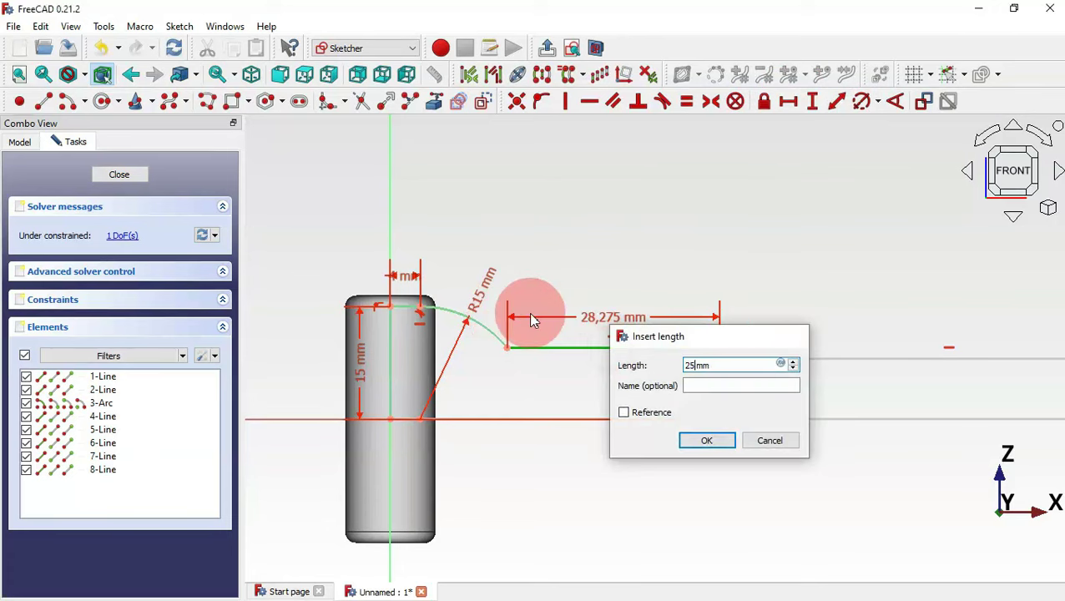
key(Return)
scroll(549, 381, down, 2)
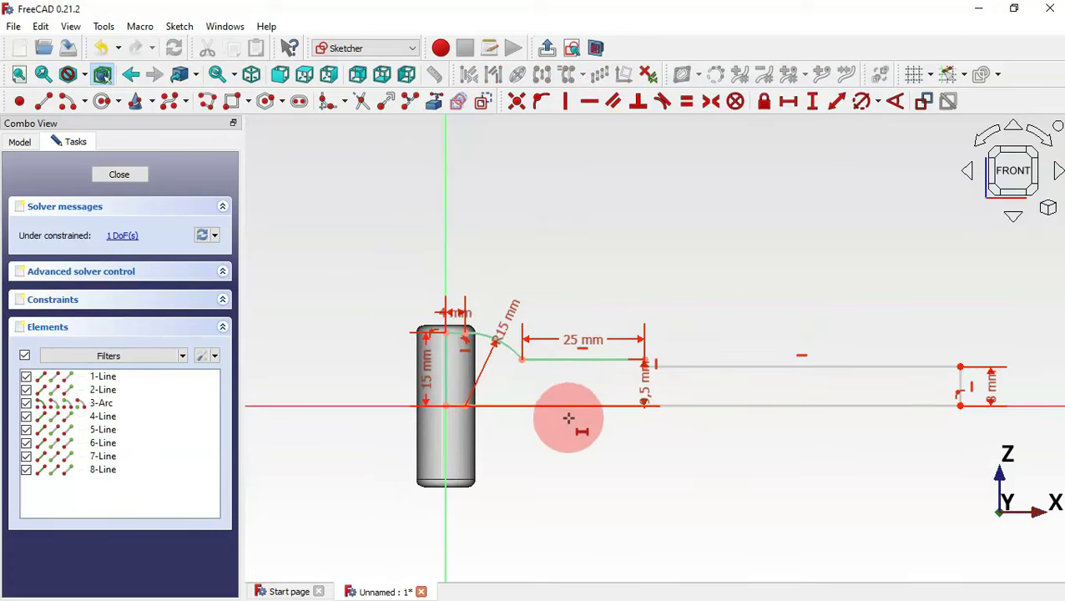
click(823, 365)
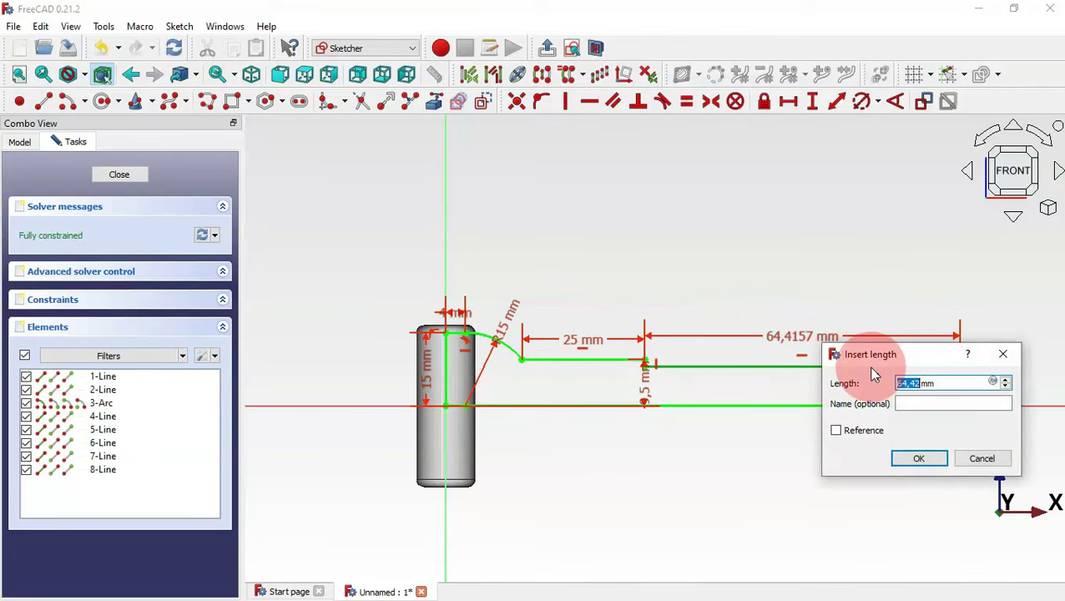
text(75)
key(Return)
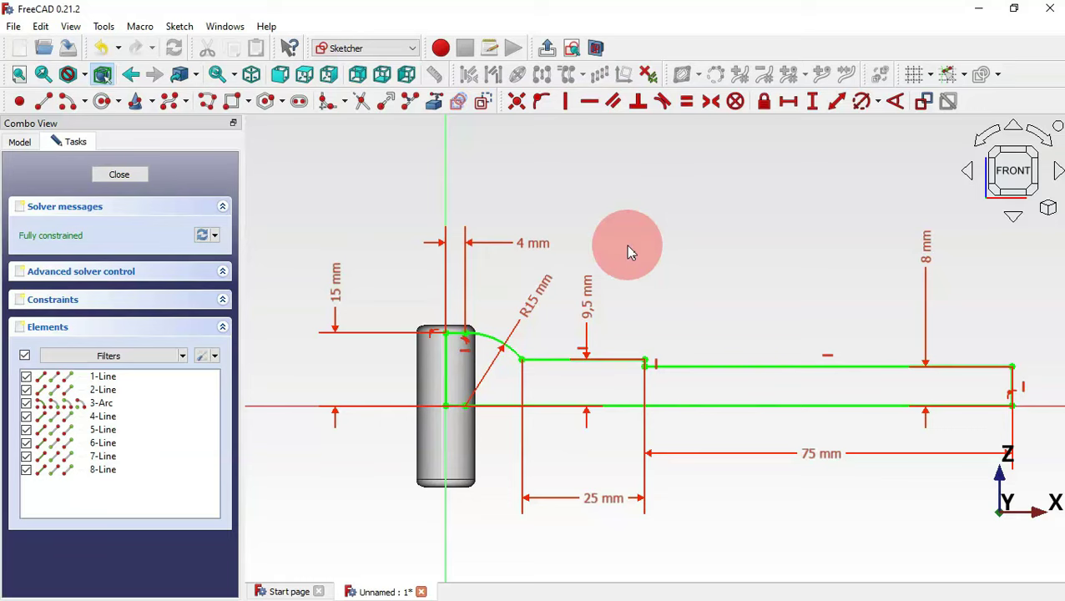
key(Escape)
scroll(631, 250, down, 5)
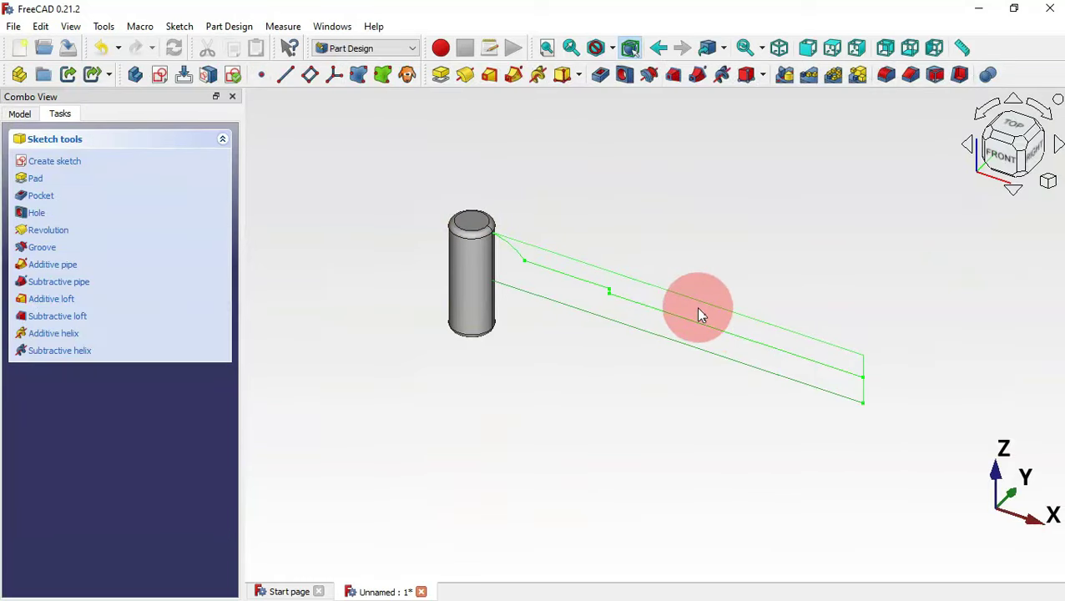
Revolve the profile 360° about the base X axis
click(470, 77)
key(v)
key(f)
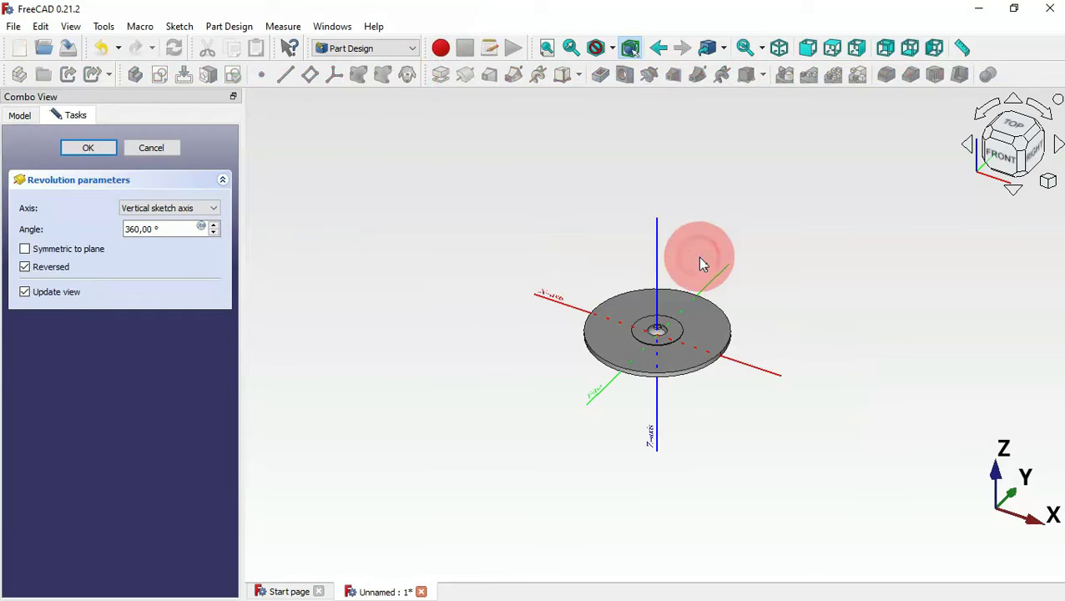
scroll(698, 300, up, 3)
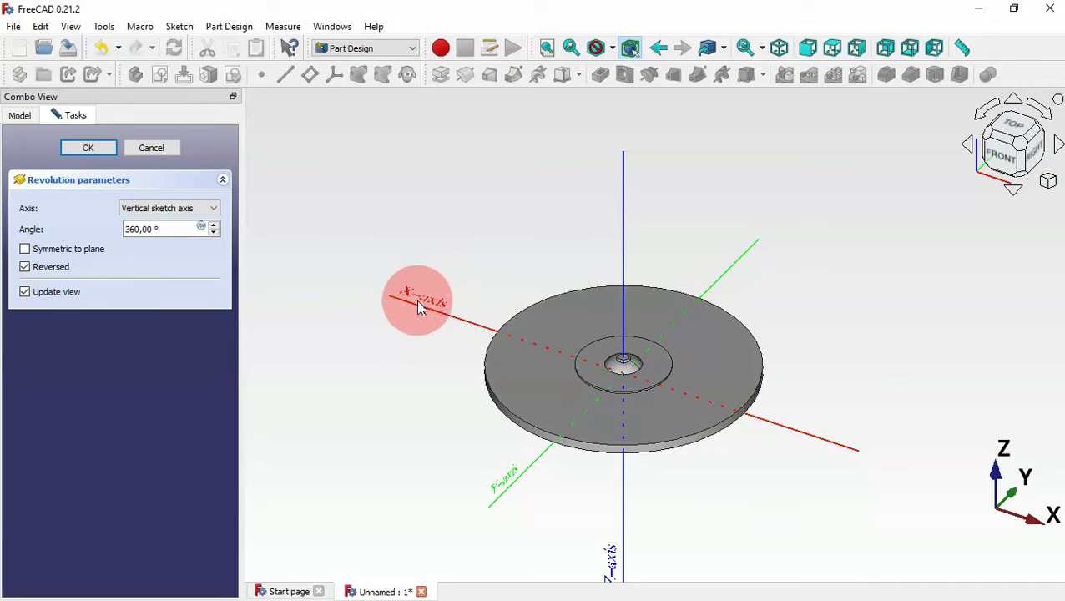
click(165, 209)
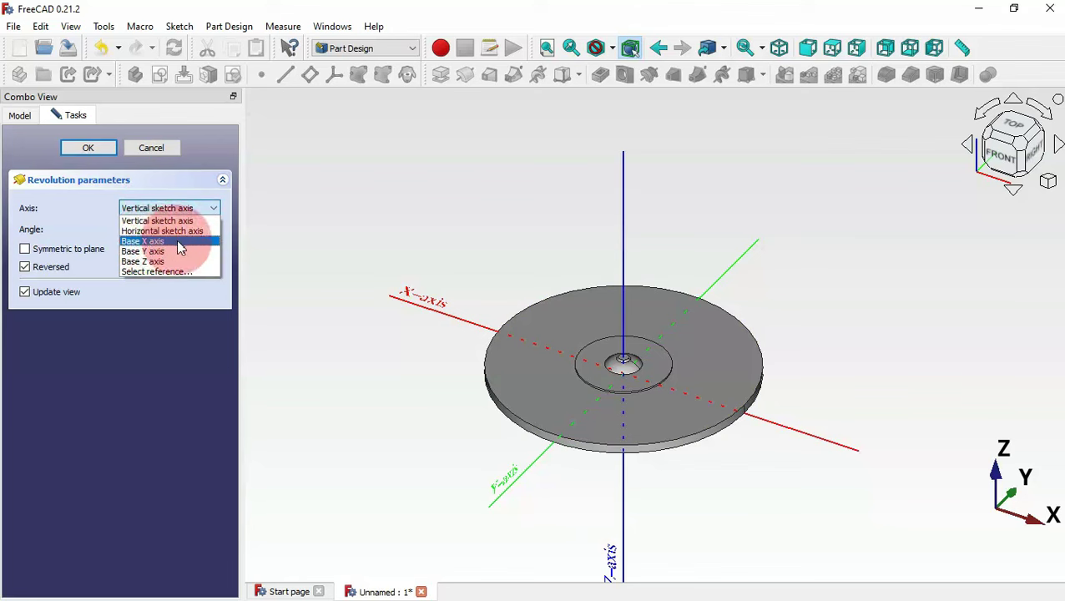
click(171, 241)
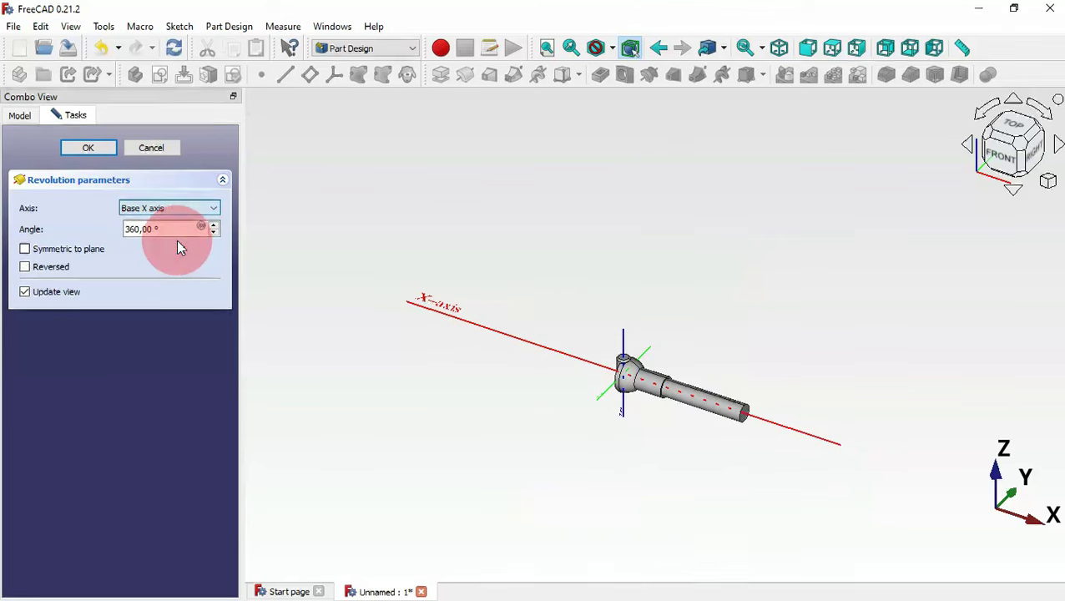
click(89, 148)
scroll(655, 401, up, 5)
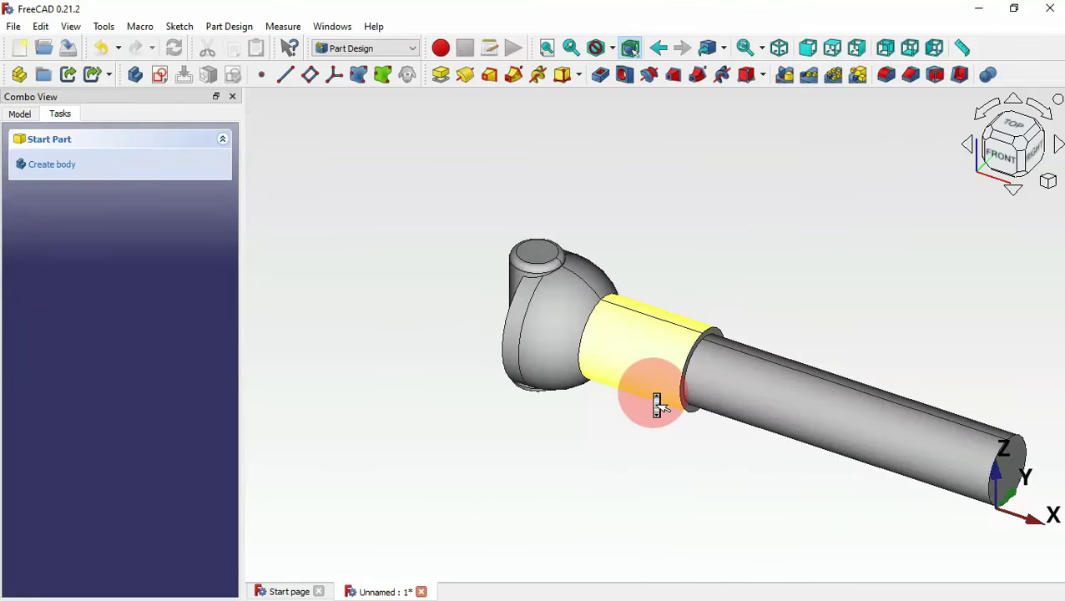
Fillet the shaft's shoulder edge at 1 mm
click(692, 338)
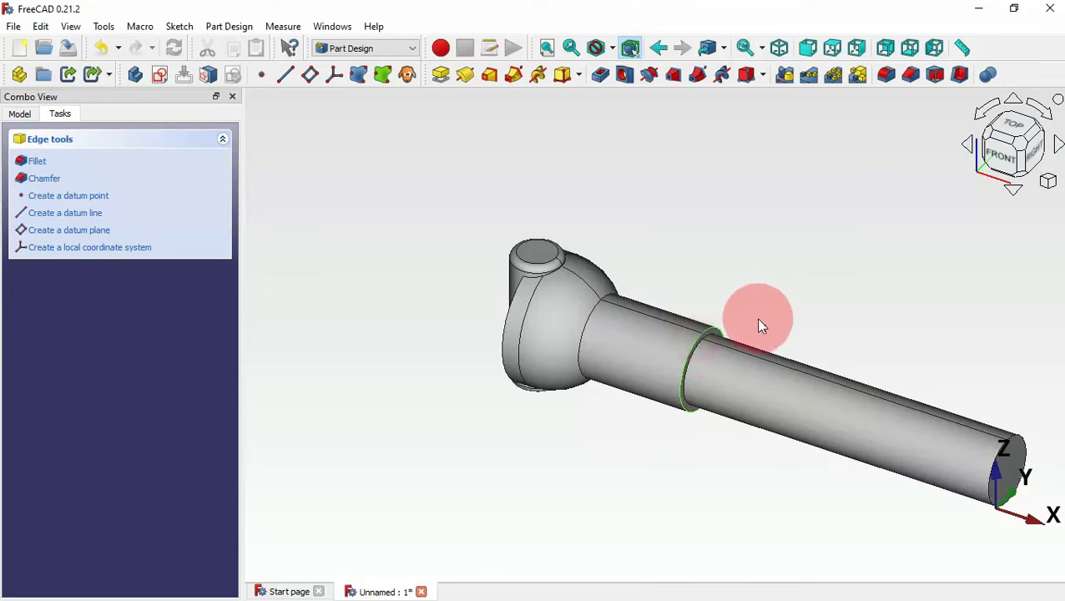
click(887, 75)
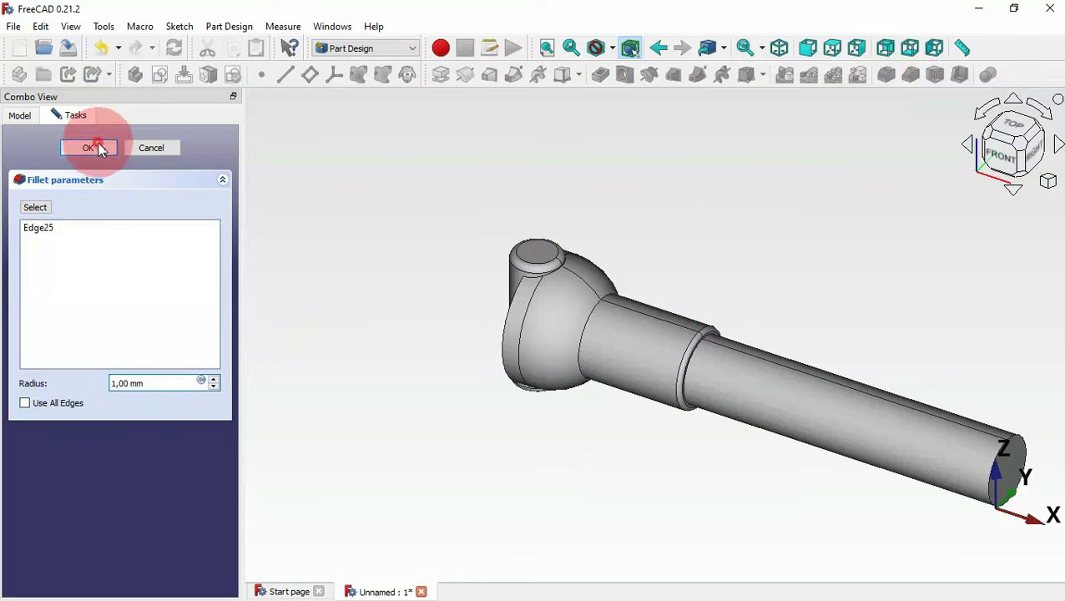
click(92, 148)
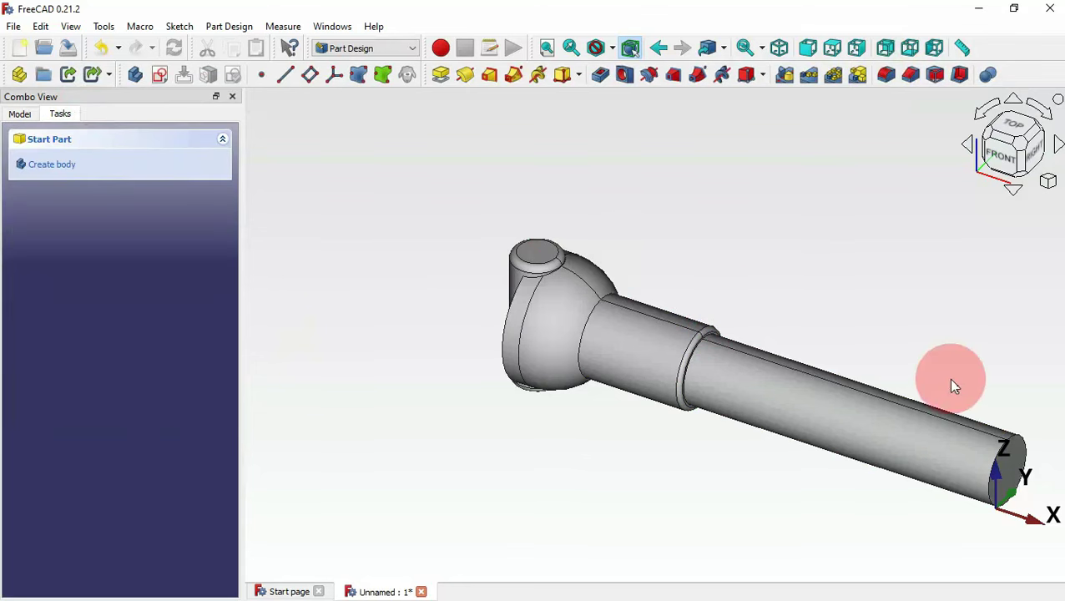
Chamfer the shaft's far end edge by 1 mm
click(1019, 443)
scroll(707, 316, down, 2)
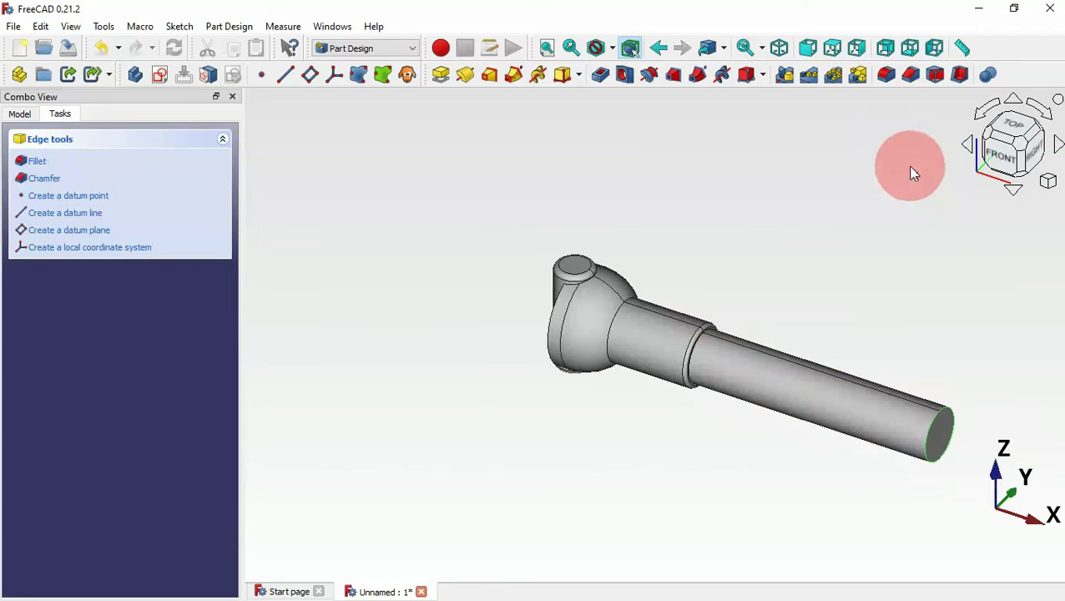
click(914, 77)
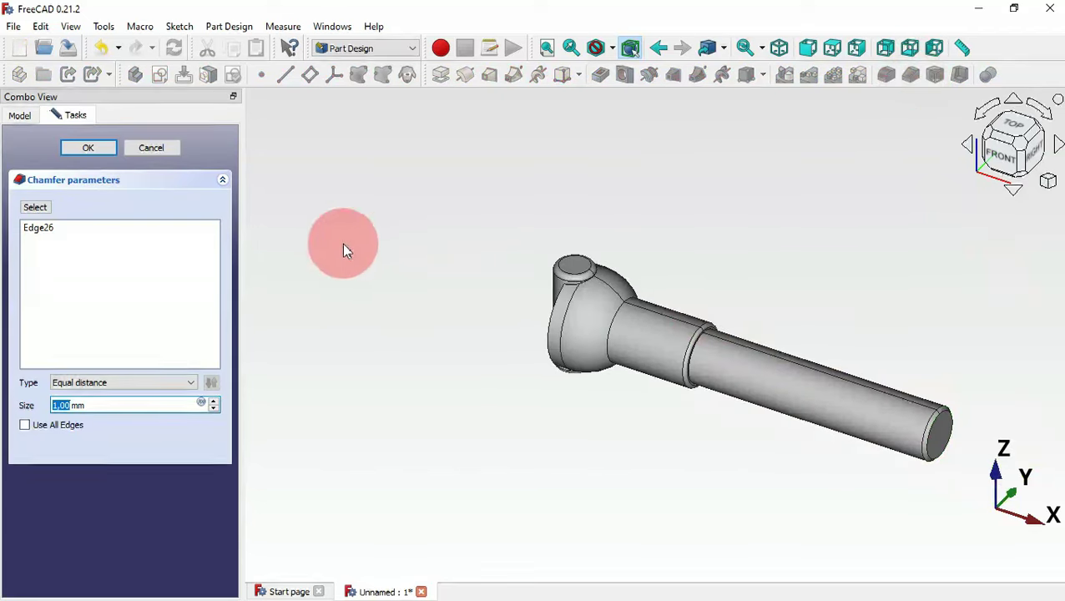
click(89, 147)
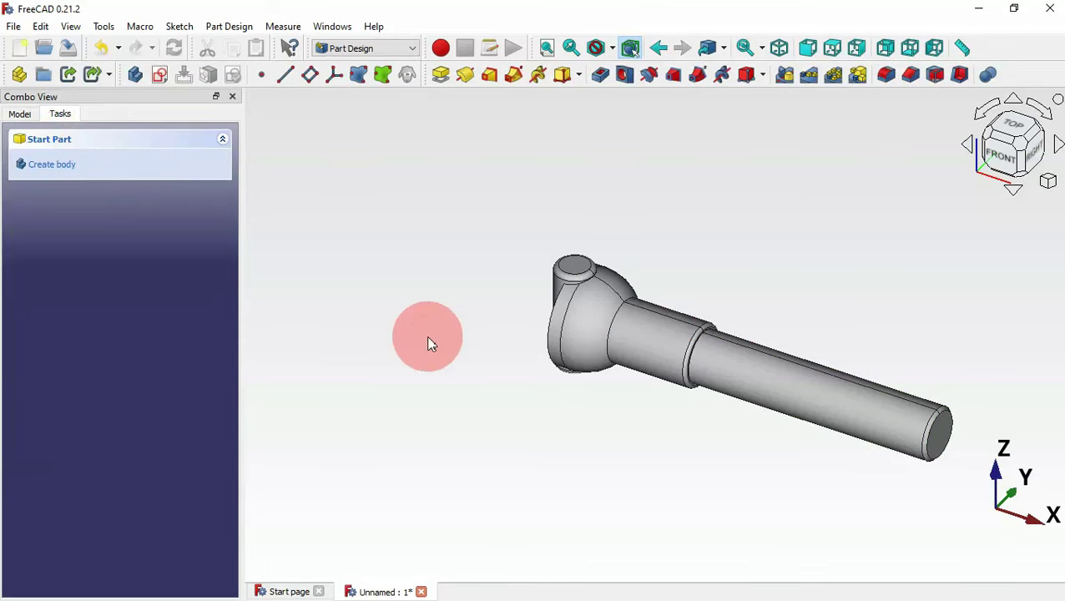
Start a sketch on the XY plane with an arc centred on the origin
click(160, 74)
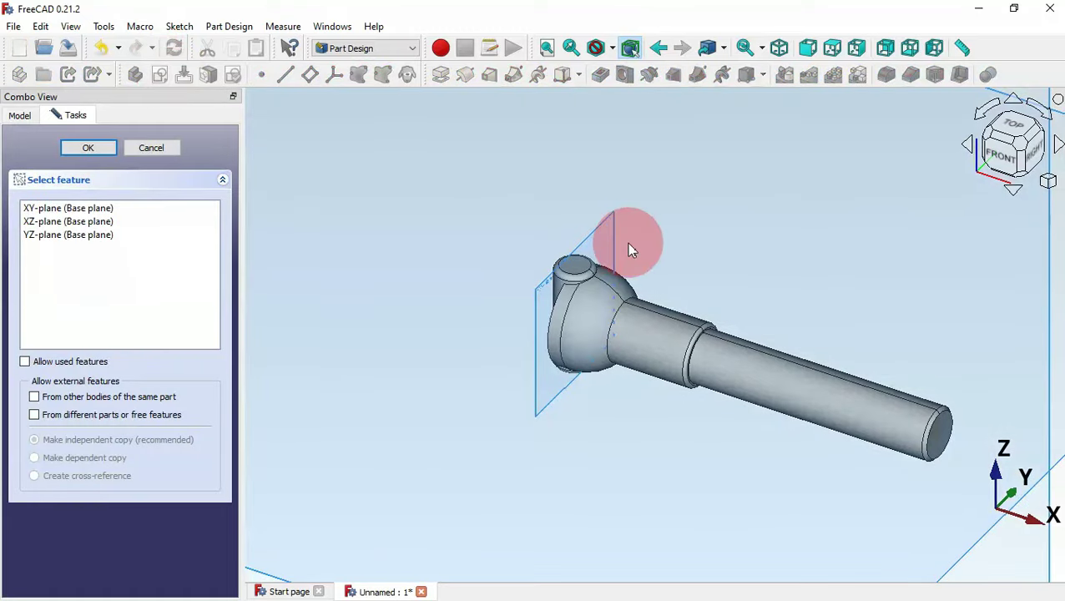
scroll(630, 250, down, 5)
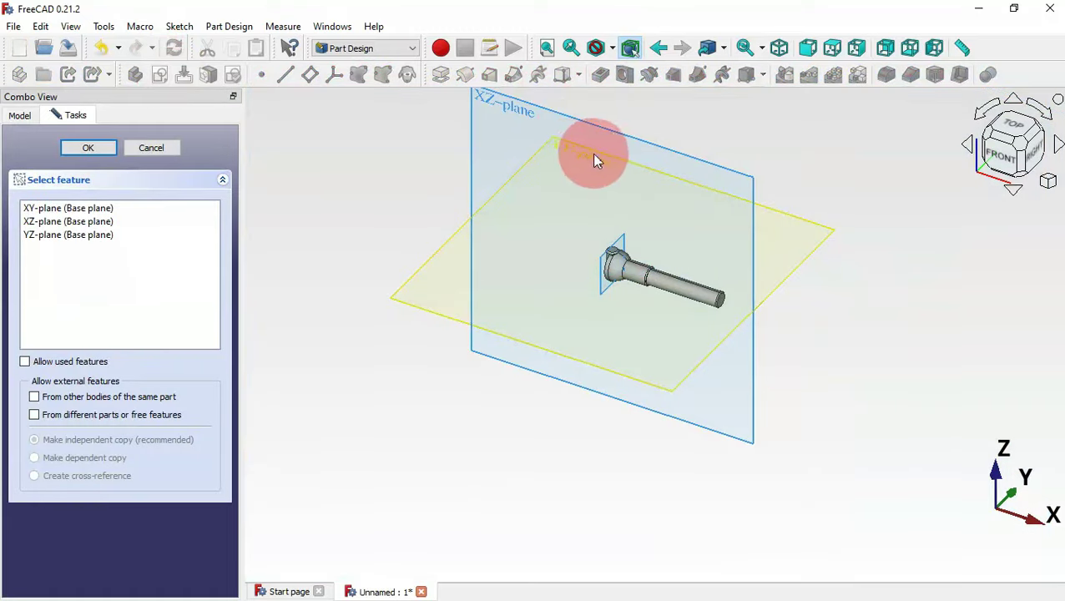
click(571, 157)
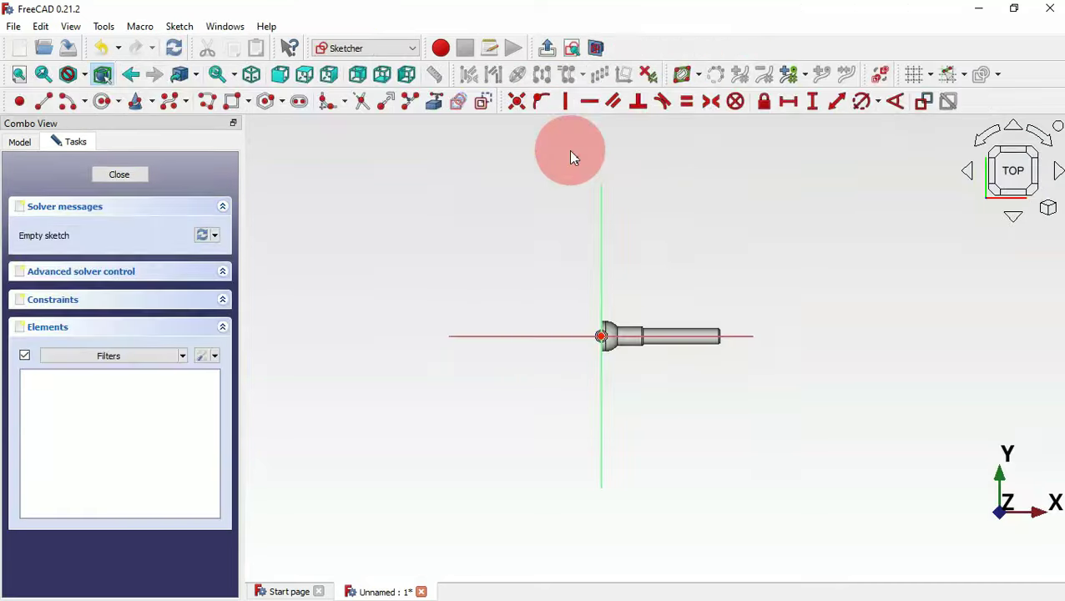
scroll(610, 341, up, 8)
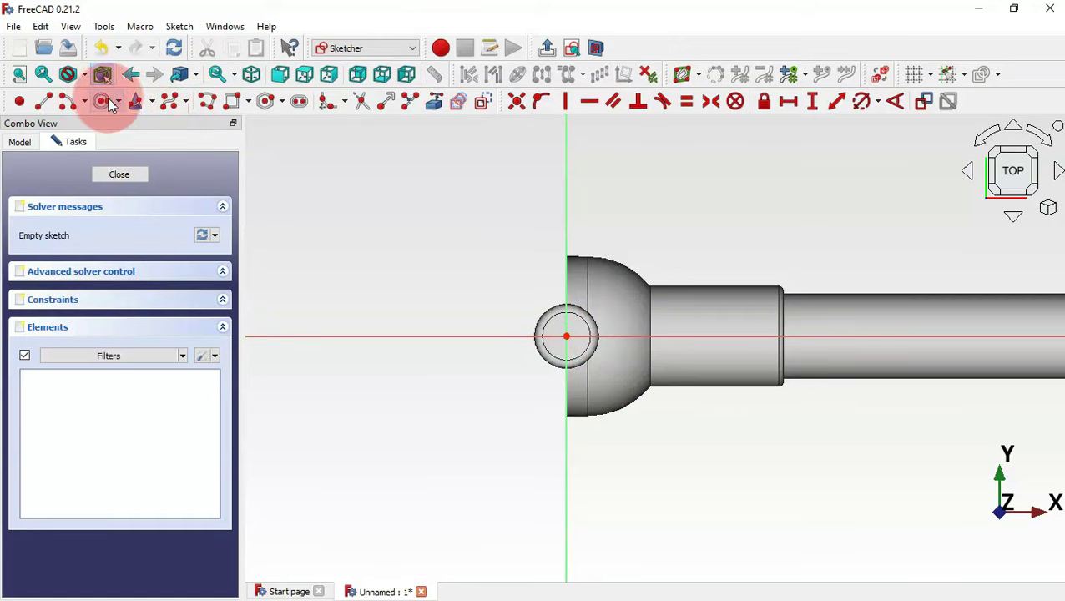
click(65, 111)
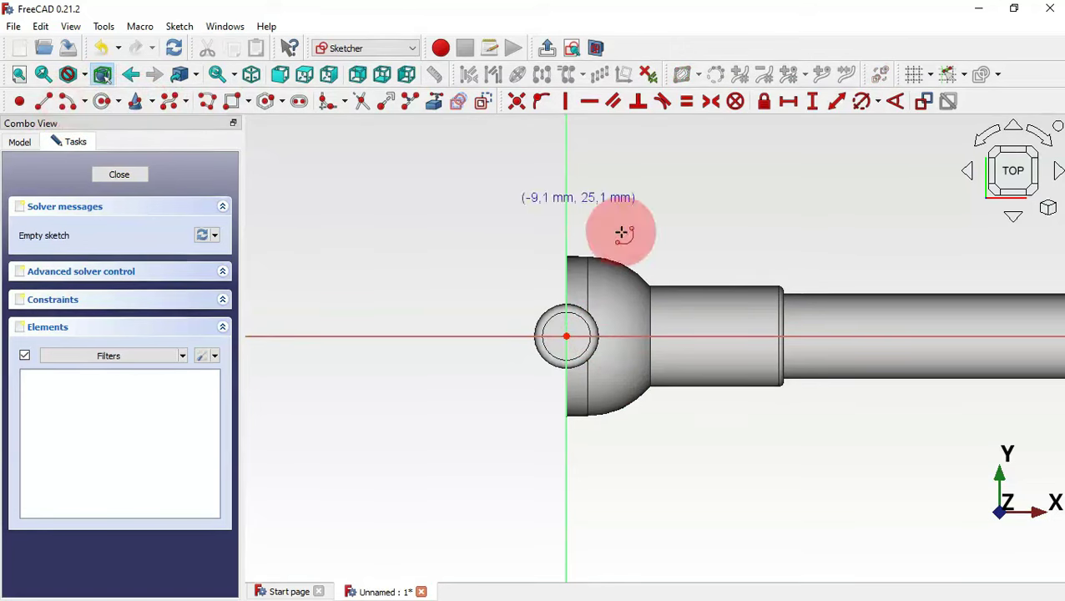
click(566, 337)
click(578, 276)
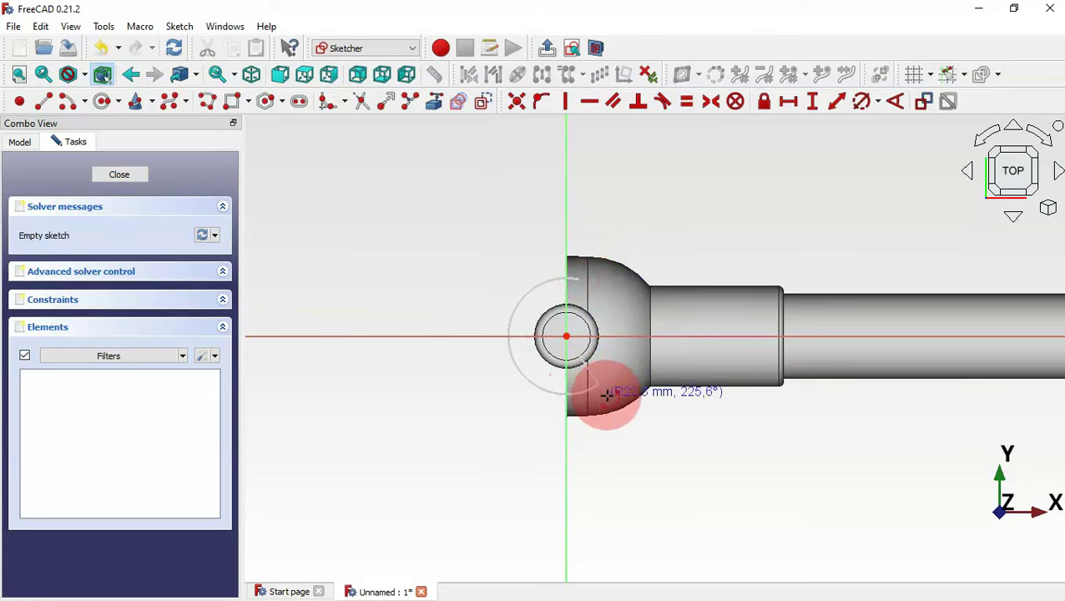
click(583, 392)
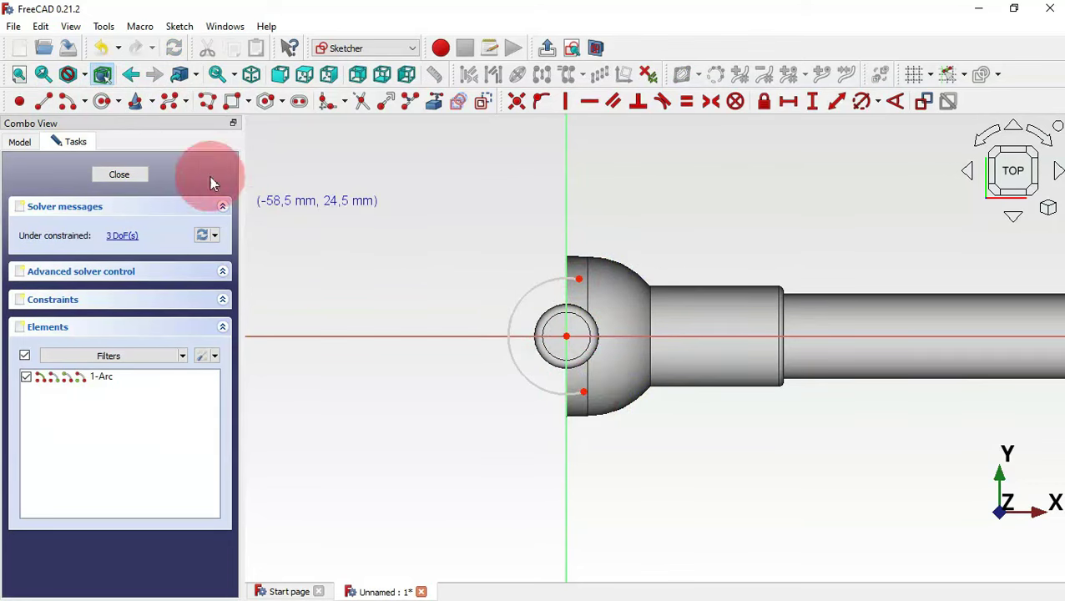
Draw two lines angling outward to the right from the arc's top and bottom ends
click(48, 107)
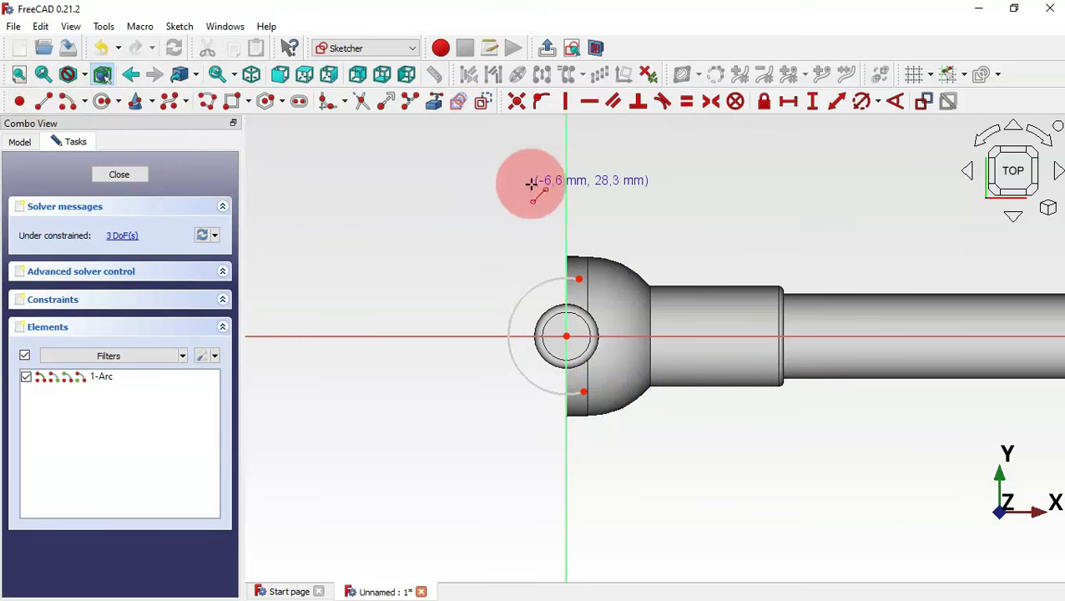
click(580, 278)
click(657, 246)
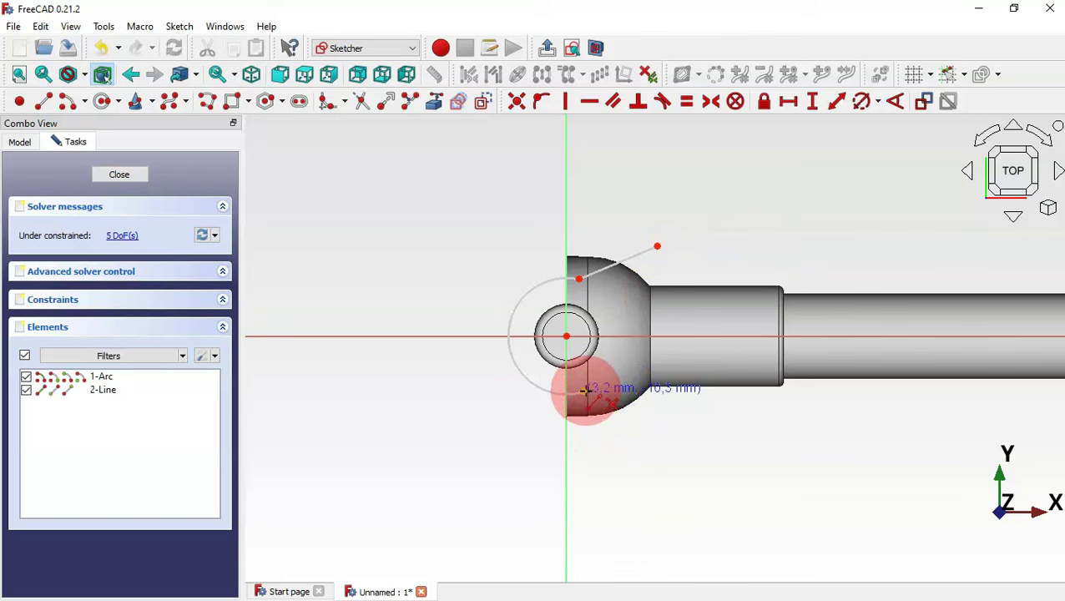
click(583, 391)
click(656, 419)
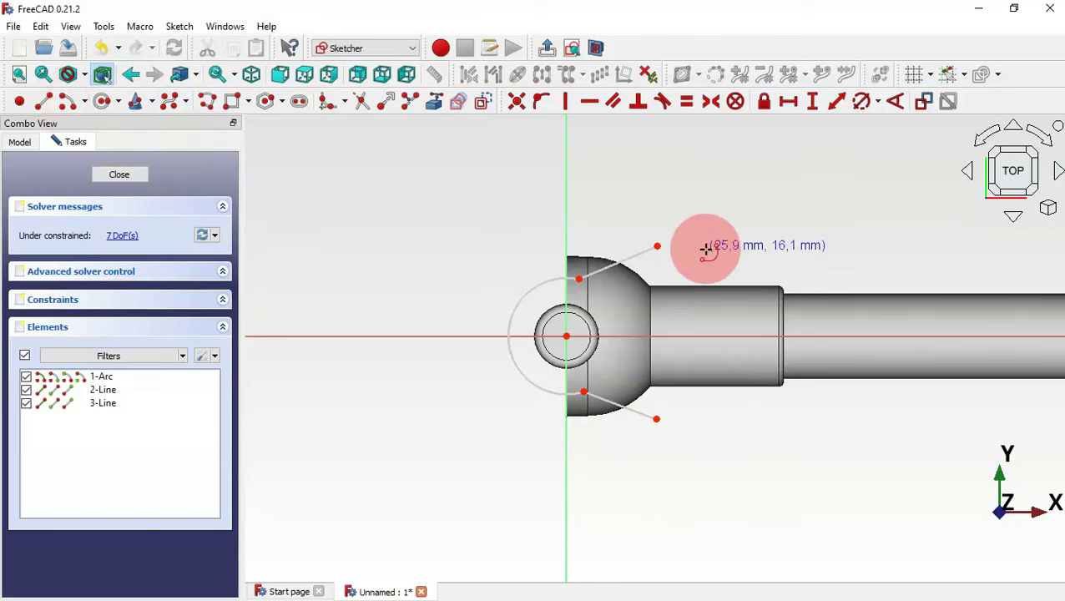
Add two arcs at the line ends, one curling upward and one curling downward
click(653, 198)
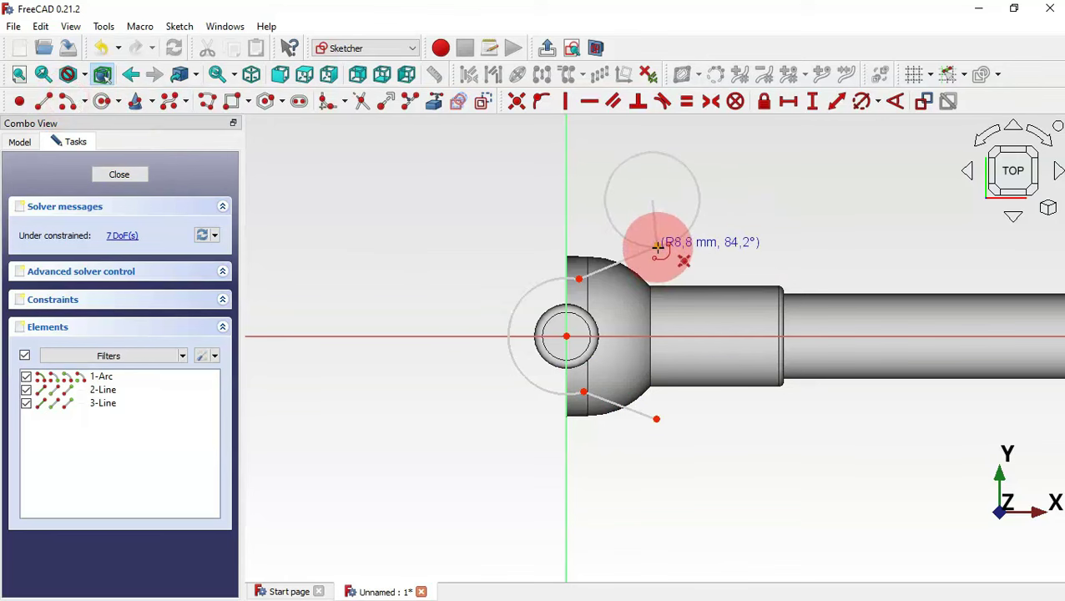
click(657, 247)
click(765, 148)
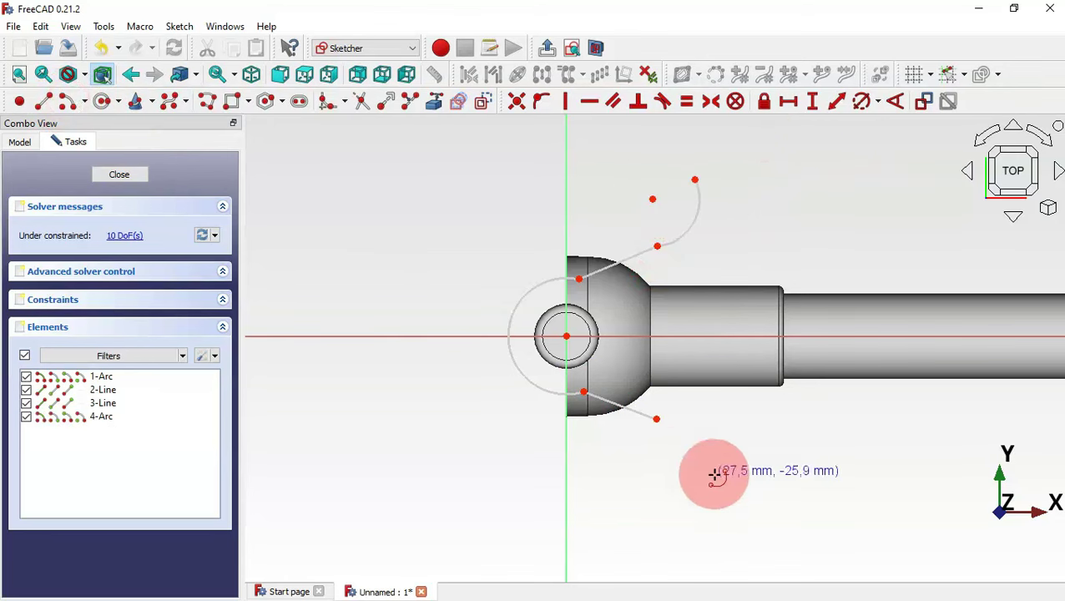
click(672, 468)
click(659, 421)
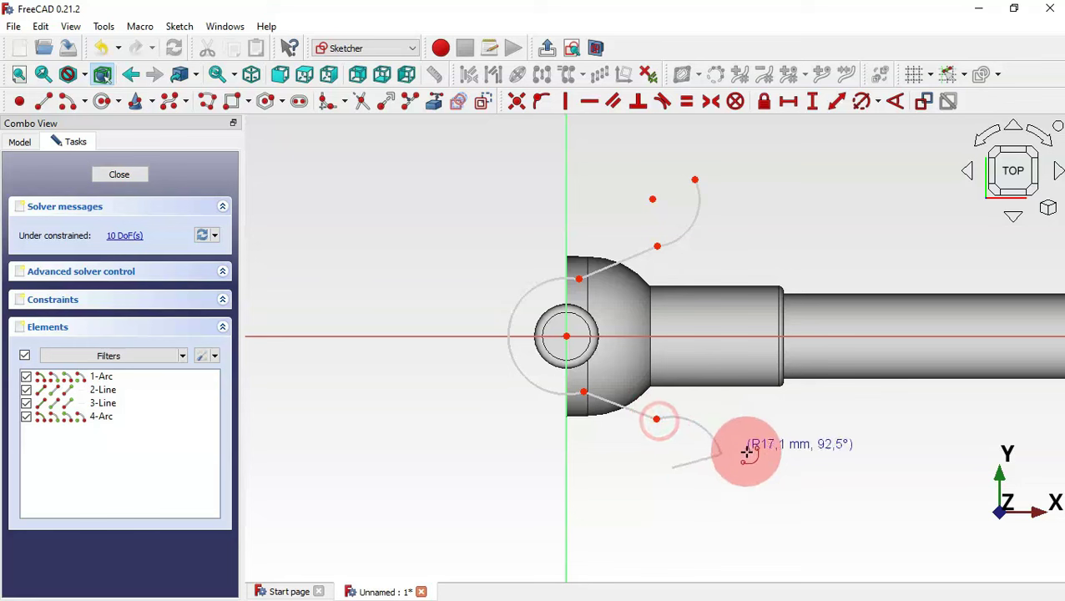
click(753, 469)
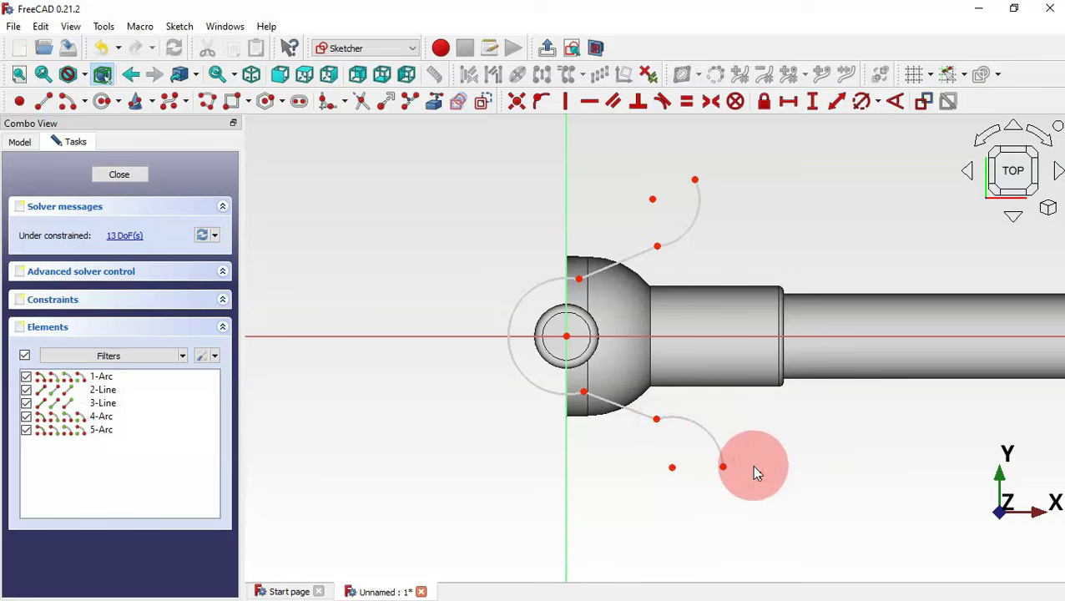
click(236, 101)
Draw a rectangle enclosing the fork shape and delete its right edge
click(351, 135)
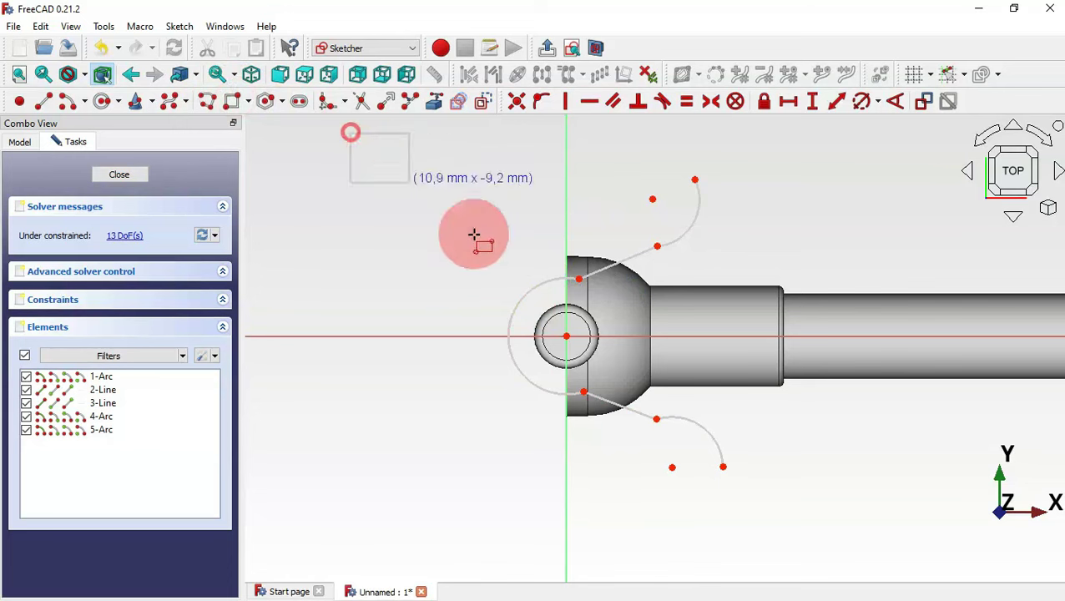
click(733, 514)
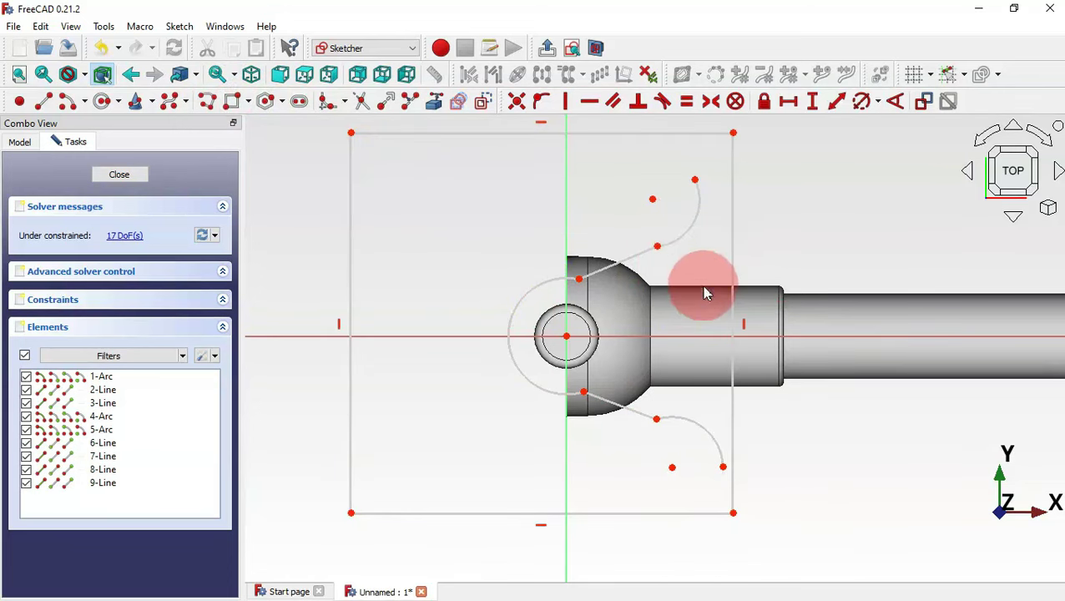
click(732, 252)
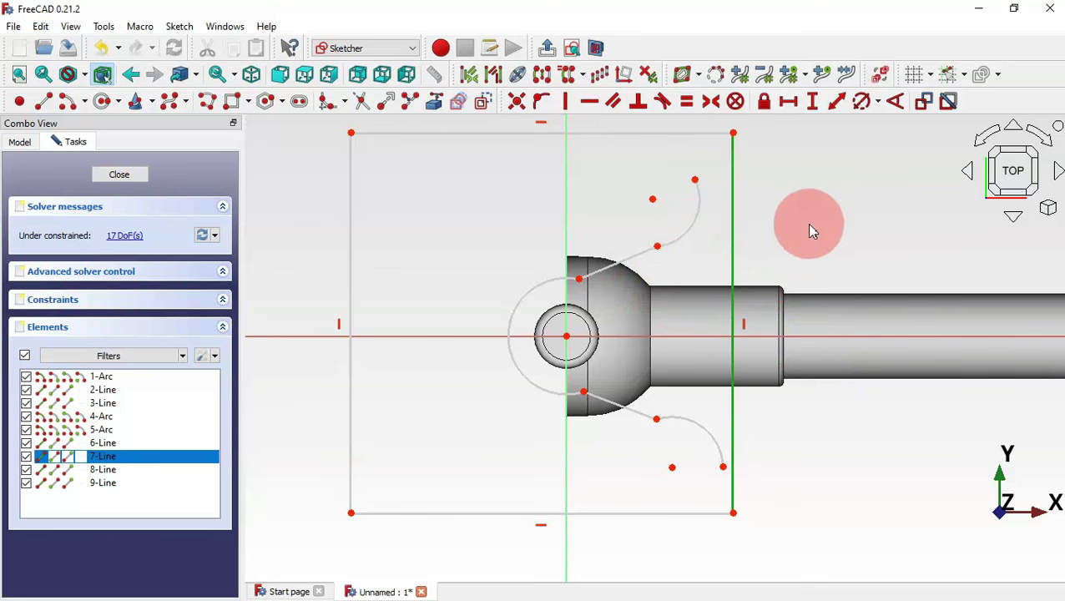
key(Delete)
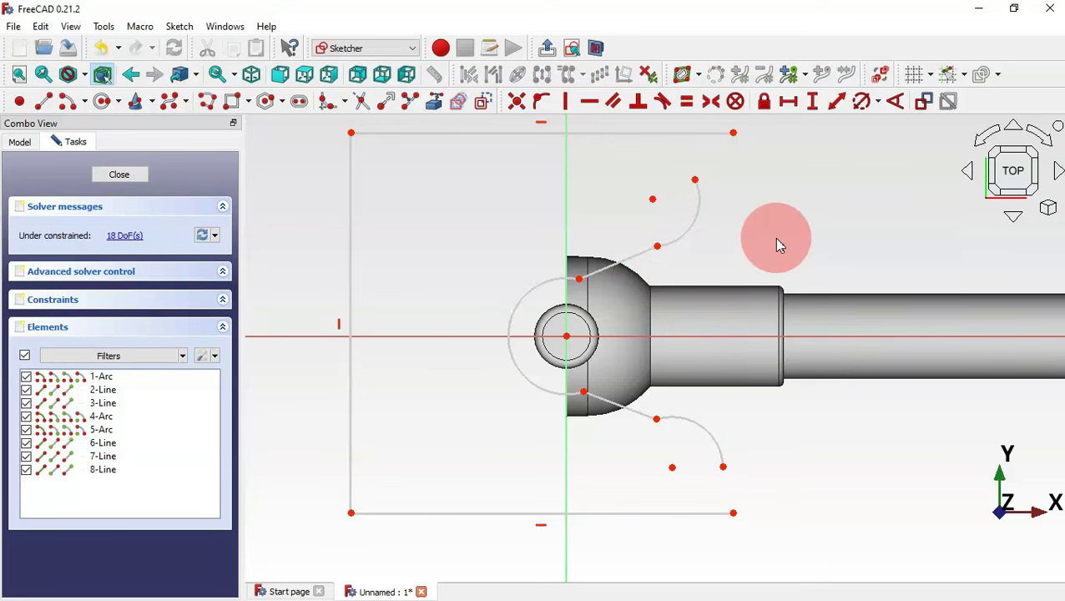
Make the upper and lower arc ends coincident with the top and bottom line ends
drag(672, 124, 756, 199)
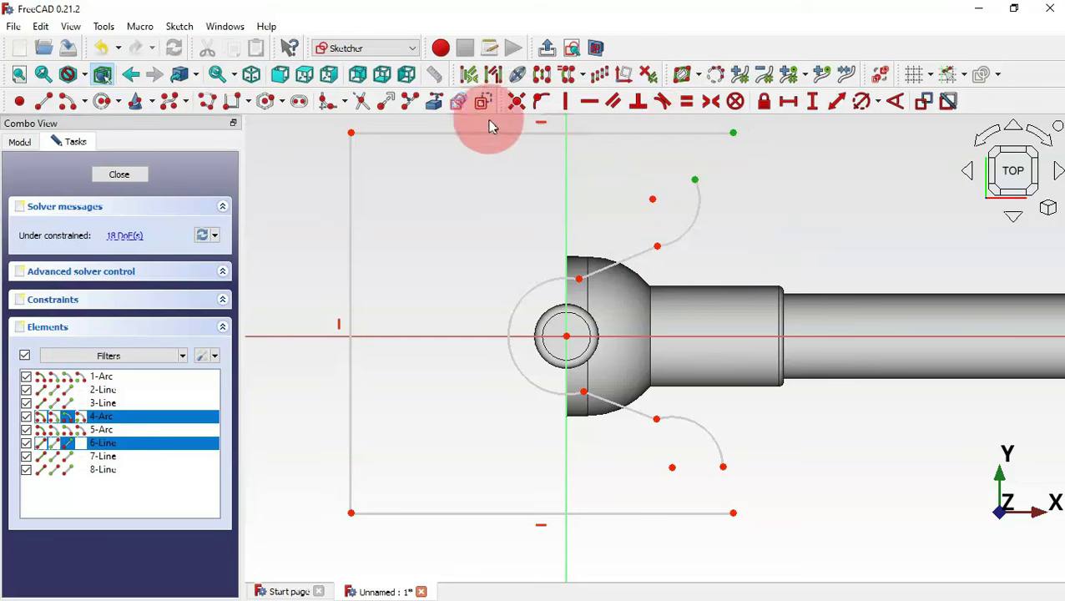
click(516, 107)
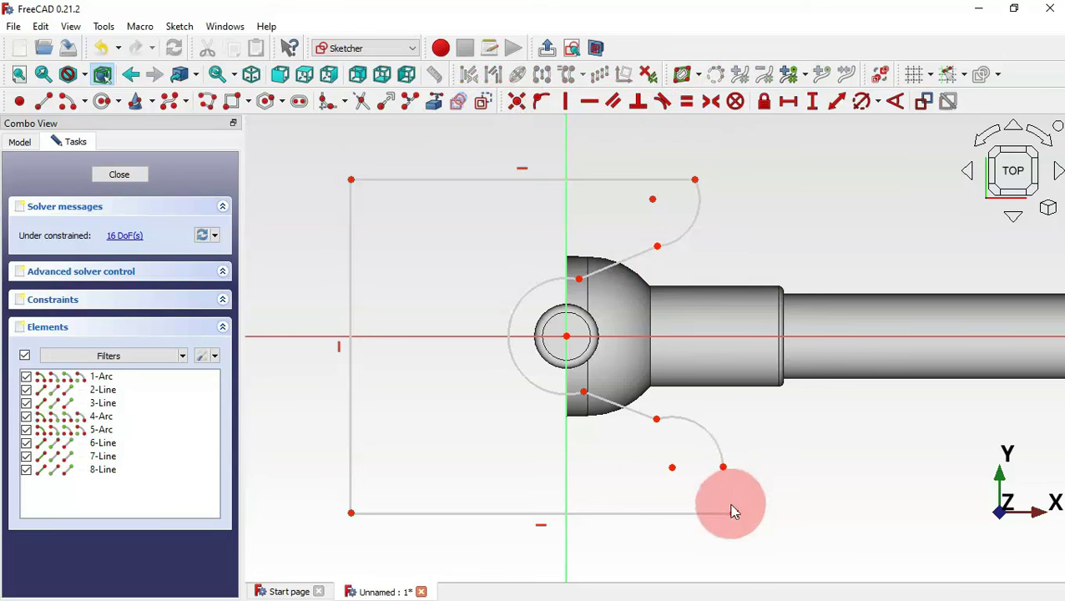
drag(704, 452, 780, 551)
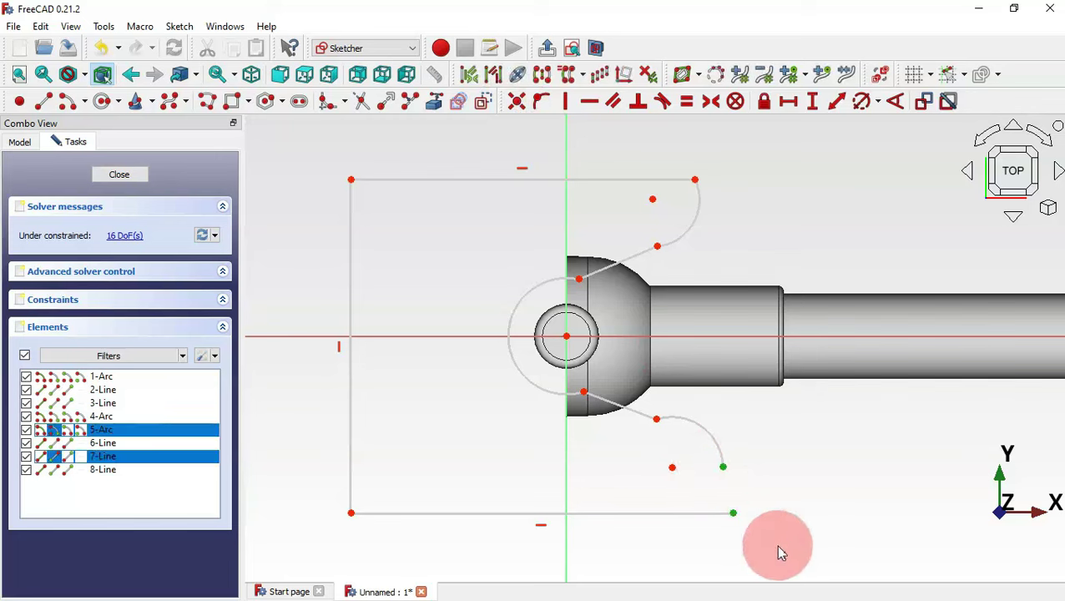
click(516, 104)
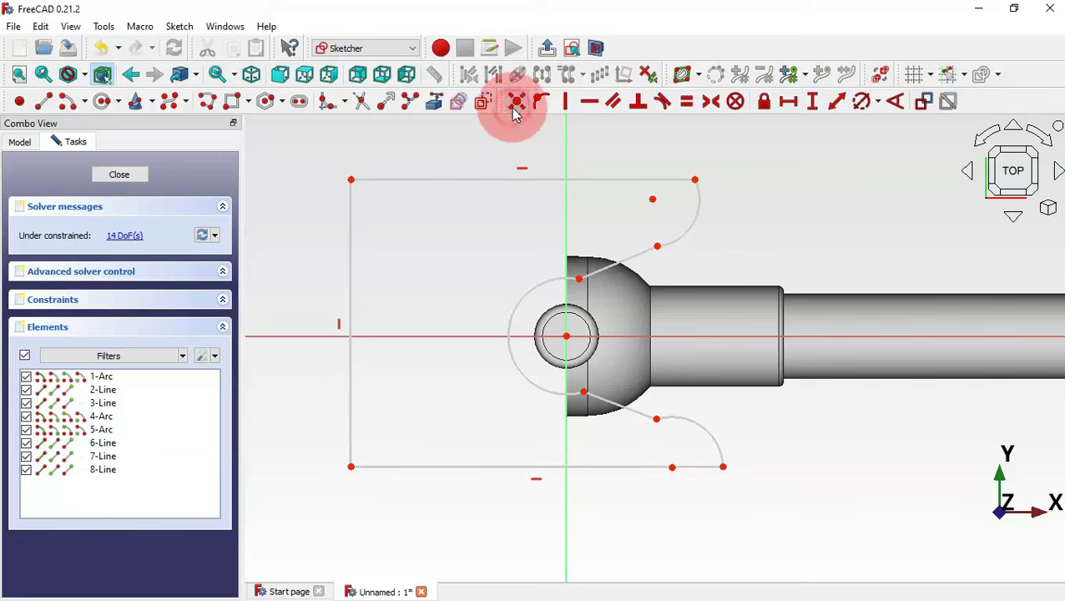
Make the top-left and bottom-left corners symmetric about the horizontal axis
click(712, 104)
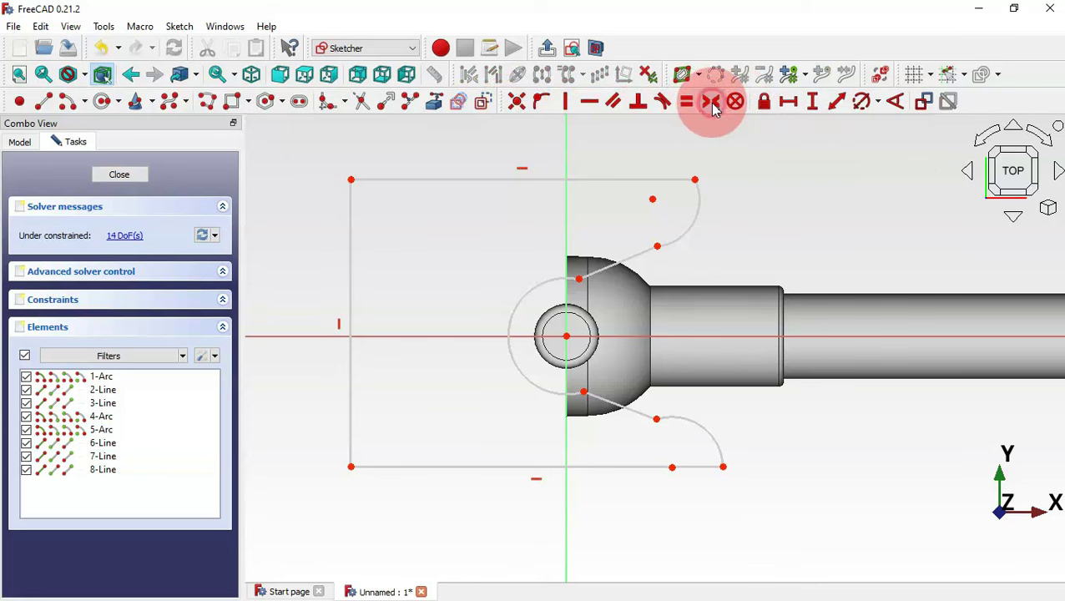
click(350, 179)
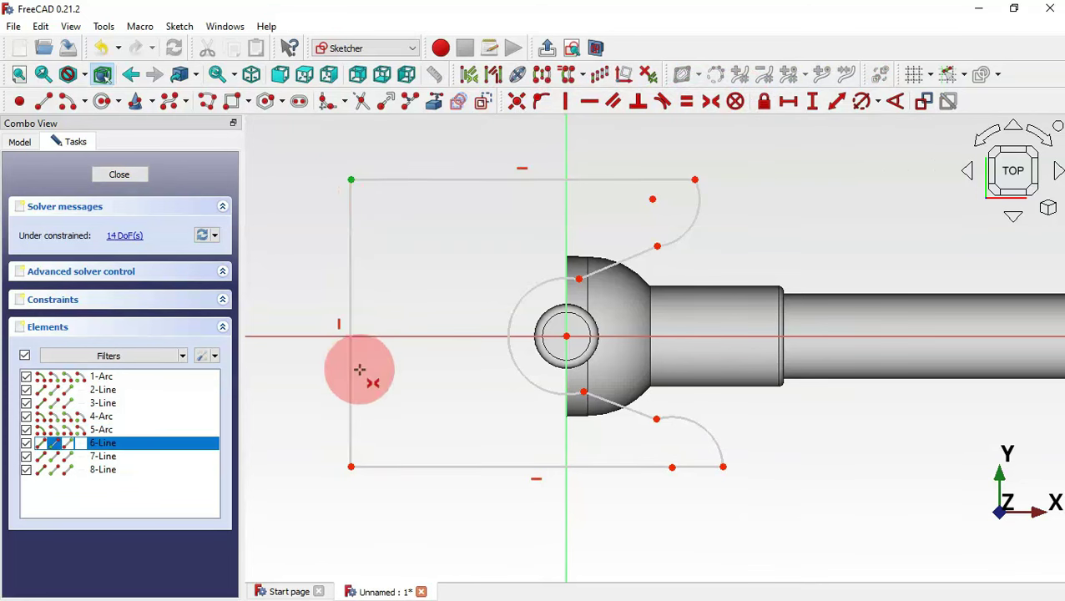
click(350, 466)
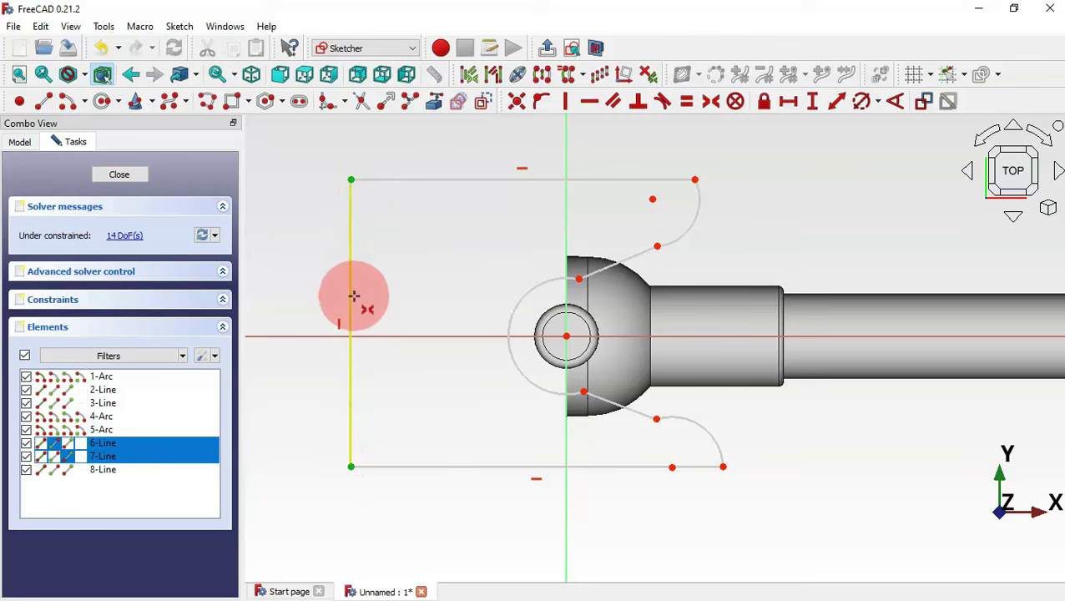
click(393, 335)
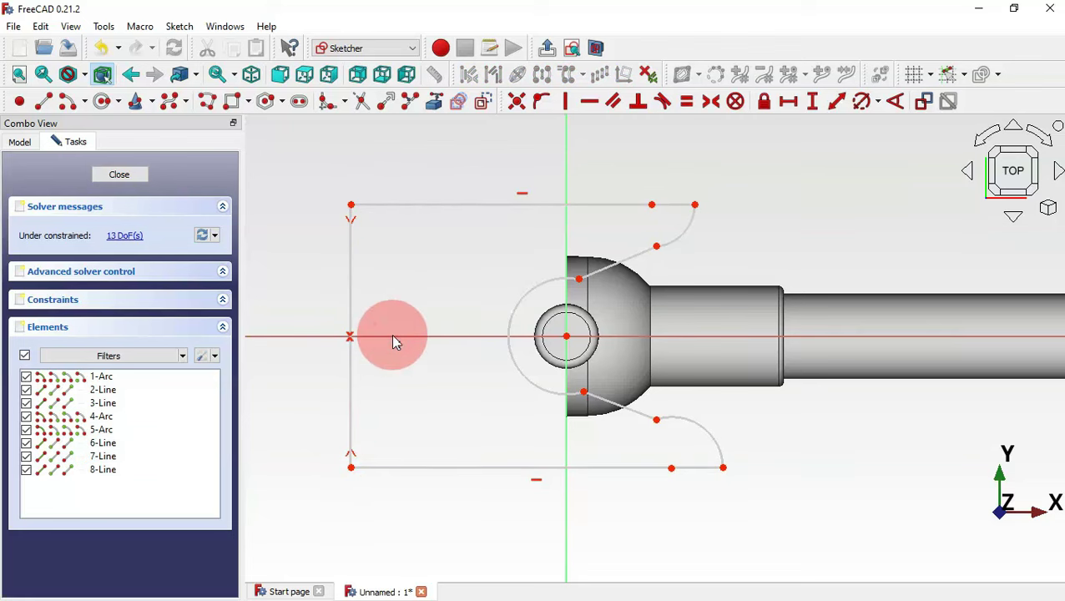
Make the upper and lower arc end points symmetric about the horizontal axis
click(651, 203)
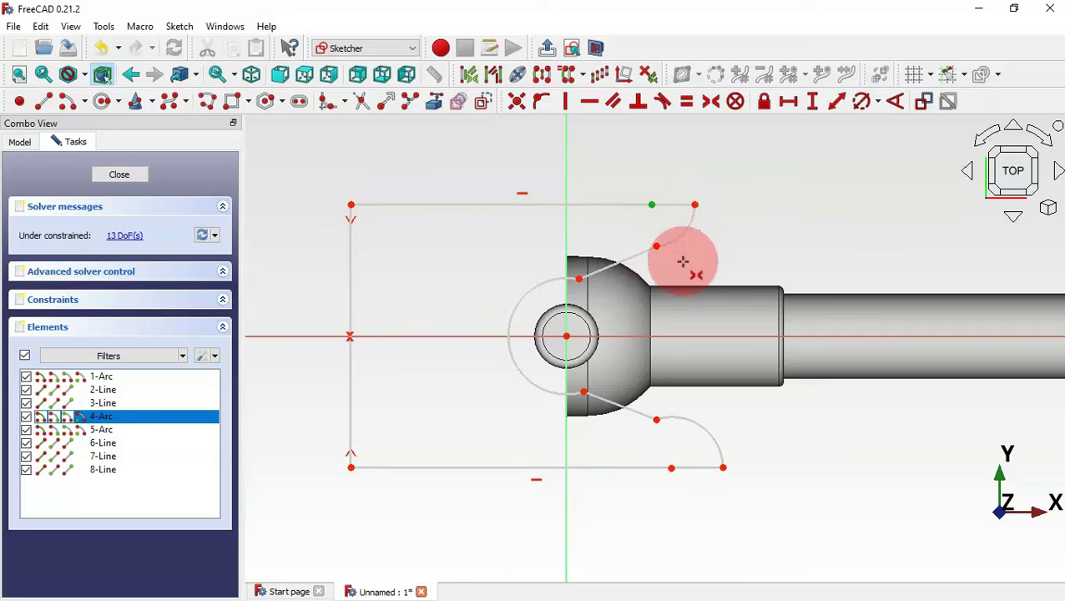
click(673, 468)
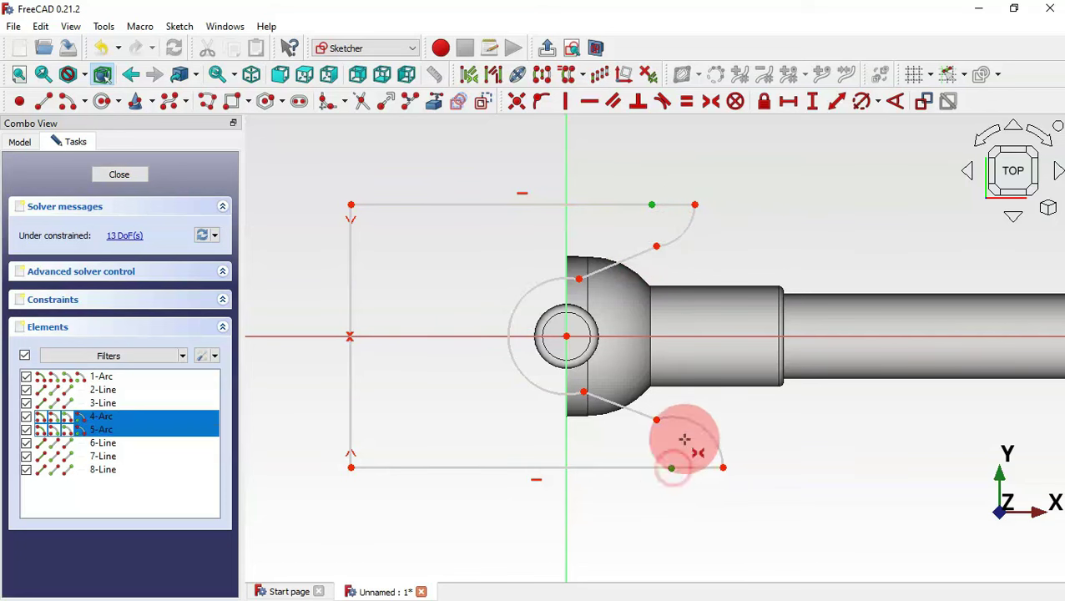
click(732, 337)
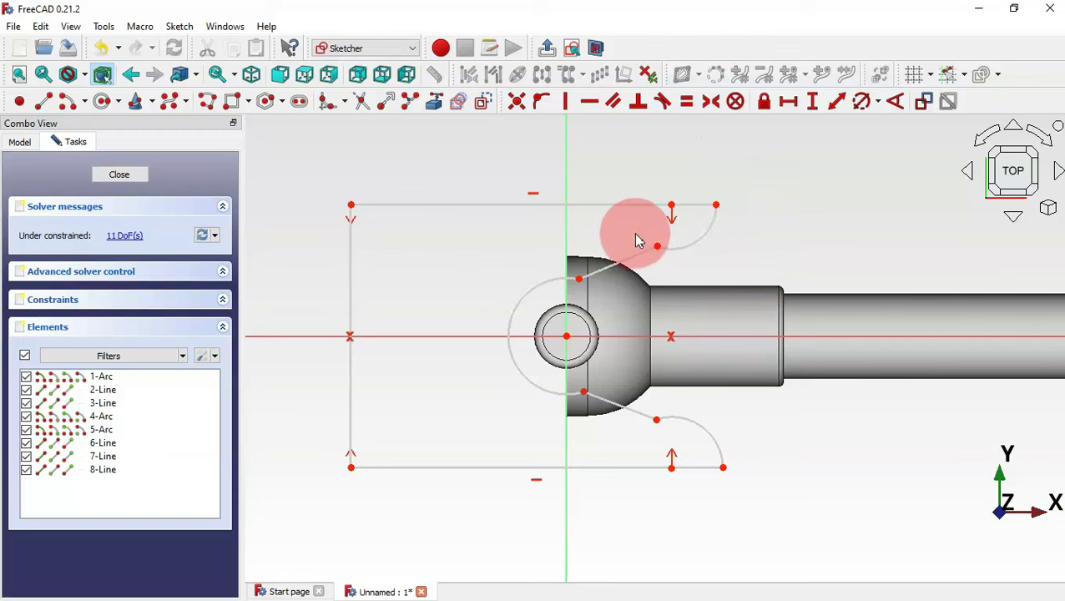
drag(635, 233, 682, 269)
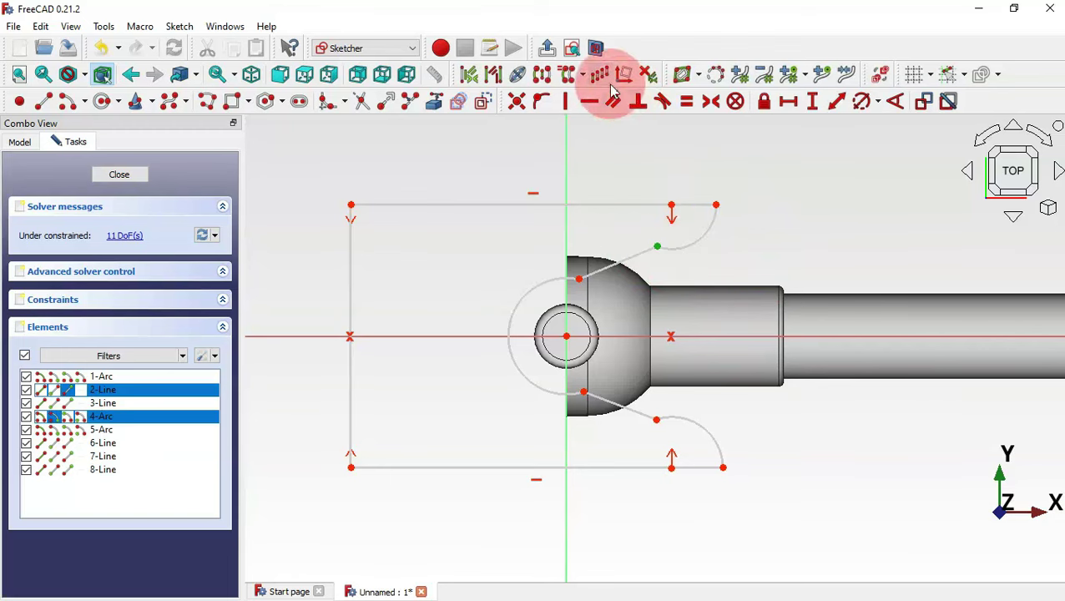
Add tangent constraints at the upper-right, lower-right, upper-left and lower-left arc–line joints
click(663, 104)
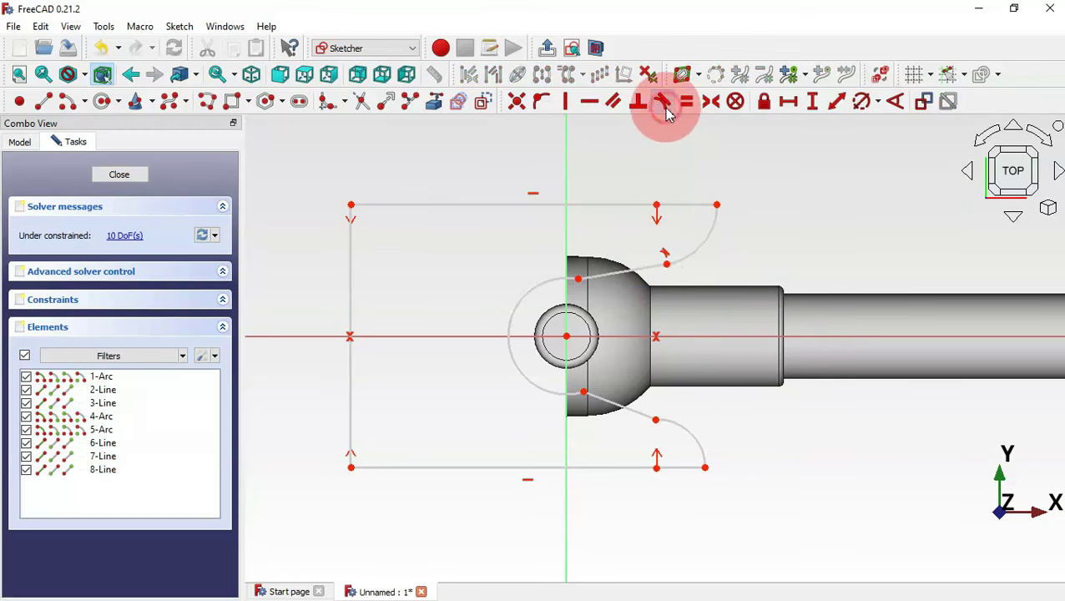
drag(642, 411, 670, 443)
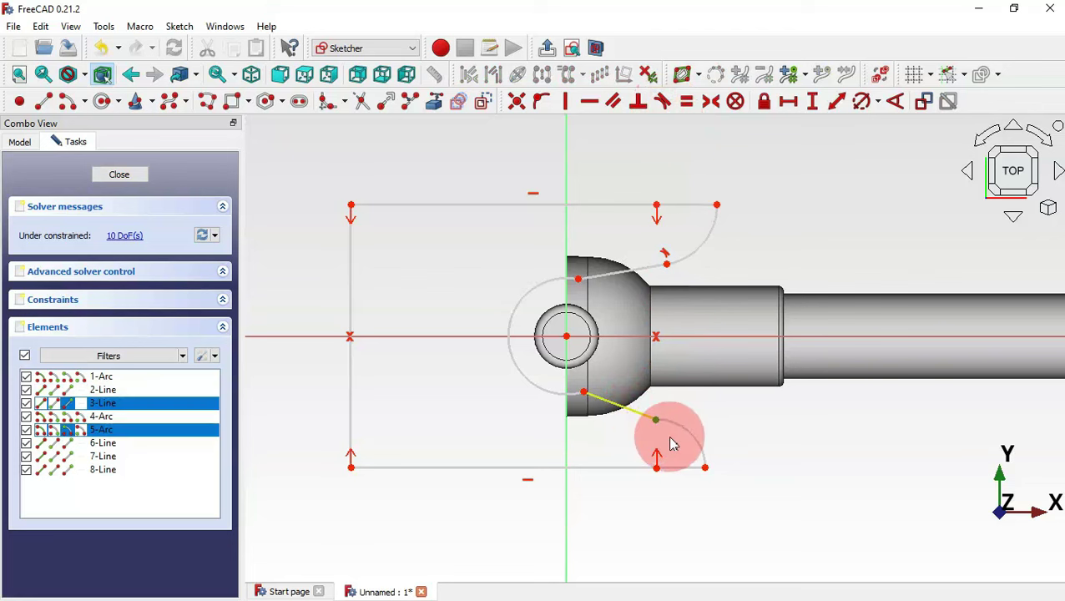
click(670, 103)
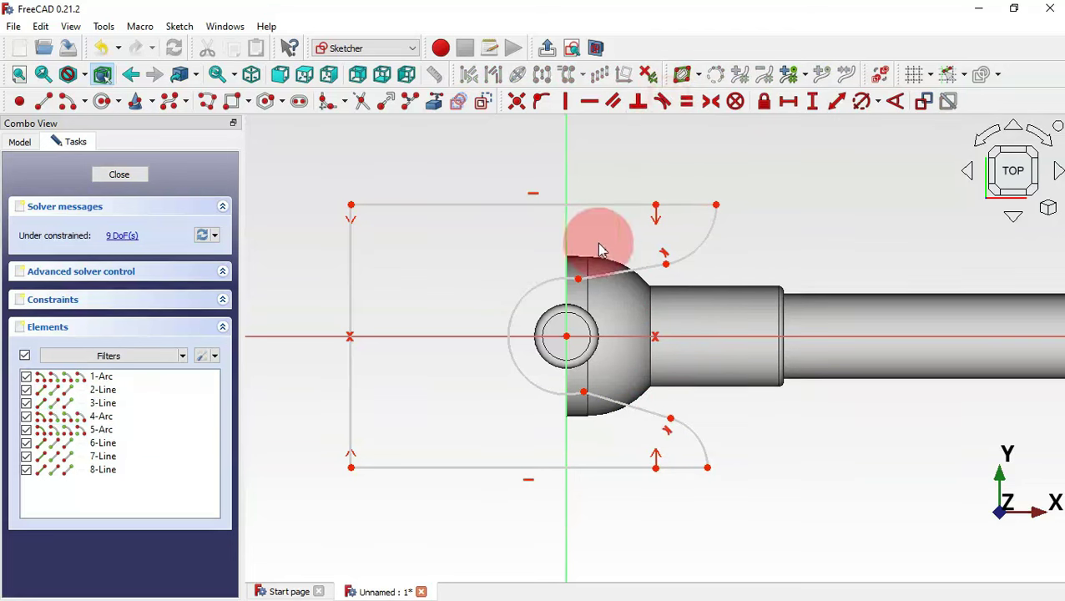
drag(545, 249, 616, 311)
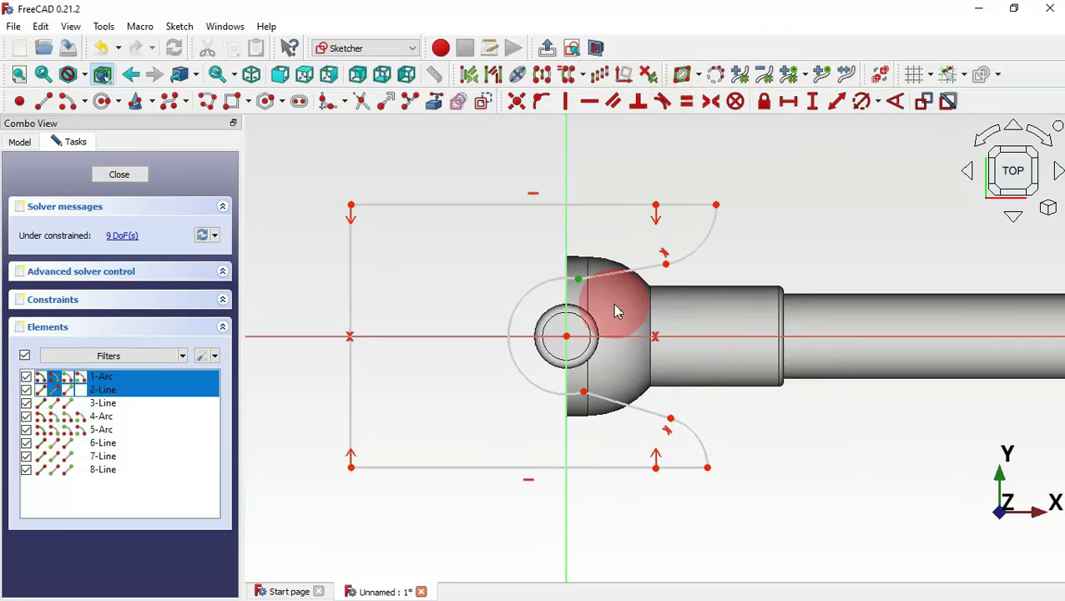
click(664, 102)
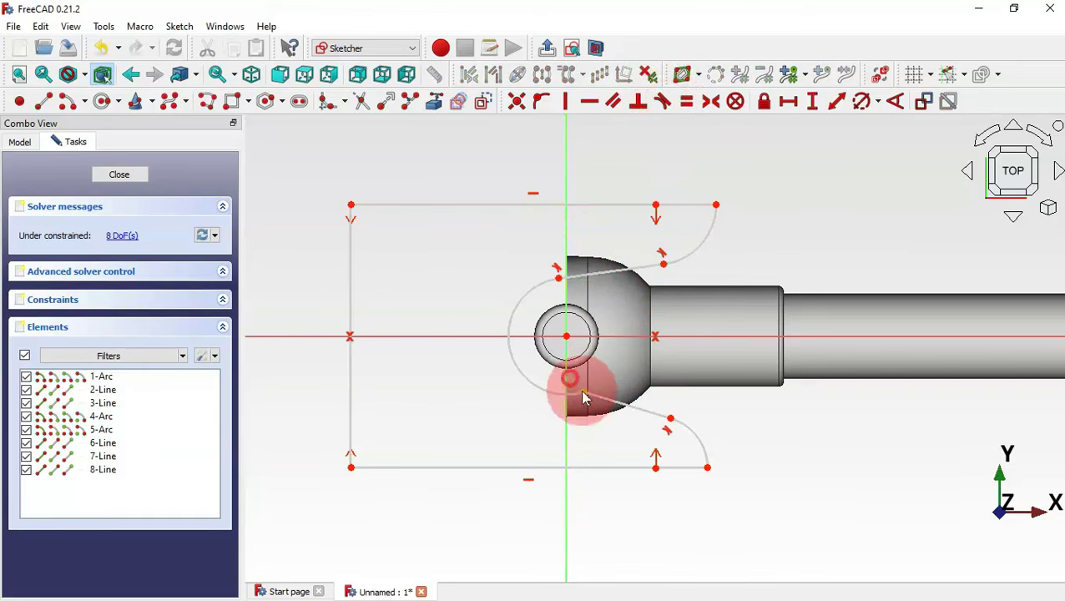
drag(572, 384, 608, 429)
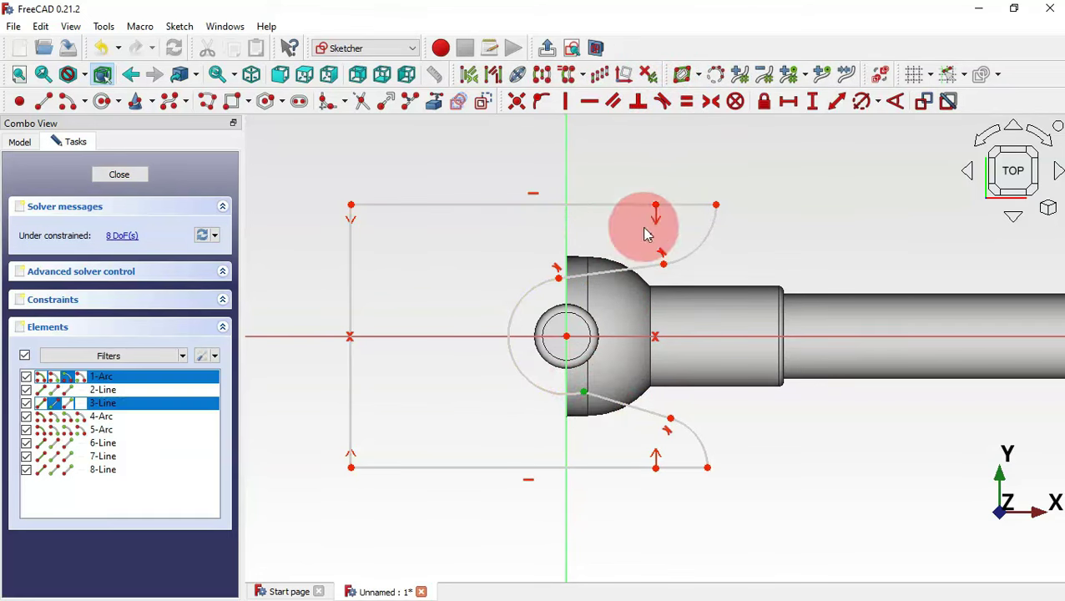
click(663, 101)
click(734, 207)
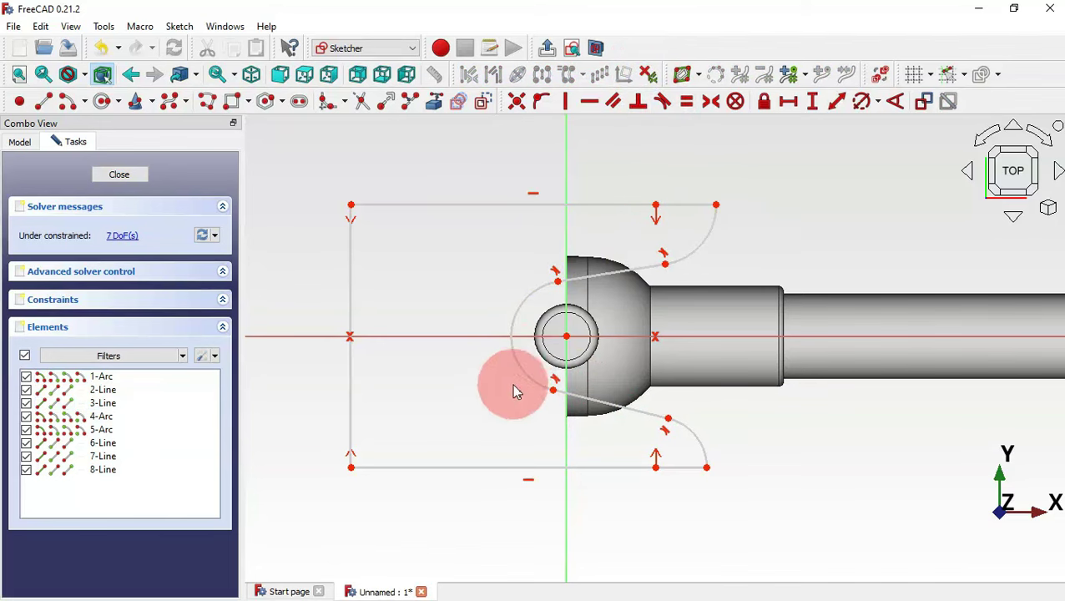
click(568, 334)
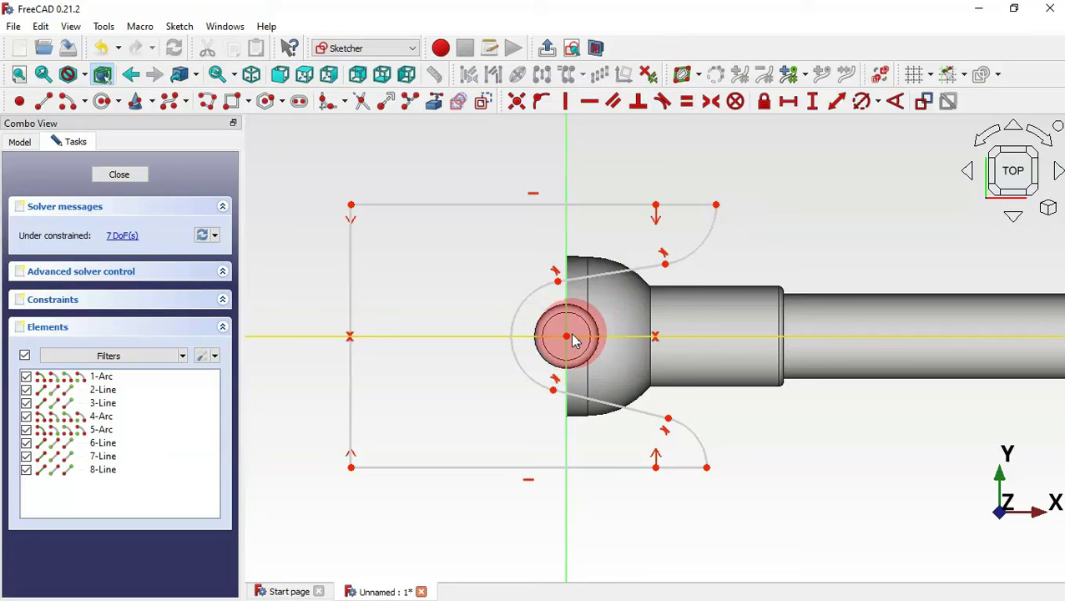
Draw a circle centred on the origin inside the central arc and start dimensioning its diameter
click(103, 101)
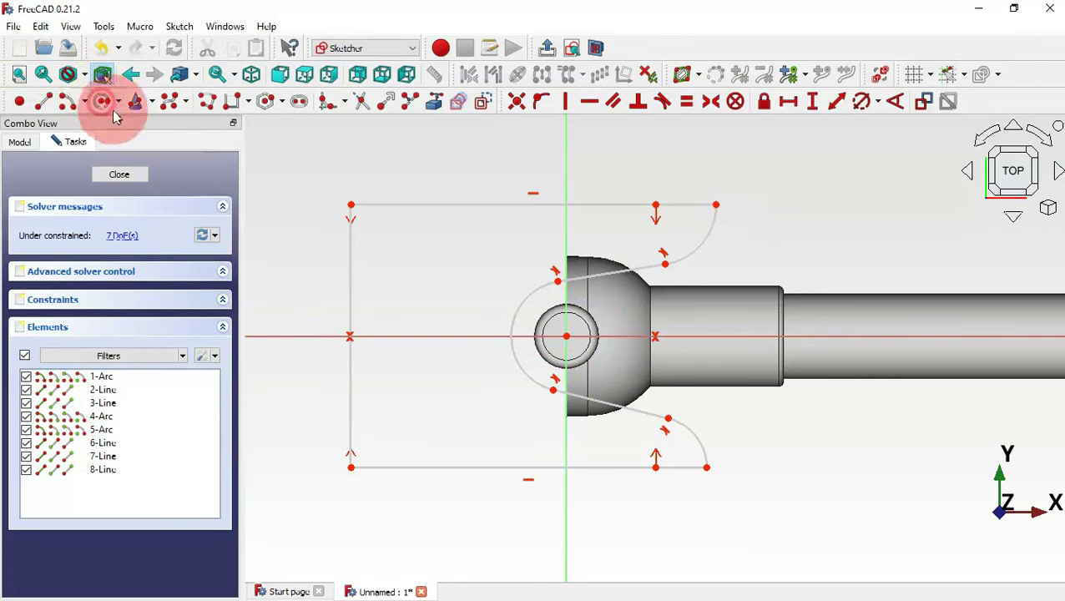
click(547, 336)
click(566, 334)
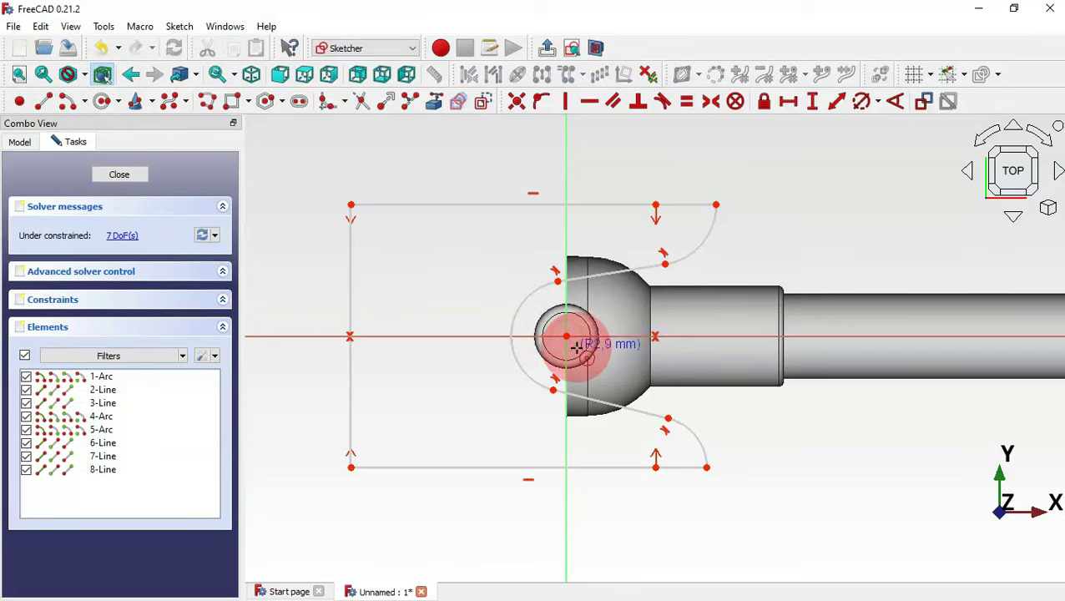
click(577, 347)
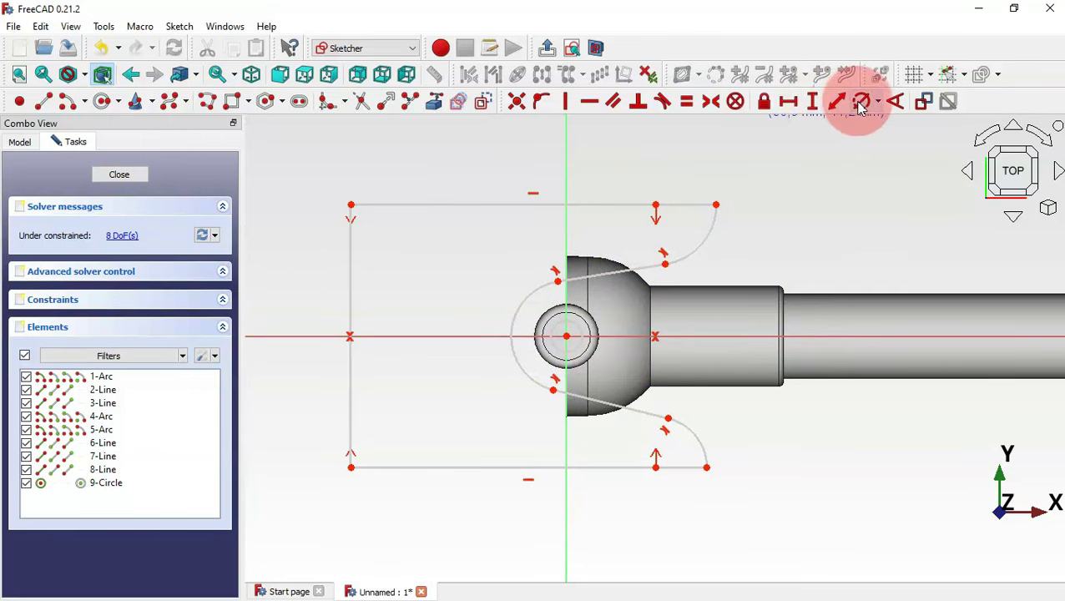
click(576, 330)
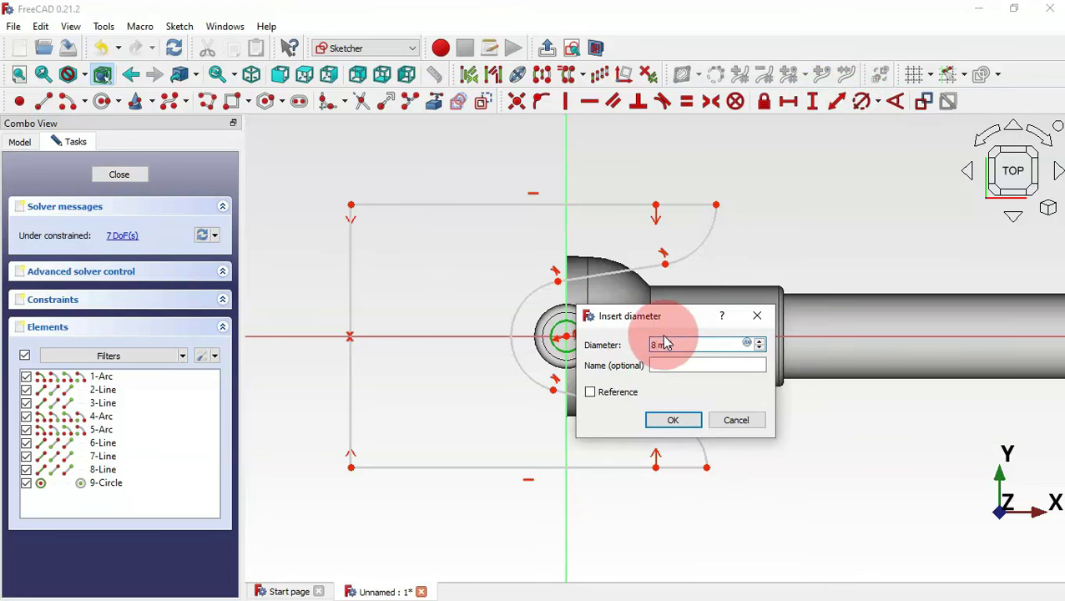
Set the circle diameter to 8 mm, the left arc radius to 6 mm and the upper-right arc radius to 10 mm
key(Return)
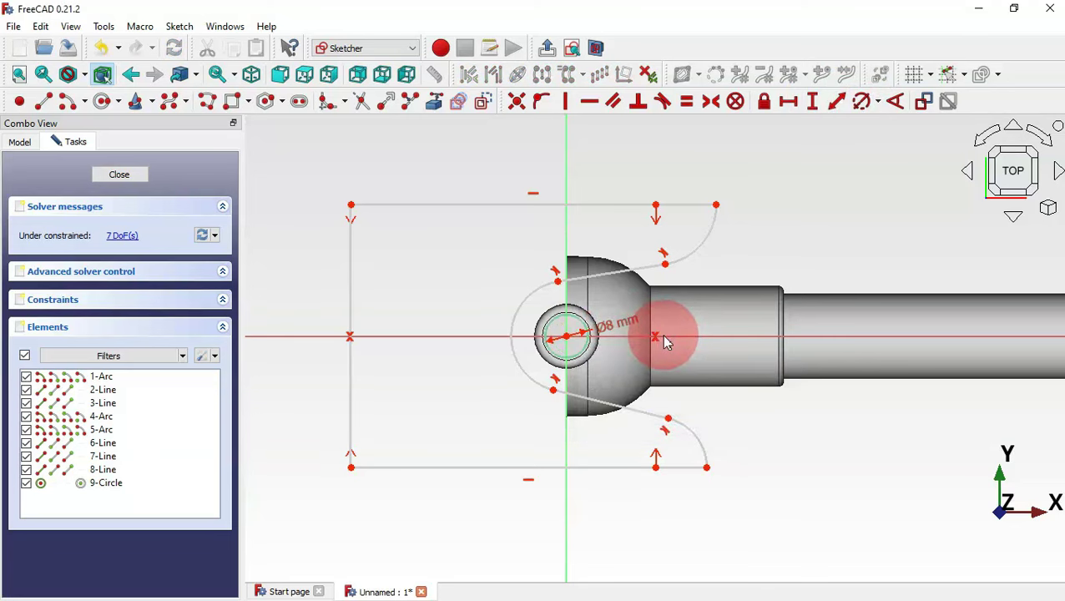
click(518, 292)
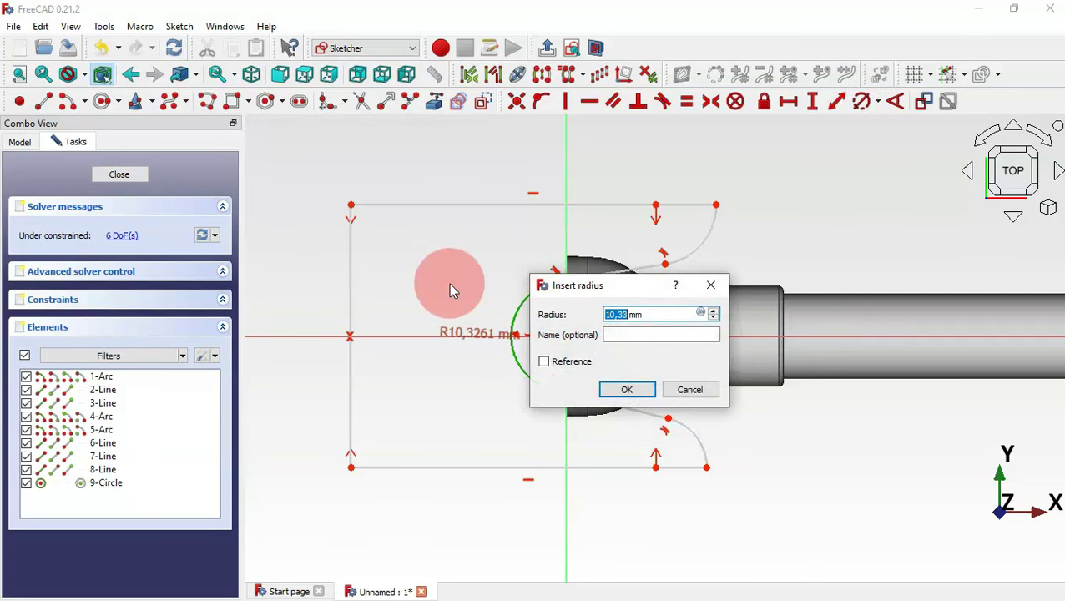
text(6)
key(Return)
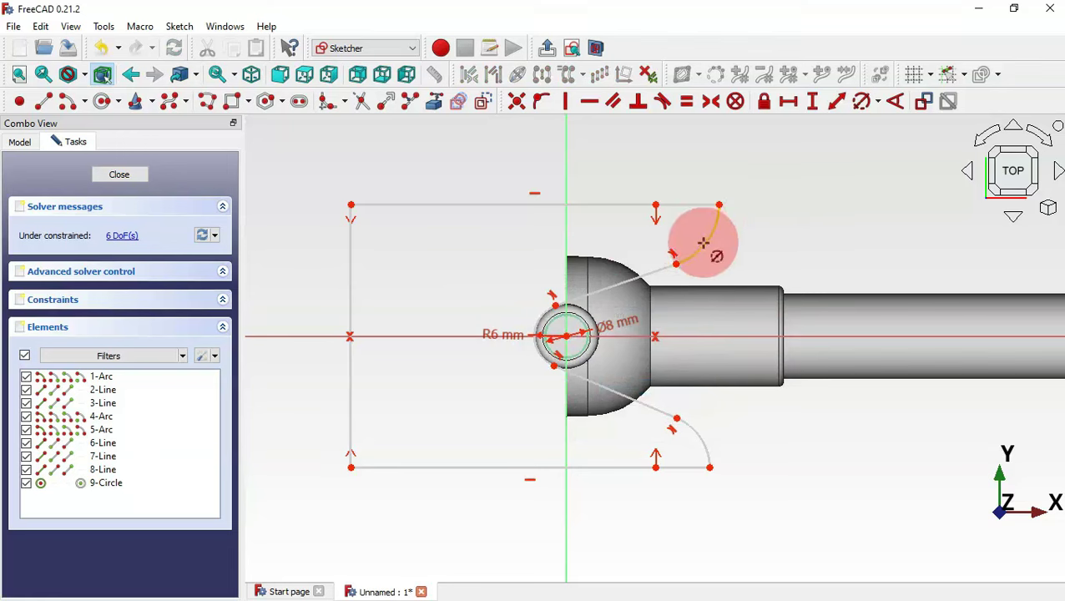
click(704, 242)
text(10)
key(Return)
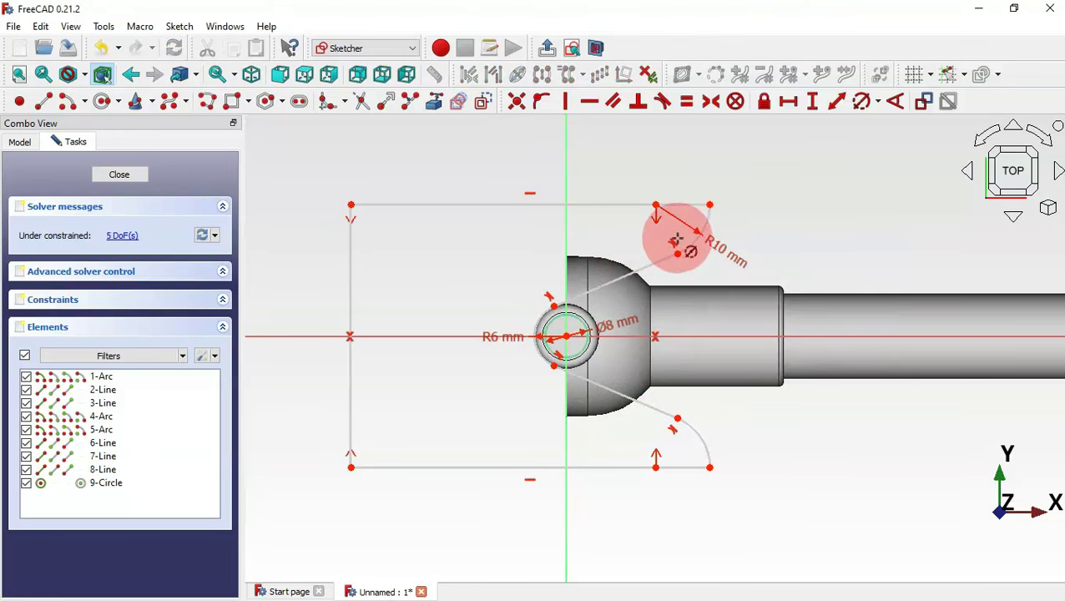
Constrain the arc ends 35 mm apart vertically and the left line to 36 mm high
click(816, 109)
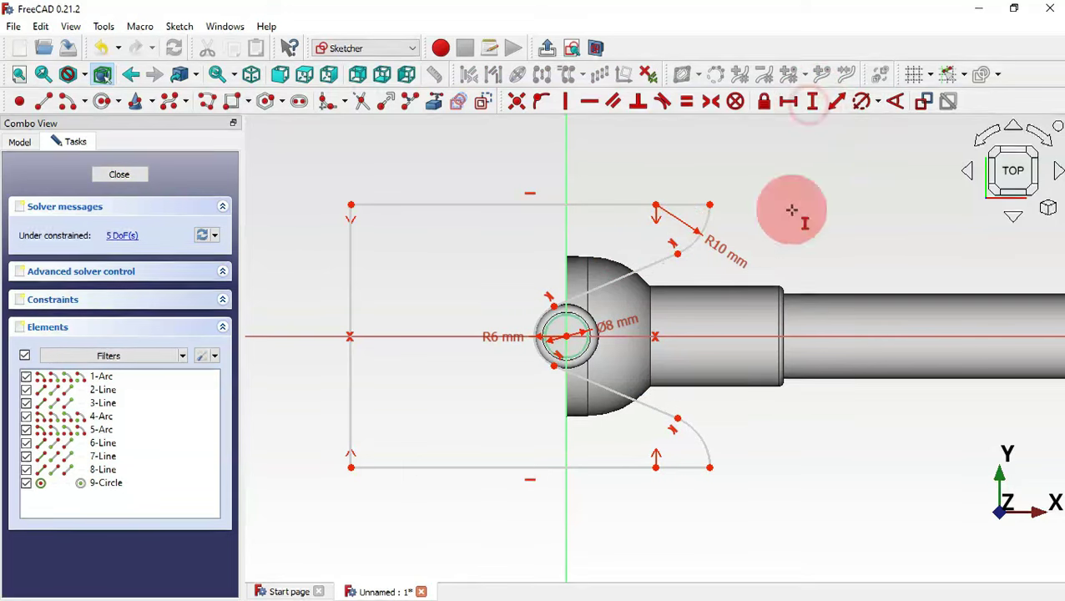
click(657, 467)
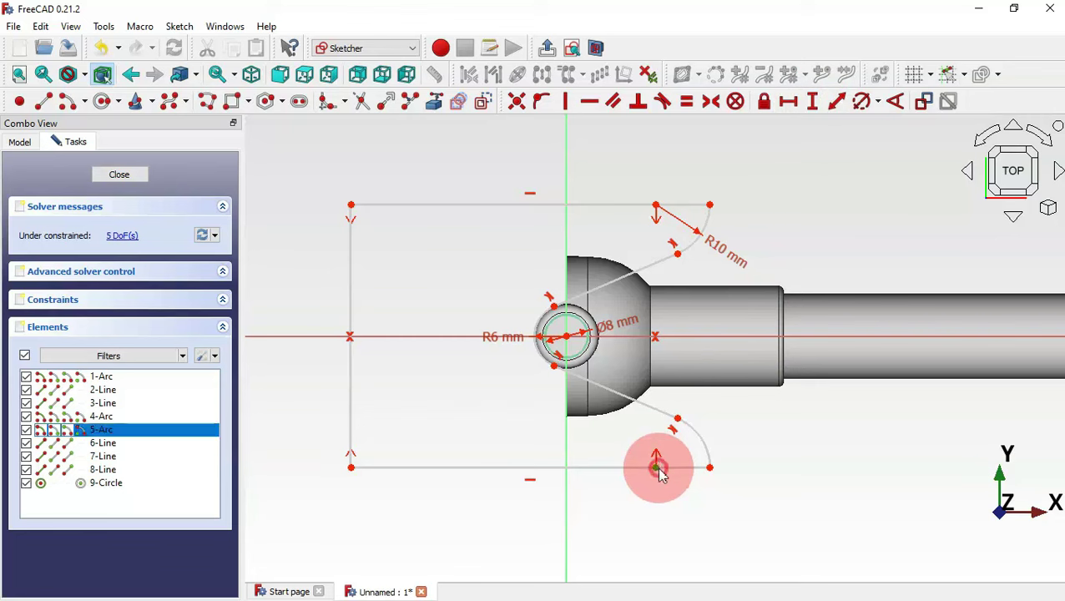
click(656, 205)
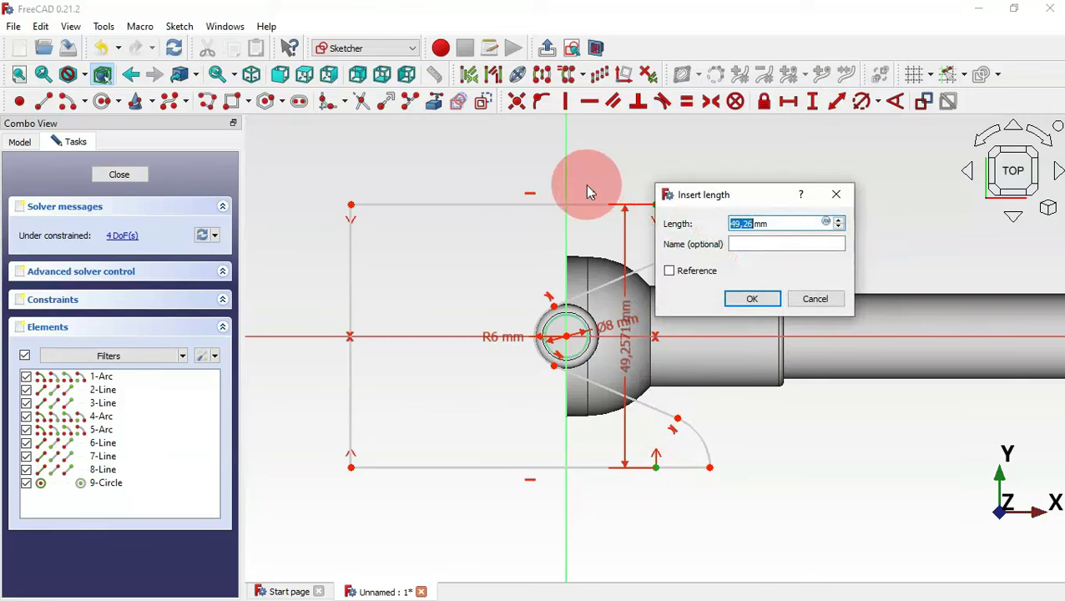
text(35)
key(Return)
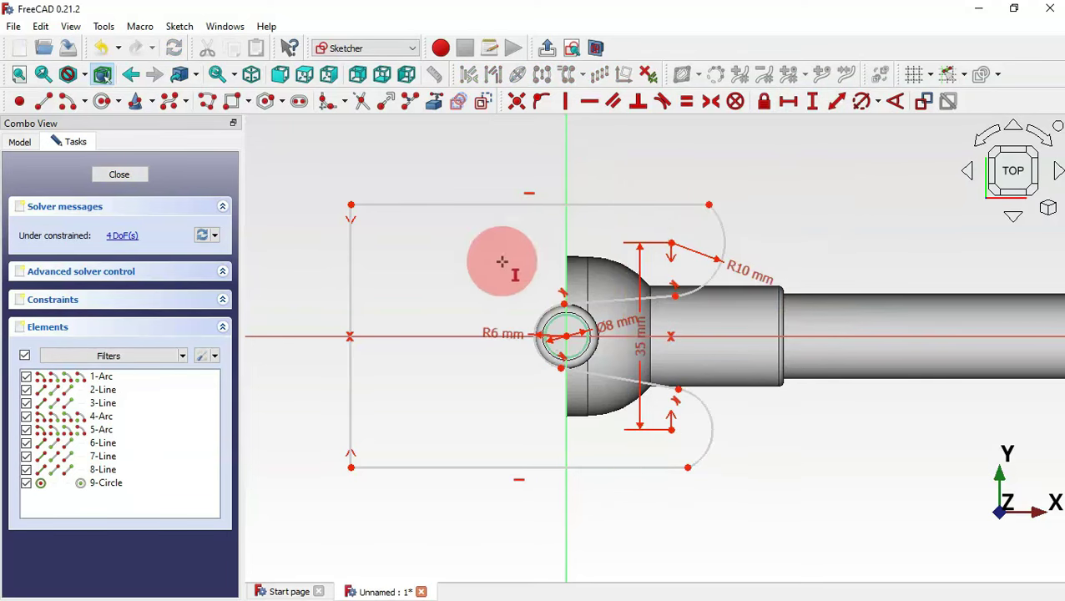
click(351, 286)
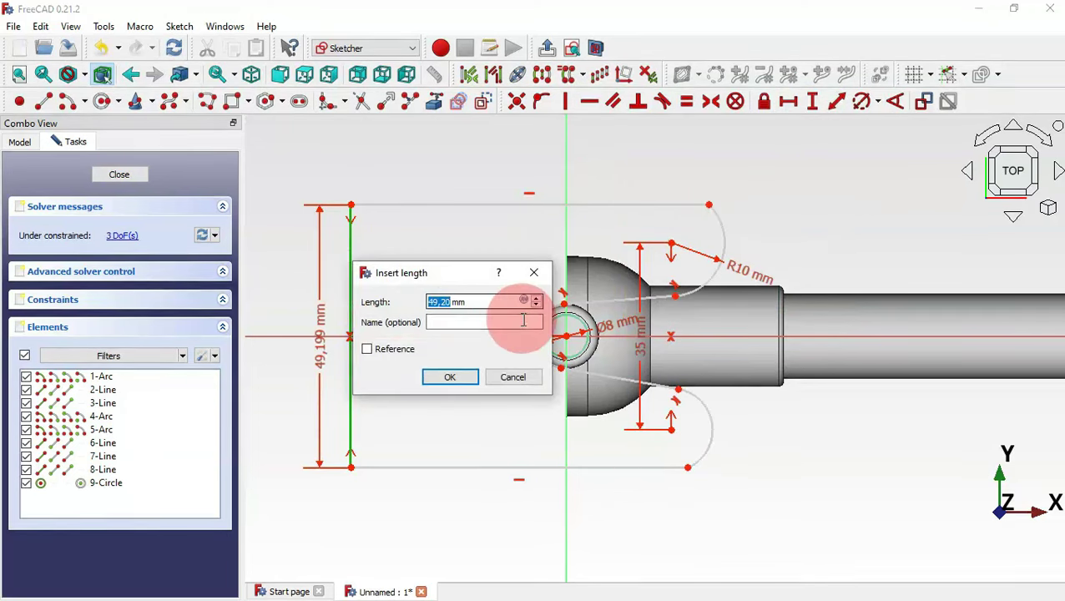
key(Return)
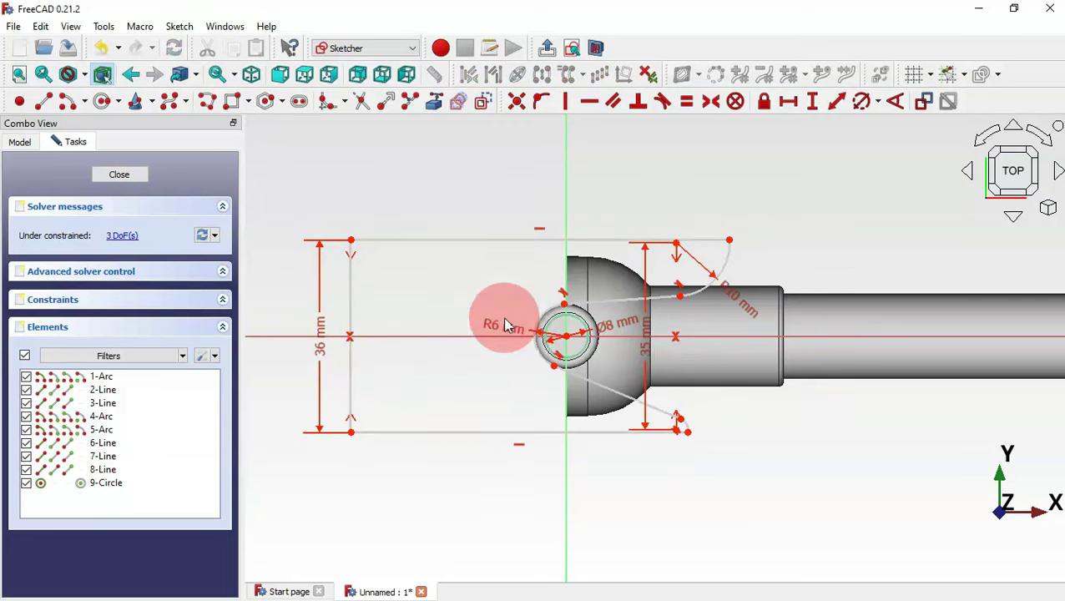
Set a 7,5 mm horizontal distance from the circle centre to the upper-right arc end
click(553, 325)
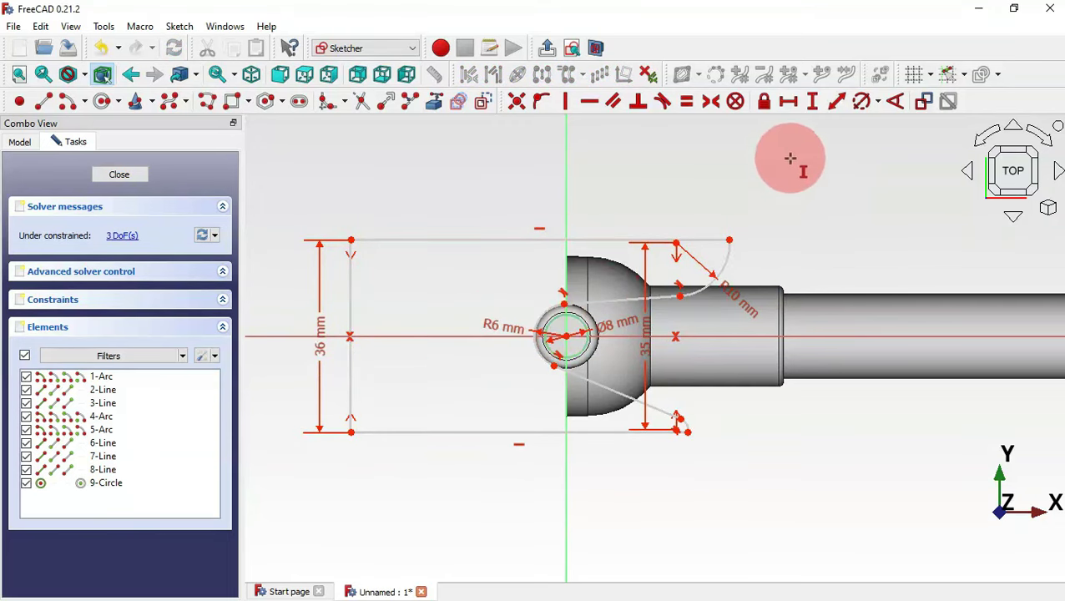
click(791, 106)
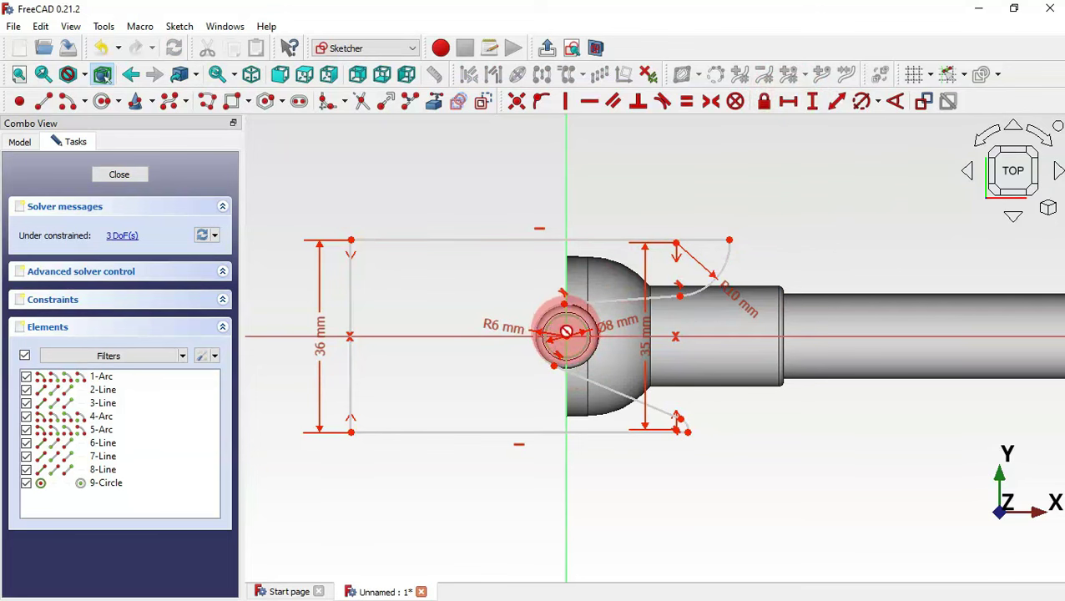
click(566, 333)
click(674, 240)
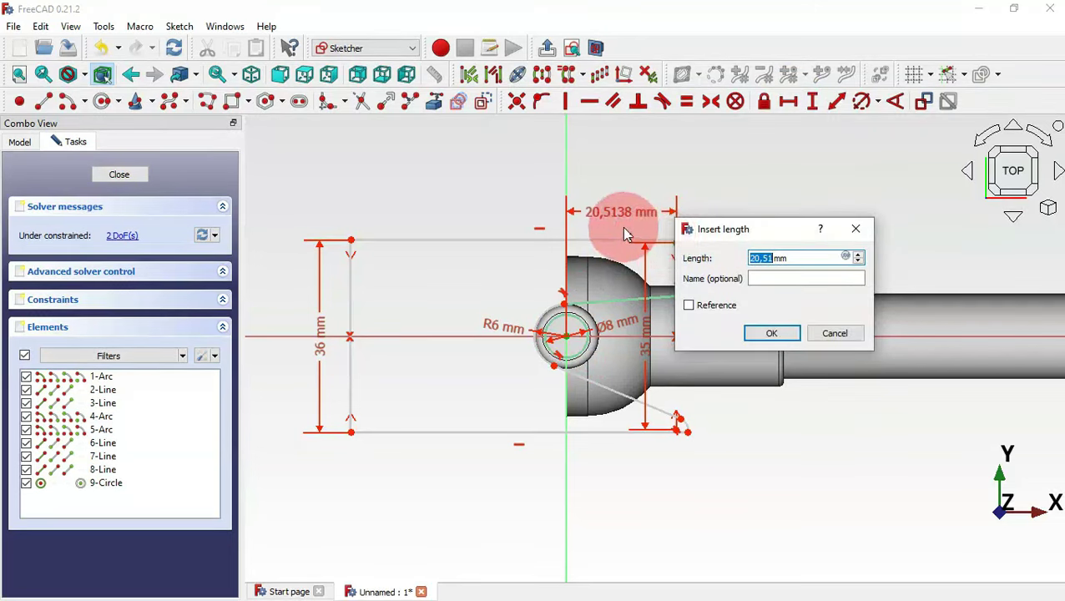
text(7,5)
key(Return)
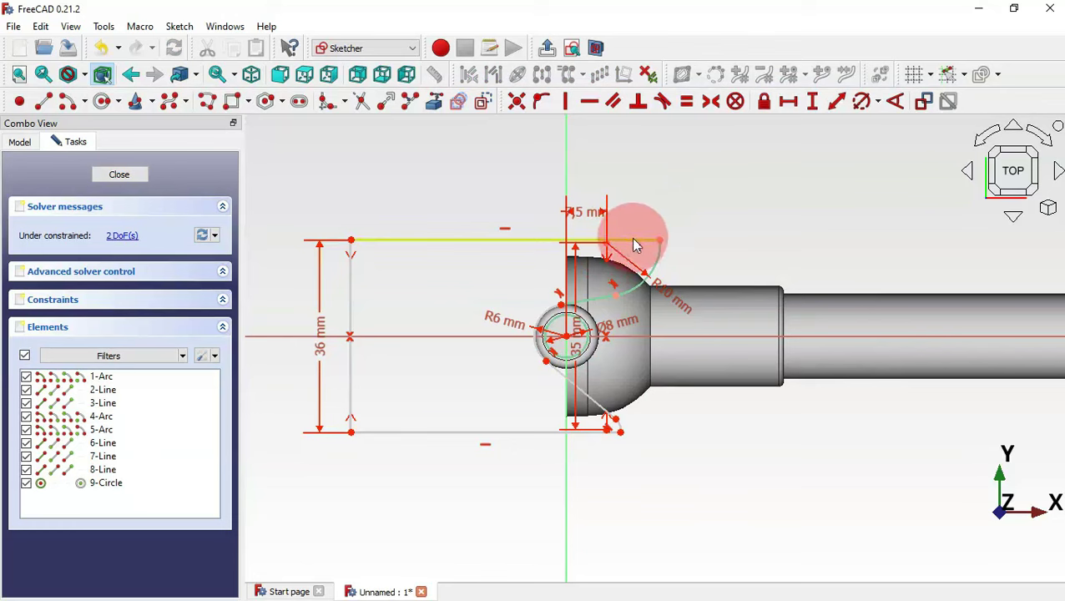
Make the top and bottom lines equal and set the overall width to 40 mm
click(635, 242)
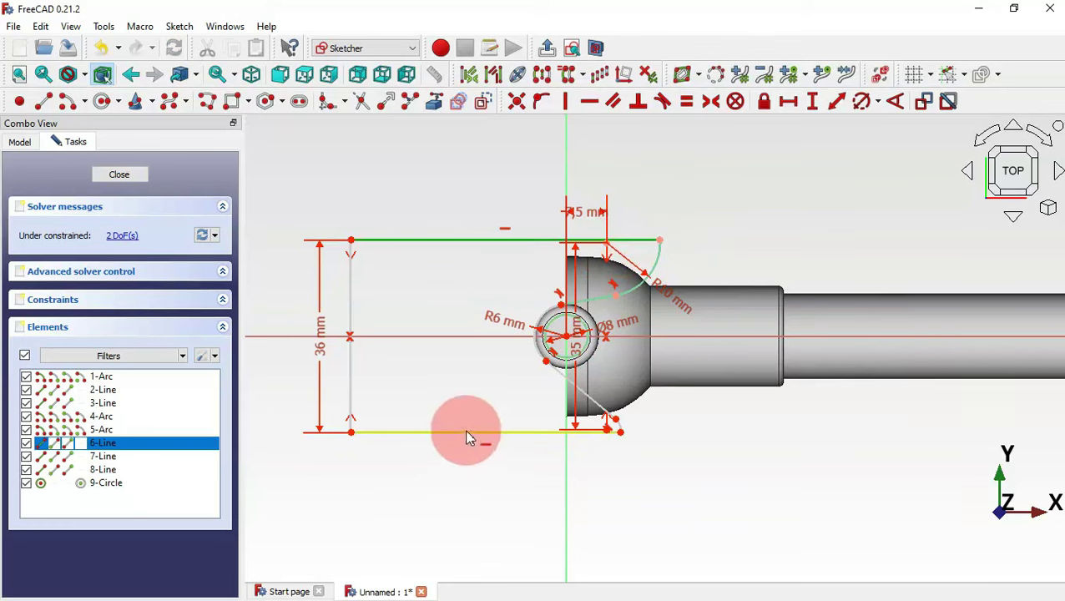
click(469, 433)
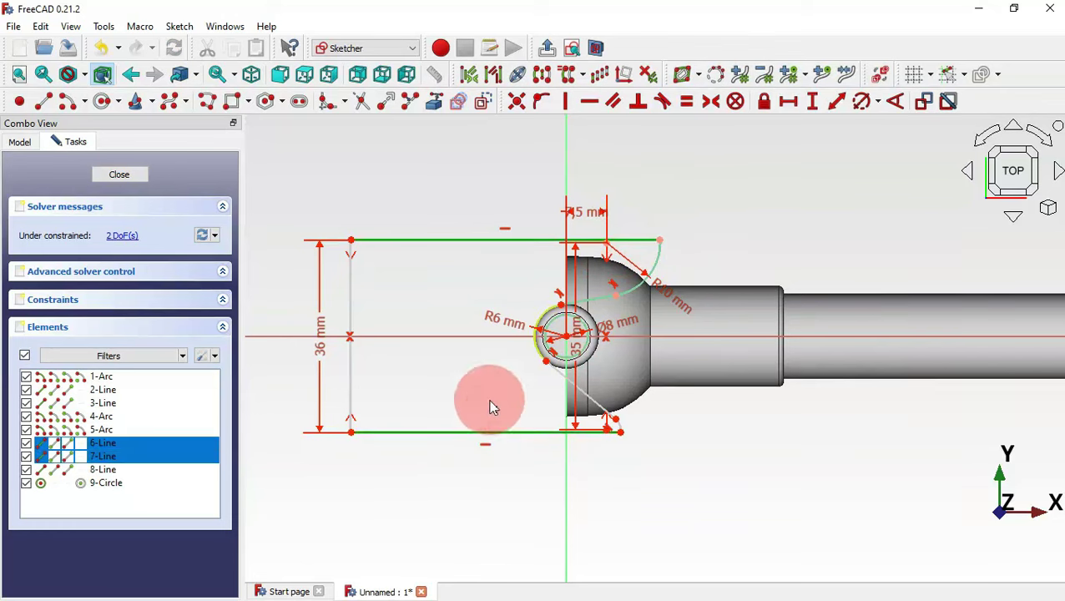
click(687, 104)
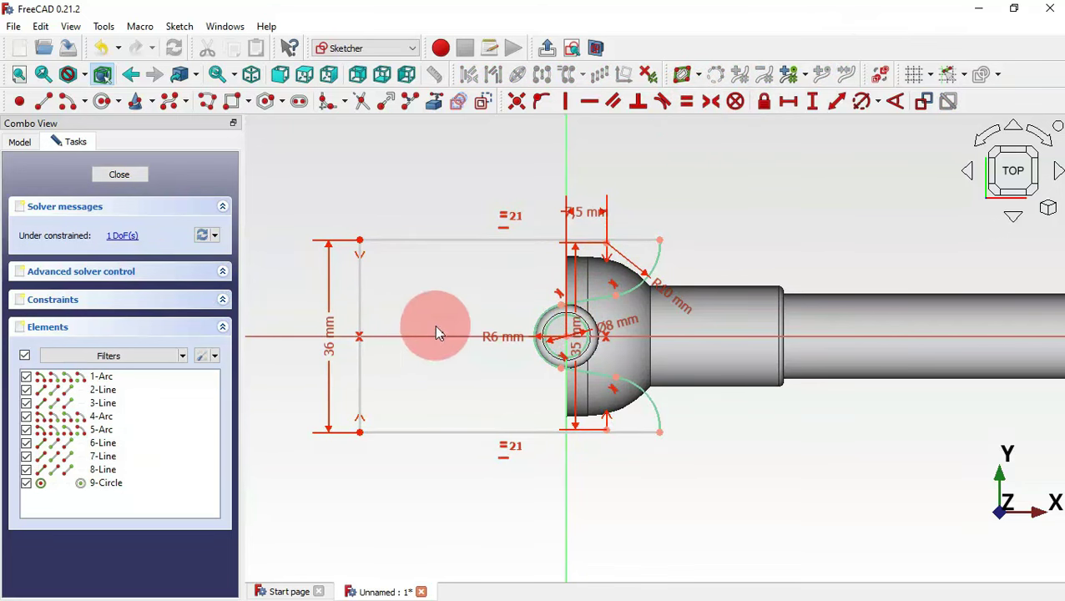
click(513, 240)
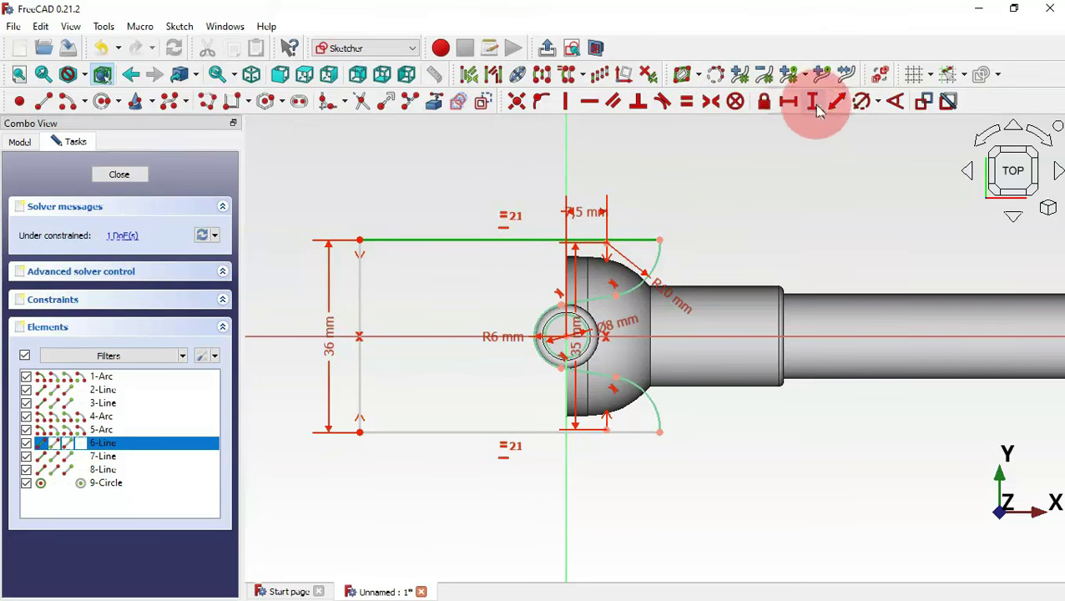
click(789, 102)
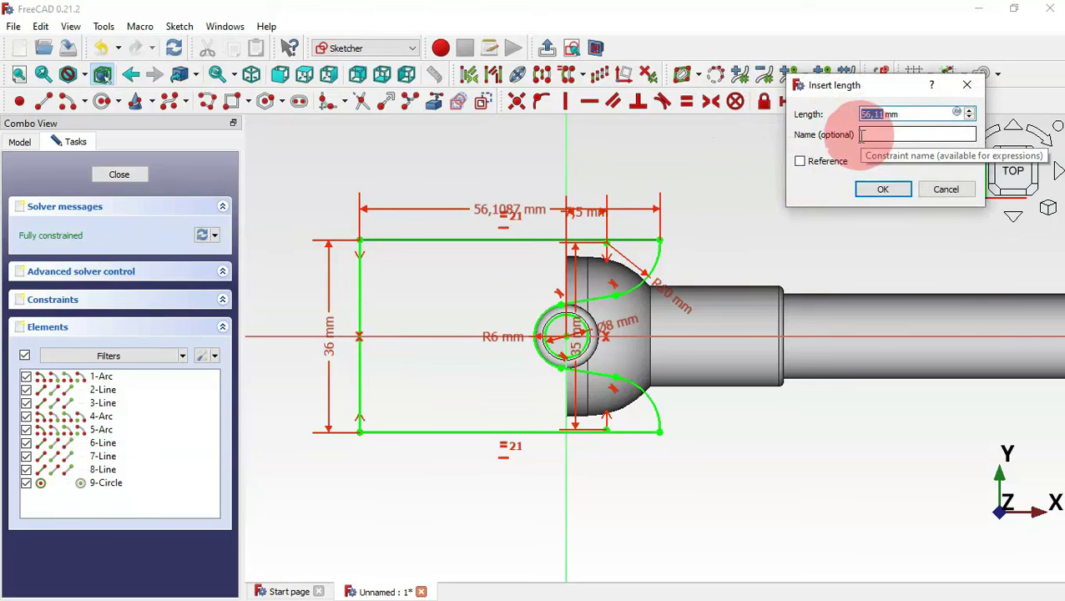
key(Return)
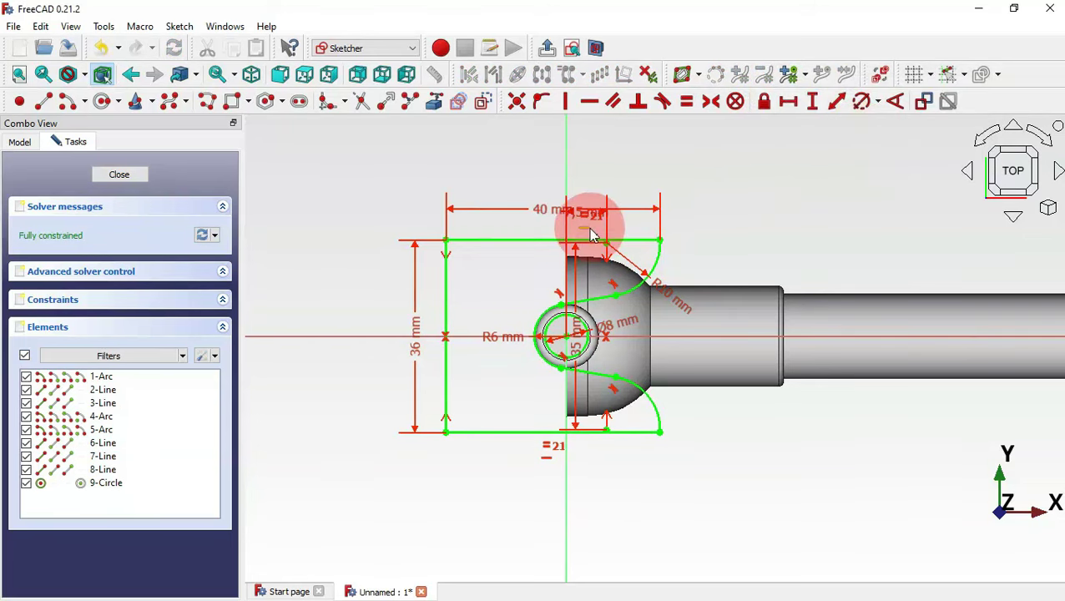
scroll(596, 241, up, 2)
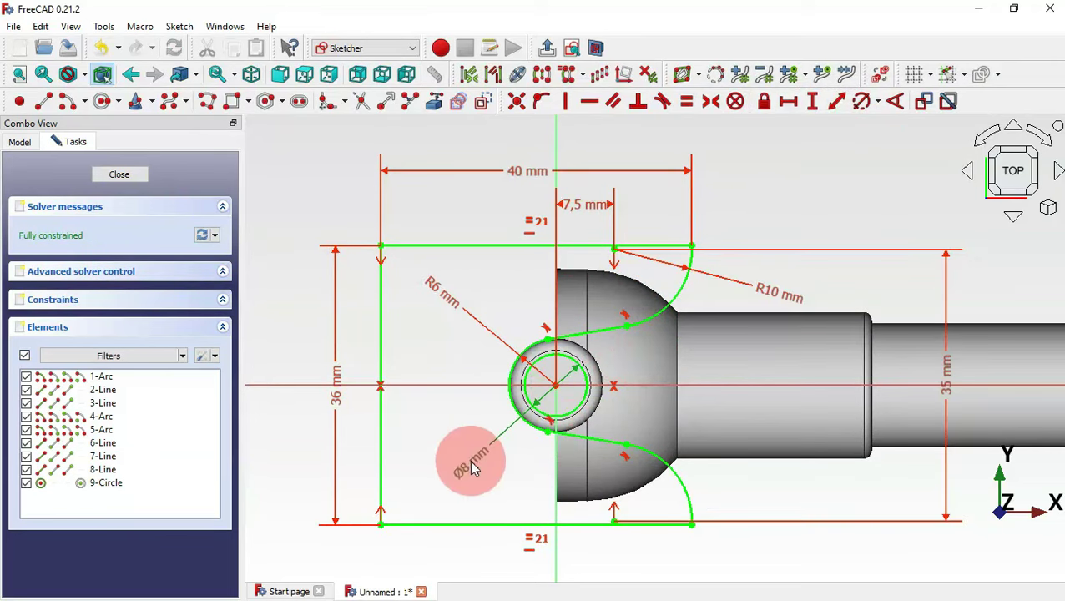
scroll(422, 421, down, 3)
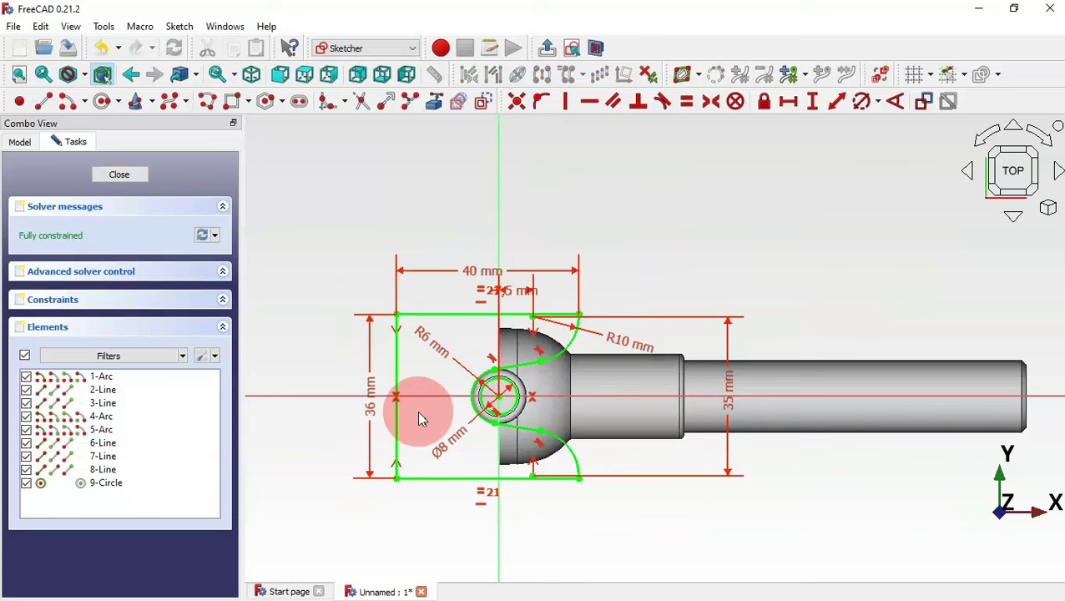
Close the fork sketch and pocket it with Type Through all and Symmetric to plane
click(546, 50)
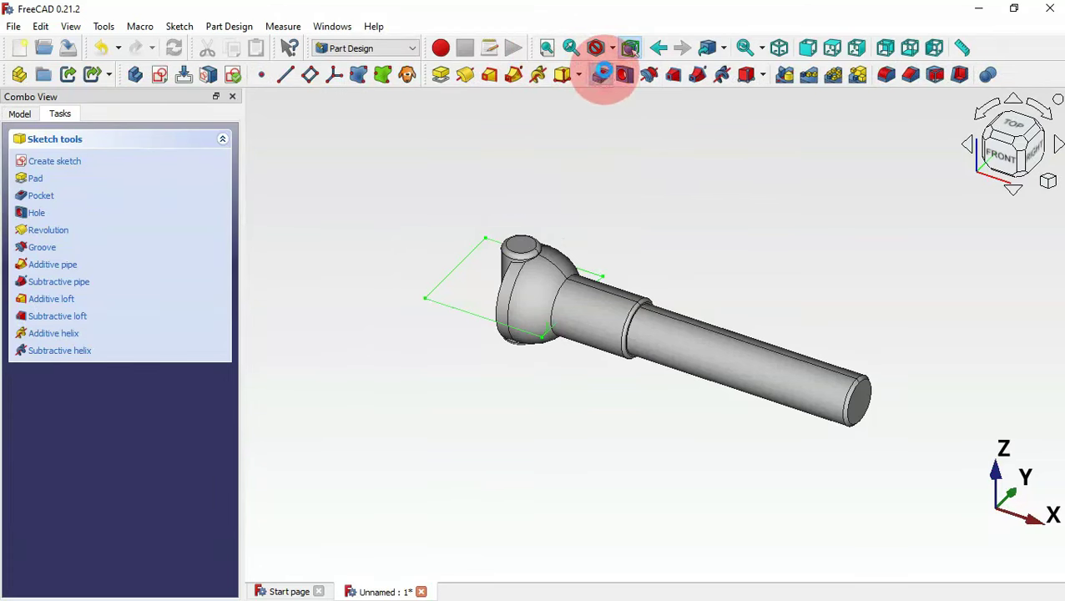
click(602, 75)
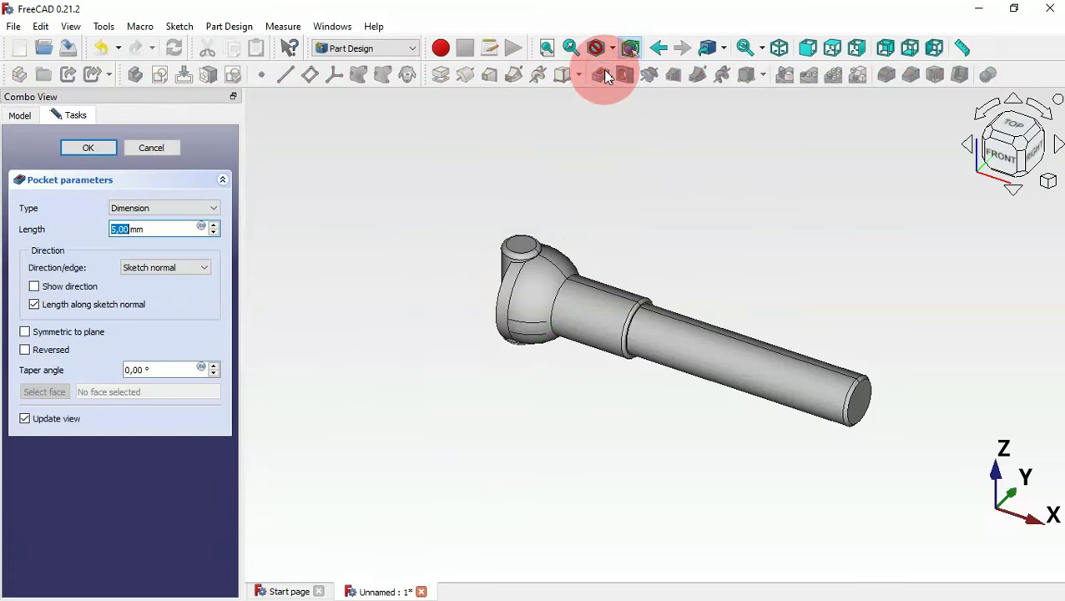
click(165, 228)
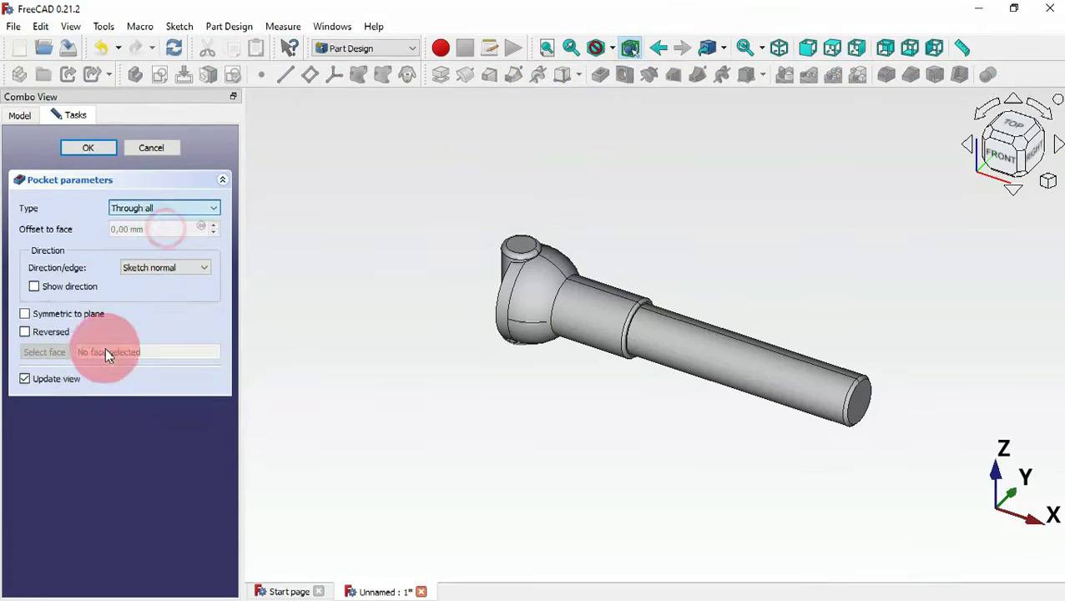
click(84, 315)
drag(409, 351, 526, 338)
click(115, 147)
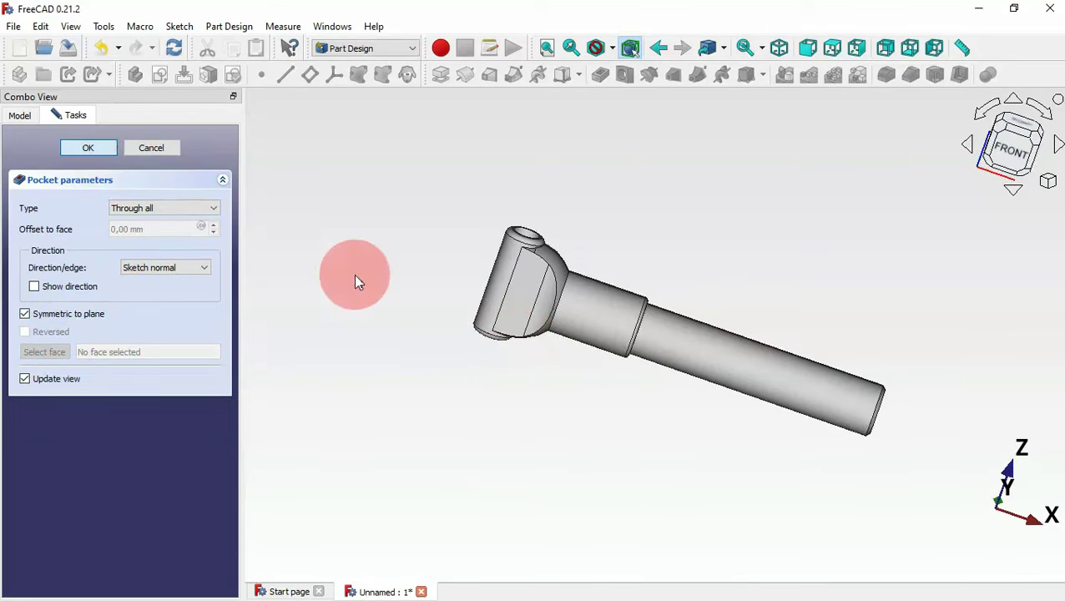
drag(448, 333, 449, 337)
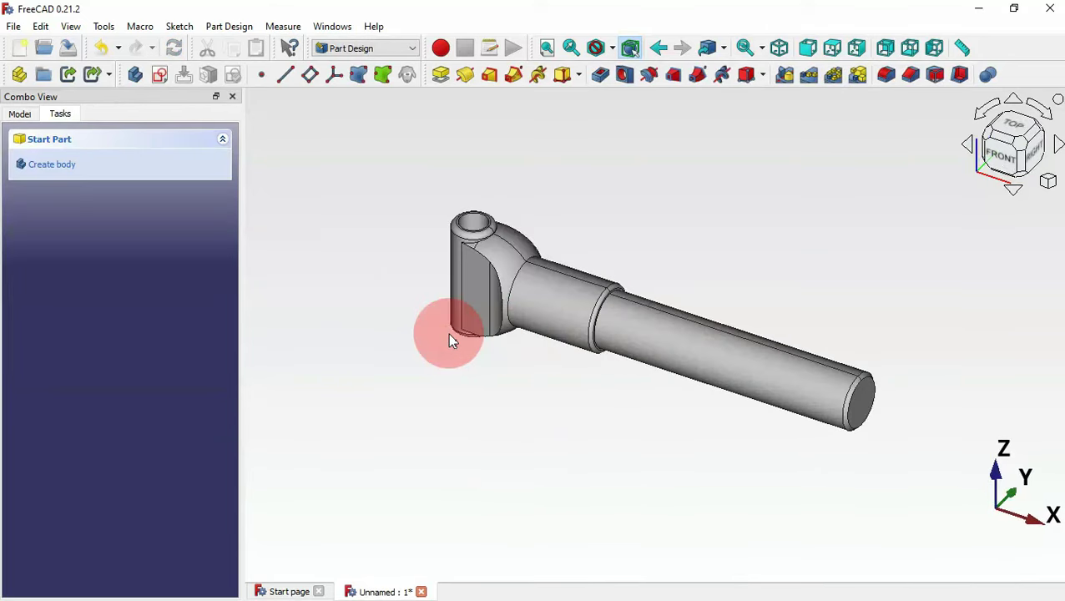
Create a new sketch on the XZ plane
click(163, 77)
scroll(569, 293, down, 5)
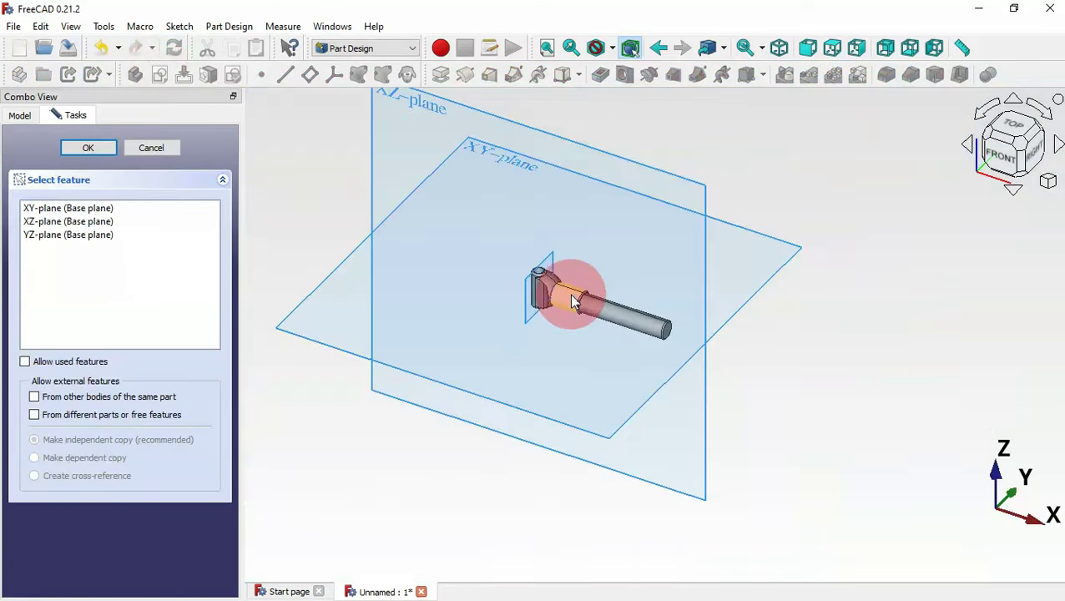
click(423, 107)
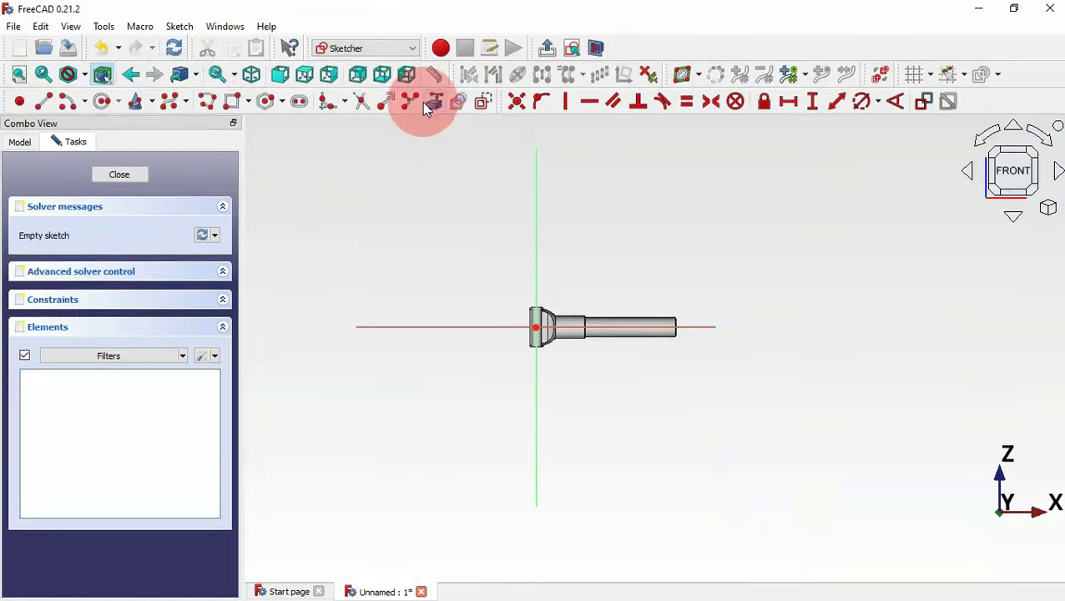
scroll(544, 327, up, 9)
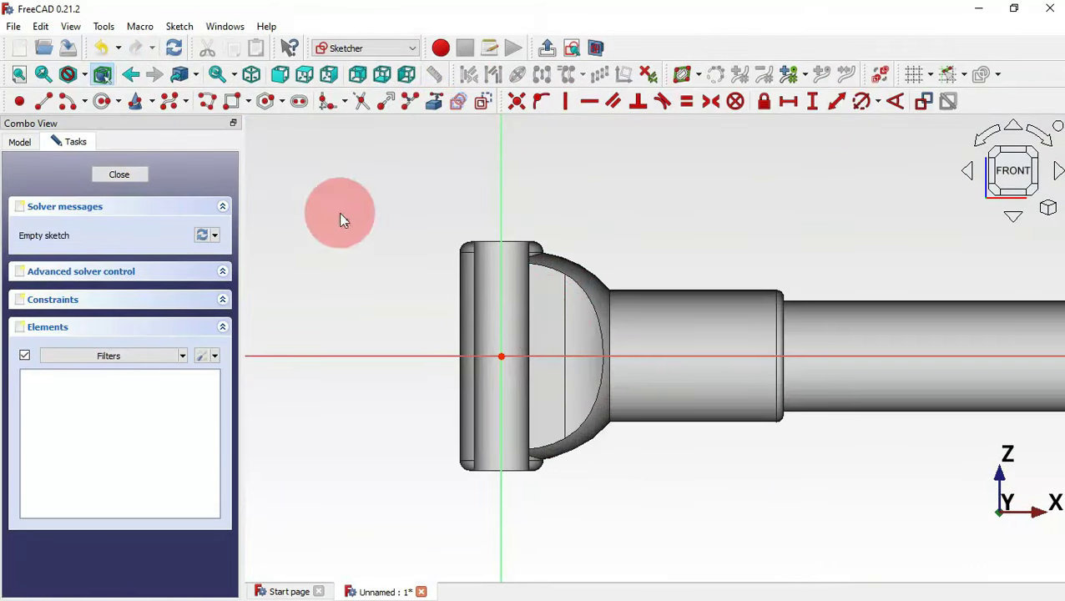
Draw a rectangle at the yoke end with one corner on the vertical axis
click(233, 103)
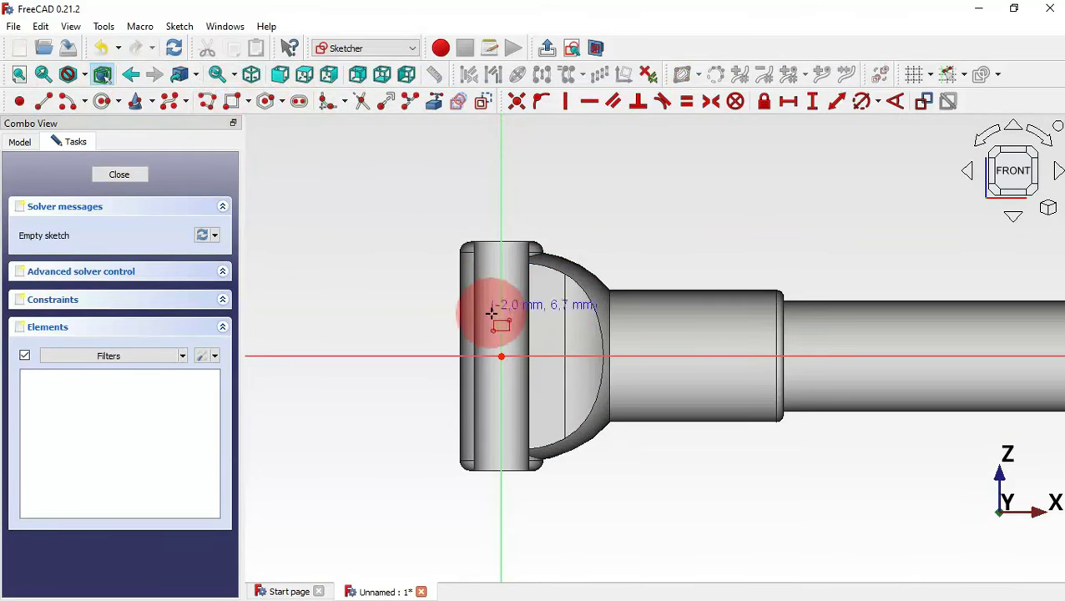
click(499, 434)
click(427, 288)
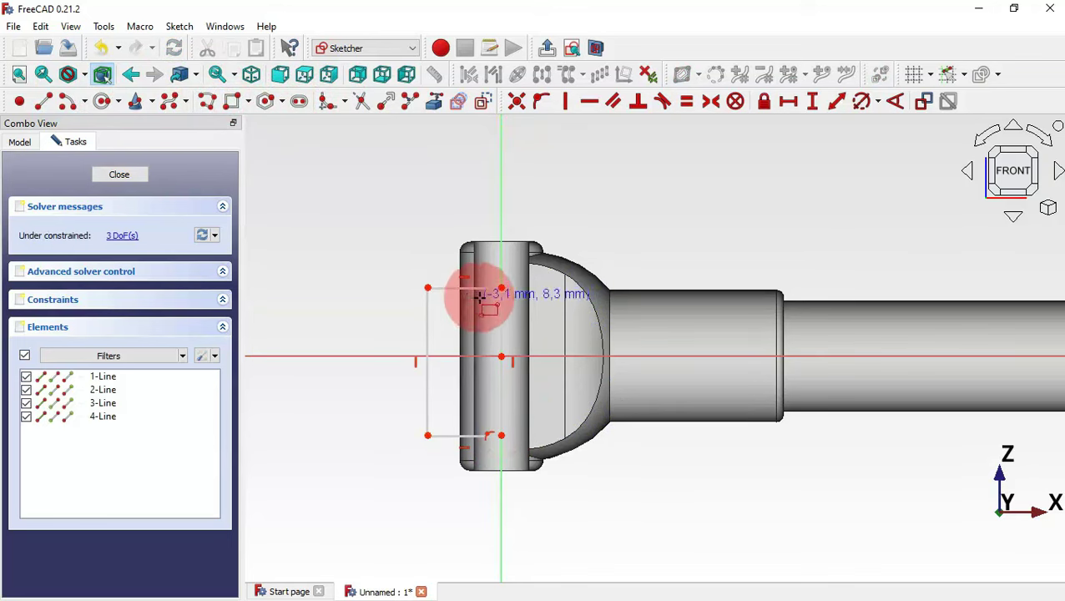
right_click(451, 288)
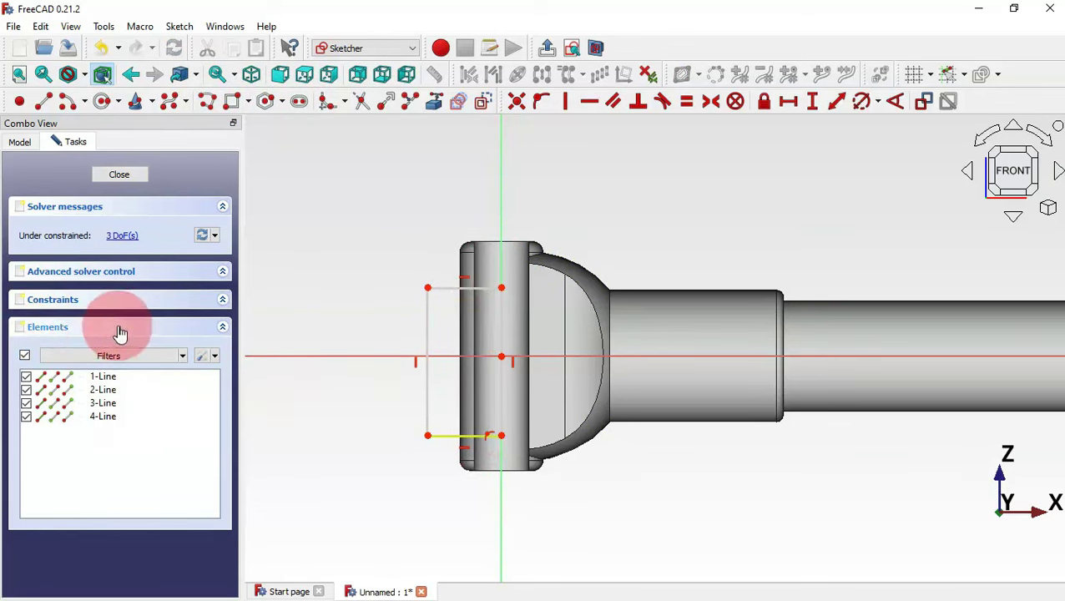
Delete the horizontal constraints Constraint5 and Constraint6 from the constraint list
click(66, 305)
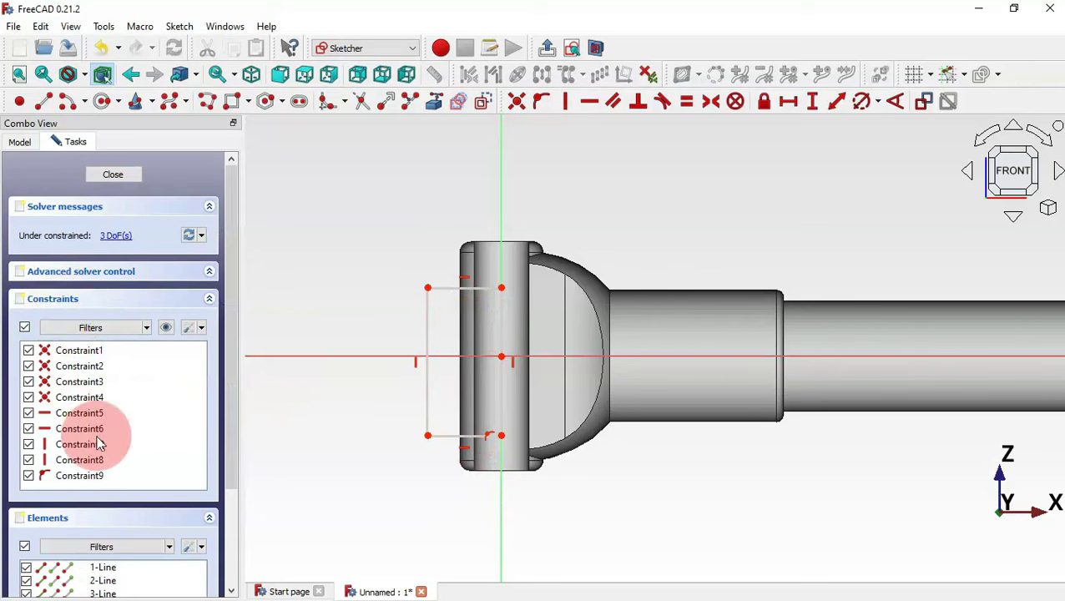
click(73, 414)
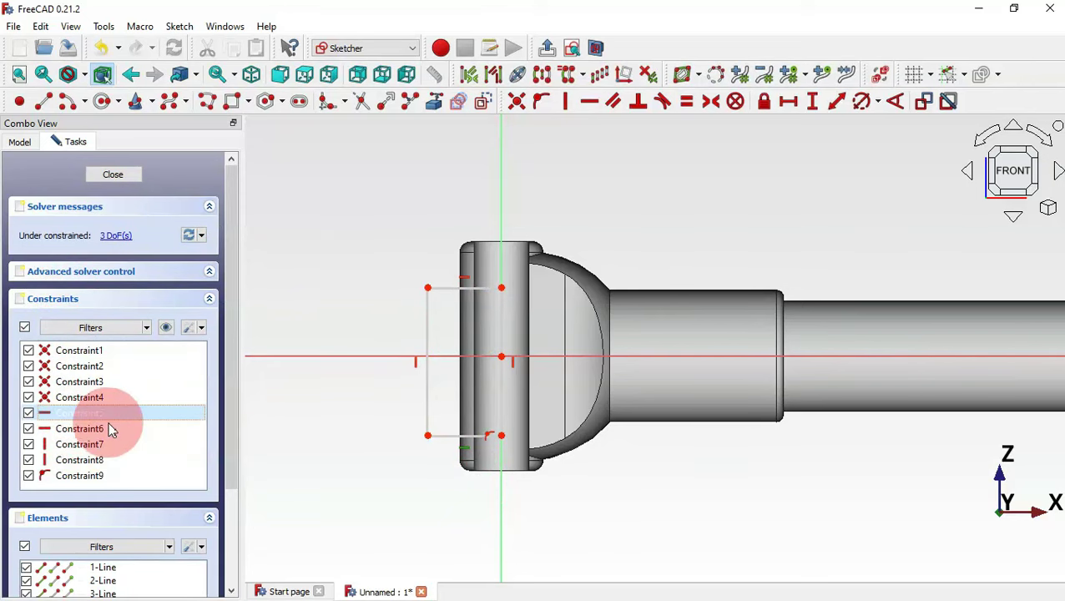
ctrl+click(87, 430)
key(Delete)
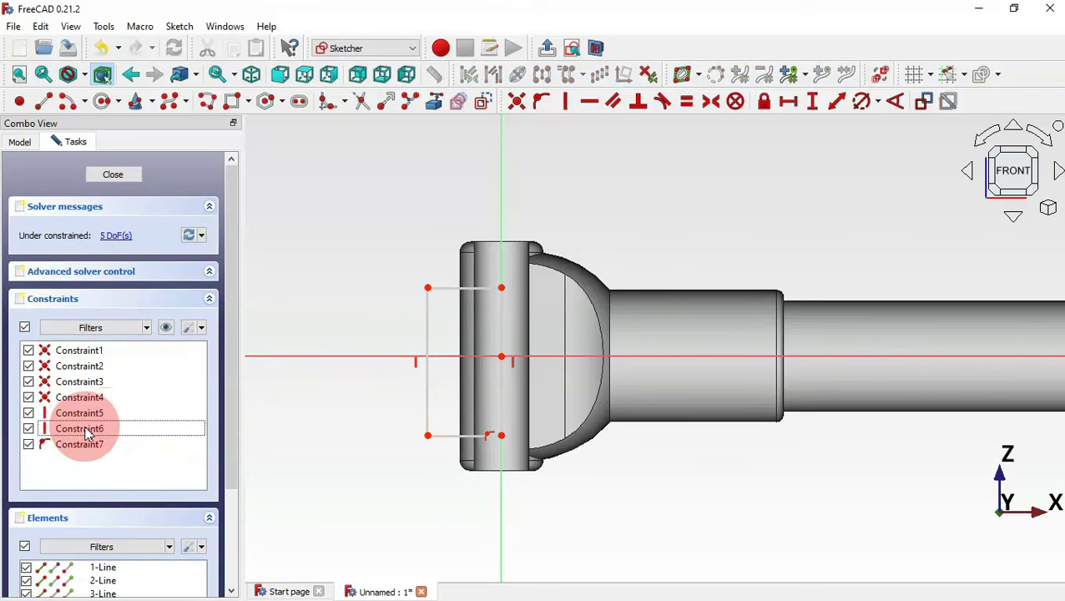
click(331, 267)
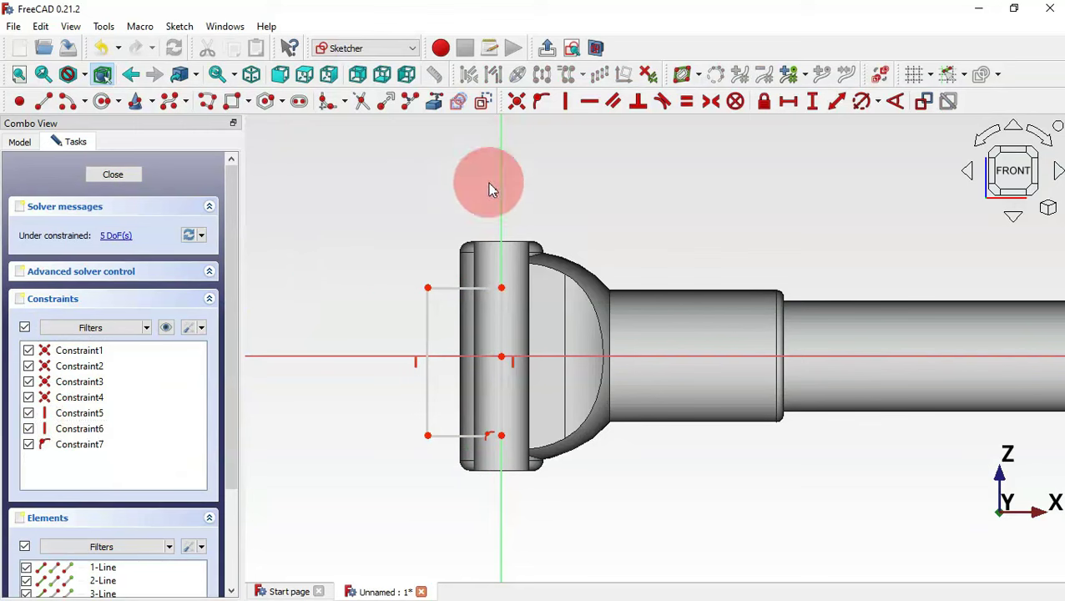
Make the end points of the left and right edges symmetric about the horizontal axis
click(712, 104)
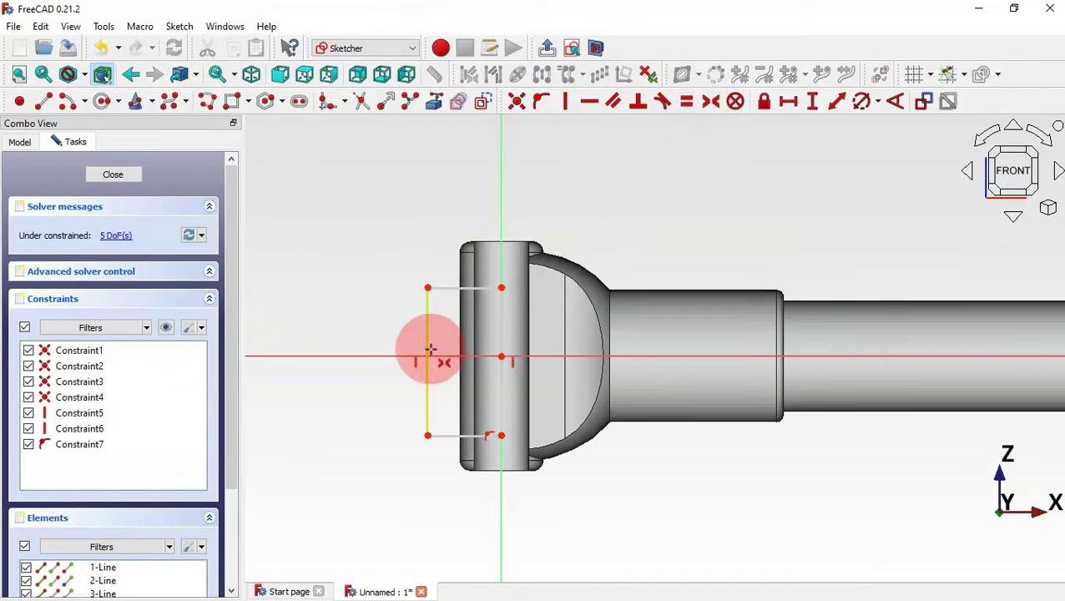
click(427, 288)
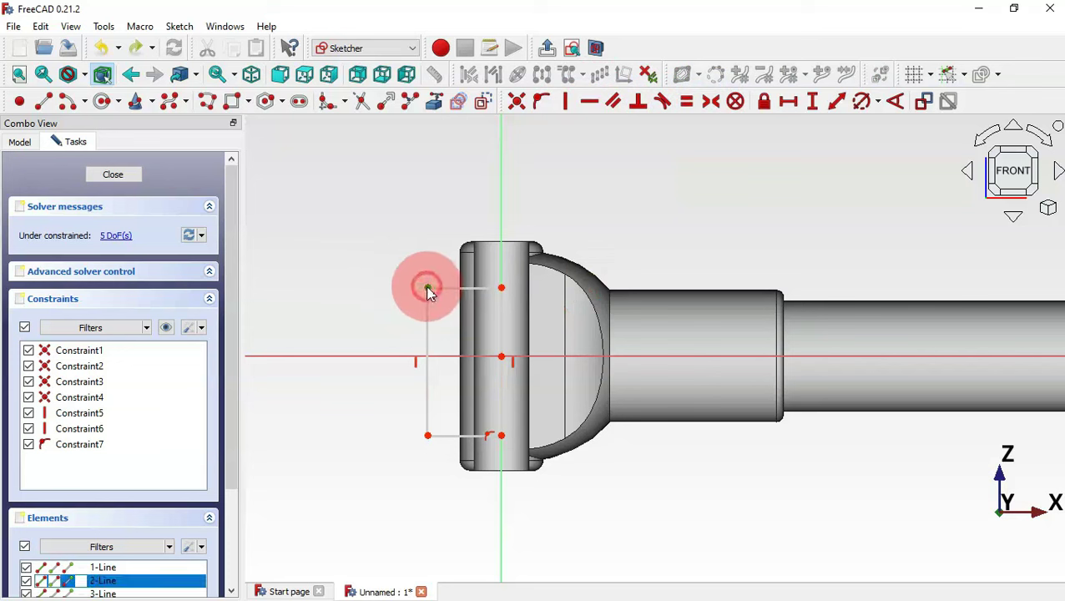
click(427, 435)
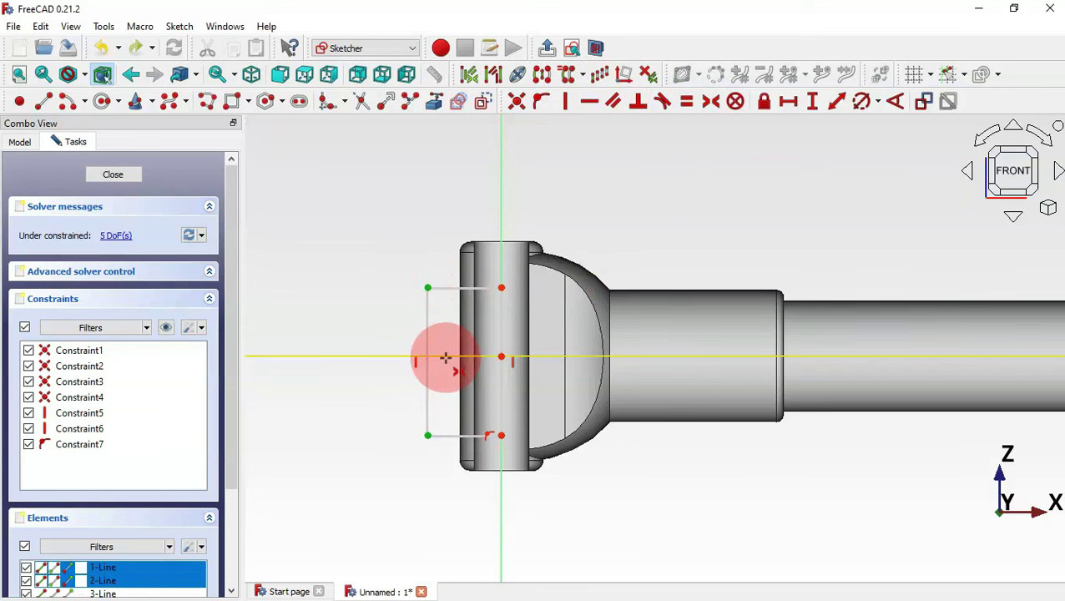
click(445, 357)
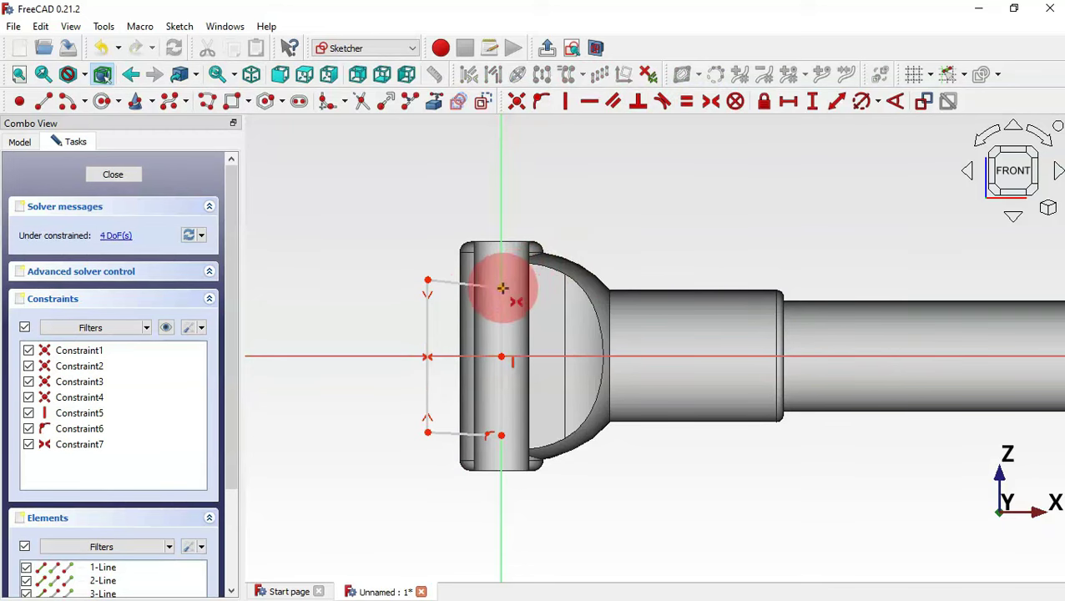
click(502, 289)
click(542, 357)
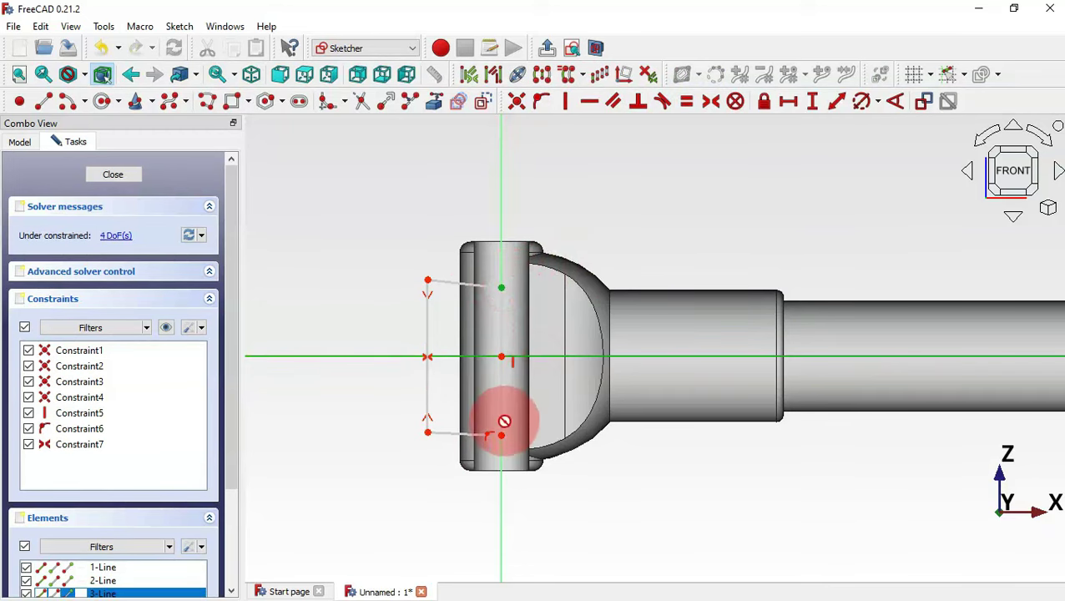
click(499, 433)
click(563, 307)
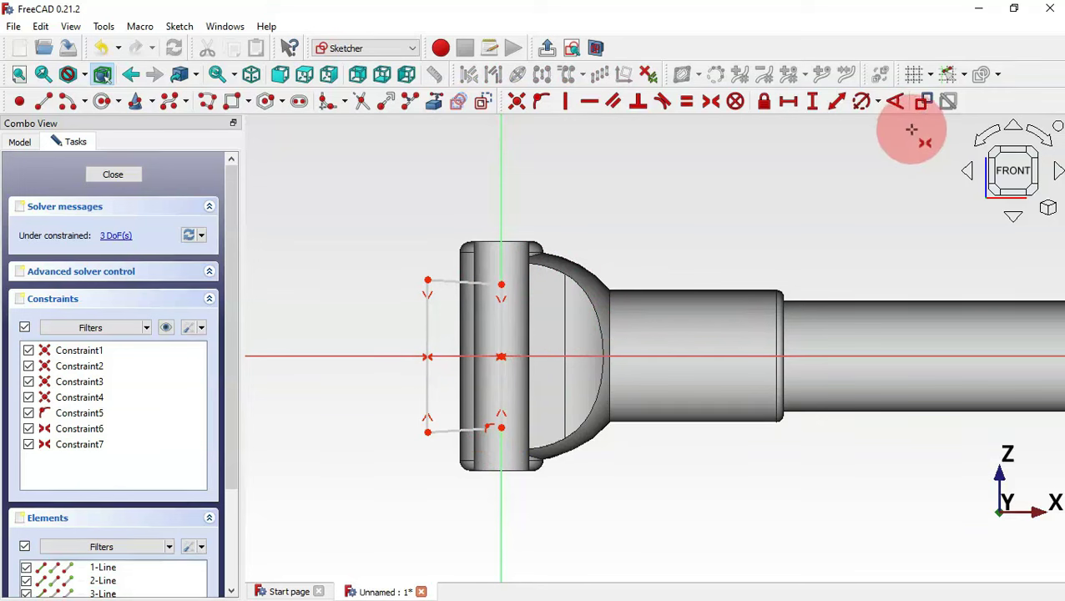
Set the right vertical line to 18 mm and the left vertical line to 24 mm
click(814, 102)
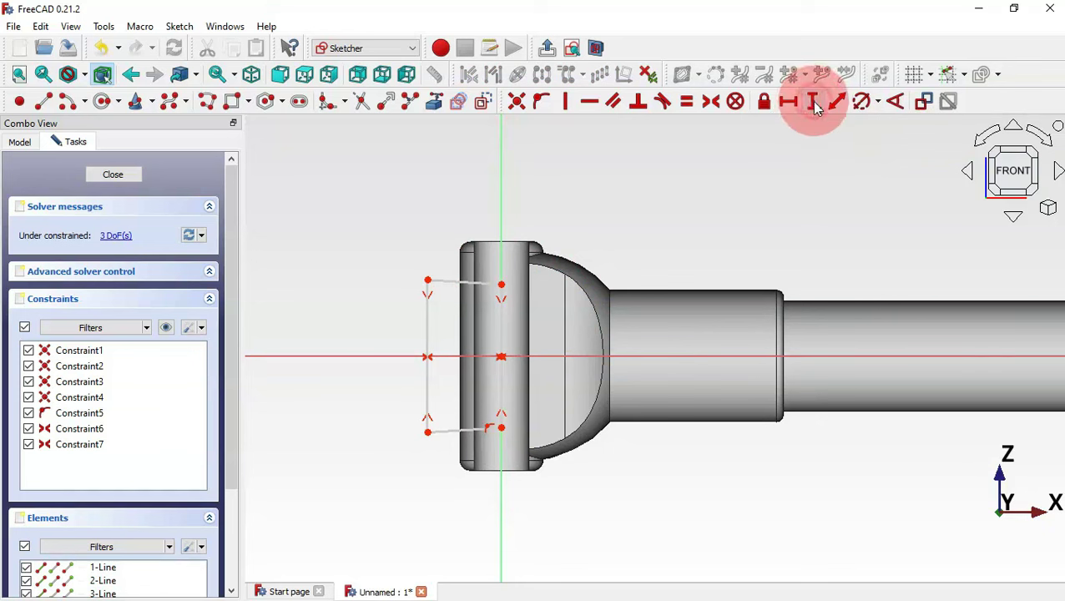
click(504, 338)
text(18)
key(Return)
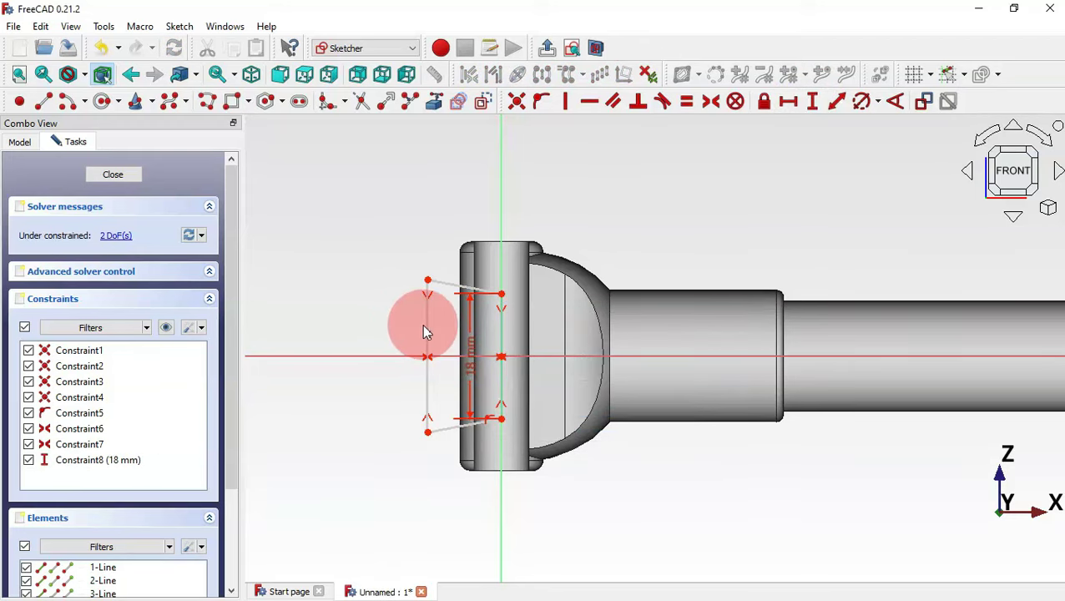
click(426, 333)
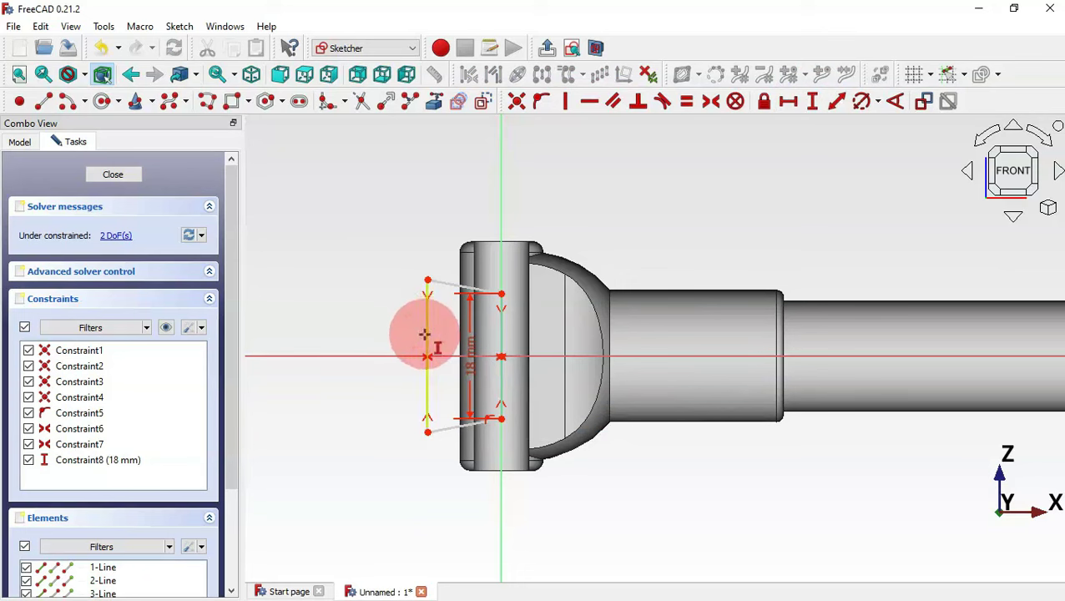
text(2)
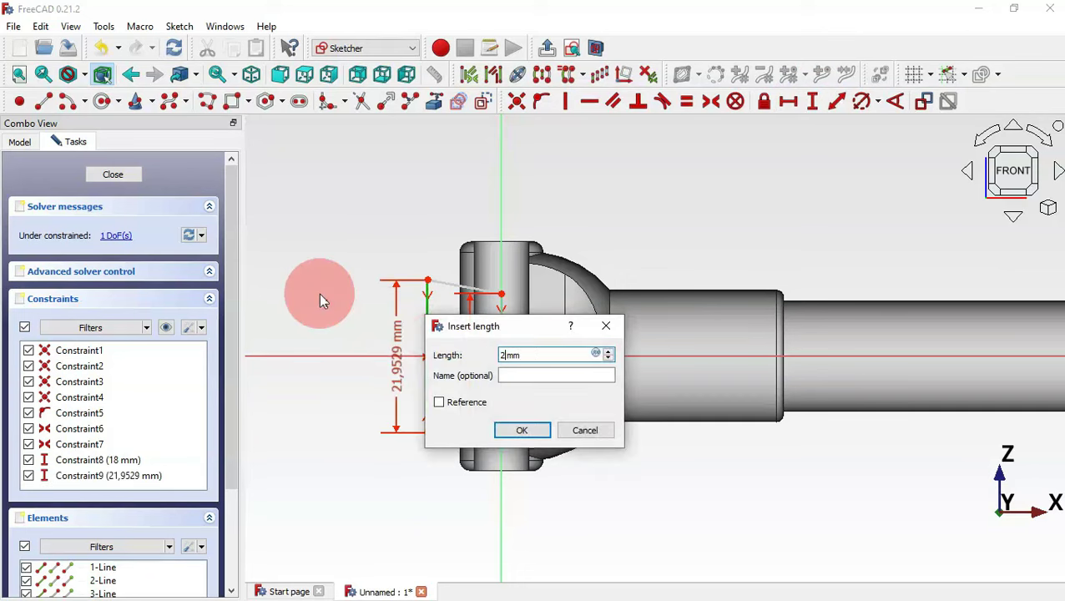
text(4)
key(Return)
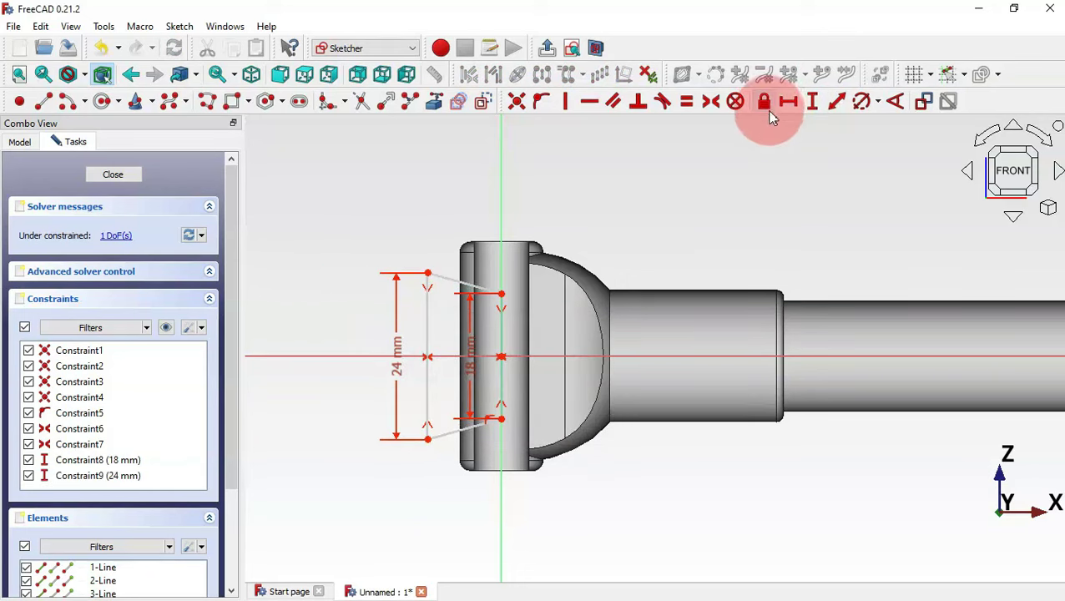
Add a 6 mm horizontal width, move the dimension labels clear, and close the sketch
click(789, 101)
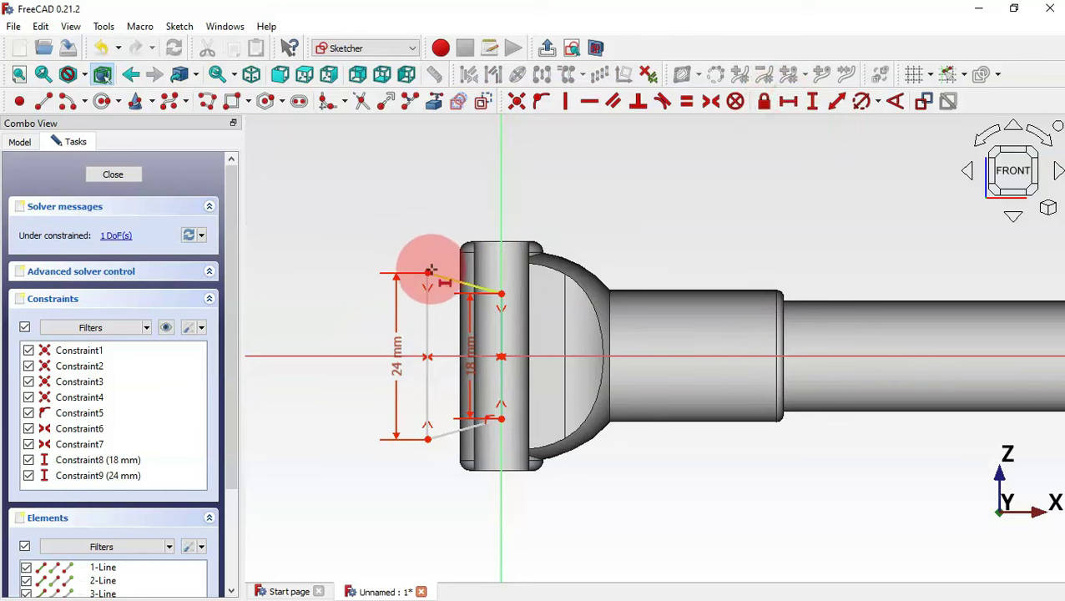
click(428, 273)
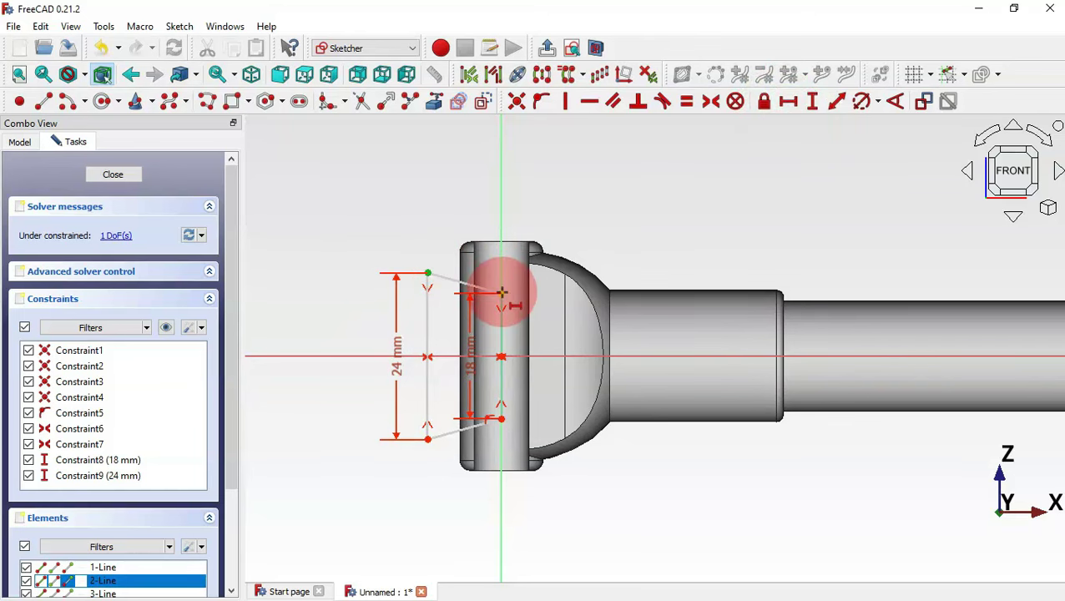
click(501, 292)
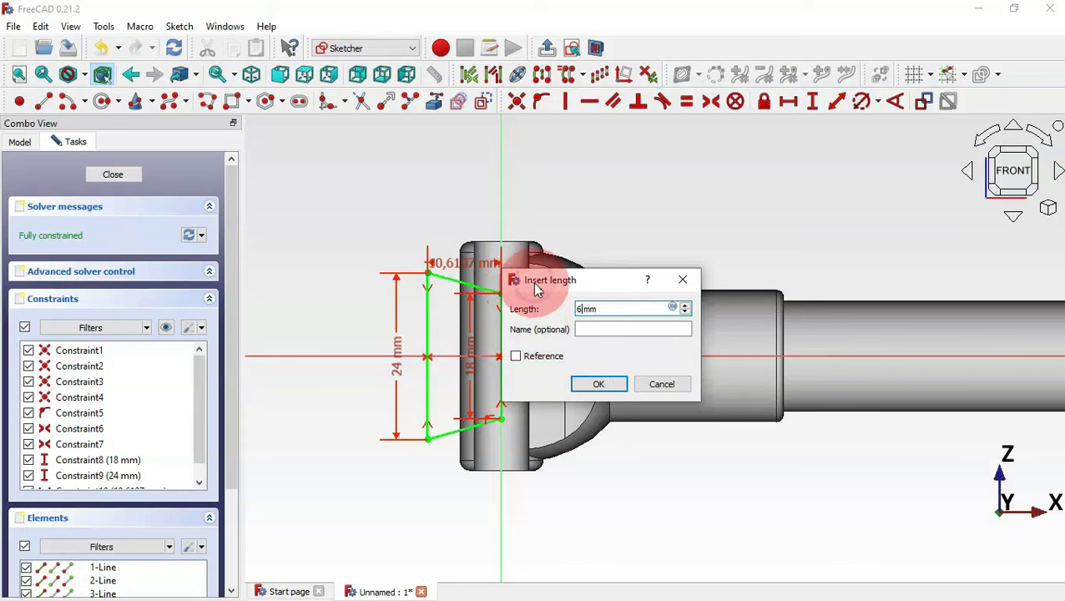
text(6)
key(Return)
drag(489, 276, 576, 110)
drag(471, 355, 657, 228)
scroll(573, 377, down, 3)
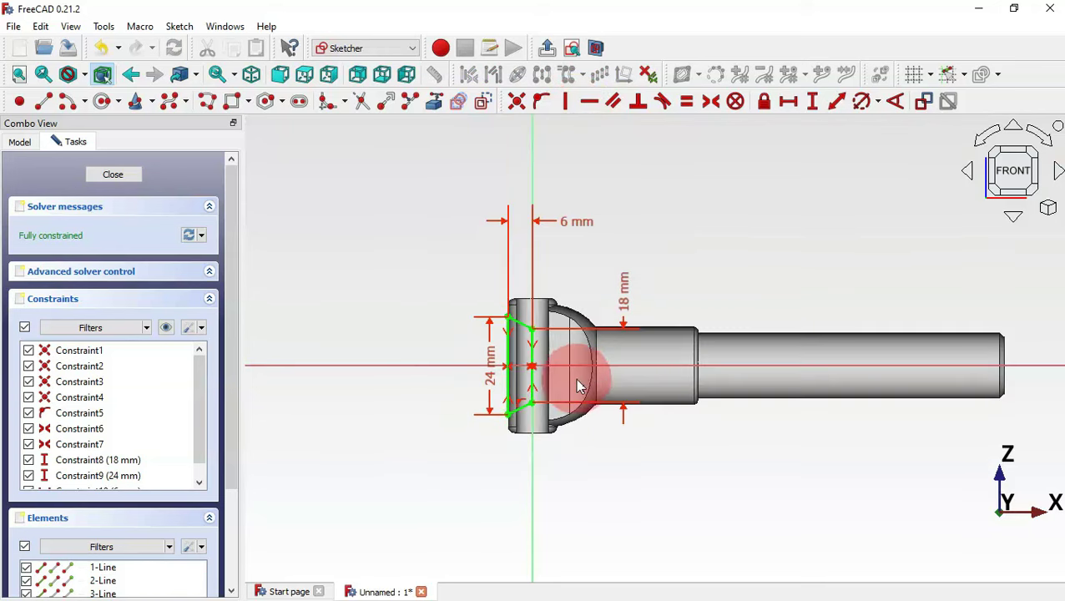
key(Escape)
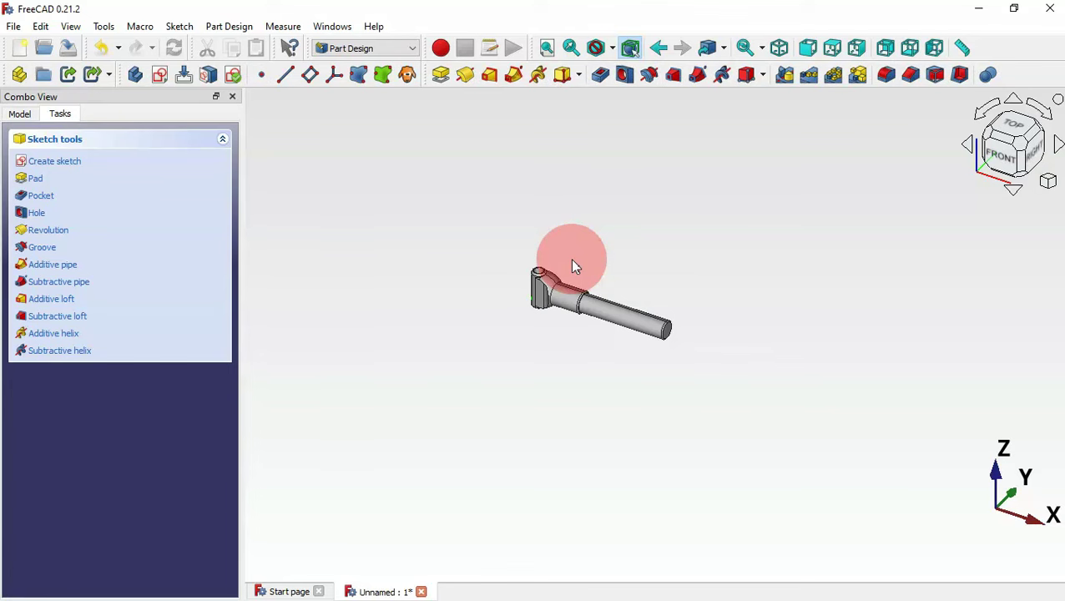
Pocket the trapezoid sketch with Type Through all and Symmetric to plane checked
scroll(573, 265, up, 5)
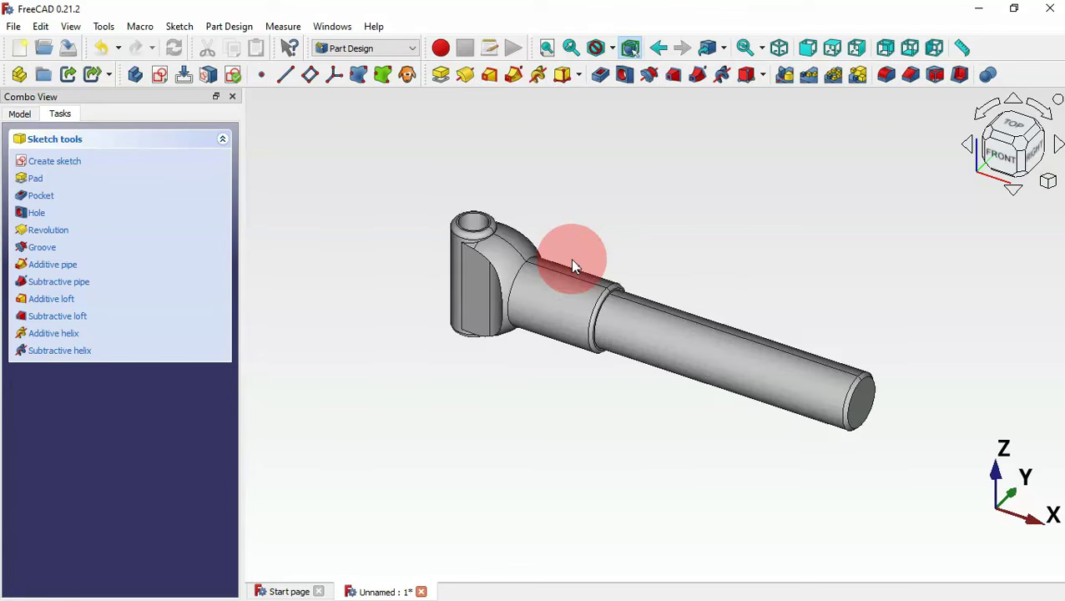
click(601, 77)
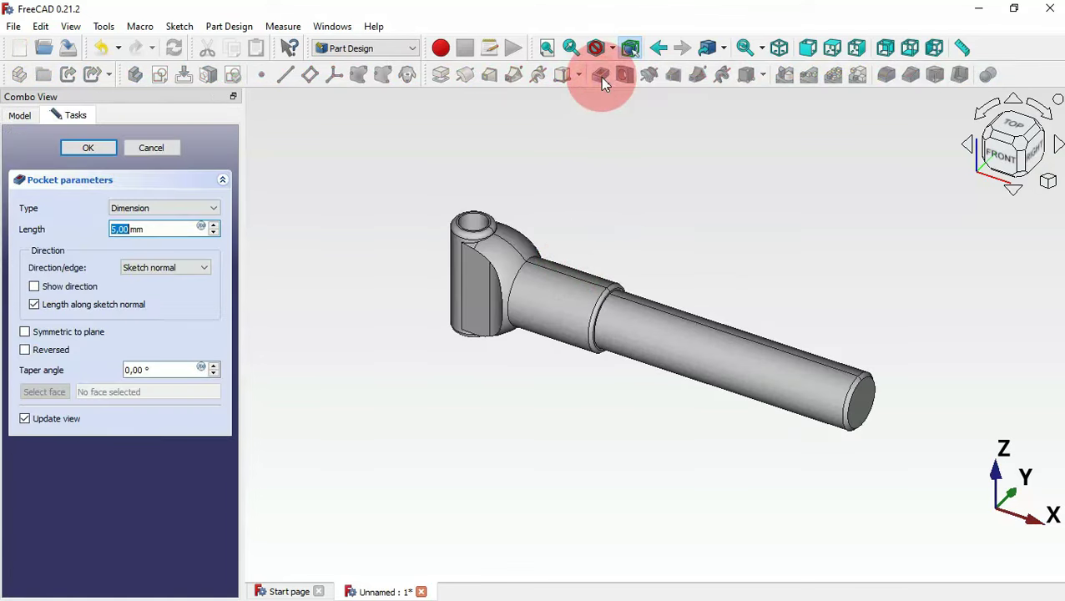
click(141, 213)
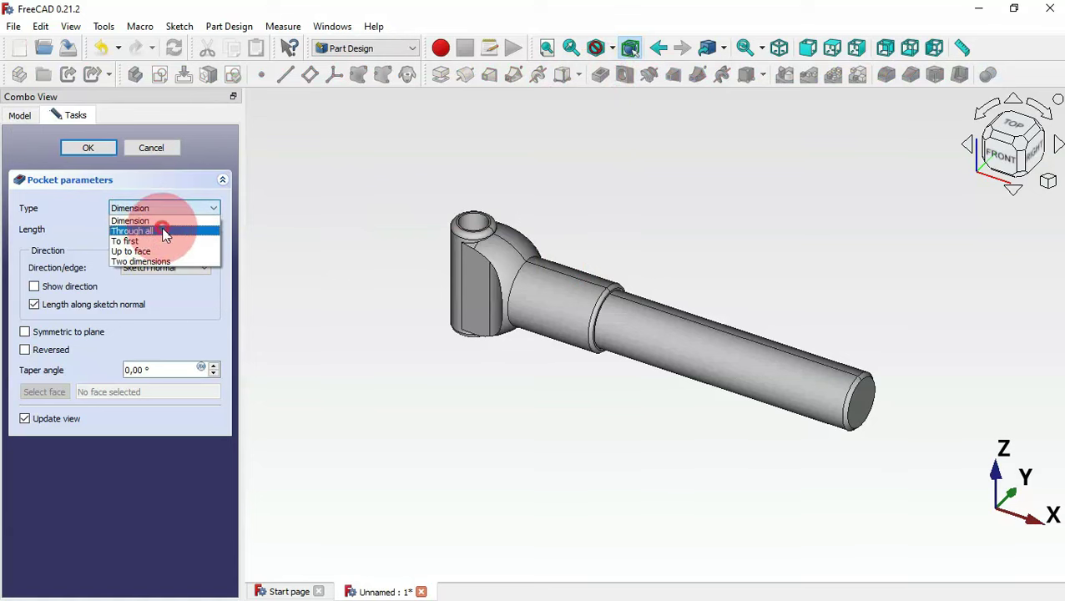
click(163, 231)
click(62, 315)
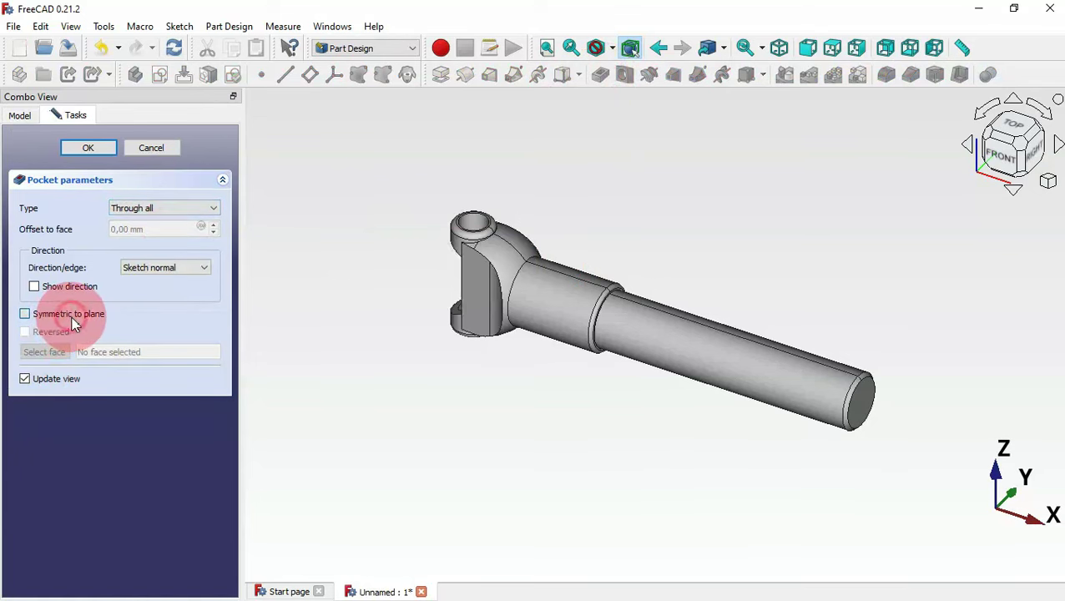
click(87, 157)
drag(388, 398, 654, 337)
From the isometric view, start a new sketch on the YZ plane
key(0)
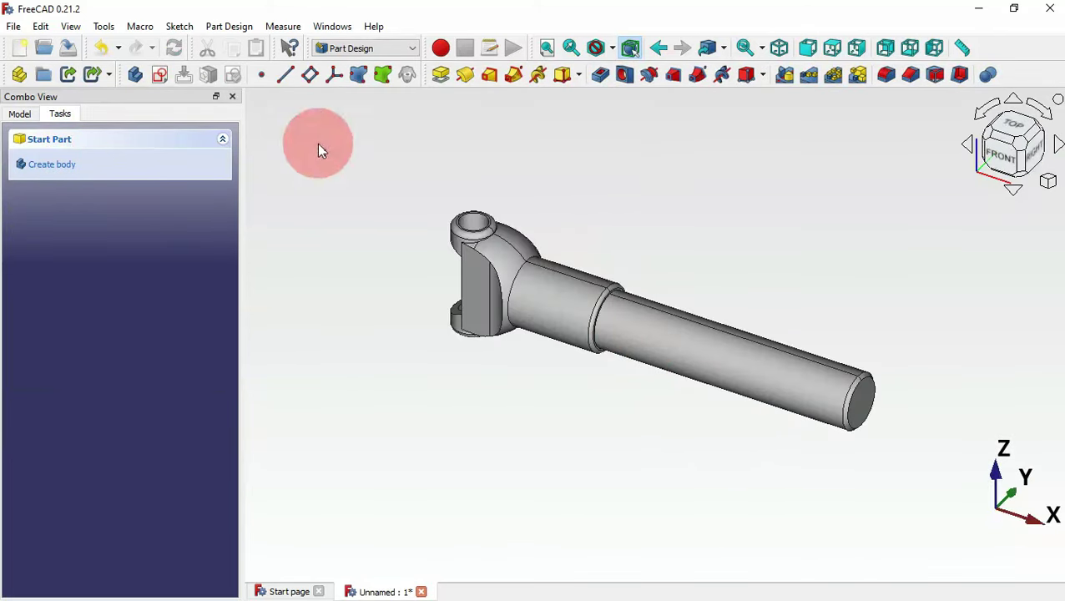
click(167, 78)
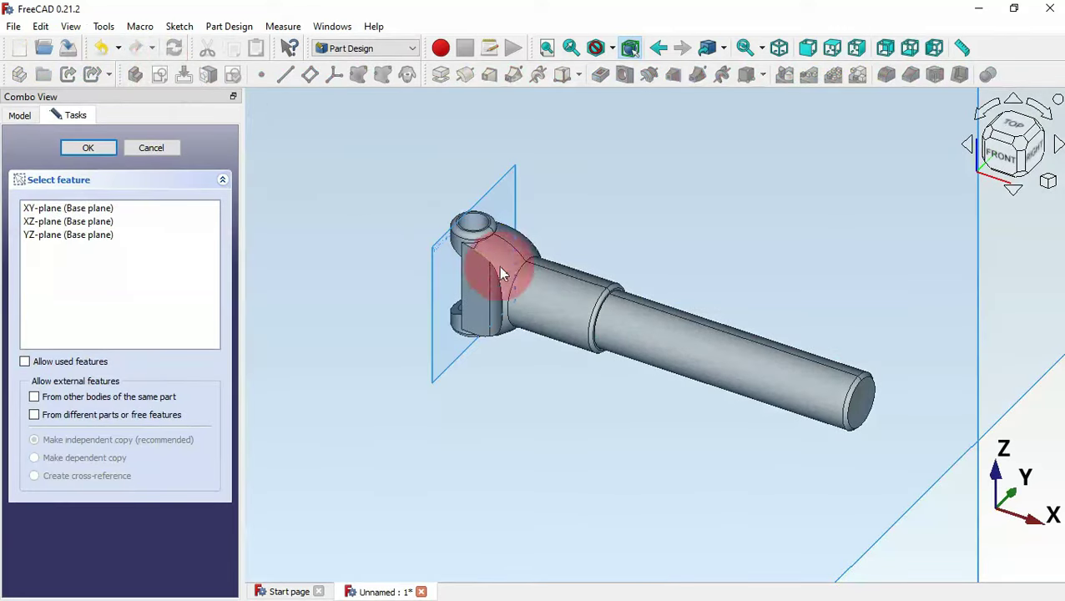
scroll(516, 273, up, 5)
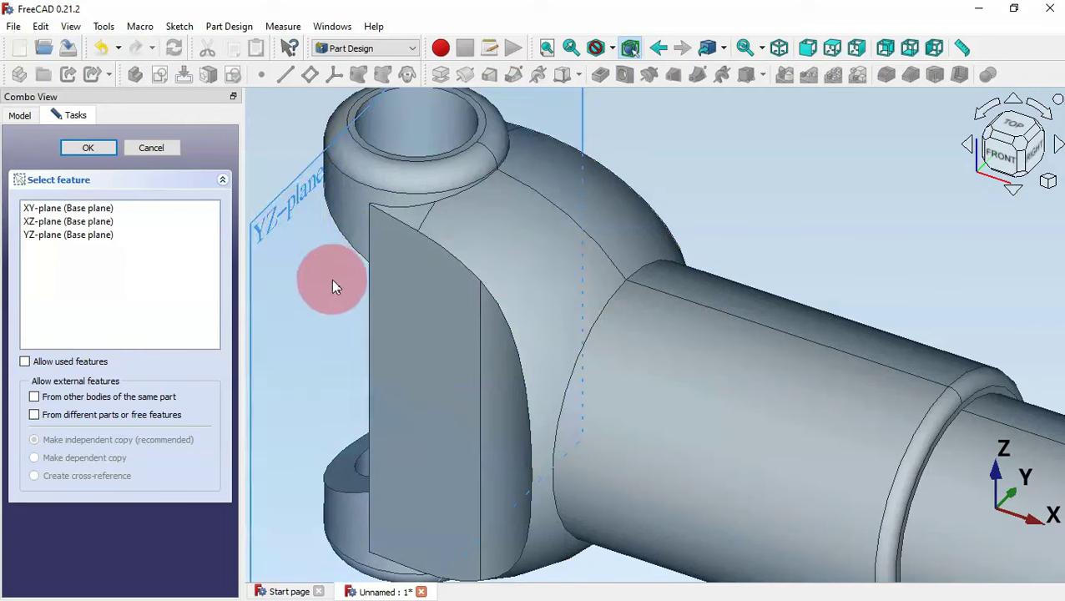
click(274, 210)
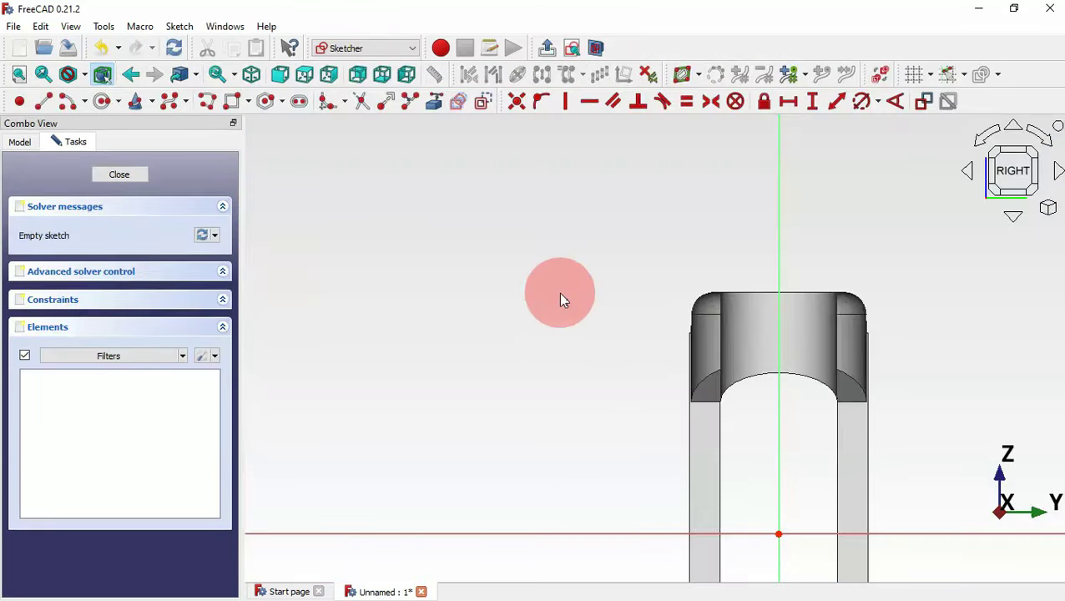
scroll(560, 294, down, 4)
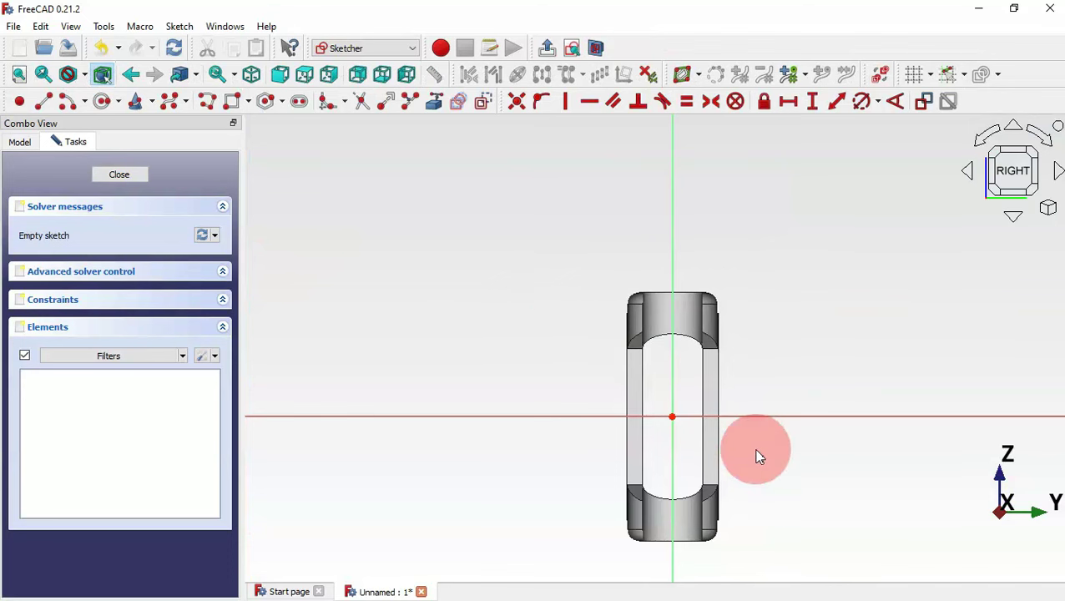
scroll(757, 451, up, 1)
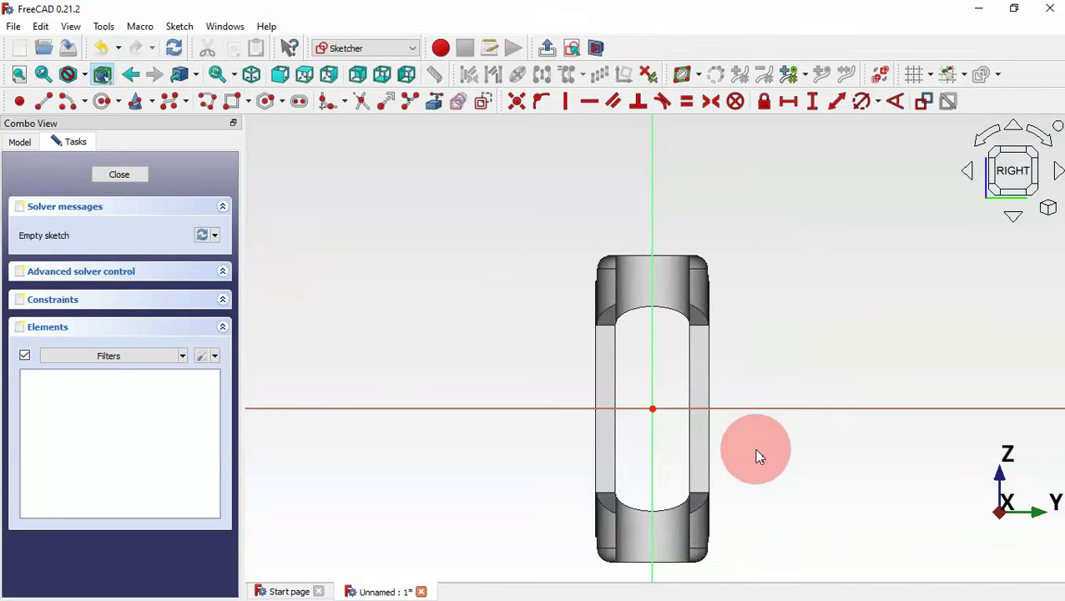
Draw a centred rectangle, then an arc centred on the origin spanning over its top
click(248, 105)
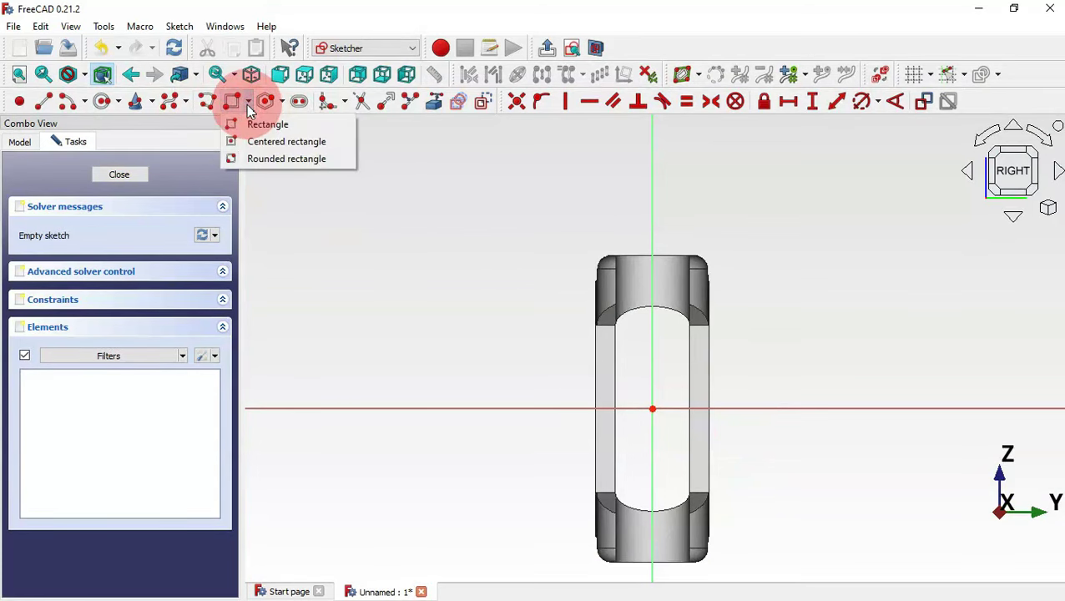
click(315, 148)
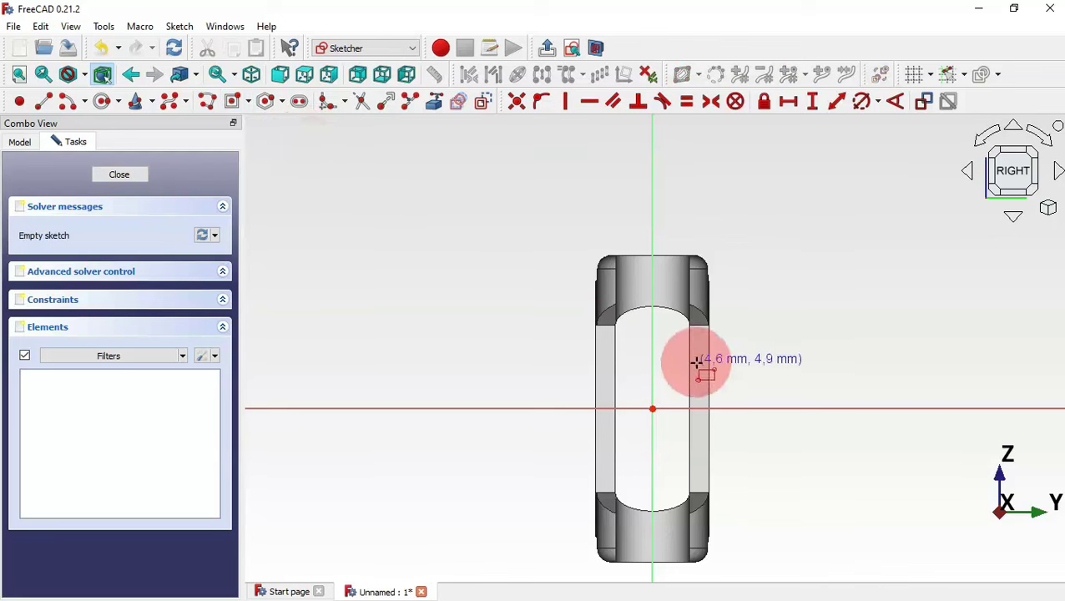
click(652, 361)
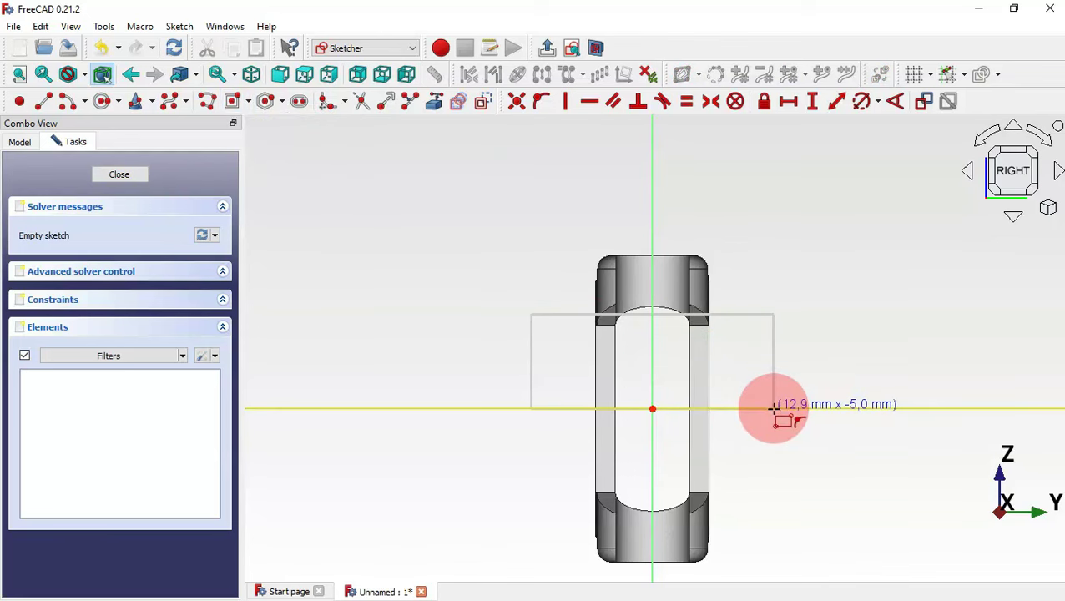
click(772, 408)
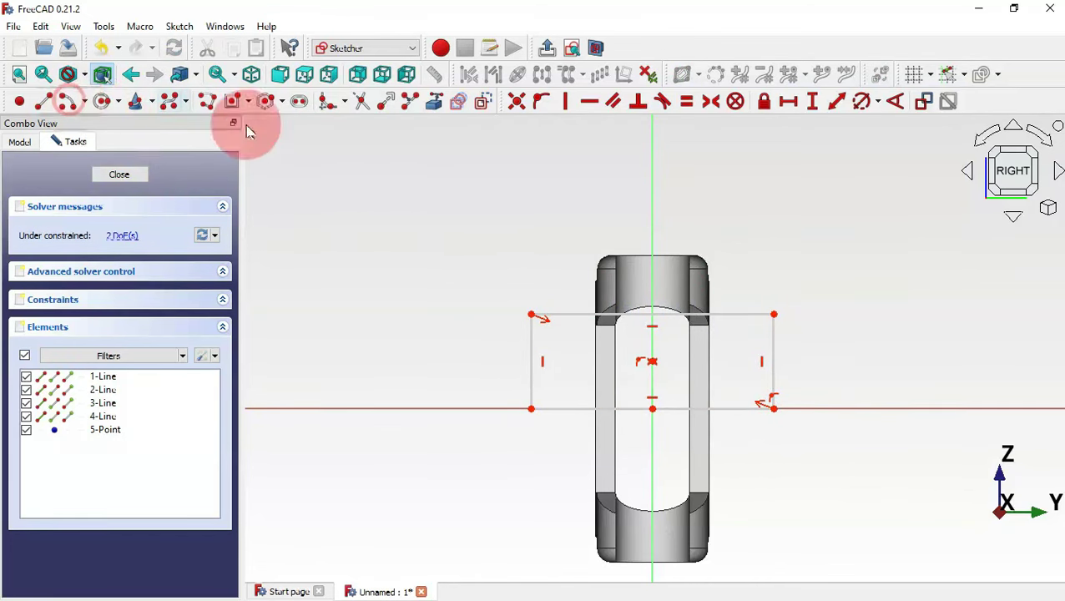
click(652, 407)
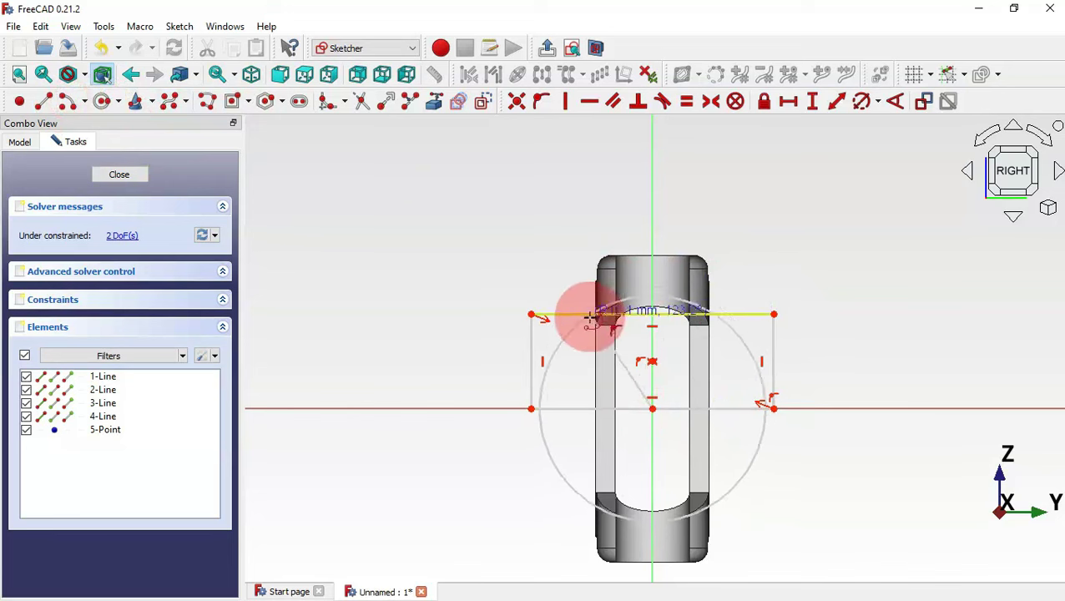
click(575, 314)
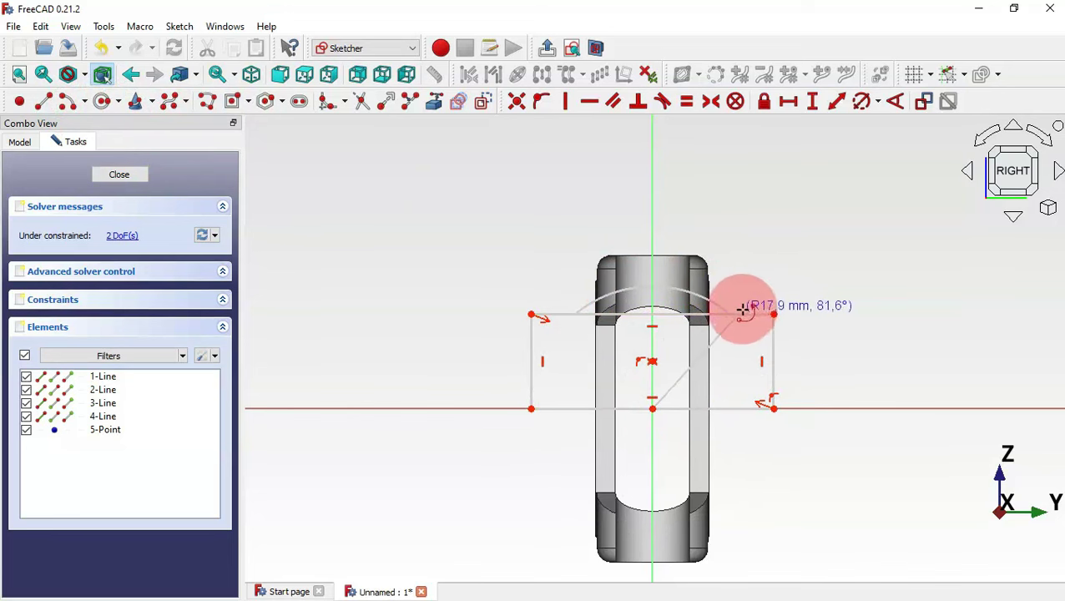
click(732, 314)
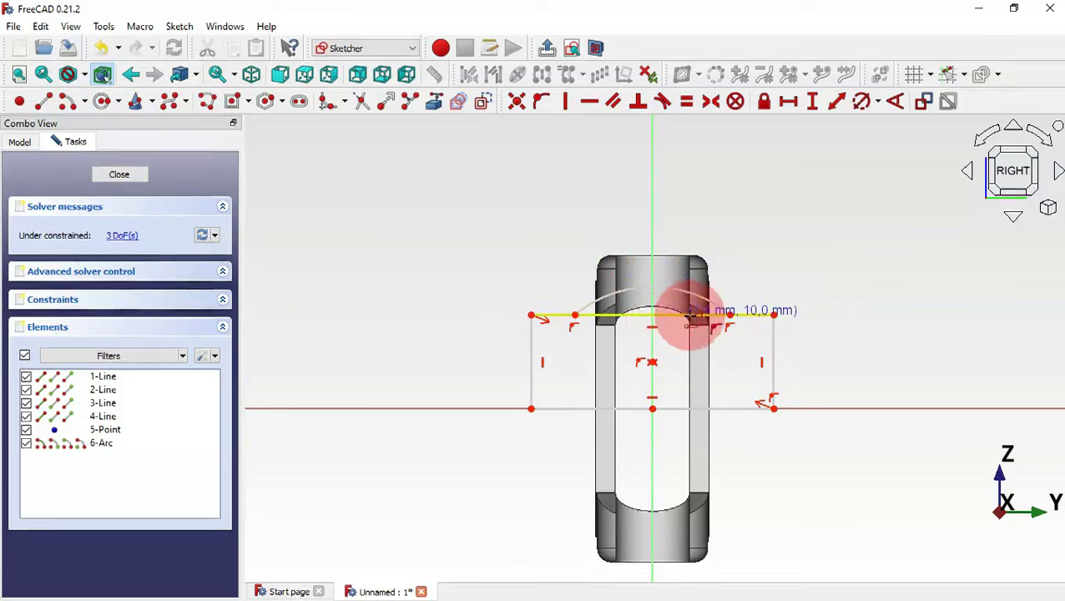
Trim away the top line between the arc ends and make the top-left segment horizontal
click(366, 106)
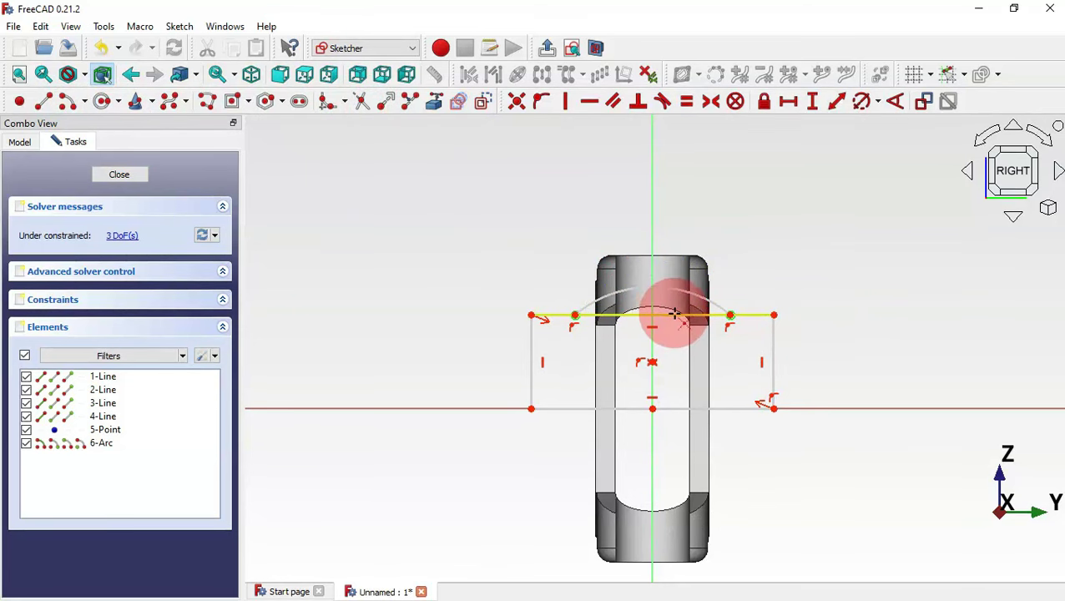
click(675, 314)
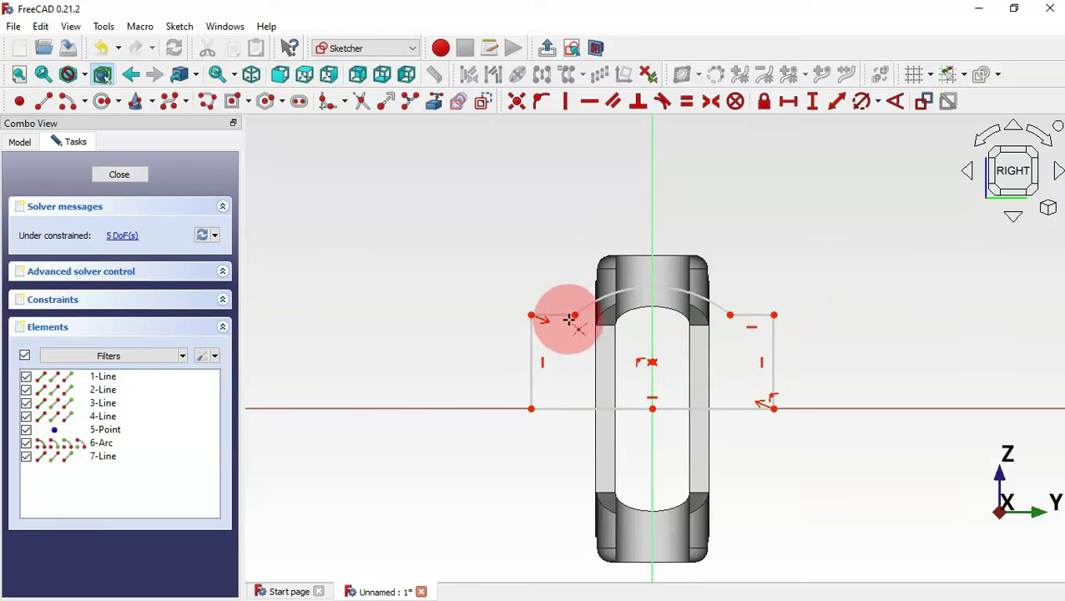
click(589, 102)
click(544, 316)
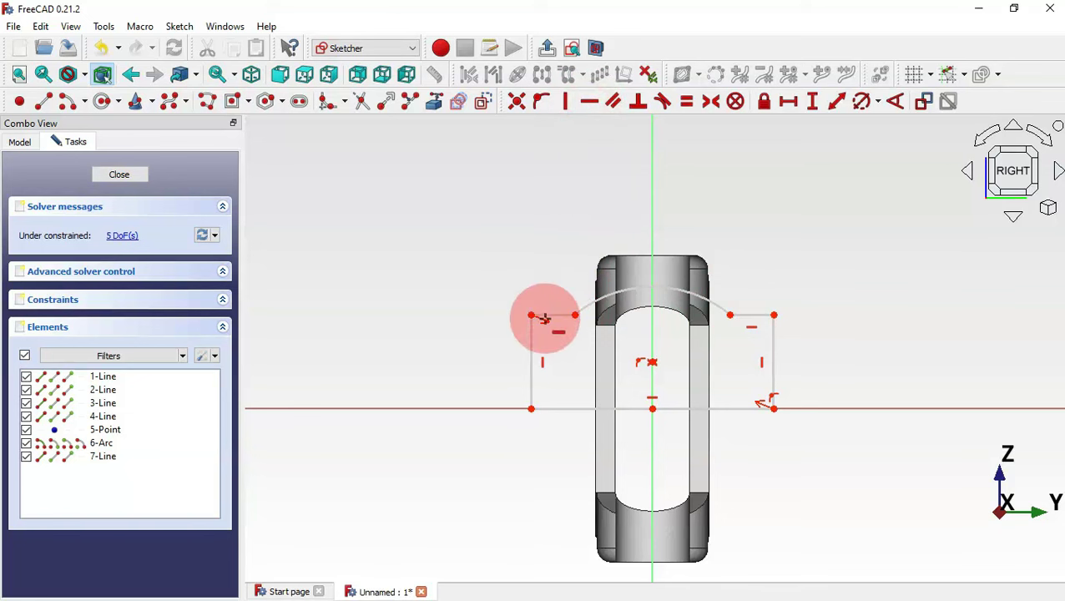
click(599, 318)
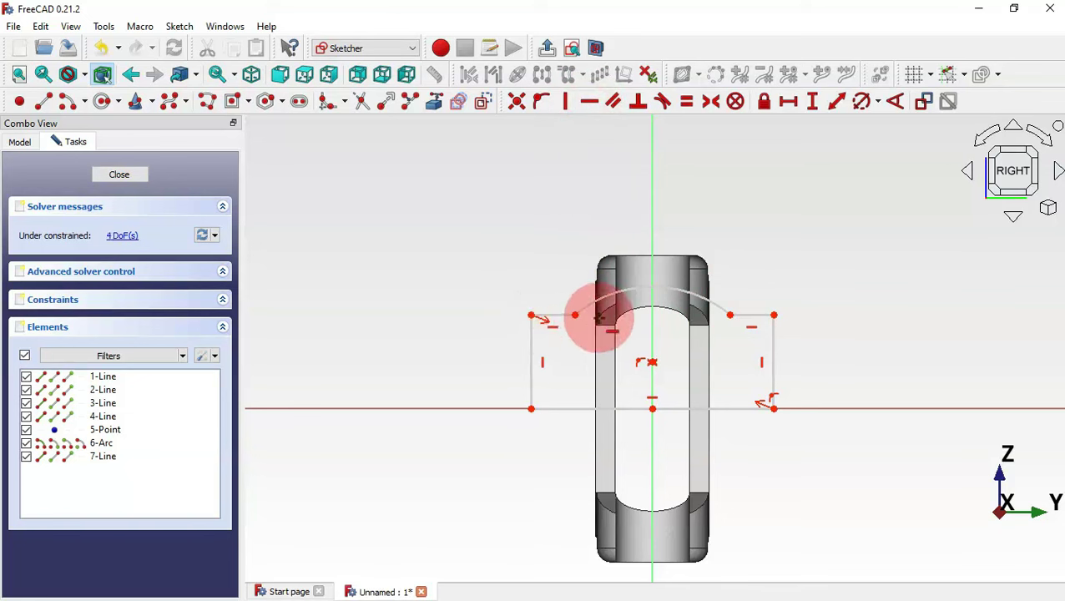
Make both vertical sides equal, set the right side to 9 mm and the bottom width to 20 mm
click(686, 105)
click(771, 349)
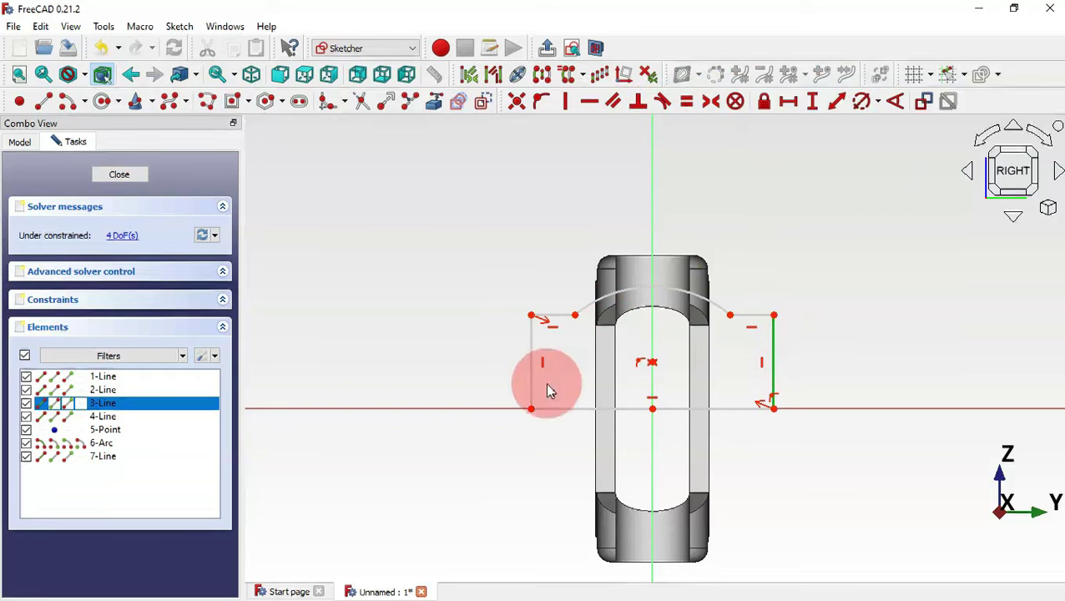
click(530, 371)
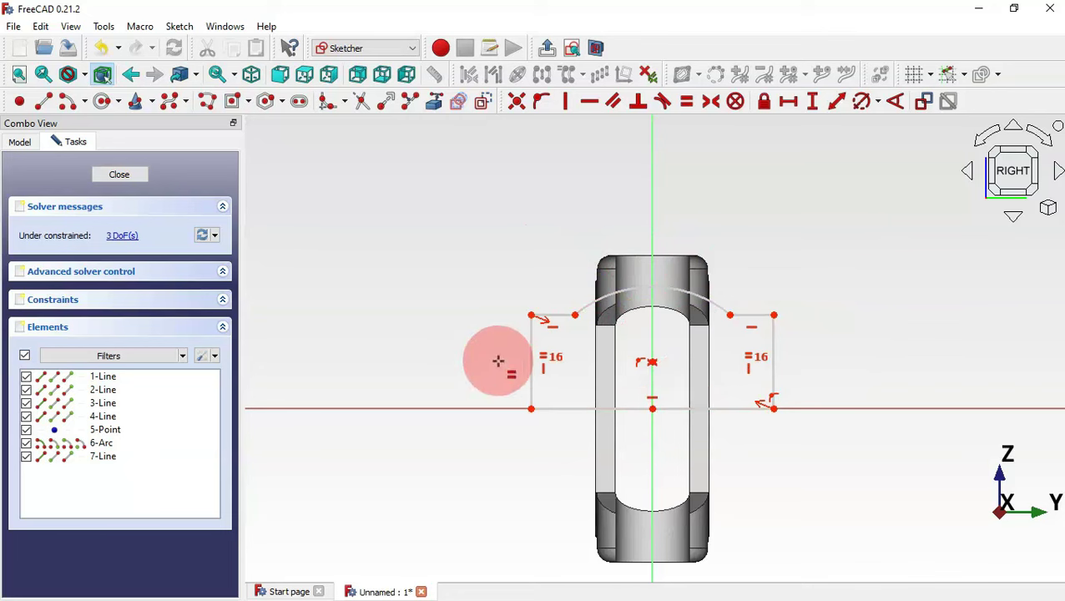
scroll(497, 361, down, 3)
scroll(615, 288, up, 2)
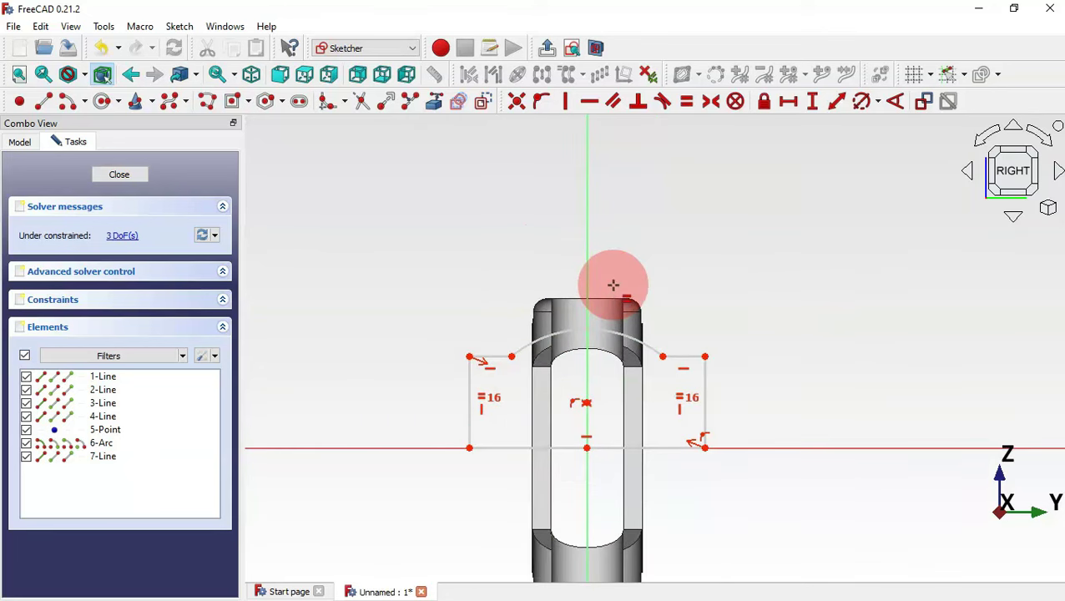
click(838, 104)
click(705, 414)
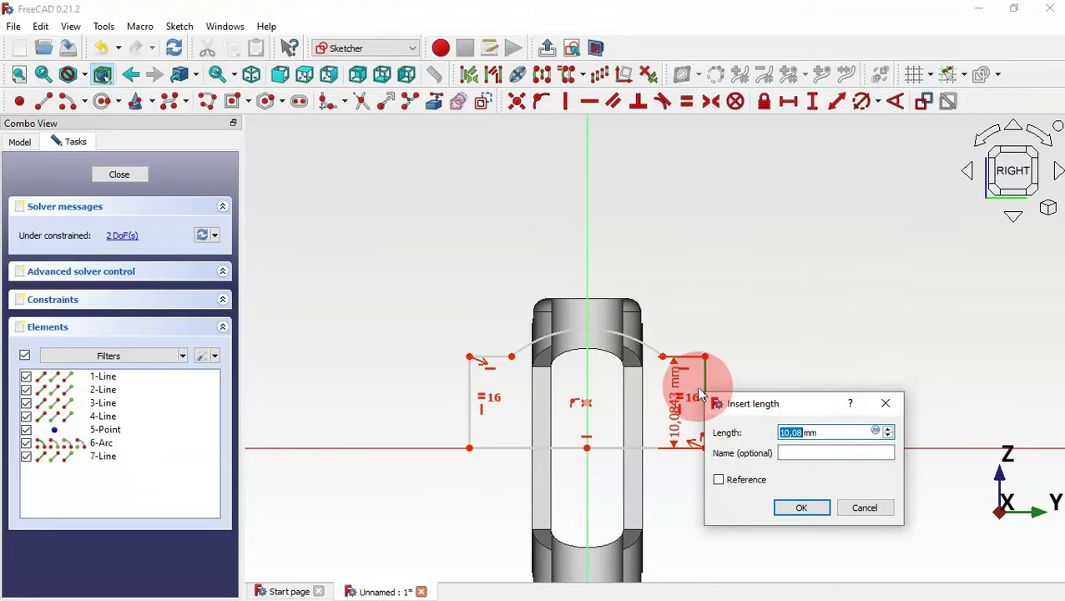
key(Return)
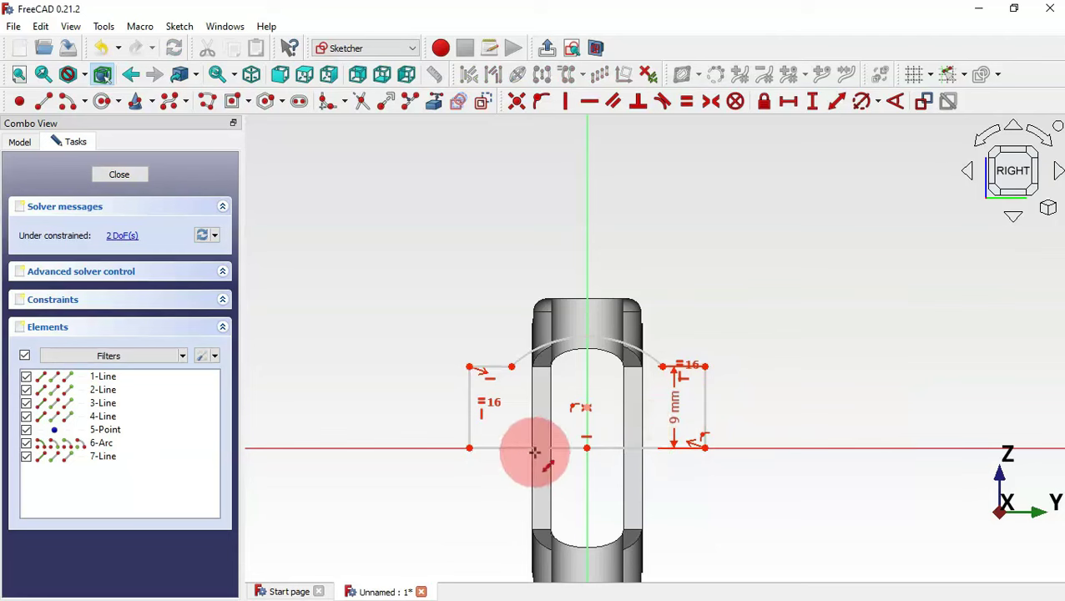
click(541, 456)
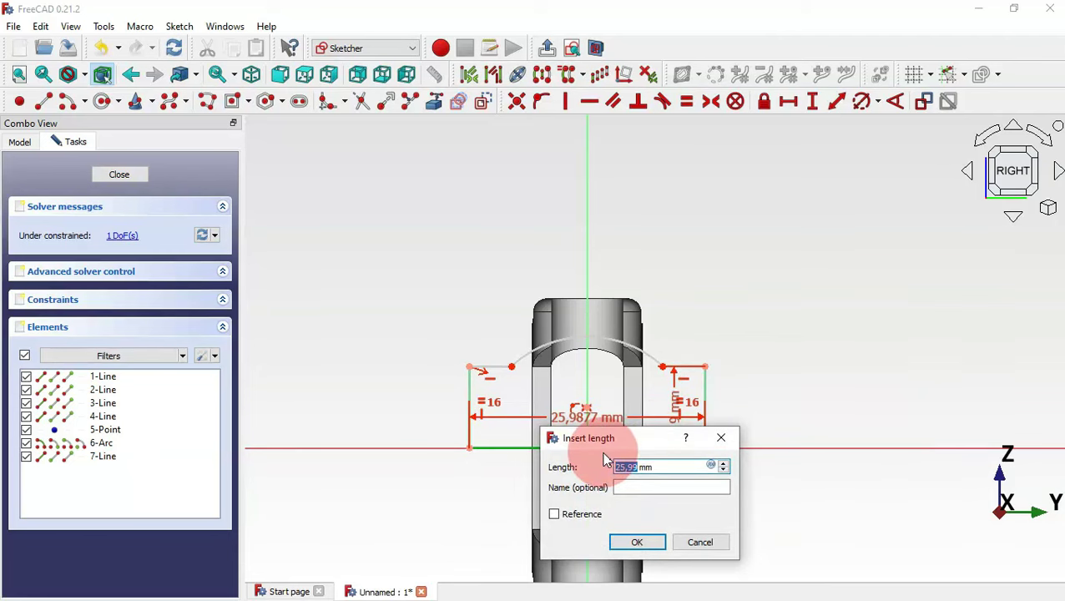
text(20)
key(Return)
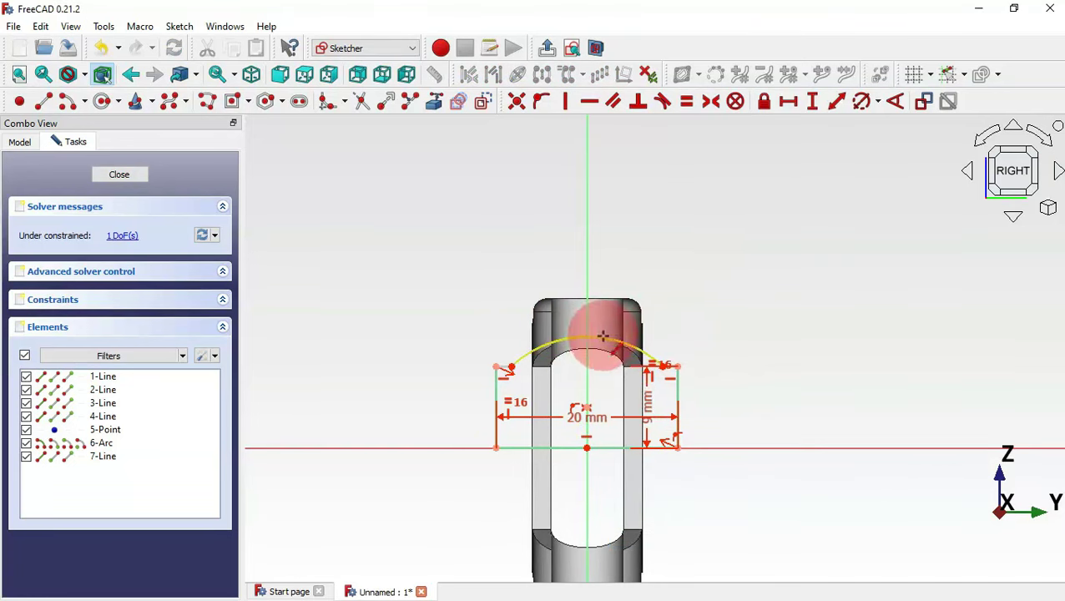
Give the top arc a 9.85 mm radius
click(862, 106)
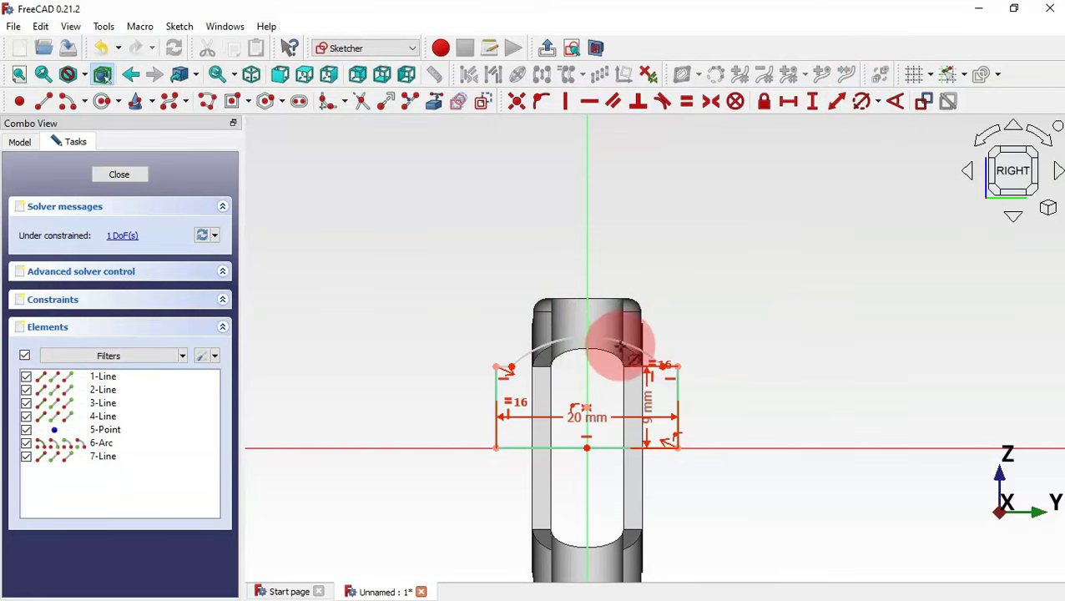
click(624, 343)
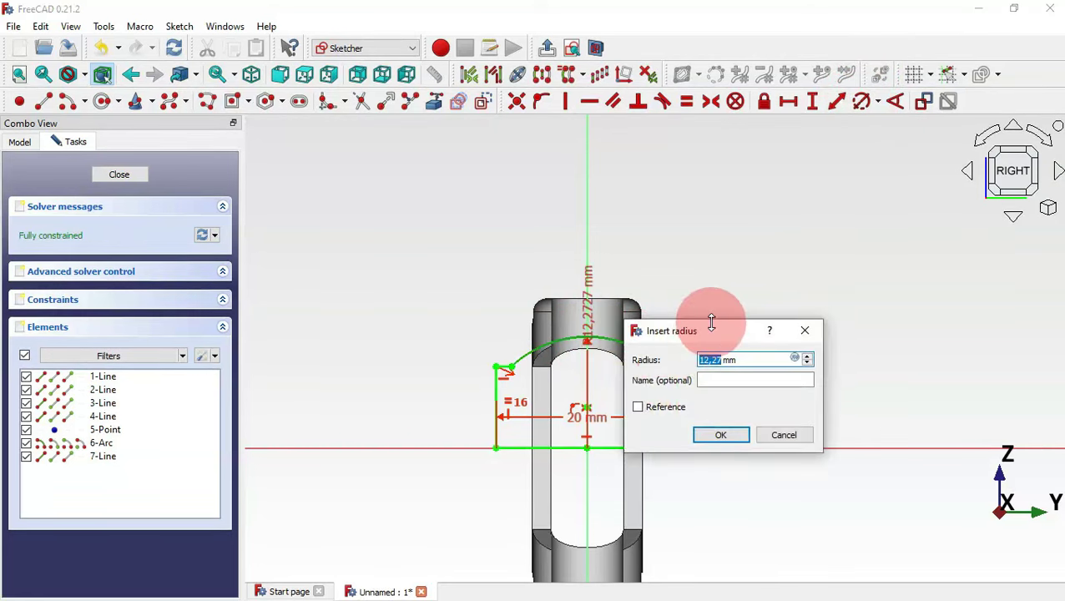
mouse_move(754, 290)
mouse_down()
mouse_move(734, 300)
mouse_move(839, 219)
mouse_up()
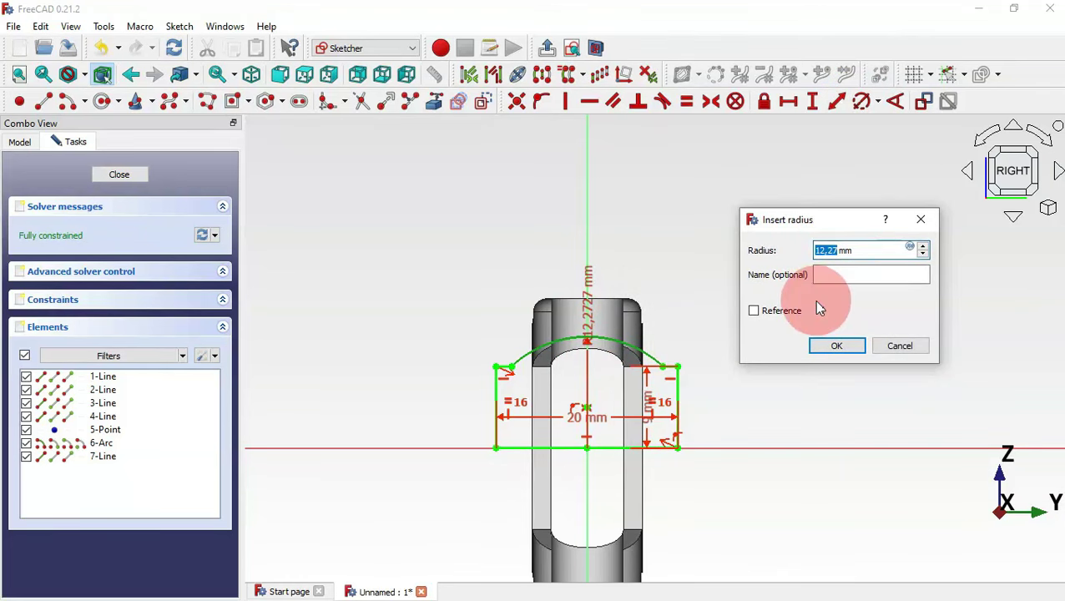
text(9.85)
key(Return)
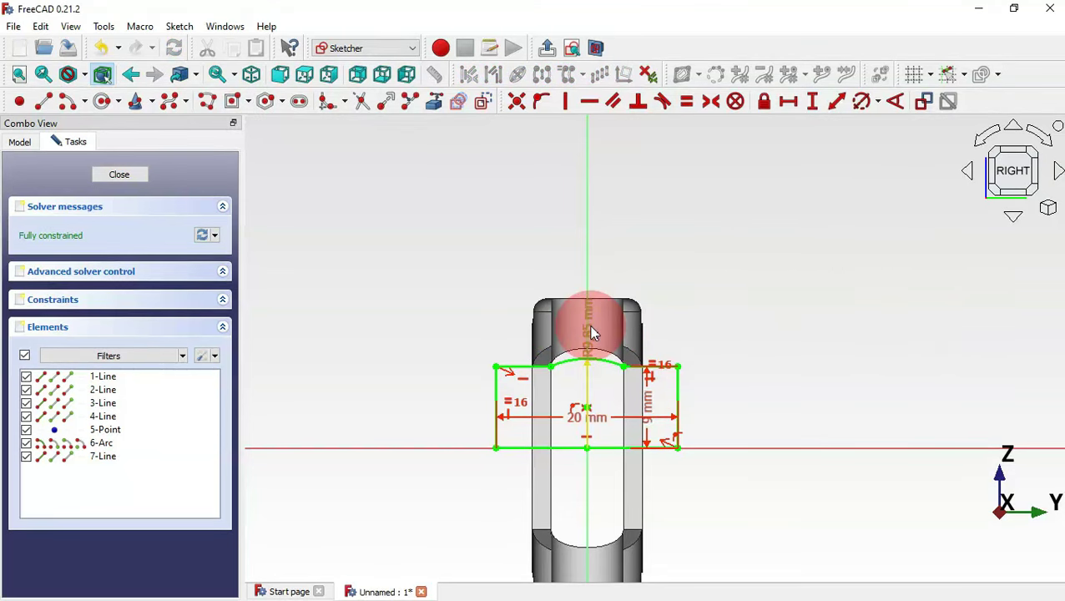
Move the radius, 9 mm and 20 mm labels clear of the profile, then close the sketch
drag(588, 332, 687, 265)
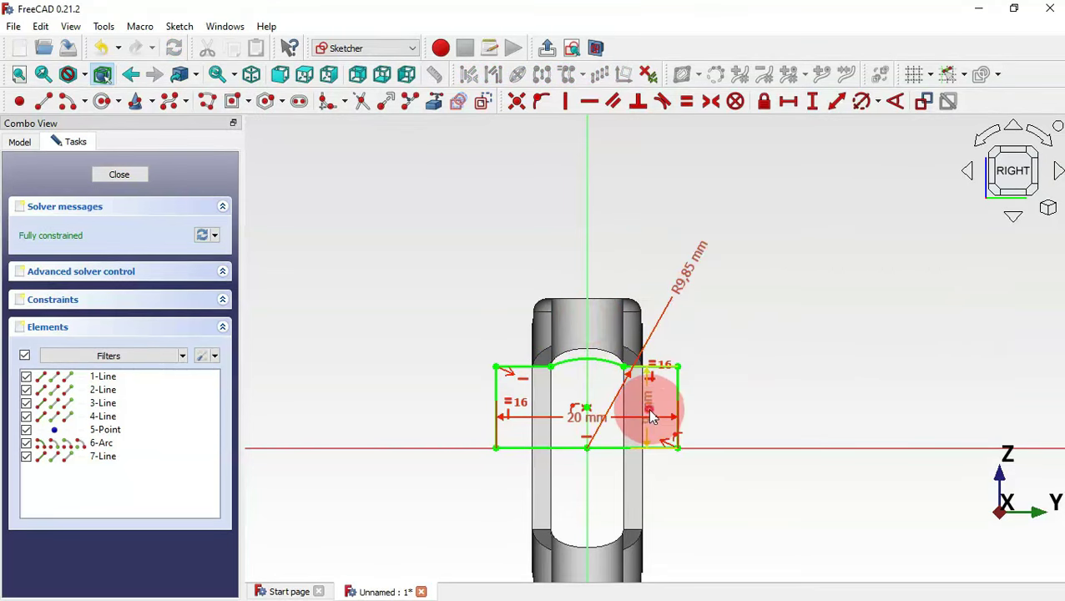
drag(650, 410, 825, 402)
click(575, 427)
mouse_move(582, 425)
mouse_down()
mouse_move(678, 511)
mouse_move(775, 511)
mouse_up()
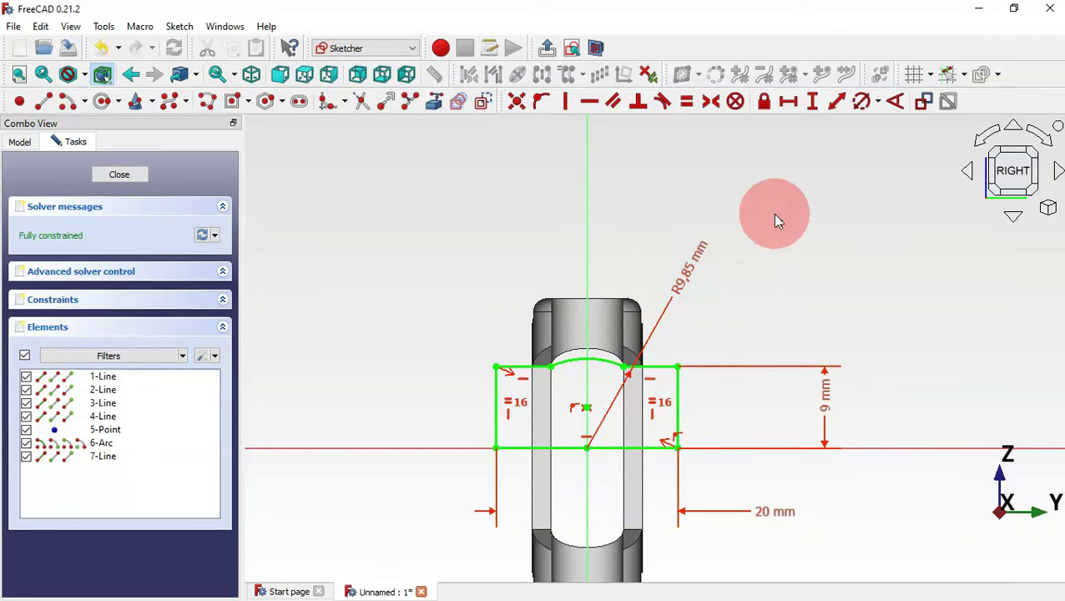
key(Escape)
key(v)
key(f)
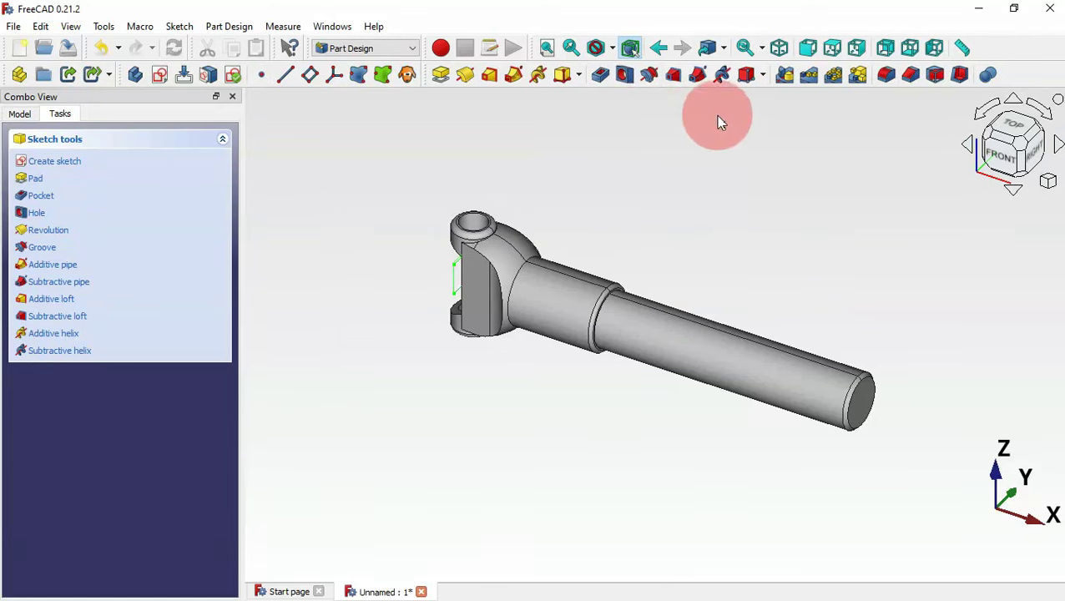
Create a 360° groove from the new sketch about the Base Y axis and confirm it
click(649, 75)
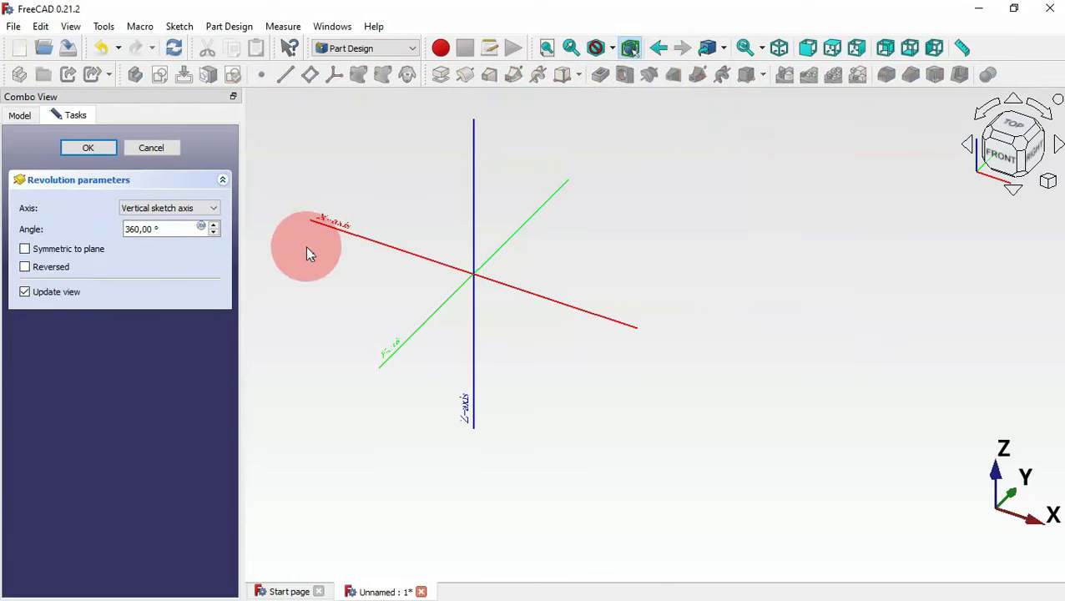
click(158, 208)
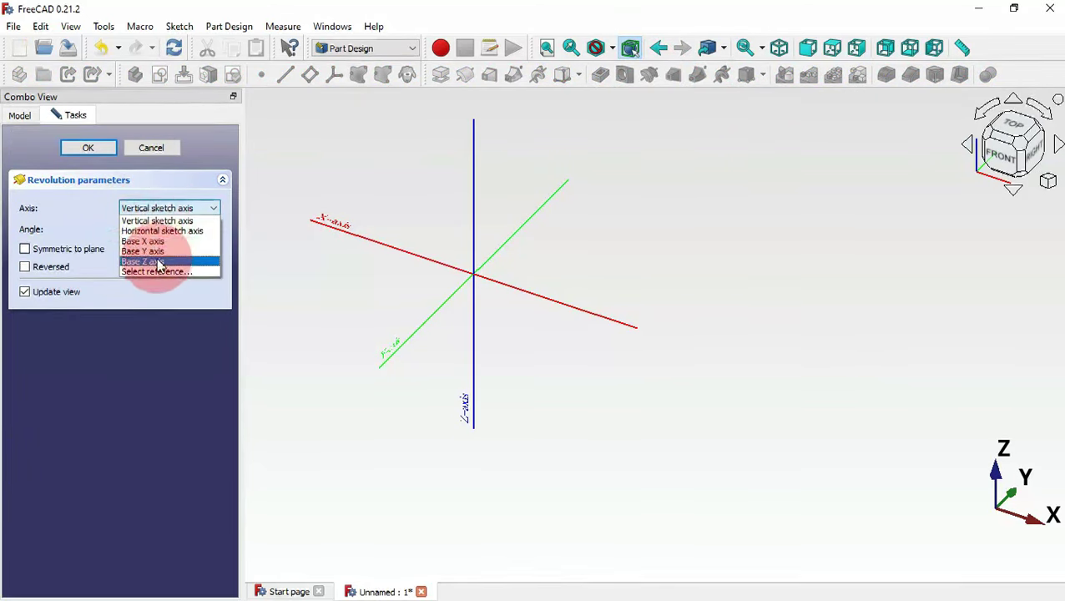
click(159, 251)
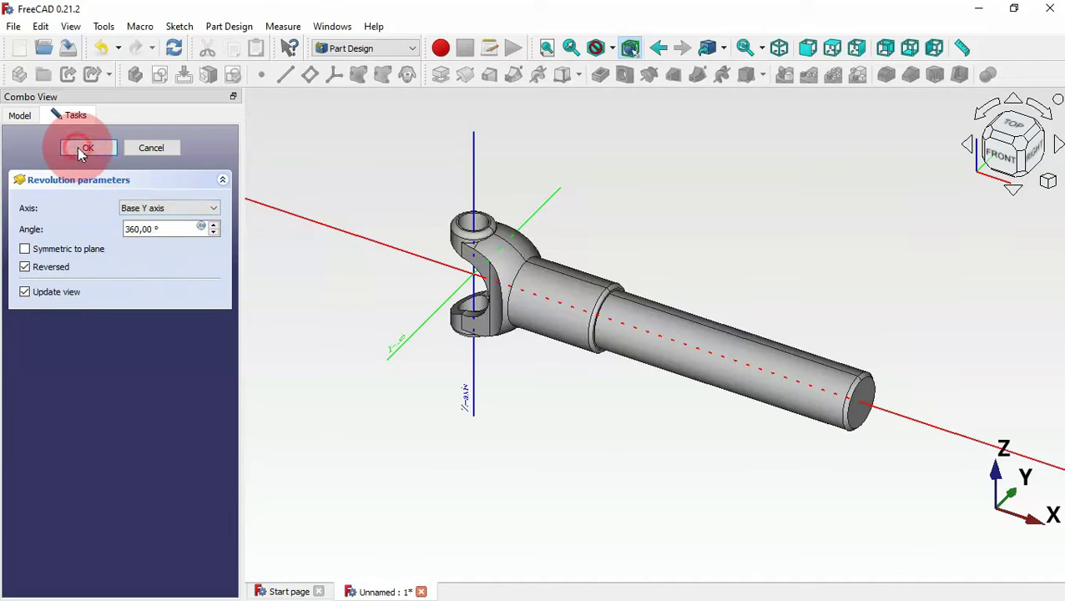
click(78, 147)
Orbit the finished yoke and start a new sketch, bringing up the plane choices
drag(320, 315, 393, 269)
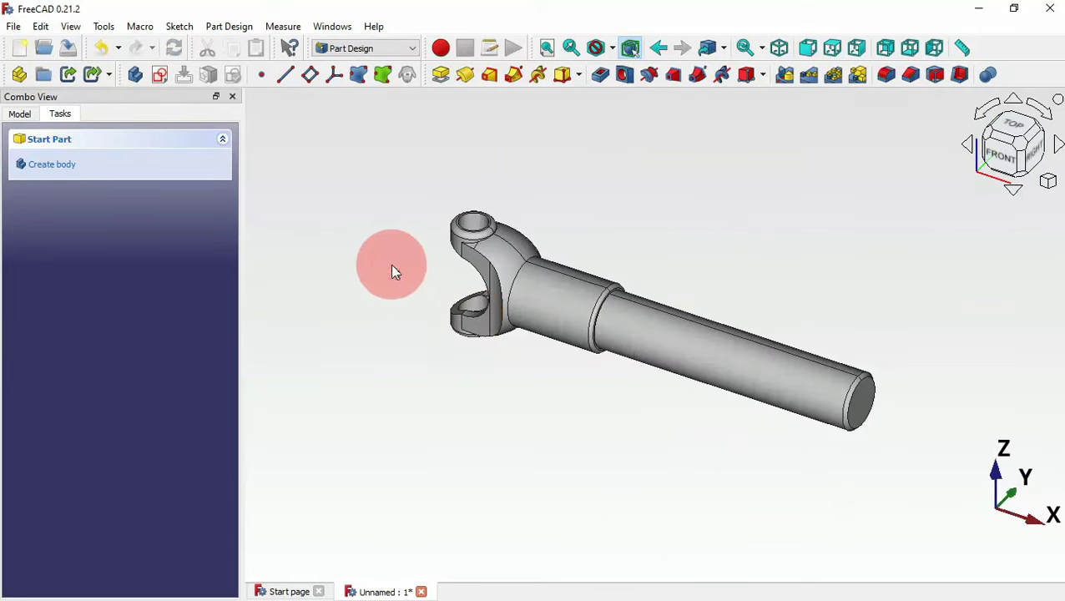
click(162, 78)
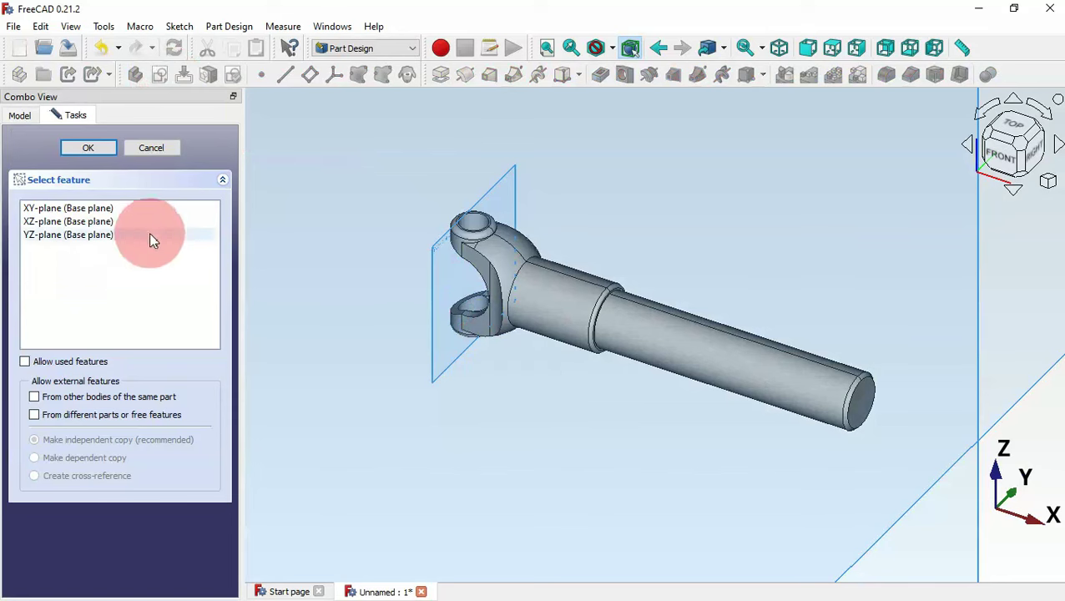
Place the sketch on the XY plane and draw a construction line from the origin up-right
double_click(92, 215)
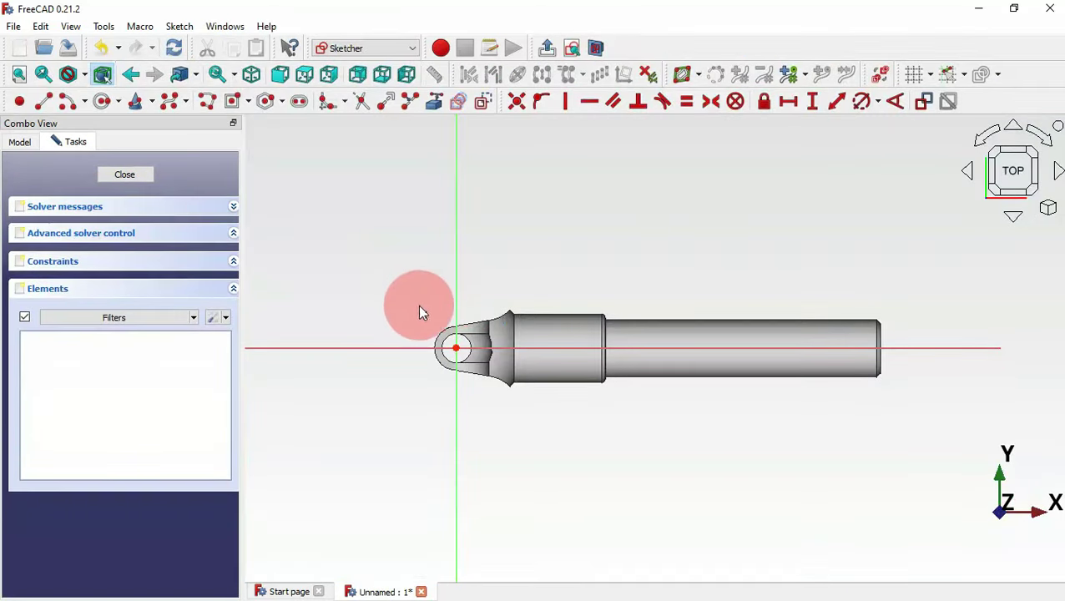
scroll(441, 302, up, 3)
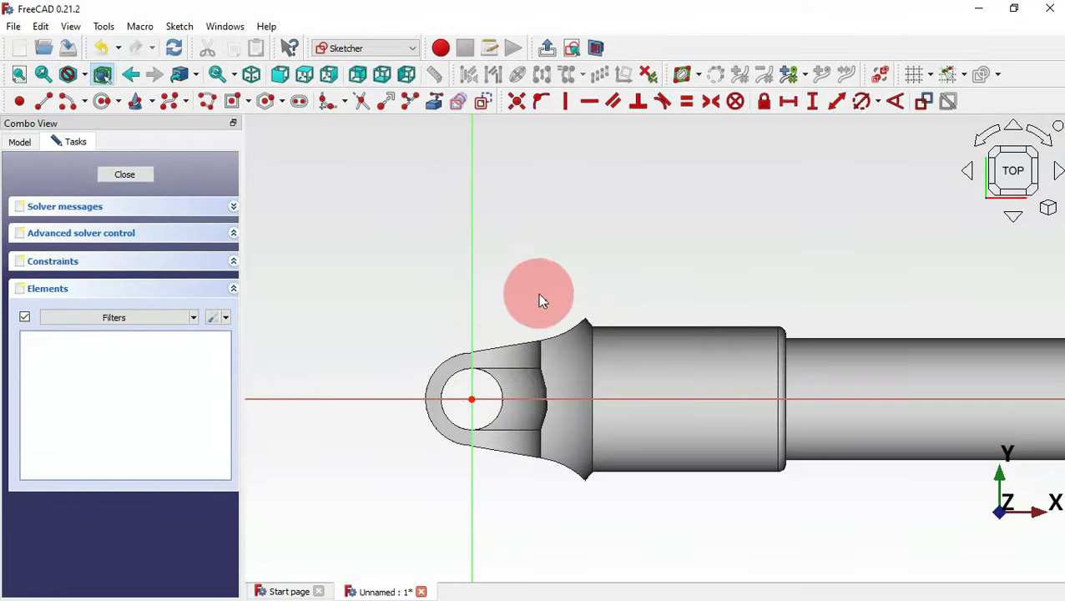
click(67, 101)
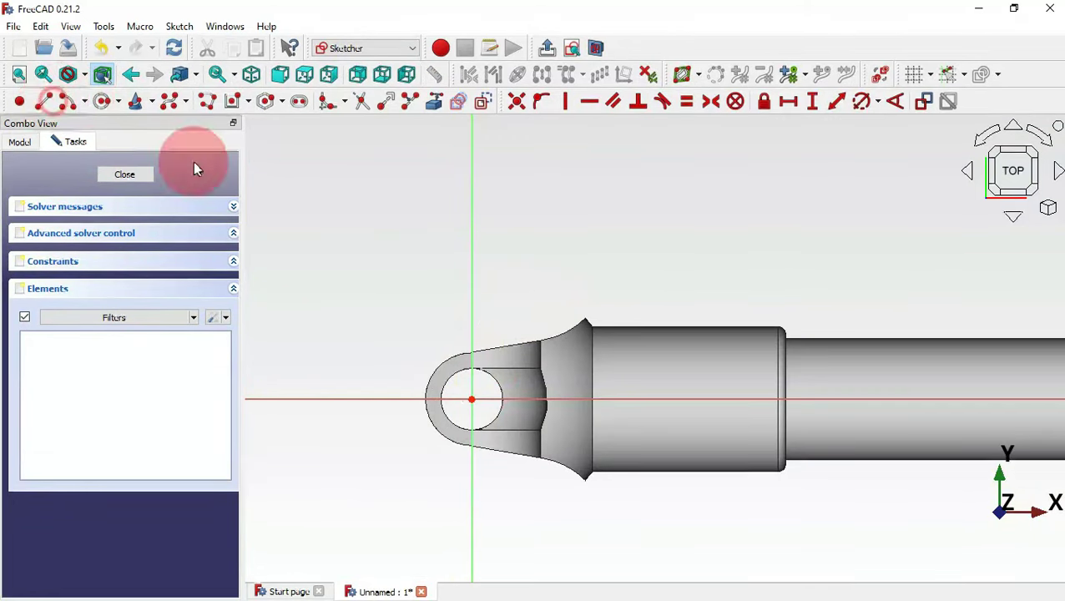
click(471, 398)
click(632, 161)
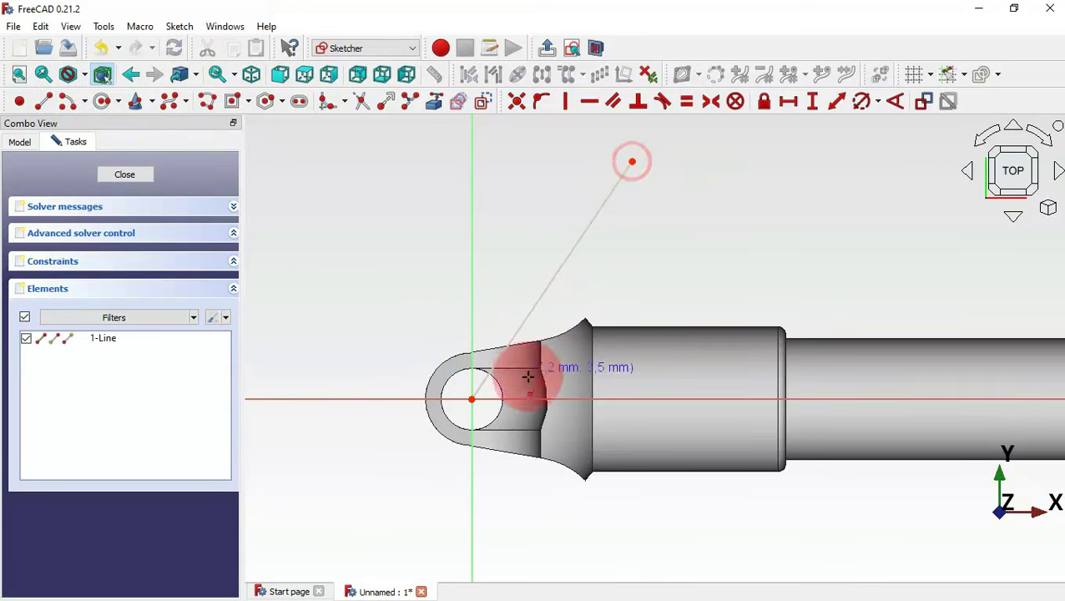
right_click(641, 240)
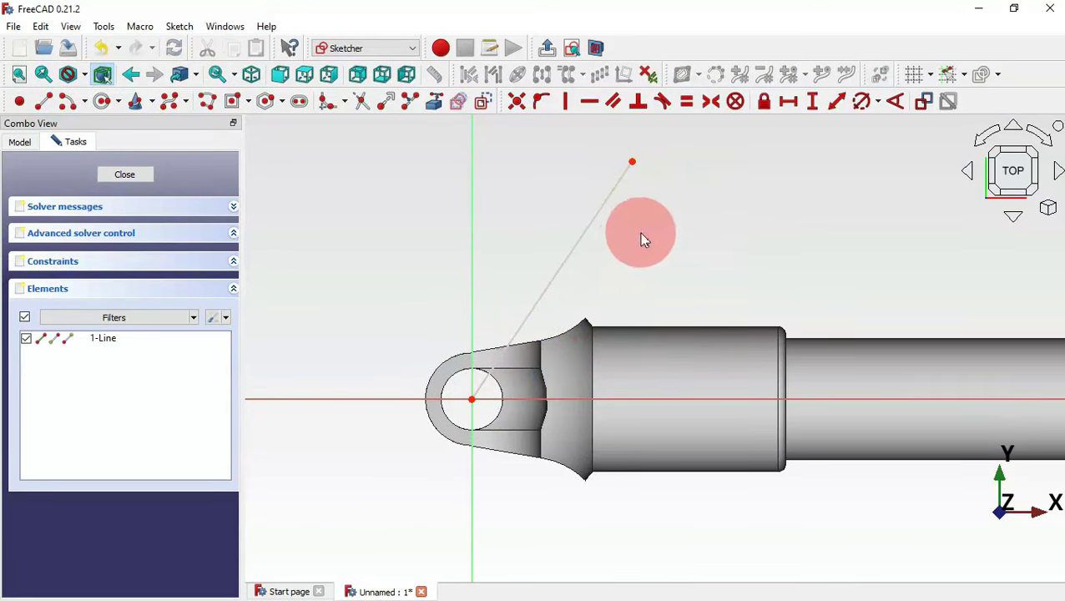
click(587, 226)
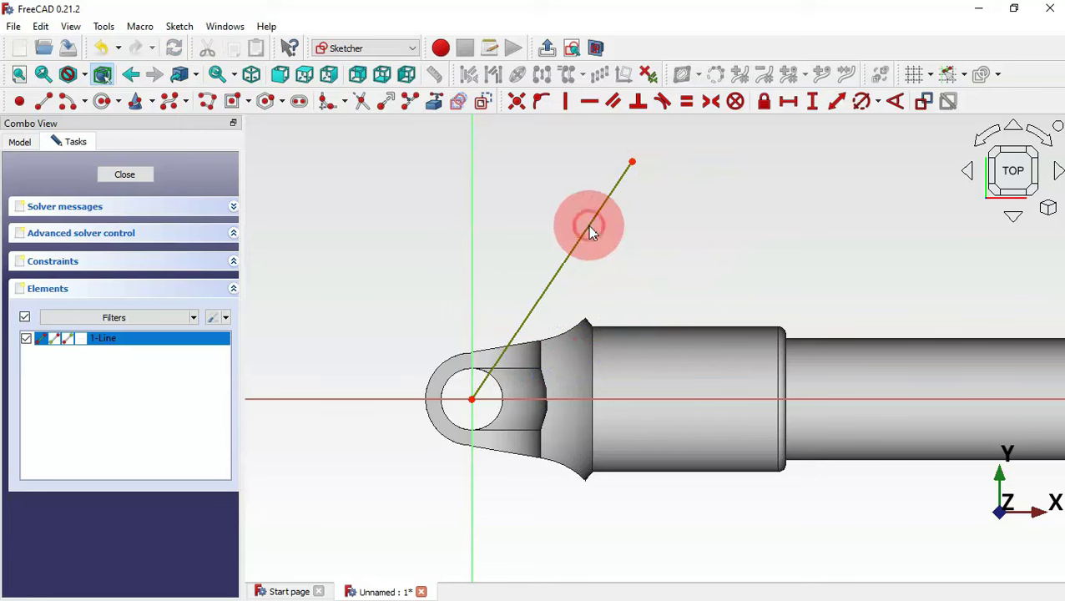
click(484, 102)
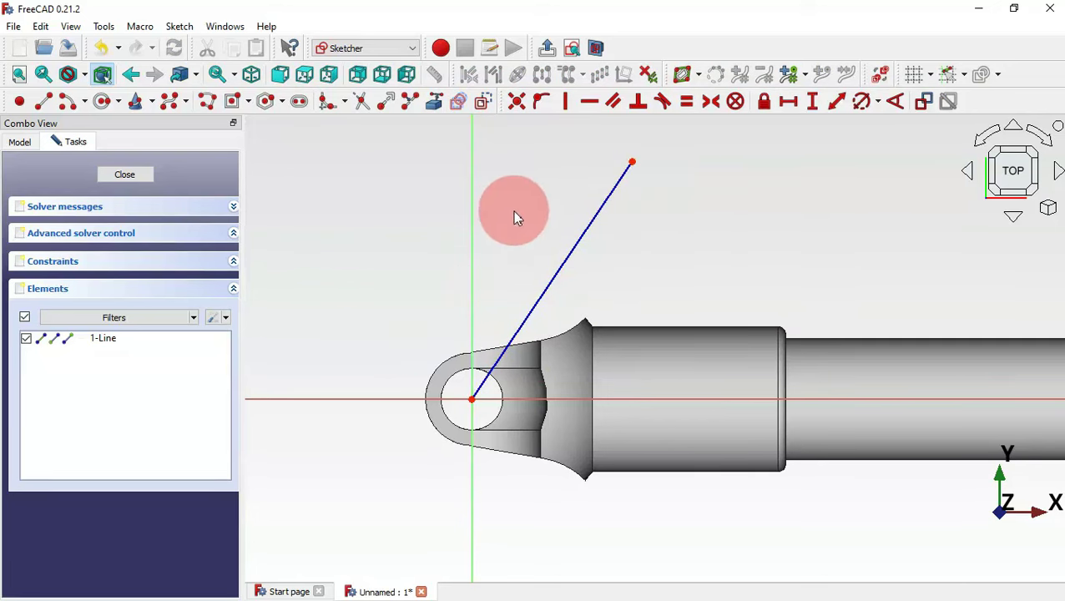
Constrain the construction line to a 30° angle and a 28 mm length
click(894, 102)
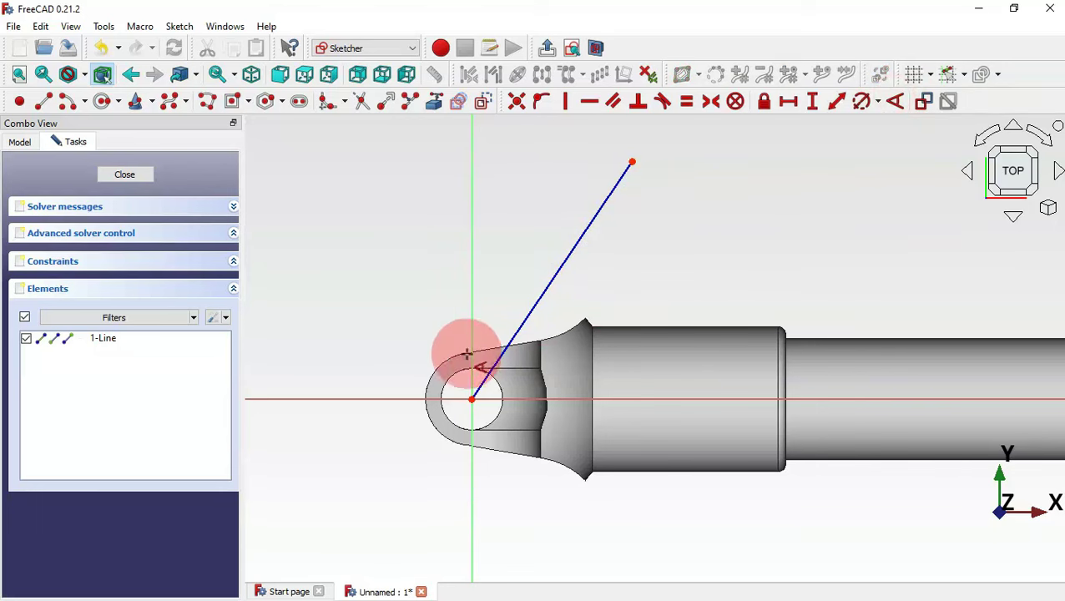
click(514, 331)
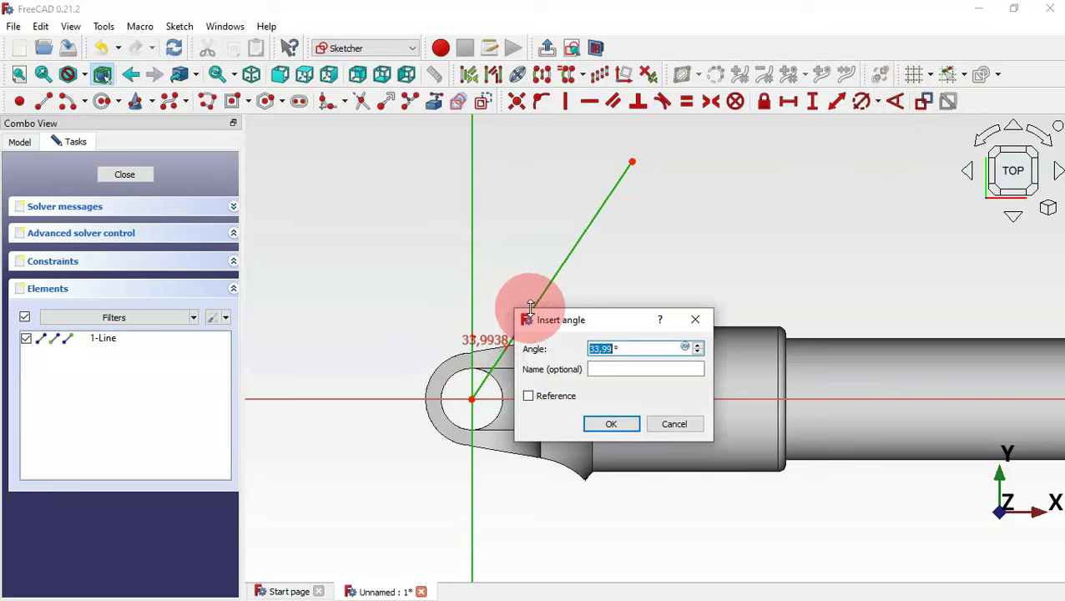
text(30)
key(Return)
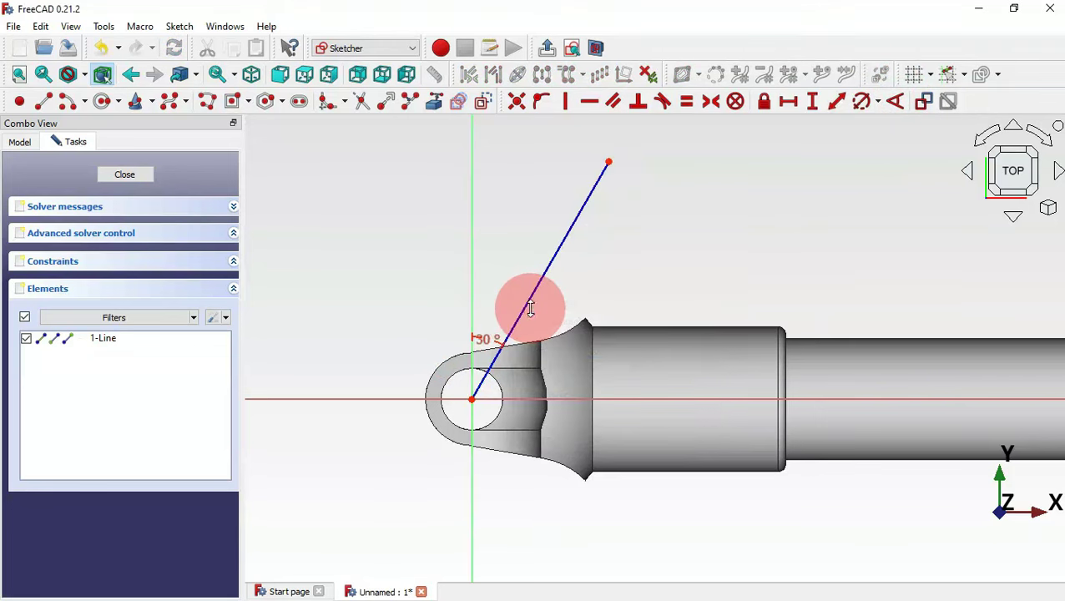
click(835, 105)
click(533, 290)
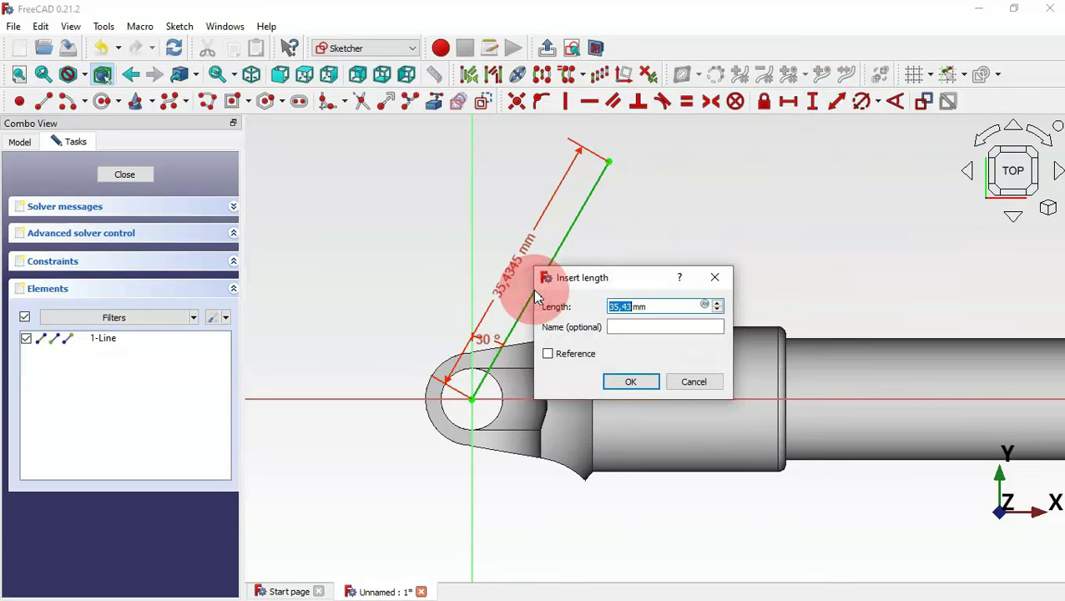
text(28)
key(Return)
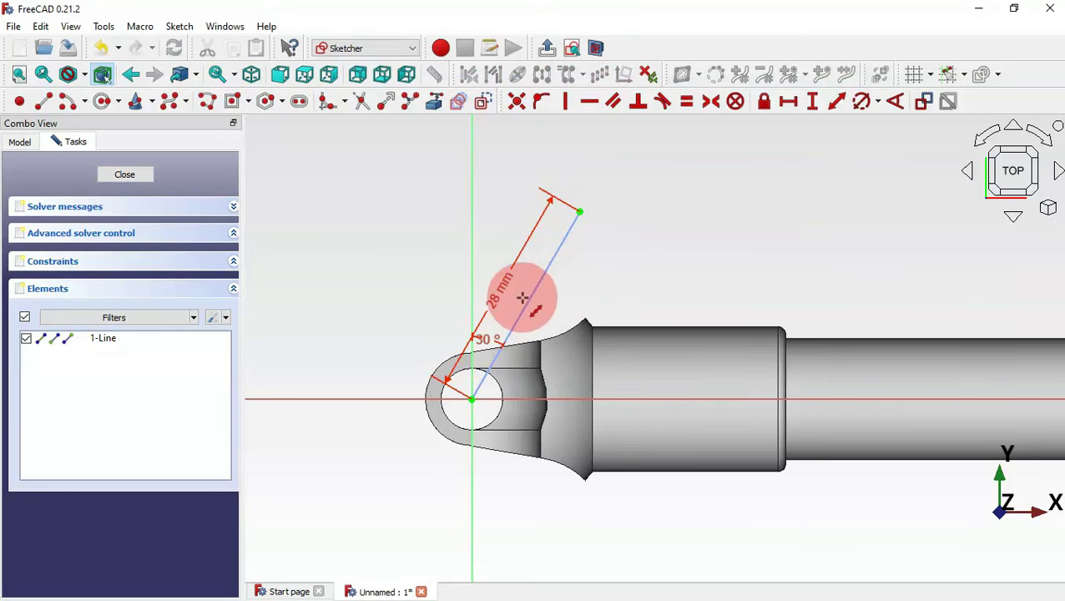
click(58, 271)
Hide the constraint labels and draw a four-point polyline closed by an arc beside the slanted line
click(179, 292)
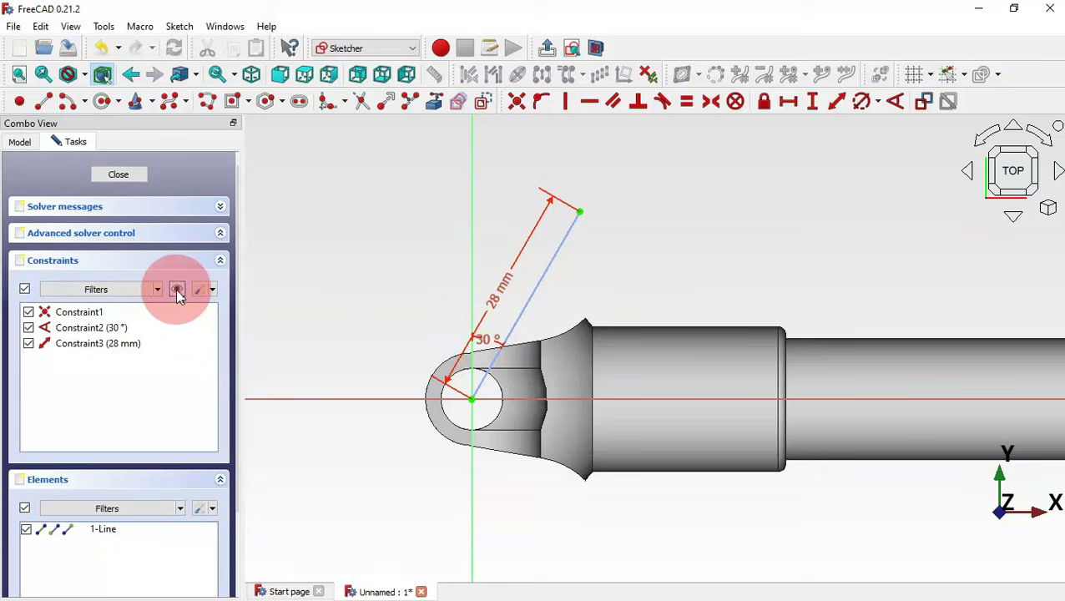
click(655, 267)
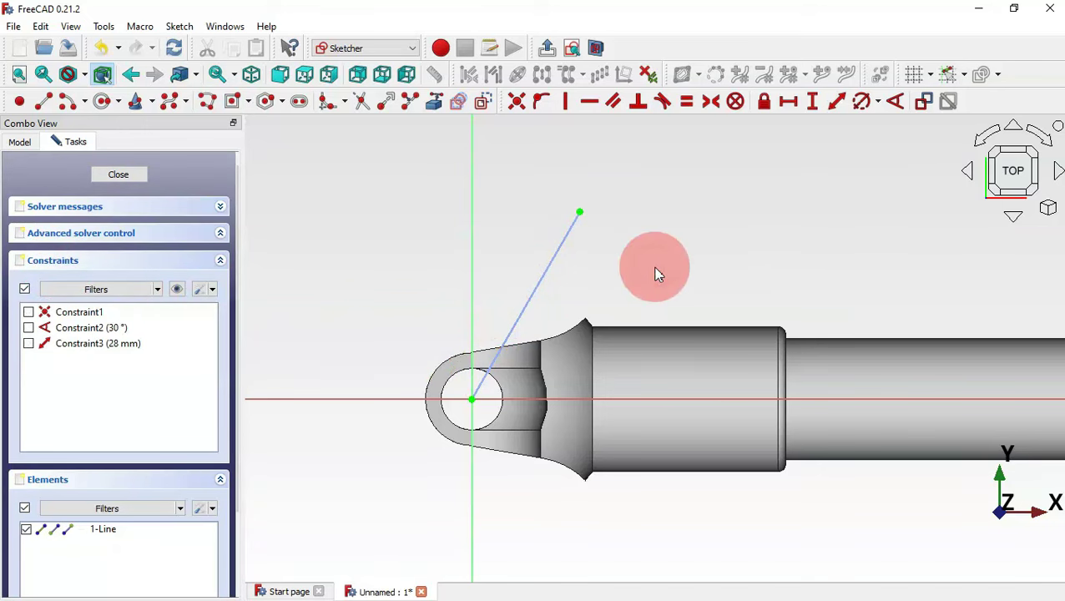
click(207, 100)
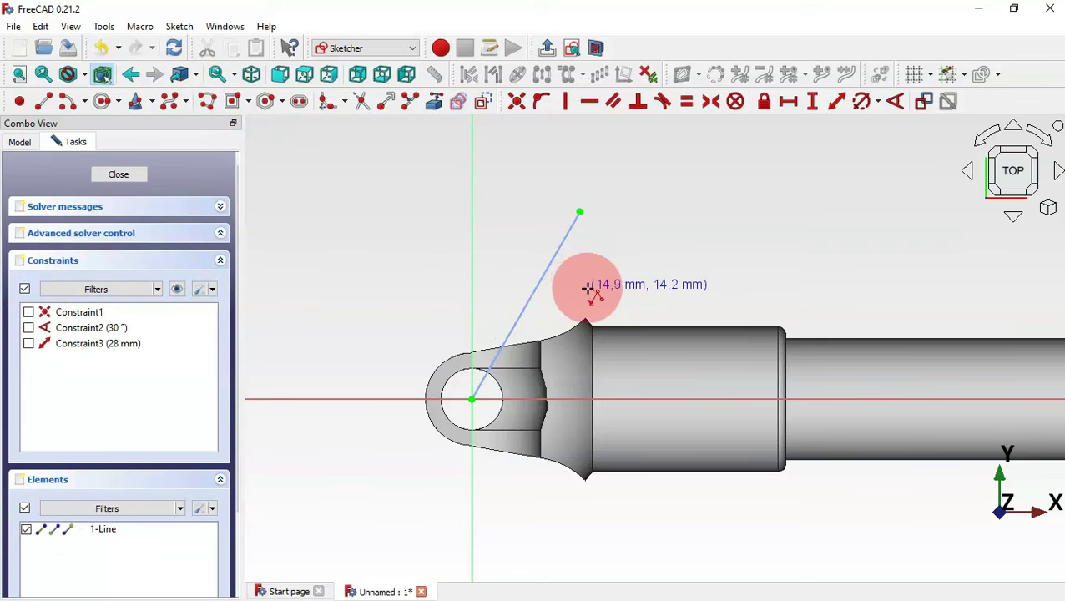
click(587, 287)
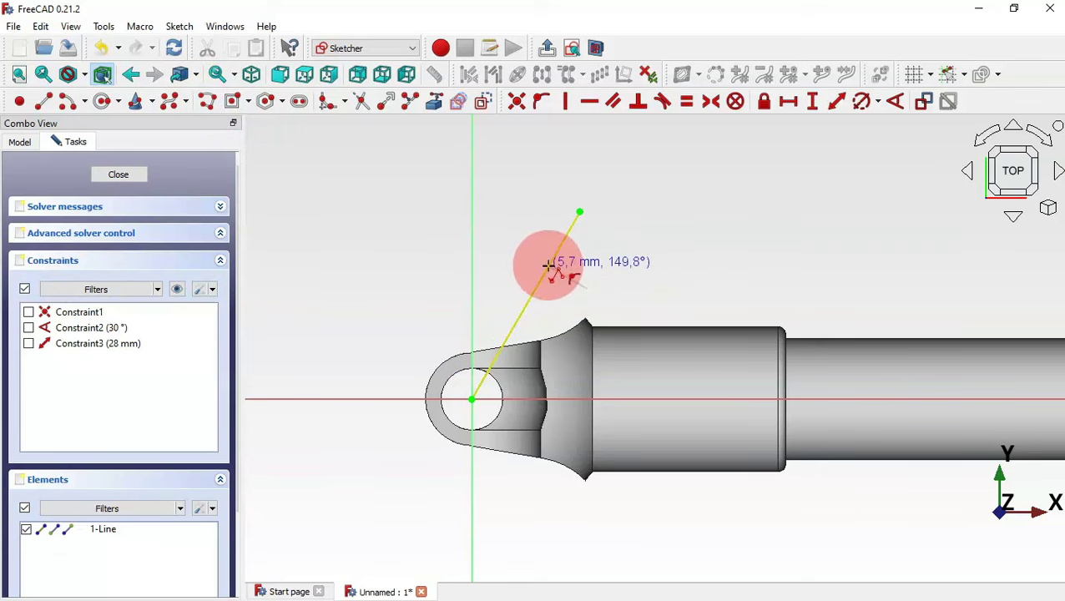
click(547, 265)
click(498, 353)
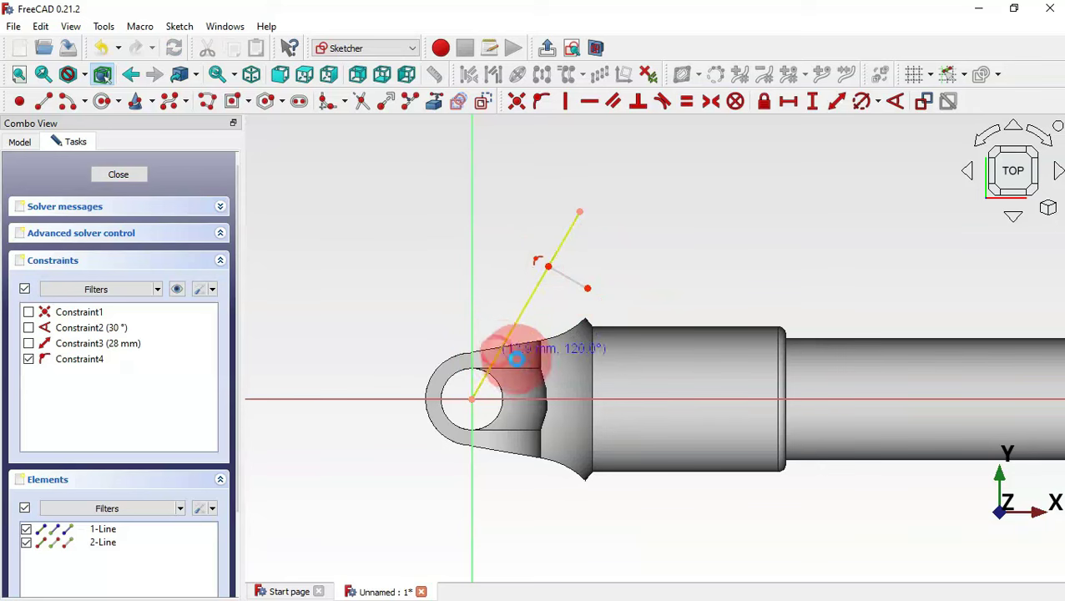
click(531, 370)
click(72, 99)
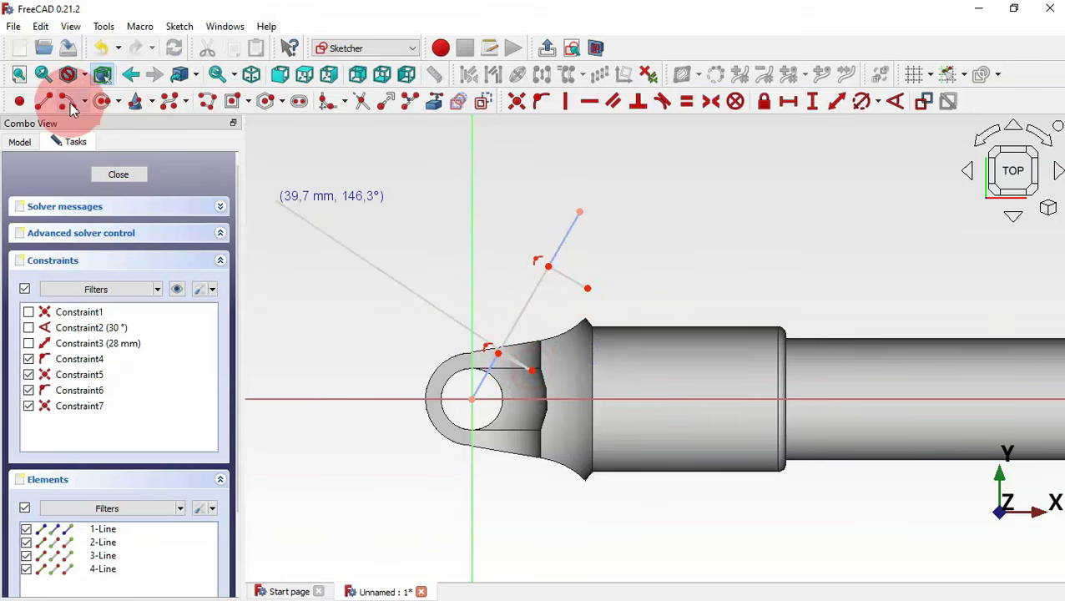
click(505, 274)
click(588, 288)
click(532, 370)
Make the short top line and the lower line perpendicular to their neighbouring lines
click(641, 103)
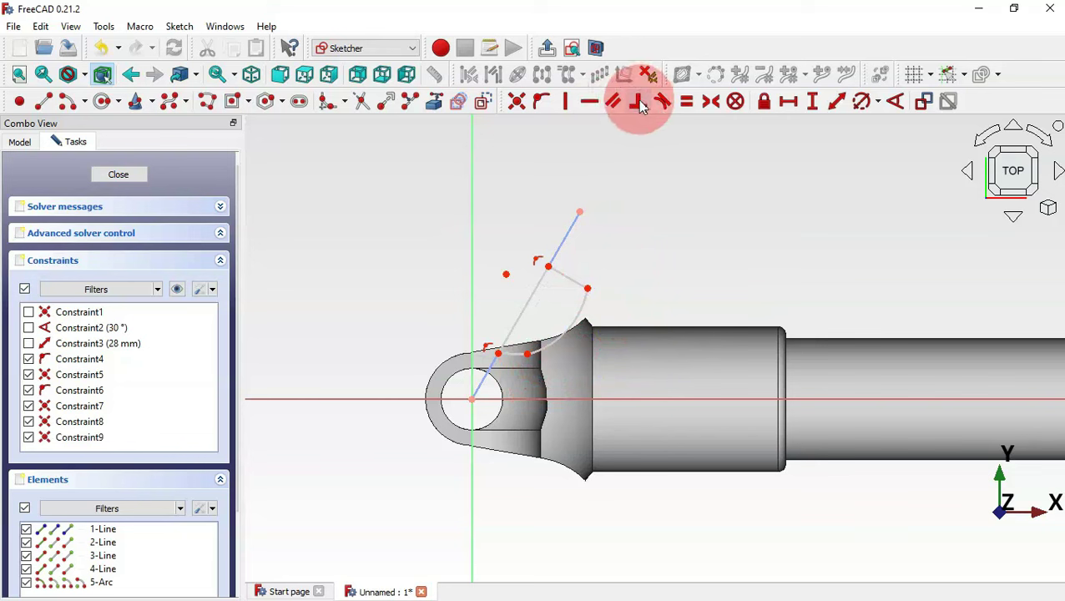
click(565, 273)
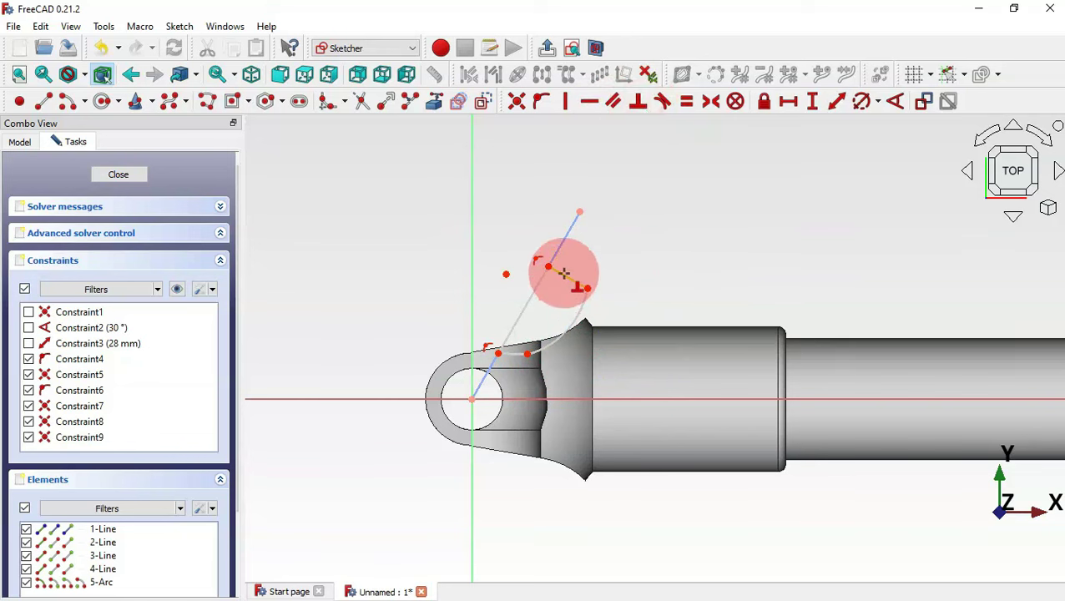
click(540, 280)
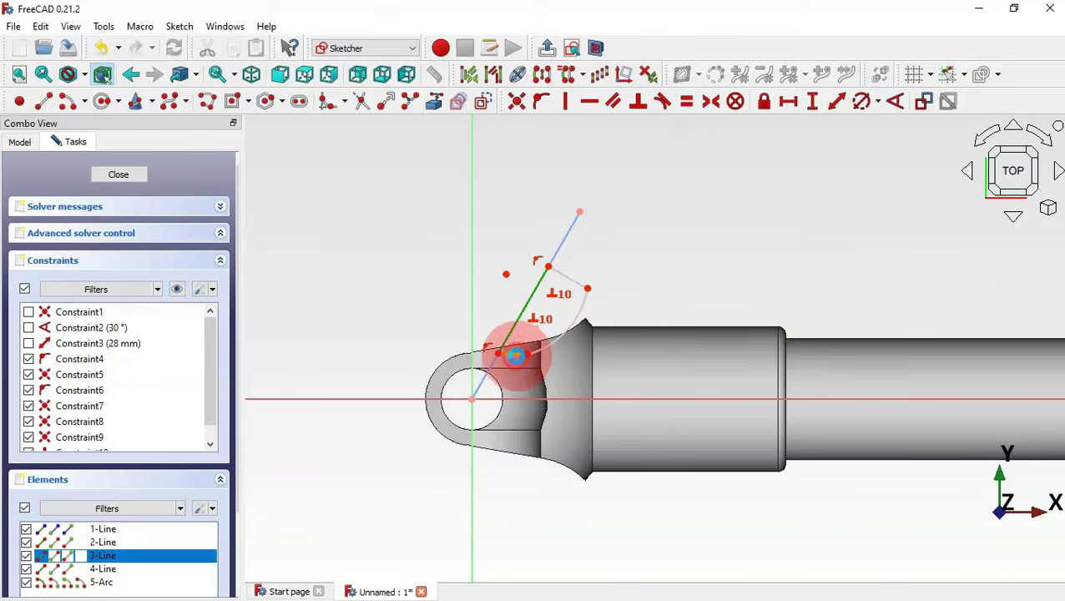
click(515, 355)
click(652, 271)
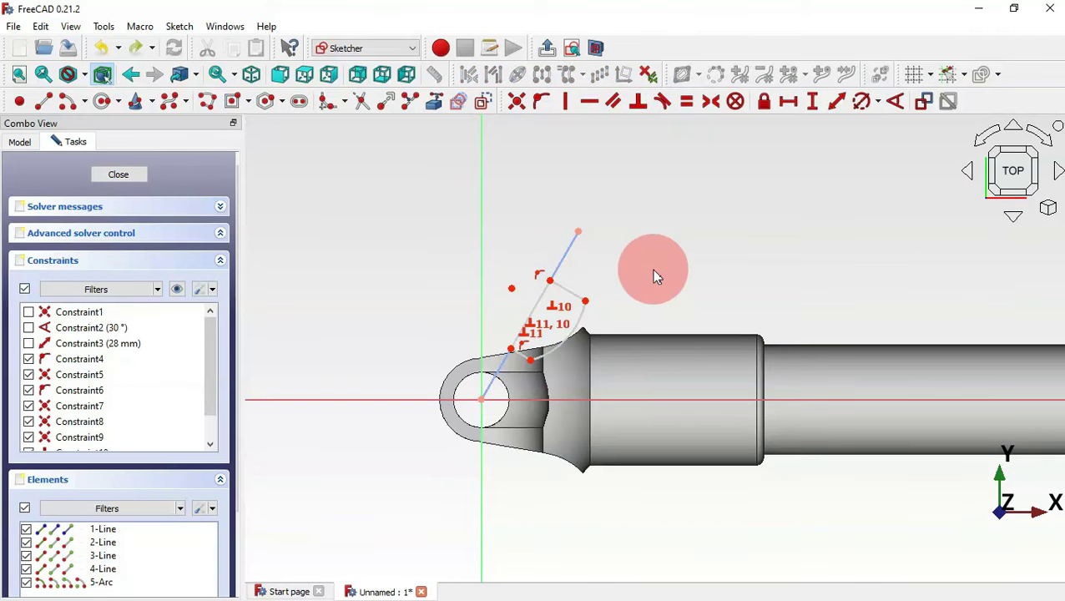
Draw a B-spline along the fillet edge
click(435, 101)
scroll(543, 359, up, 3)
click(508, 381)
click(603, 337)
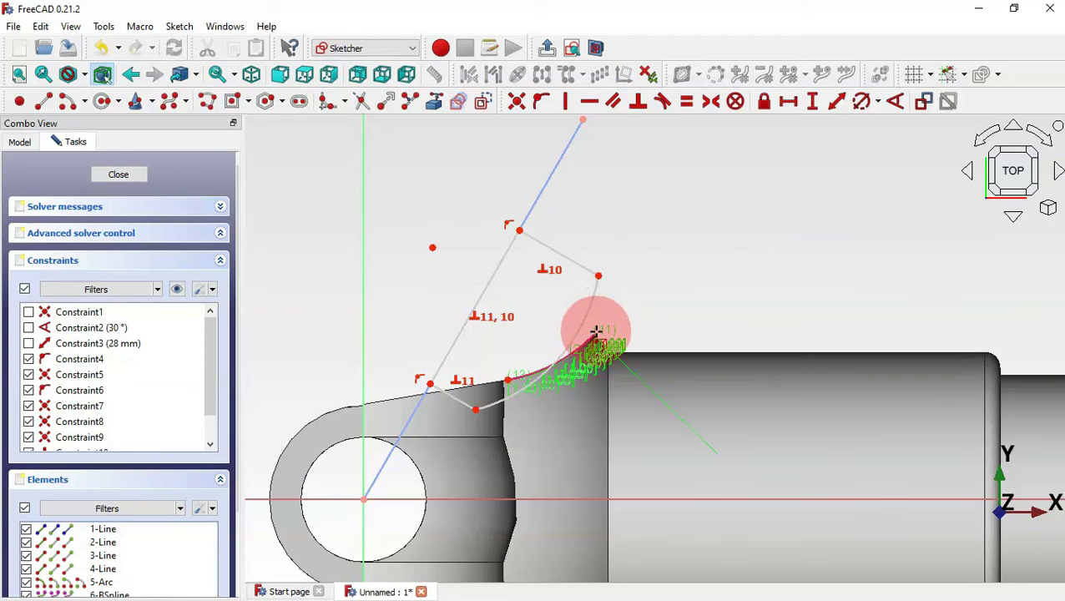
scroll(595, 333, up, 4)
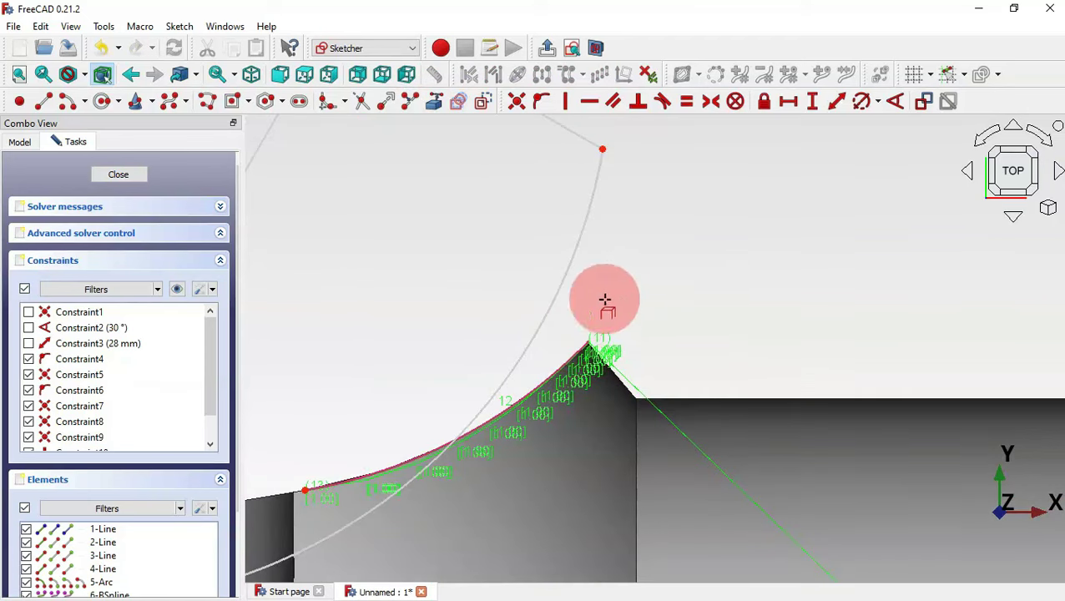
scroll(517, 216, down, 5)
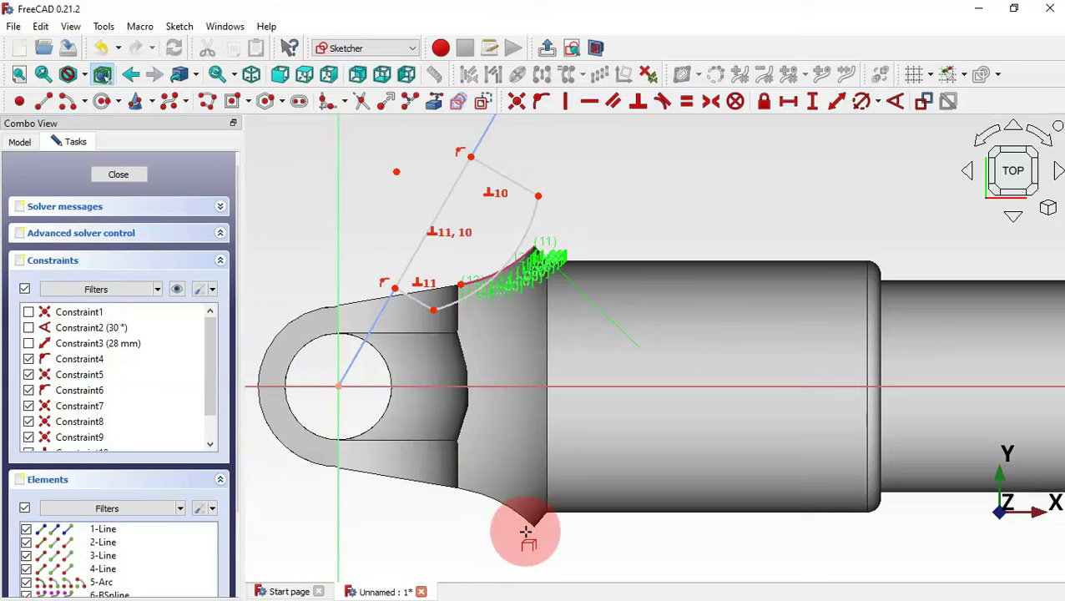
scroll(527, 528, up, 5)
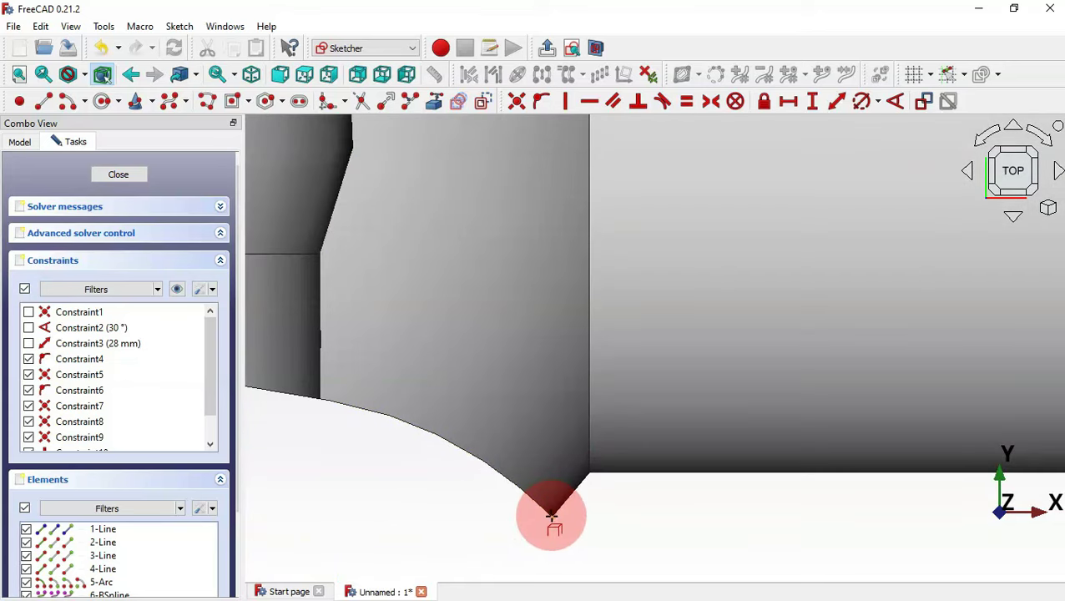
scroll(599, 523, down, 5)
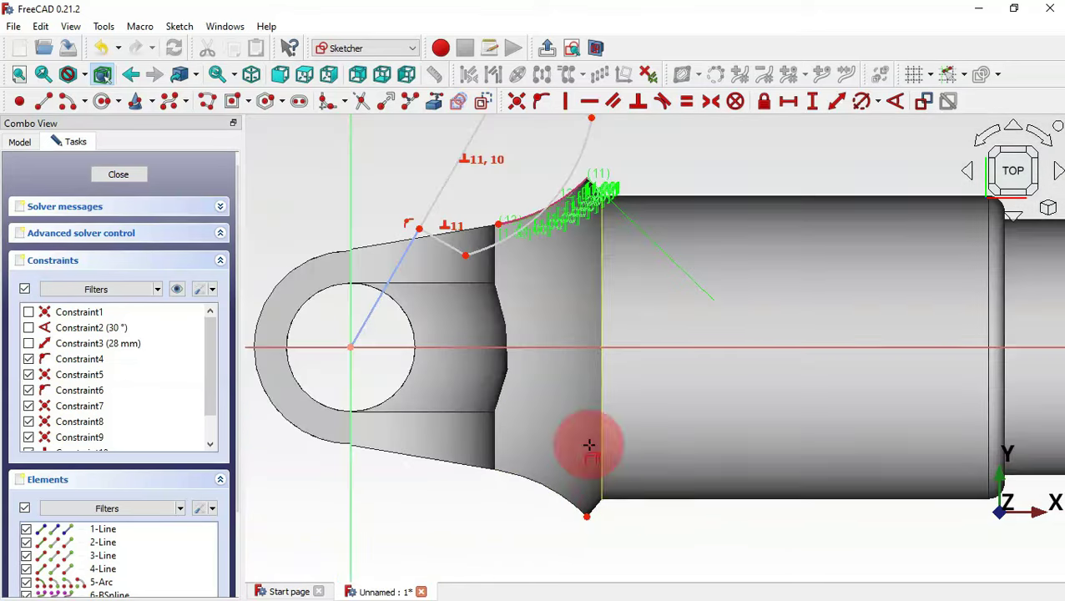
scroll(618, 410, down, 2)
scroll(461, 255, up, 5)
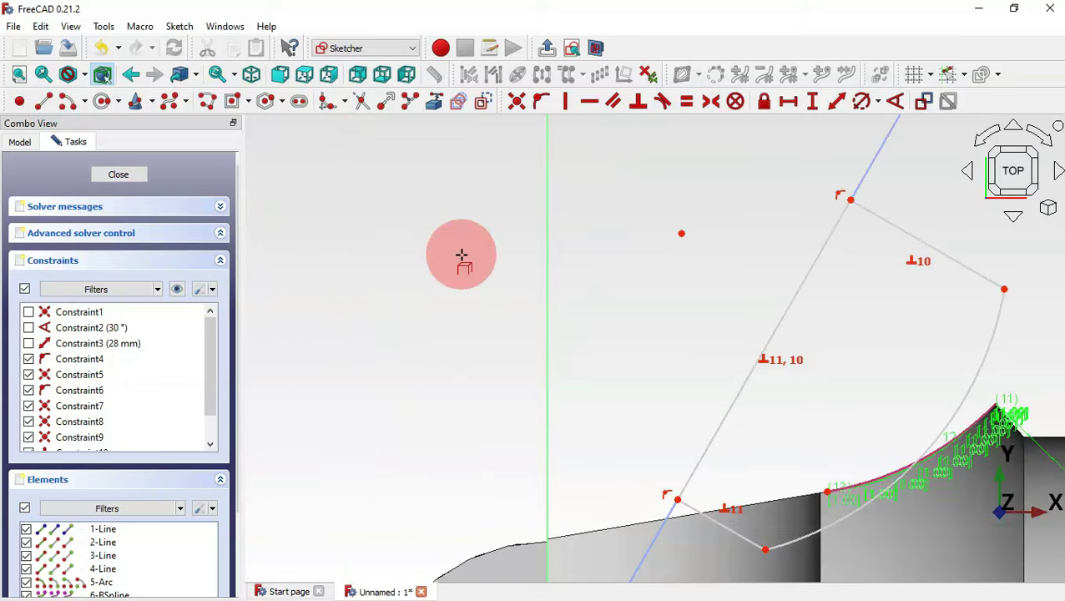
scroll(465, 261, down, 3)
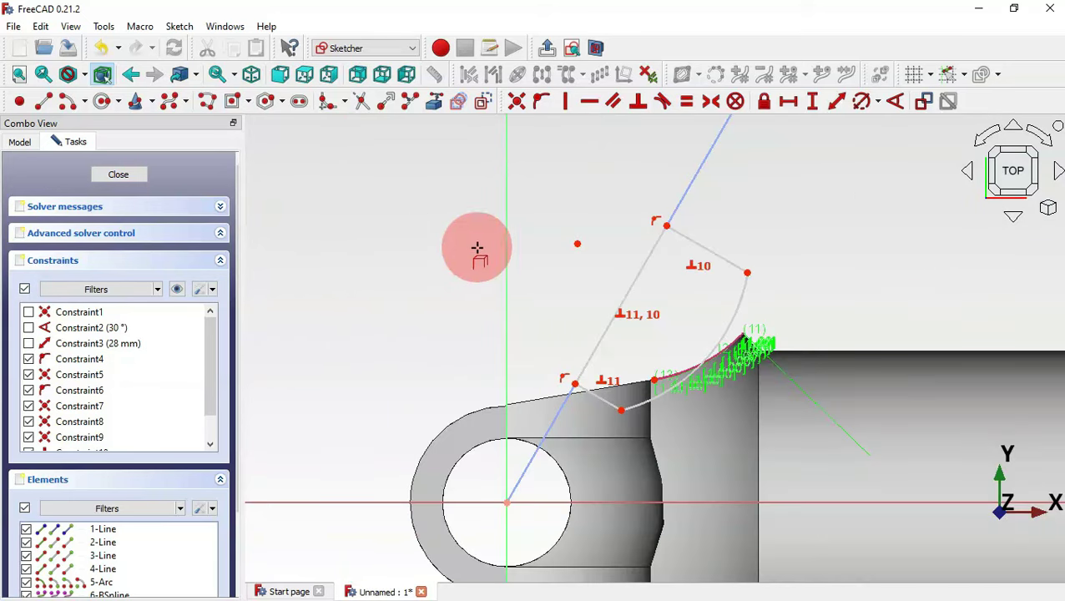
Place the profile corner 6 mm from the hole centre and make the short lower line 7.5 mm
click(838, 101)
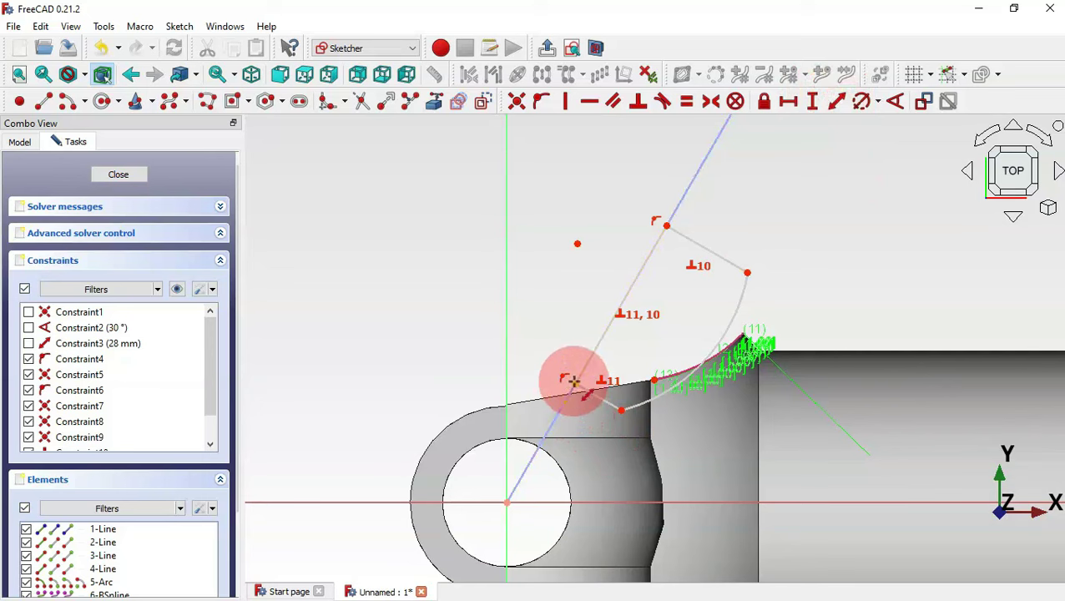
click(575, 382)
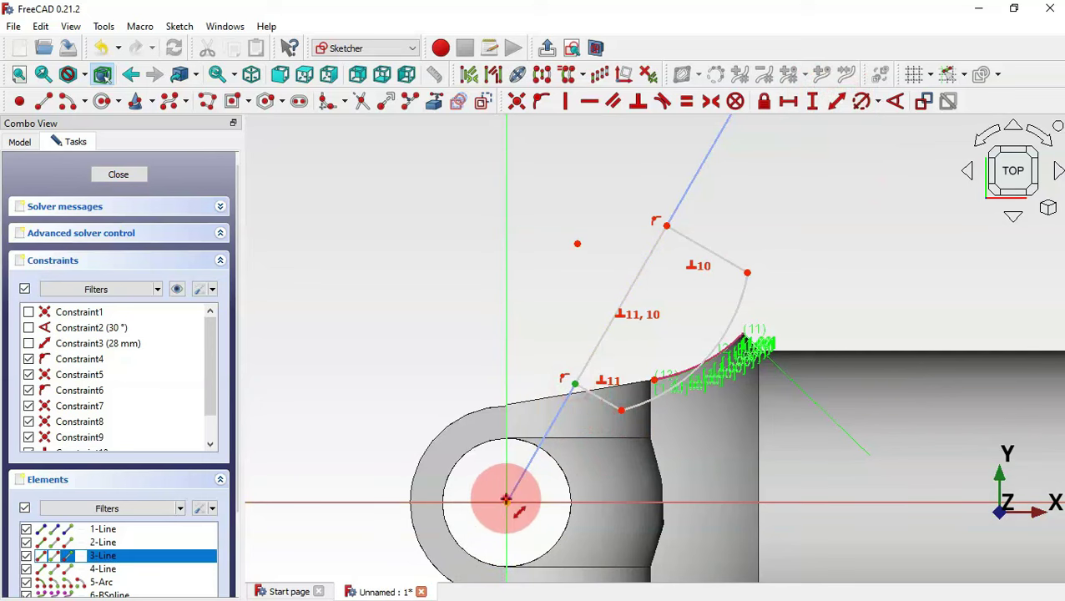
click(506, 499)
text(6)
key(Return)
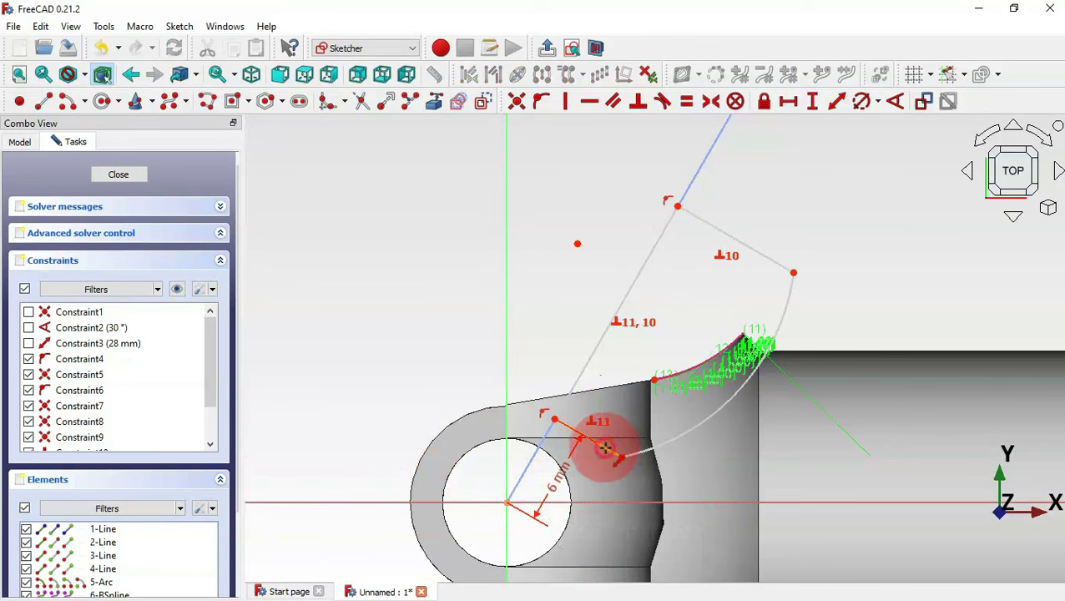
click(605, 448)
text(7.5)
key(Return)
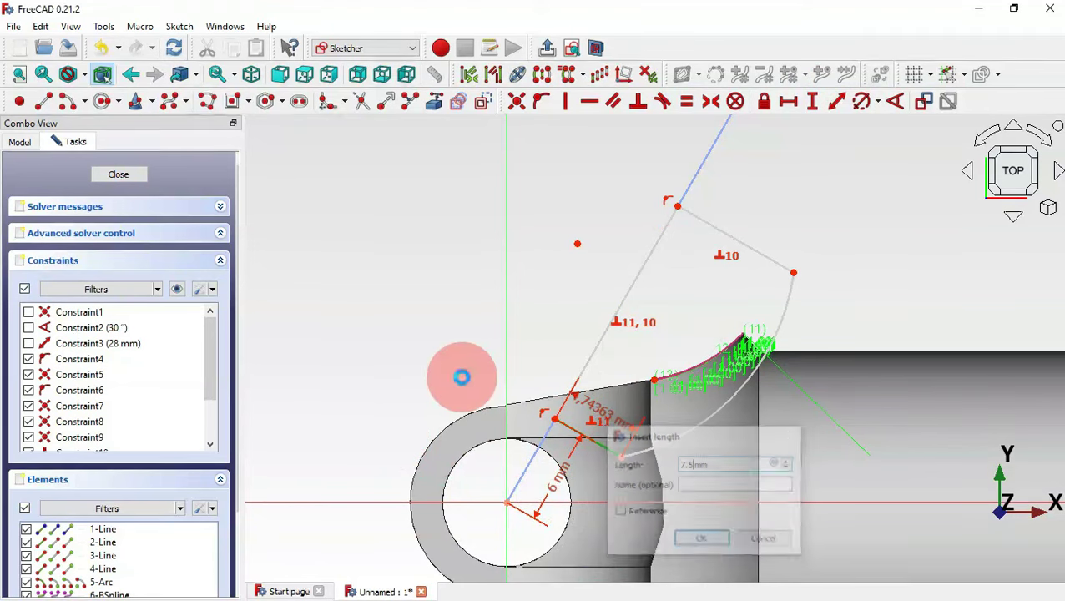
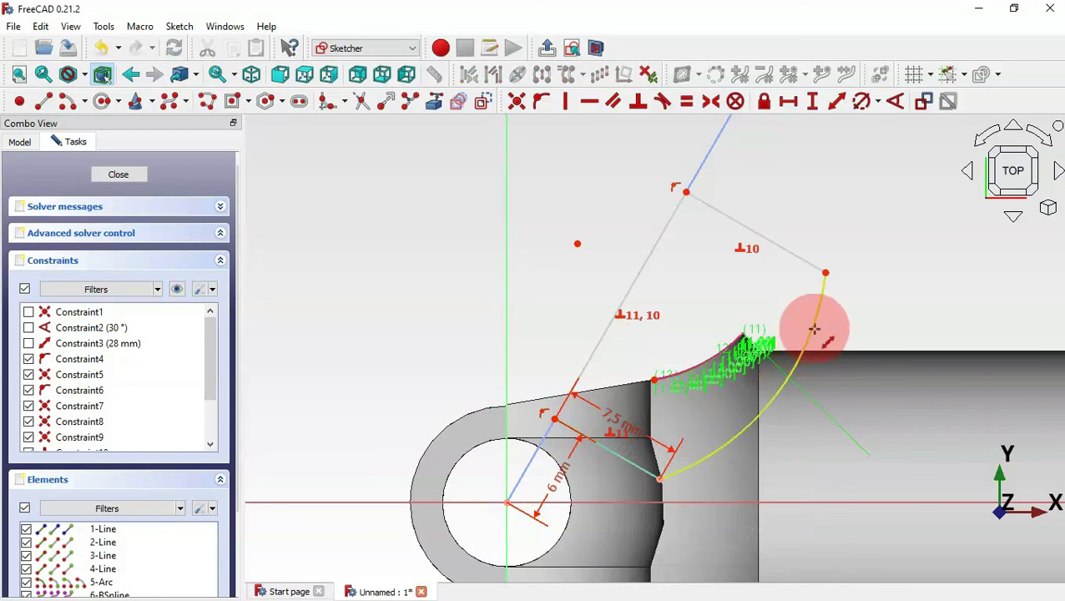
Constrain the profile's outer arc to R10 mm and drag its endpoint onto the curved edge
click(860, 103)
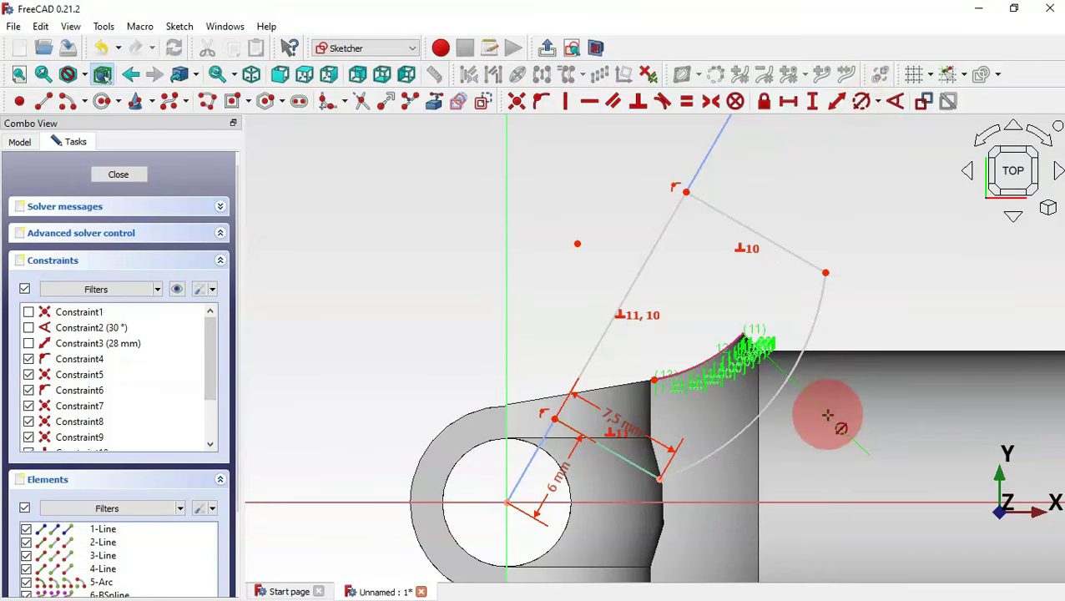
click(773, 401)
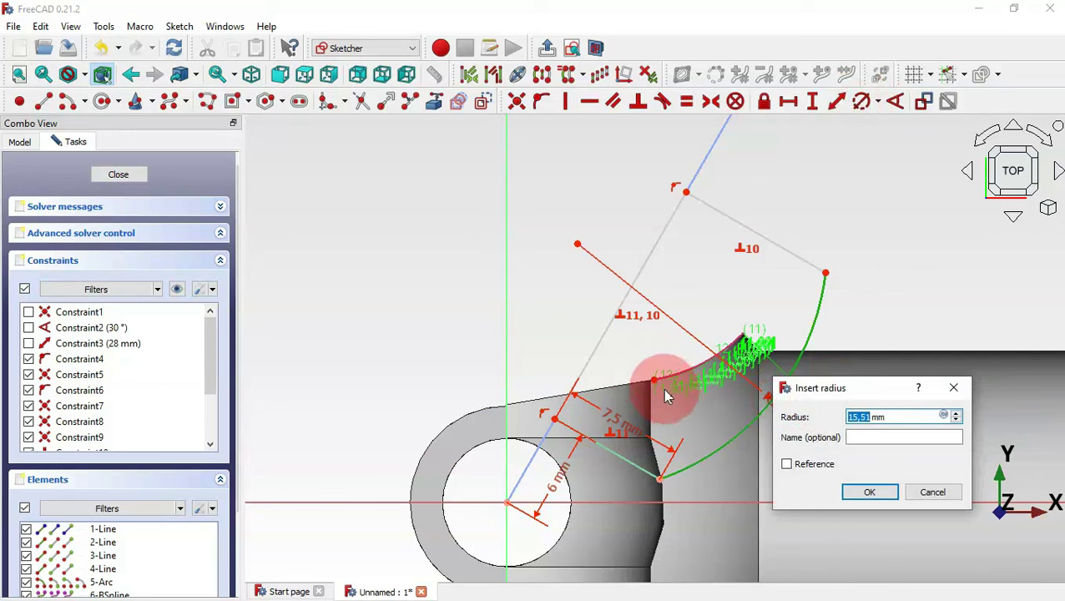
key(Return)
scroll(785, 345, up, 1)
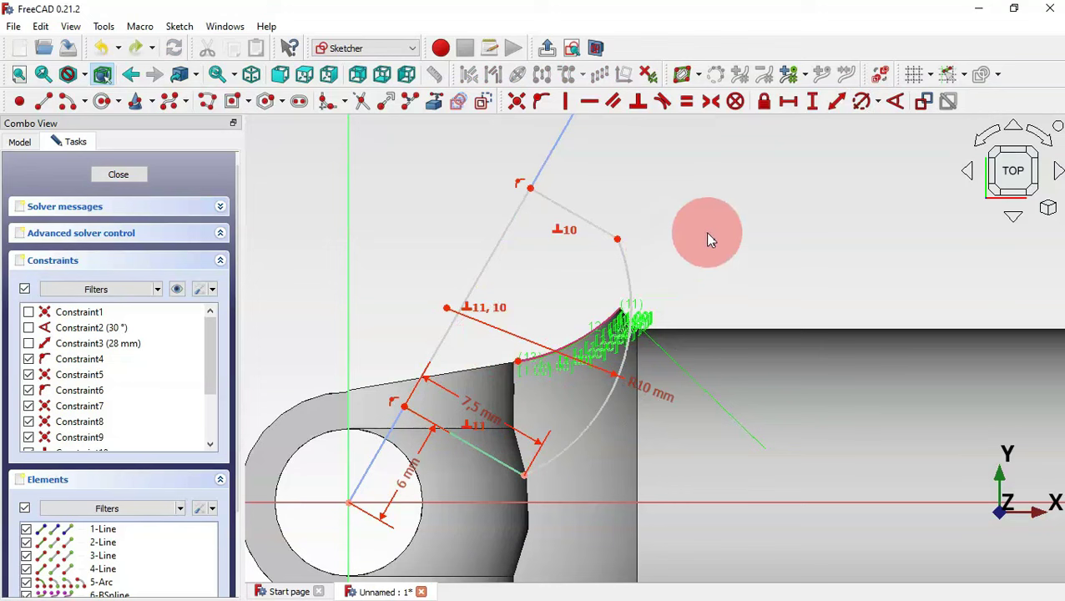
mouse_move(616, 235)
mouse_down()
mouse_move(596, 290)
mouse_move(563, 317)
mouse_move(582, 345)
mouse_up()
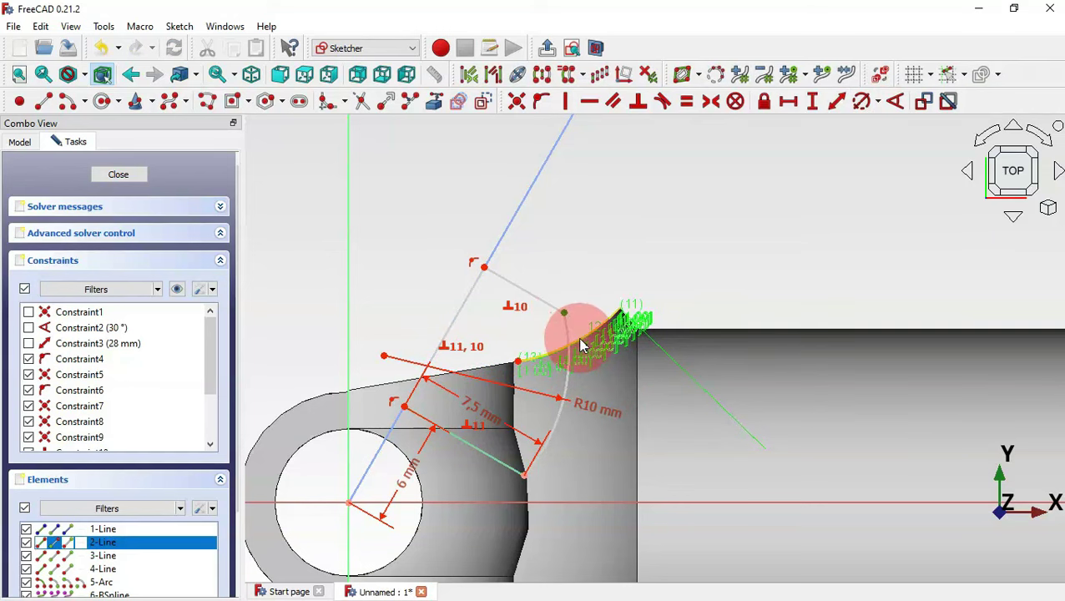
click(582, 345)
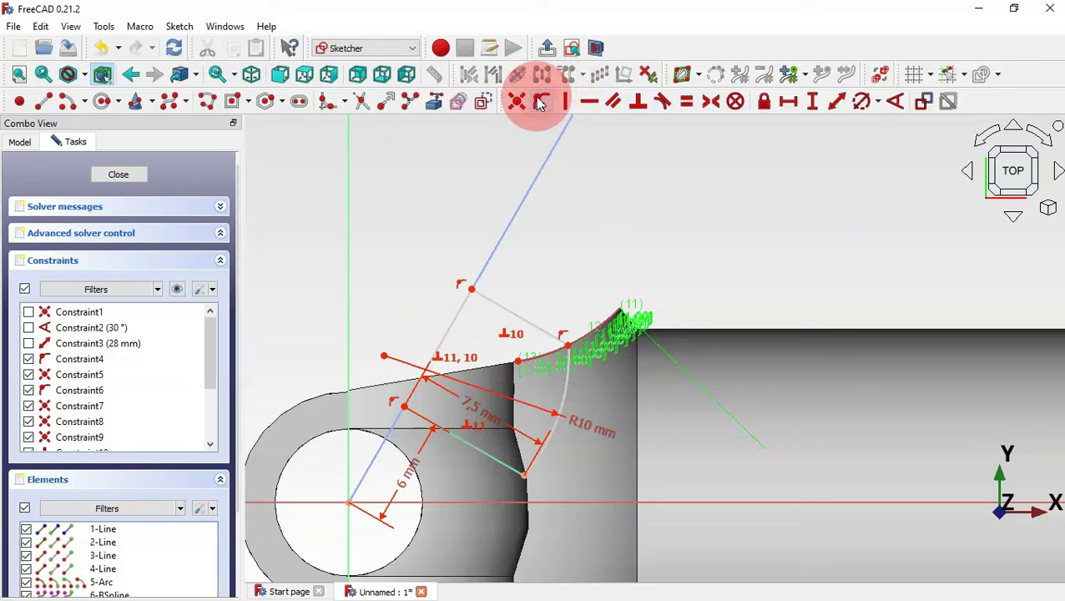
scroll(671, 216, down, 2)
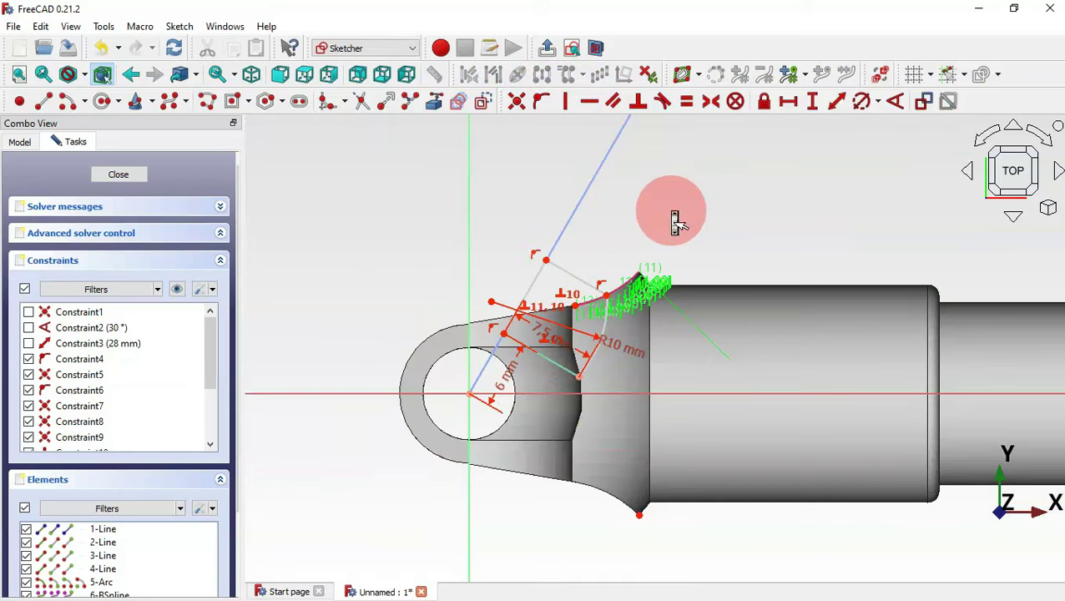
Set a 1.5 mm horizontal distance between the fillet point and the bottom point, then close the sketch
click(796, 105)
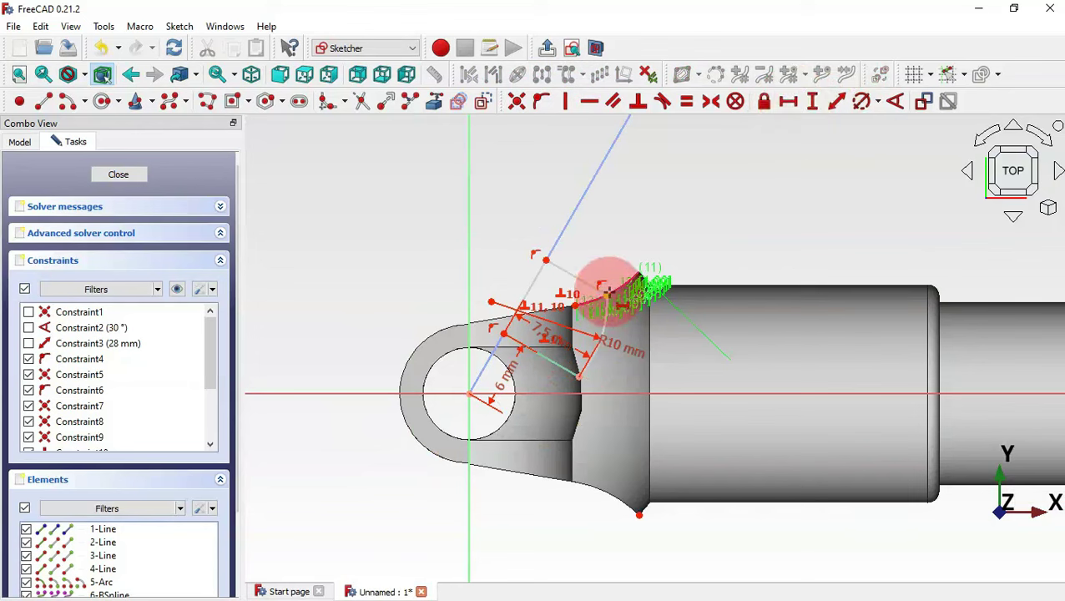
click(607, 294)
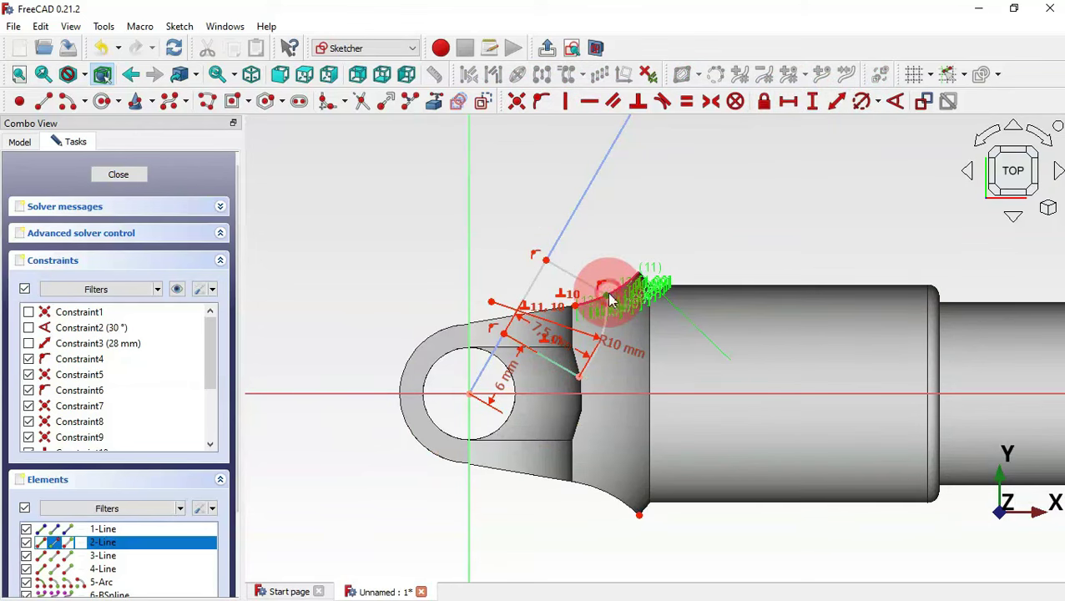
click(639, 511)
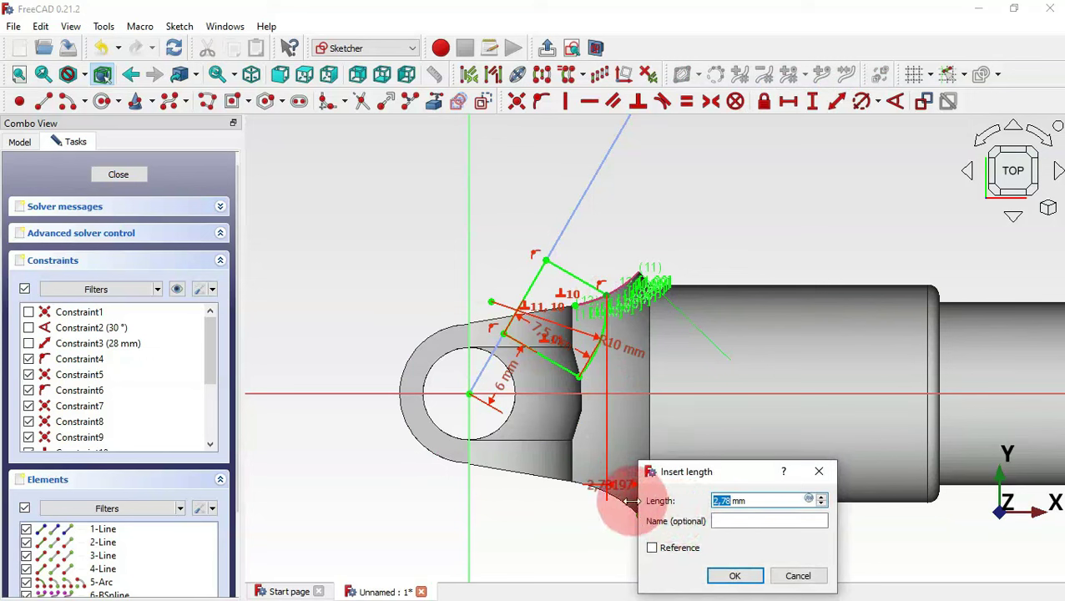
key(Return)
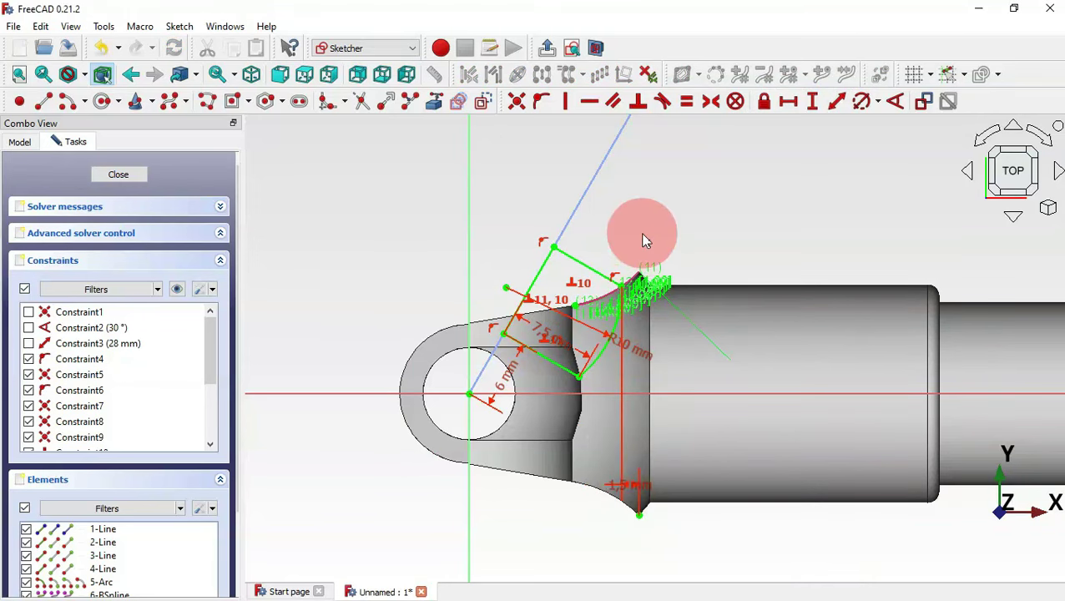
key(Escape)
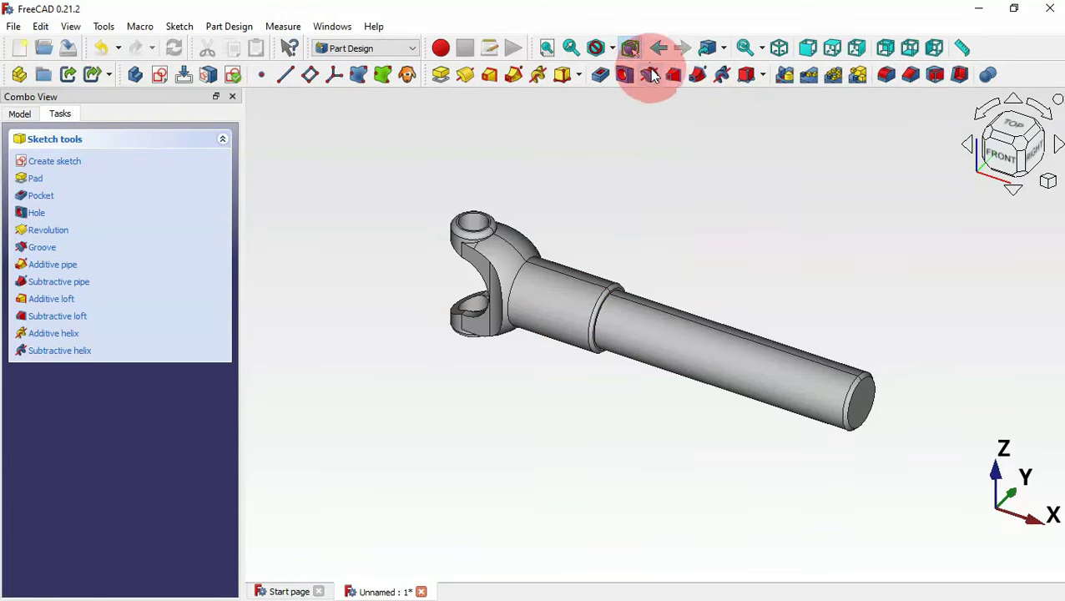
Create a 360° groove from the sketch revolved around Construction line 1
click(651, 76)
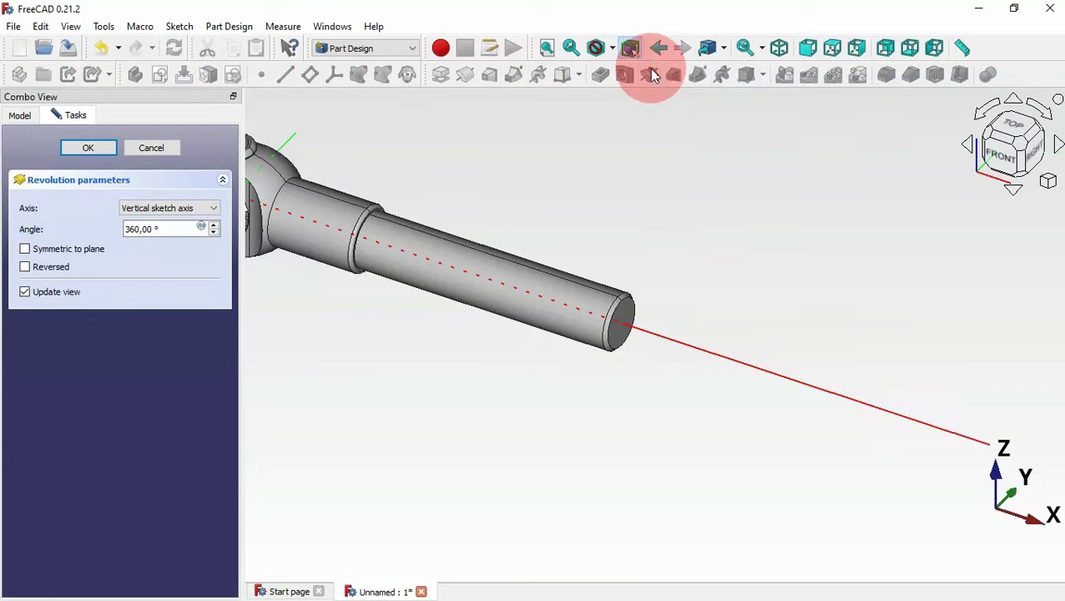
key(v)
key(f)
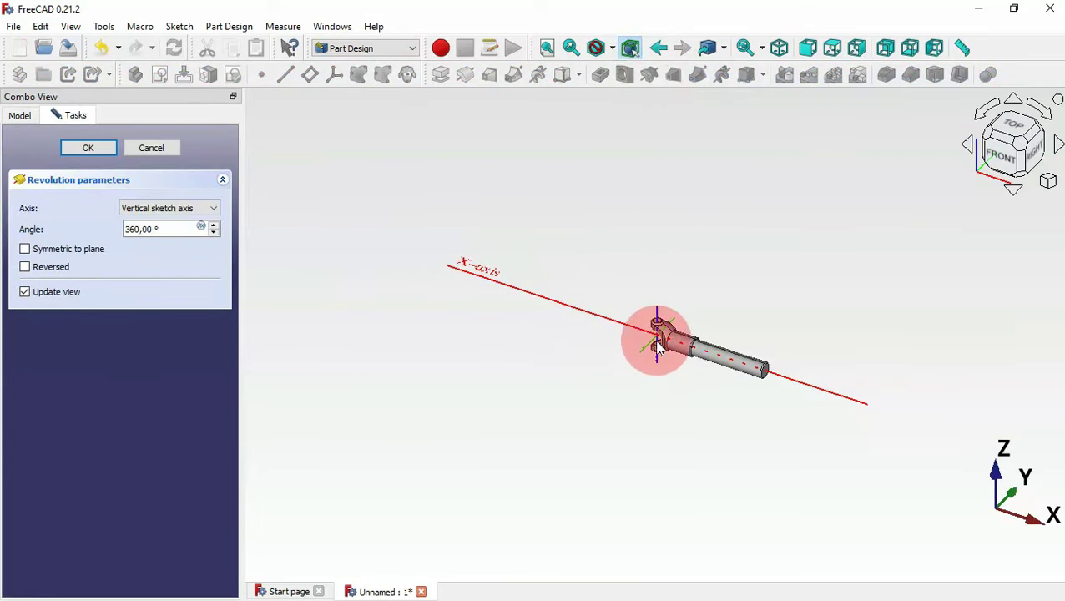
scroll(659, 338, up, 5)
middle_drag(804, 275, 691, 463)
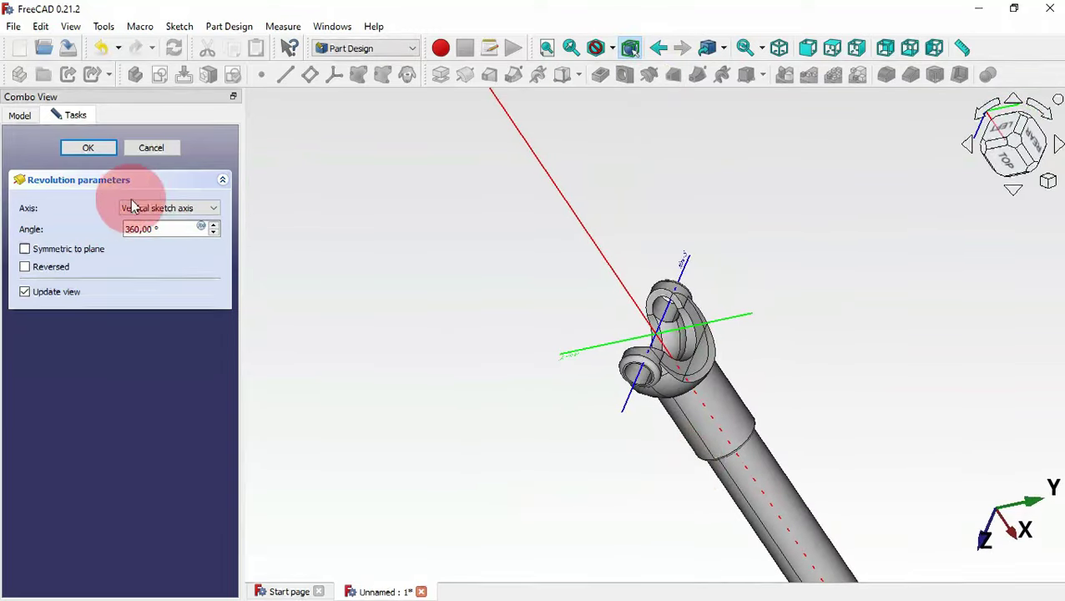
click(185, 208)
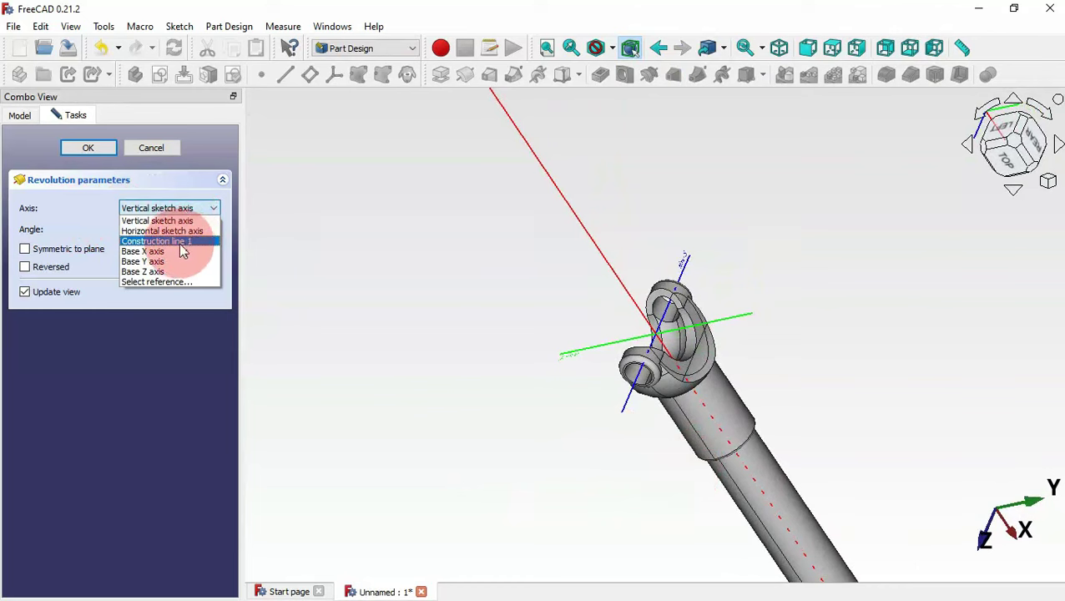
click(187, 241)
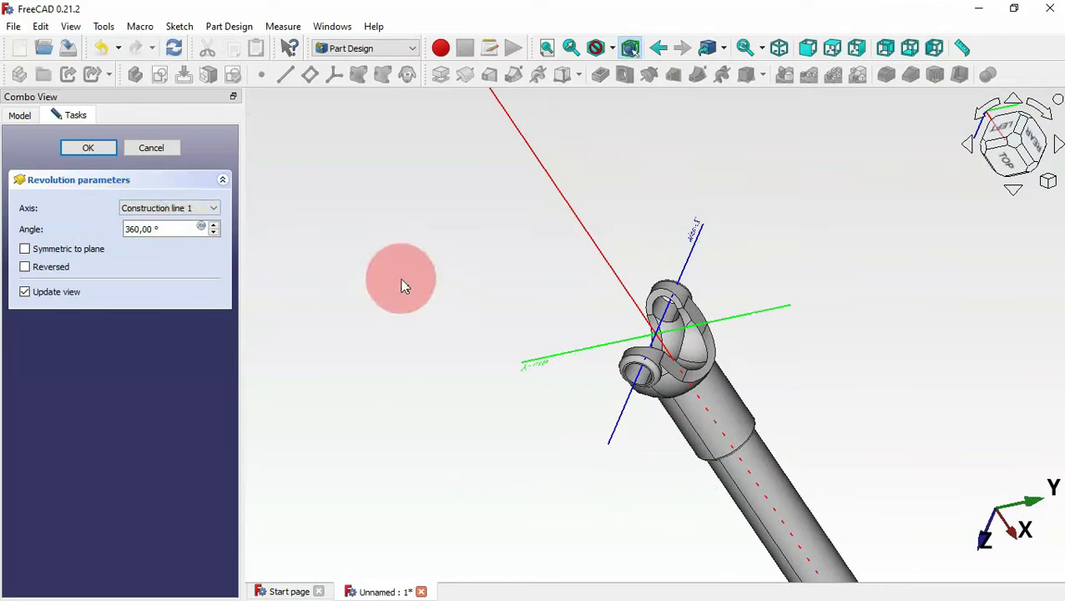
mouse_move(875, 287)
mouse_down()
mouse_move(690, 380)
mouse_move(773, 380)
mouse_move(737, 311)
mouse_move(739, 323)
mouse_up()
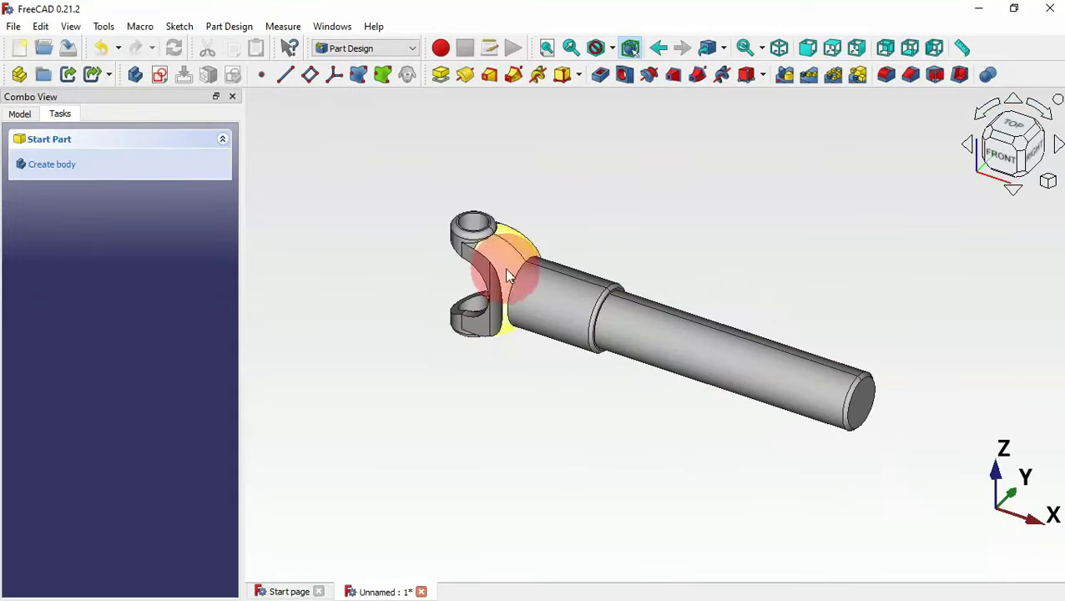
drag(618, 230, 683, 201)
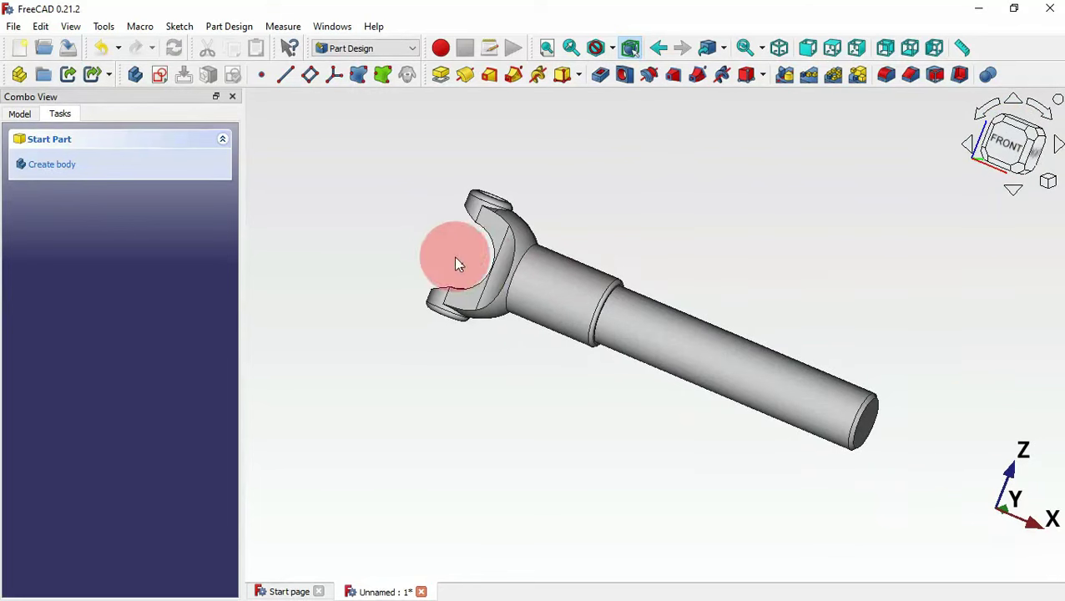
Select Groove001 in the model tree and mirror it across the Base XZ plane
click(25, 114)
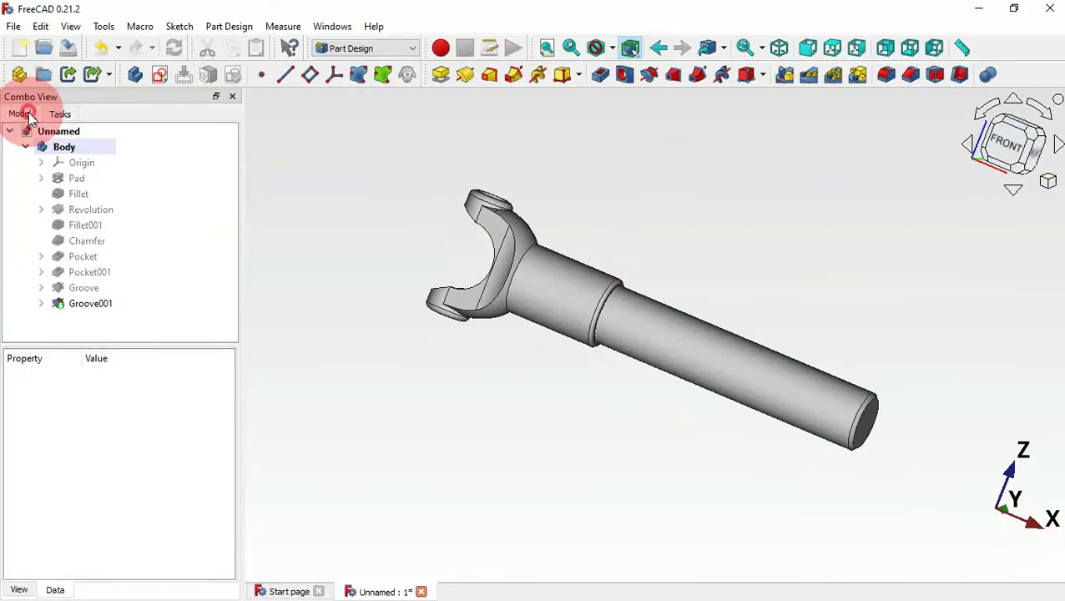
click(92, 325)
click(93, 307)
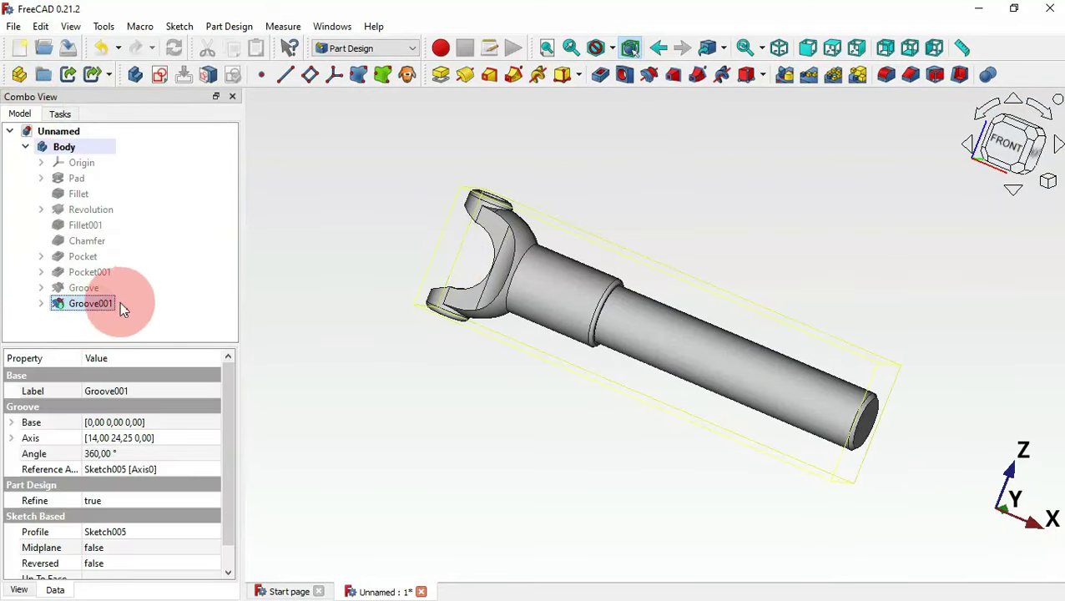
click(789, 74)
middle_drag(707, 162, 647, 228)
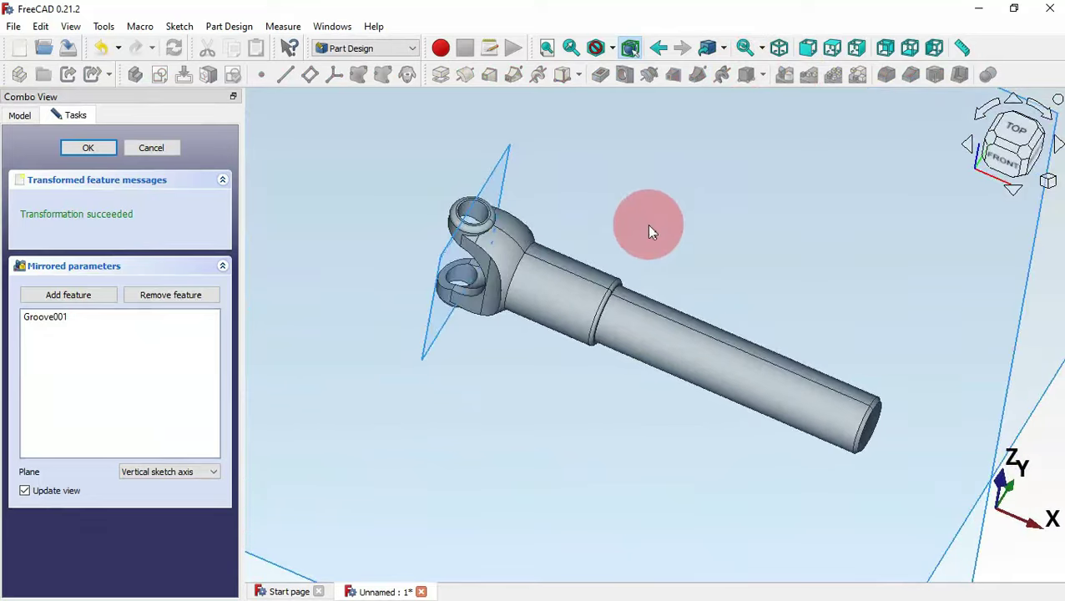
key(0)
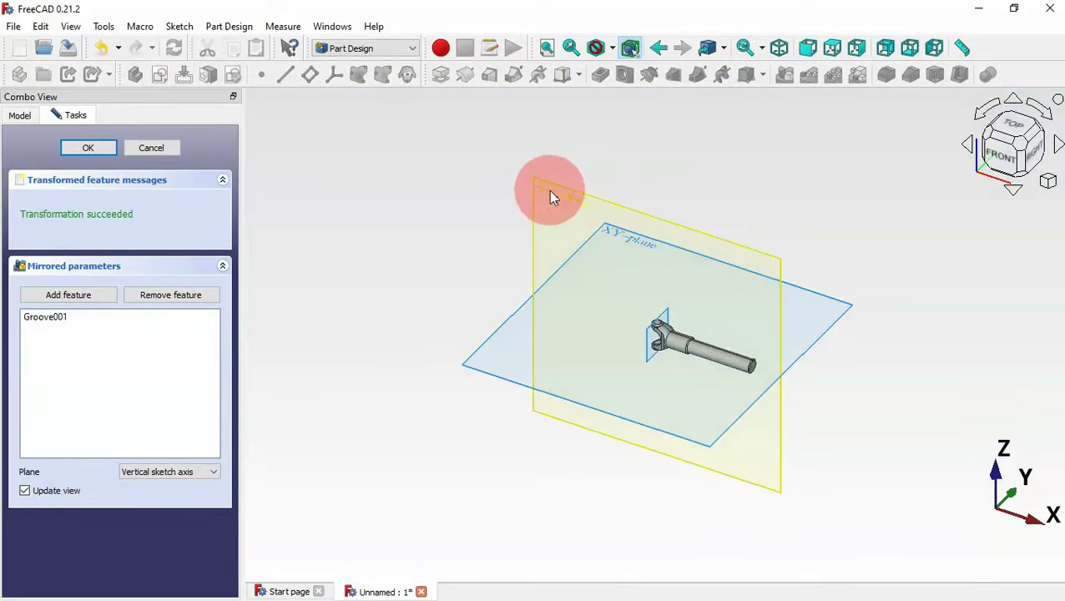
click(167, 475)
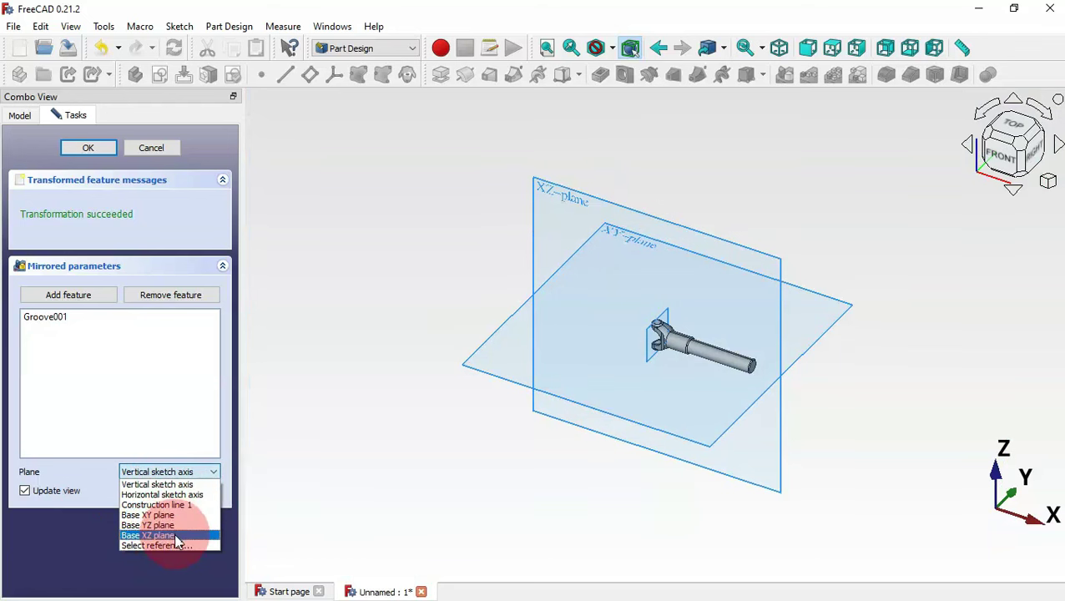
click(159, 535)
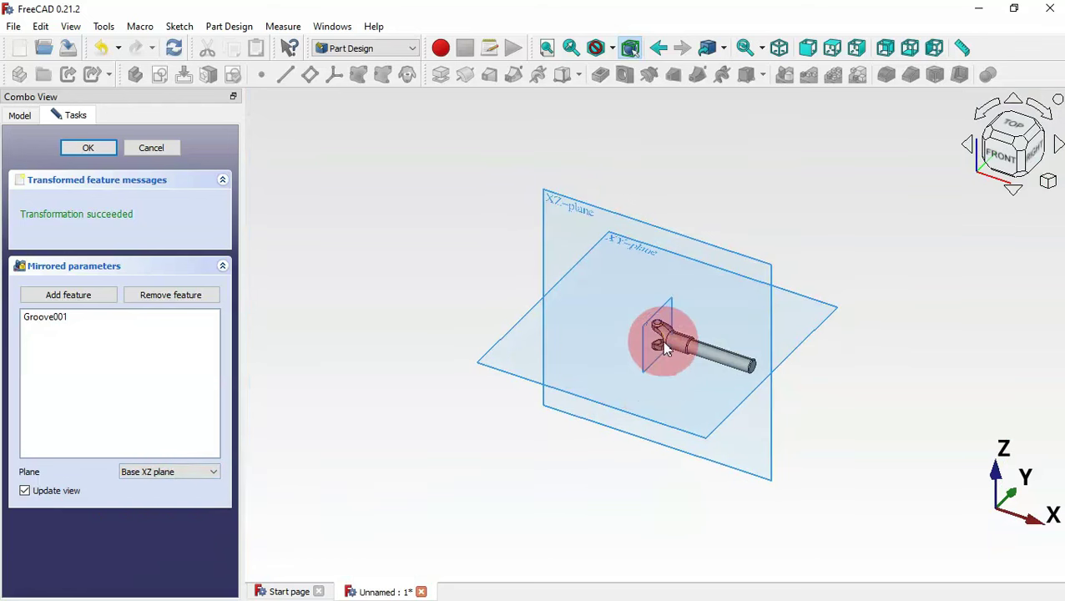
scroll(662, 341, up, 5)
middle_drag(659, 363, 804, 357)
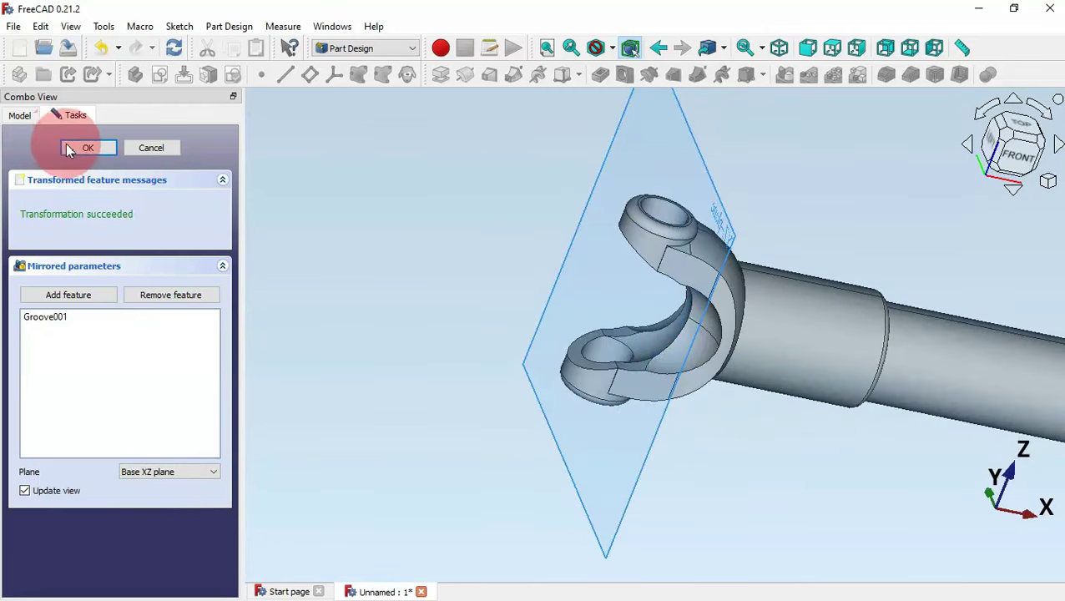
click(78, 148)
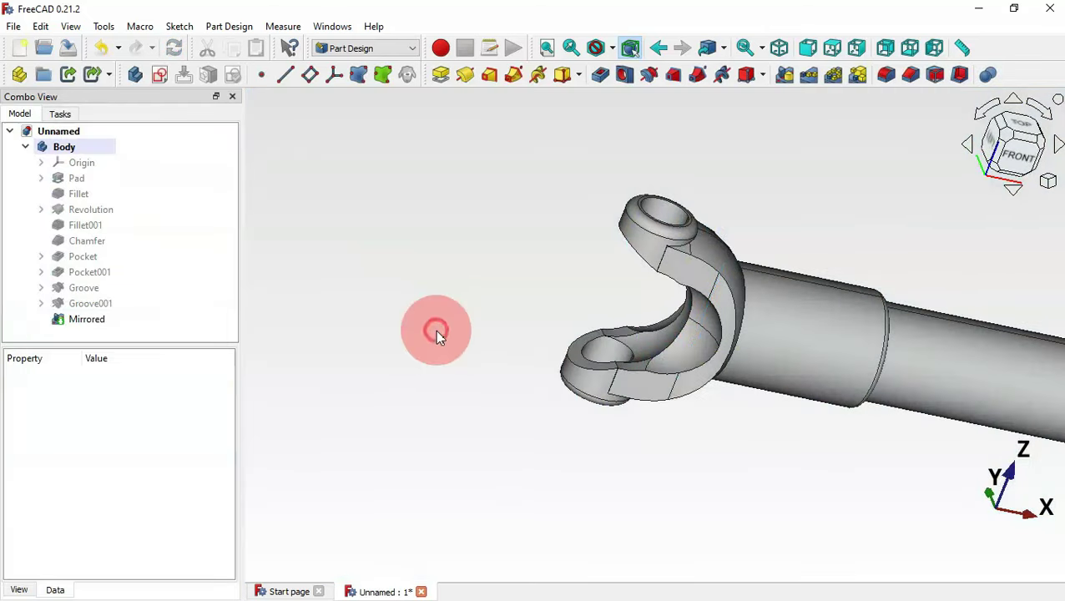
Create a sketch on the XZ plane and draw a small rectangle near the yoke end
key(0)
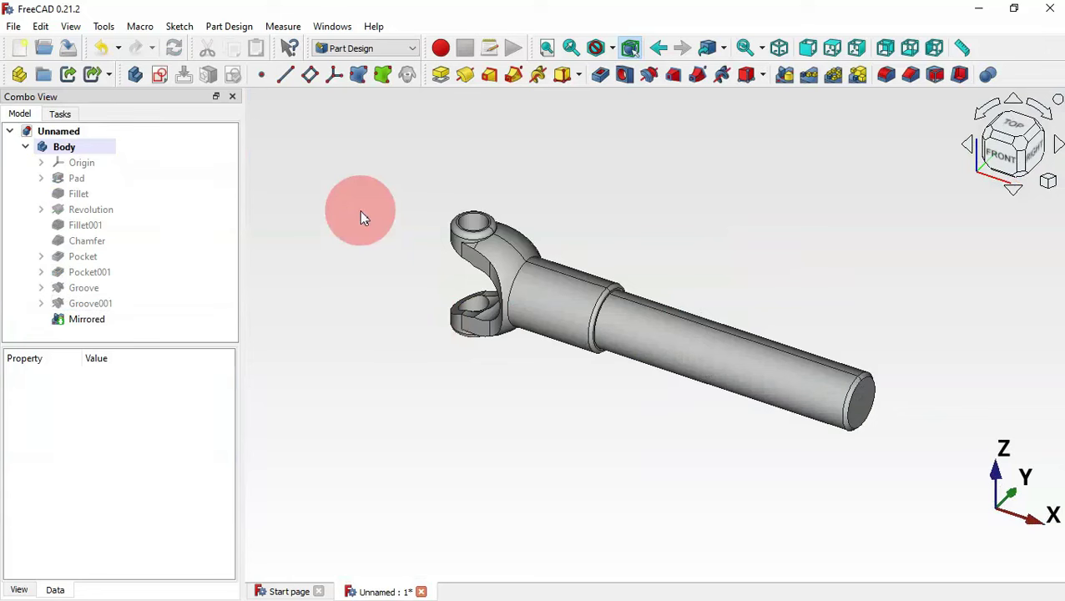
click(159, 74)
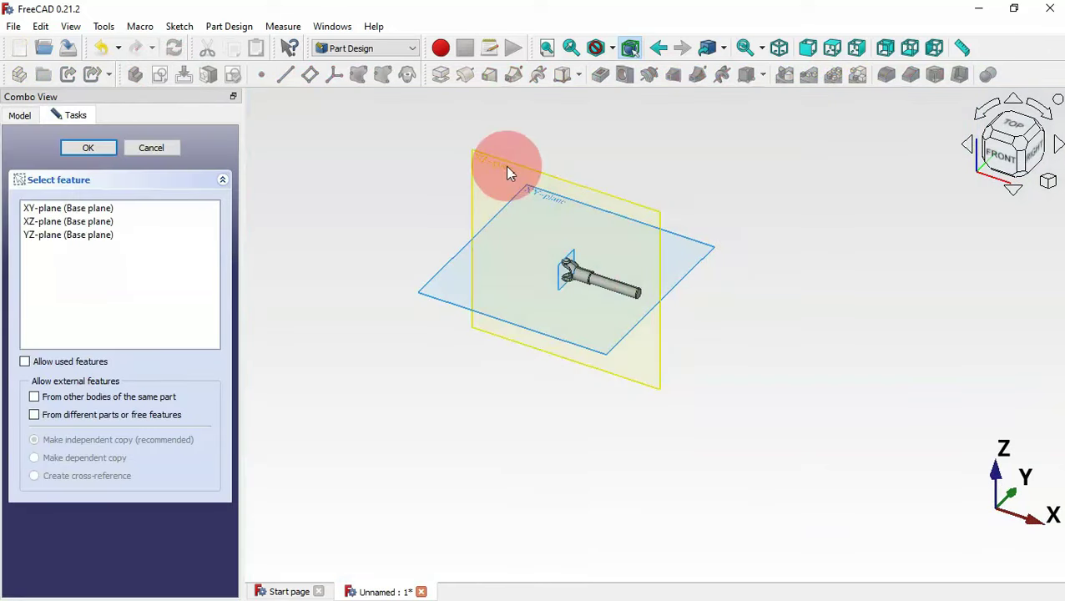
click(505, 165)
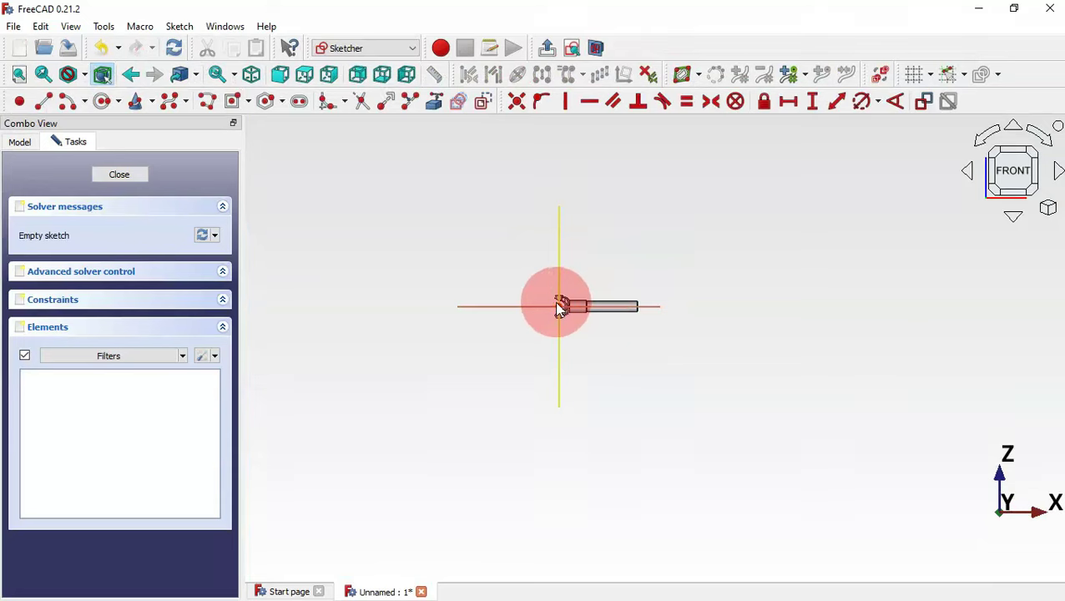
scroll(554, 302, up, 6)
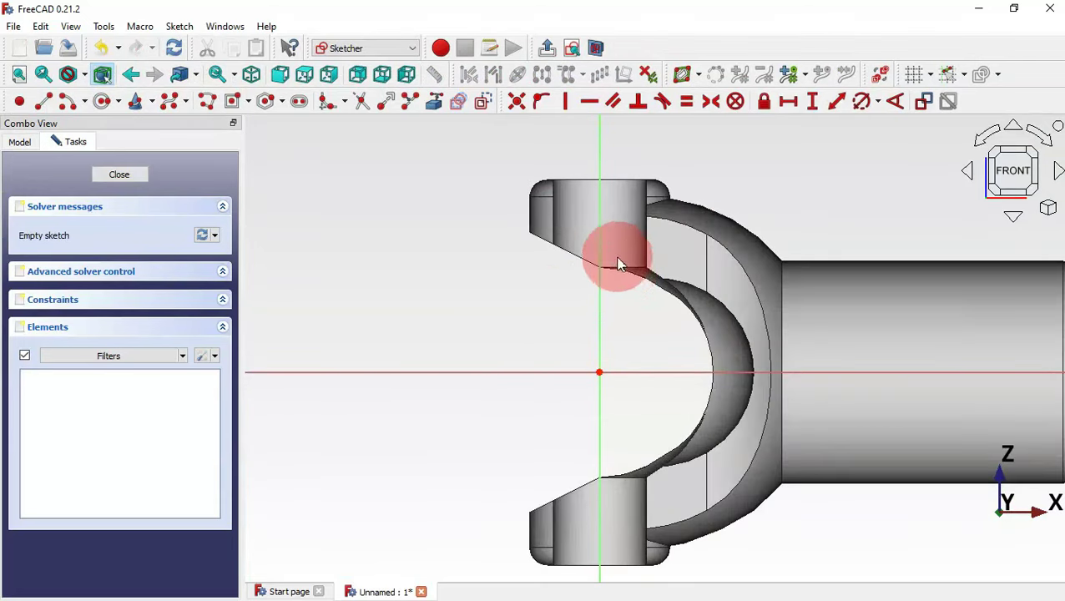
click(247, 104)
click(267, 125)
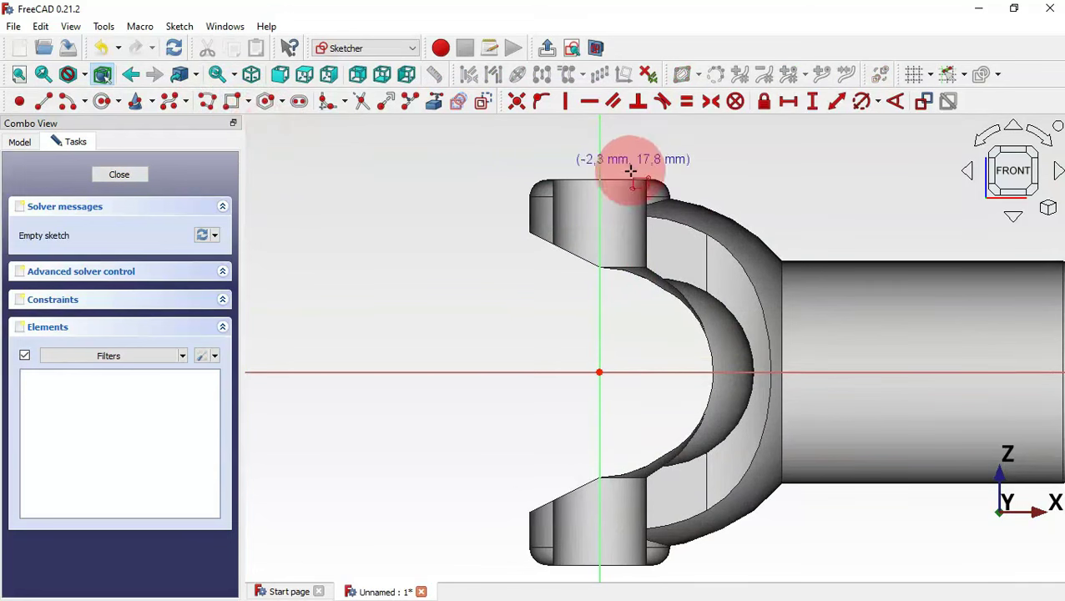
scroll(641, 174, up, 3)
click(603, 237)
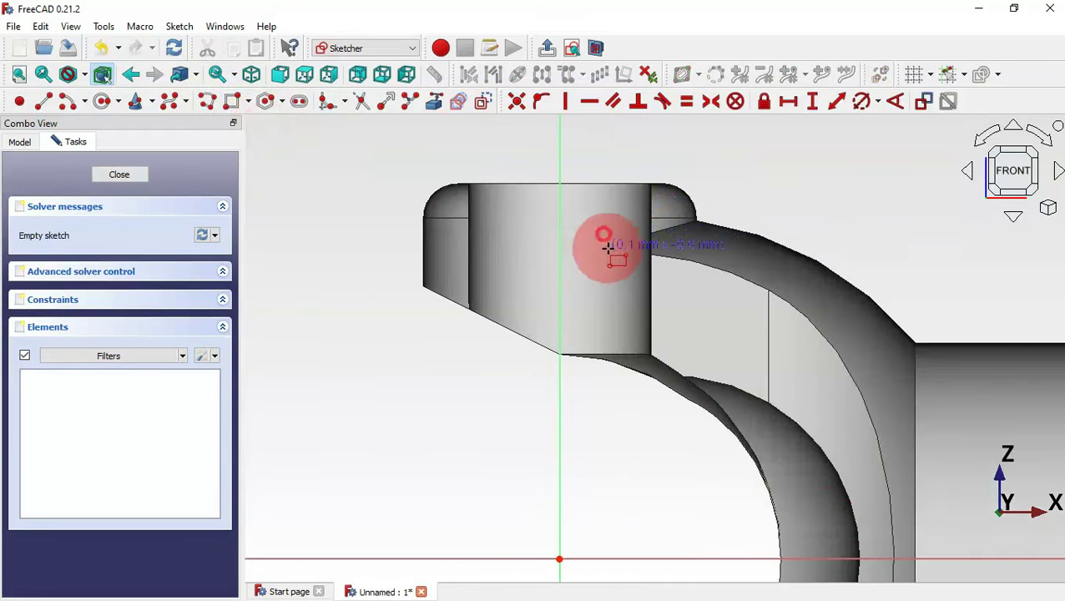
click(628, 298)
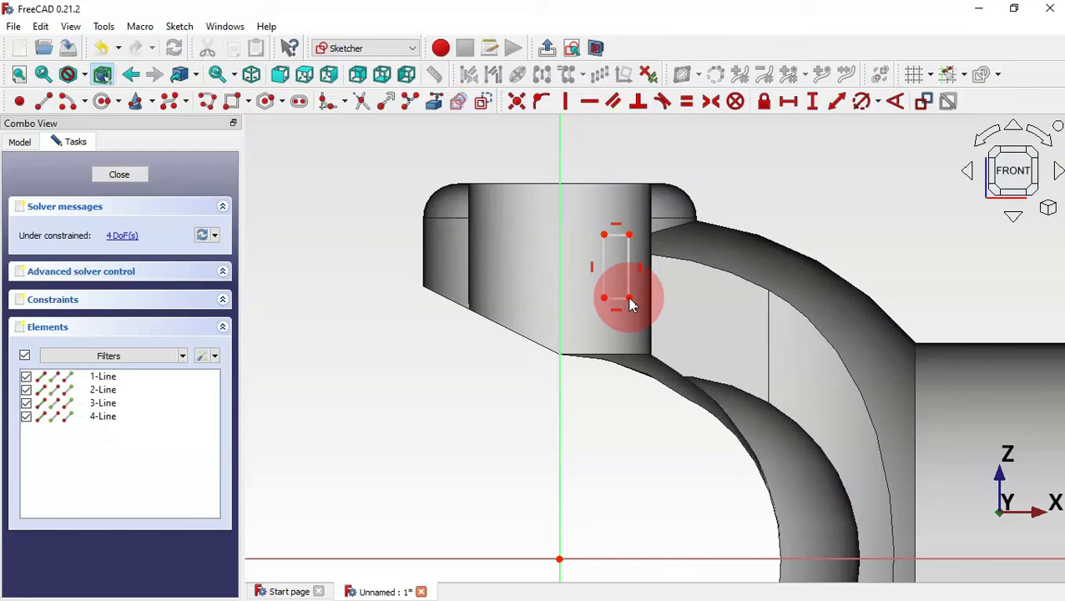
Dimension the rectangle 0.95 mm tall and 0.5 mm wide
click(838, 101)
click(628, 267)
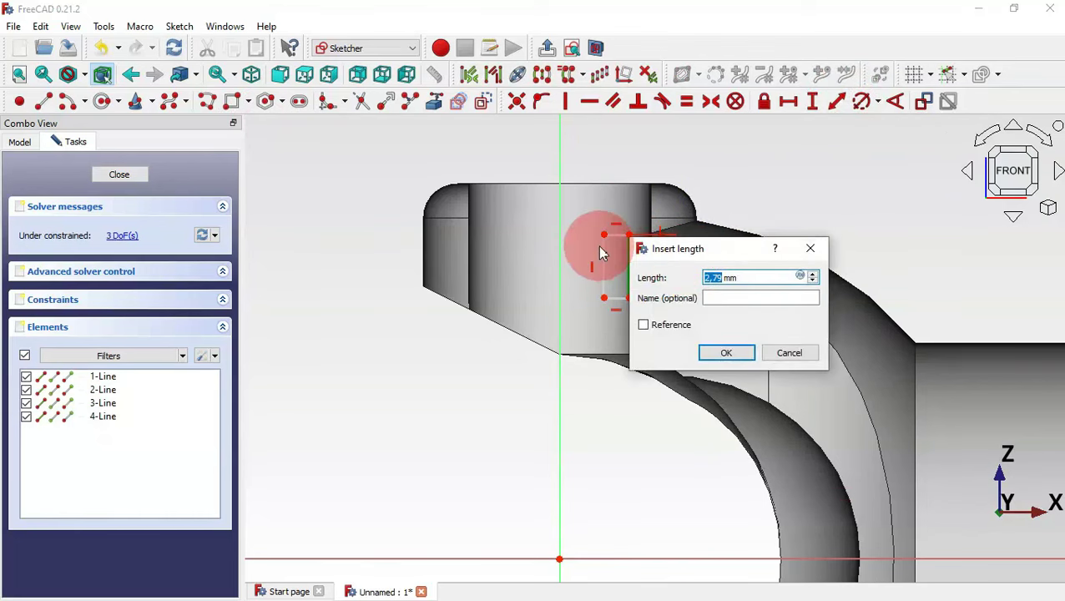
text(0.)
text(05)
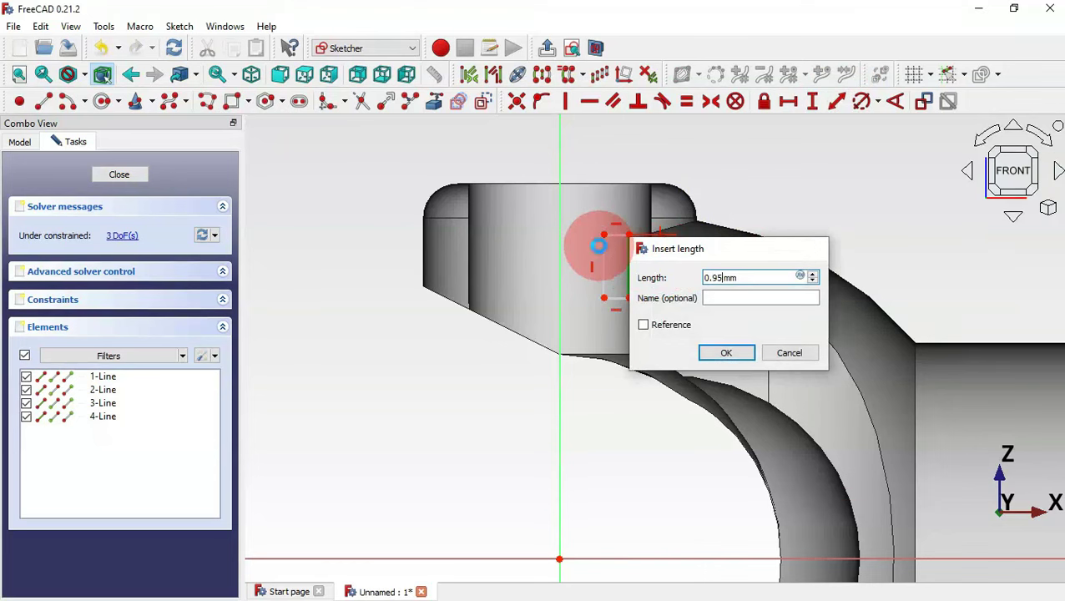
key(Return)
click(618, 255)
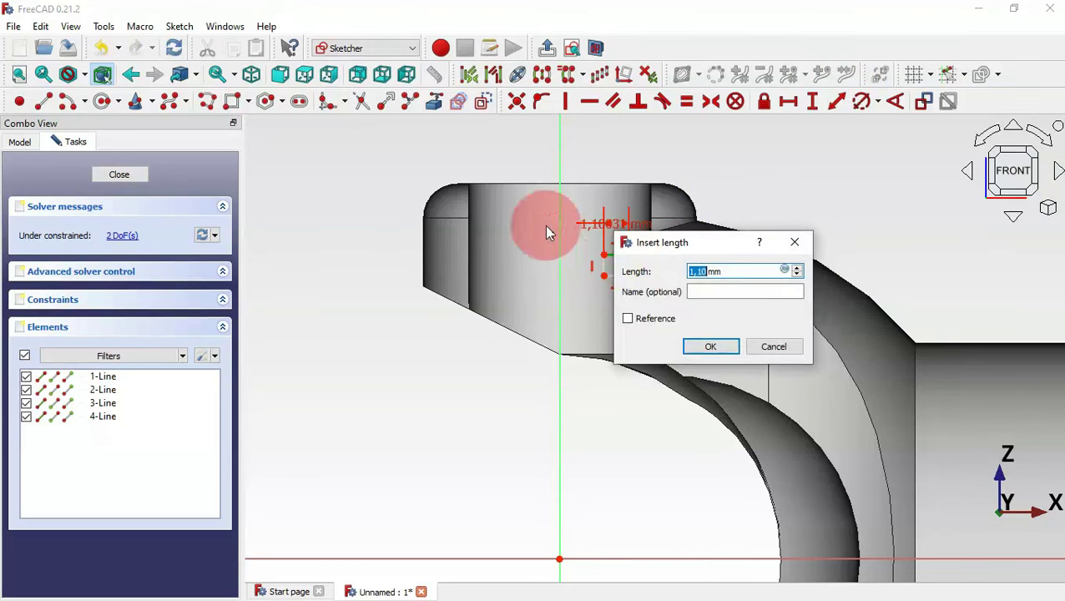
text(0.05)
key(Return)
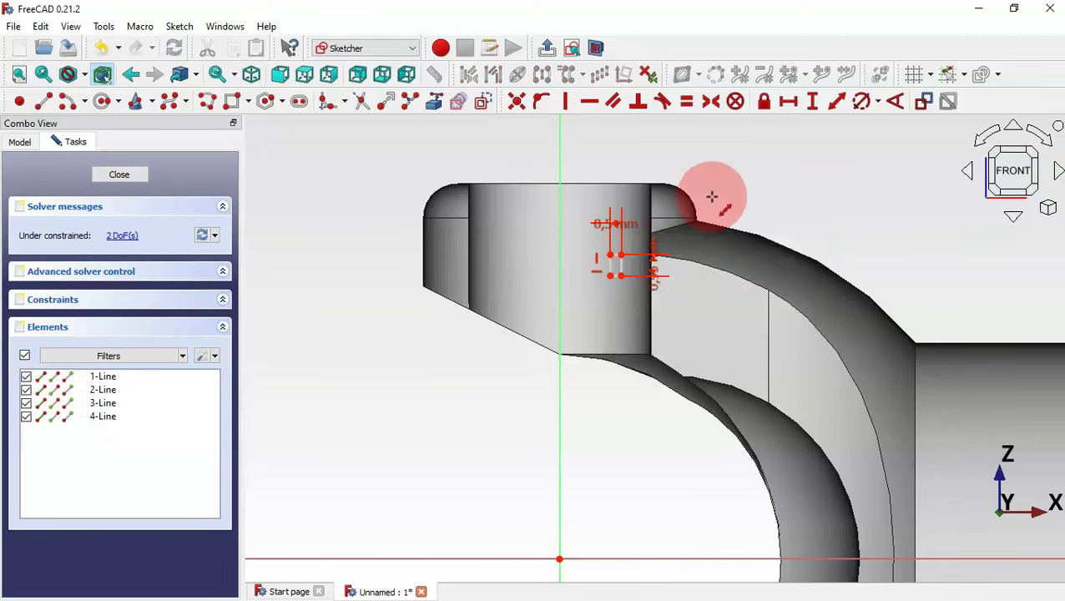
scroll(682, 180, up, 5)
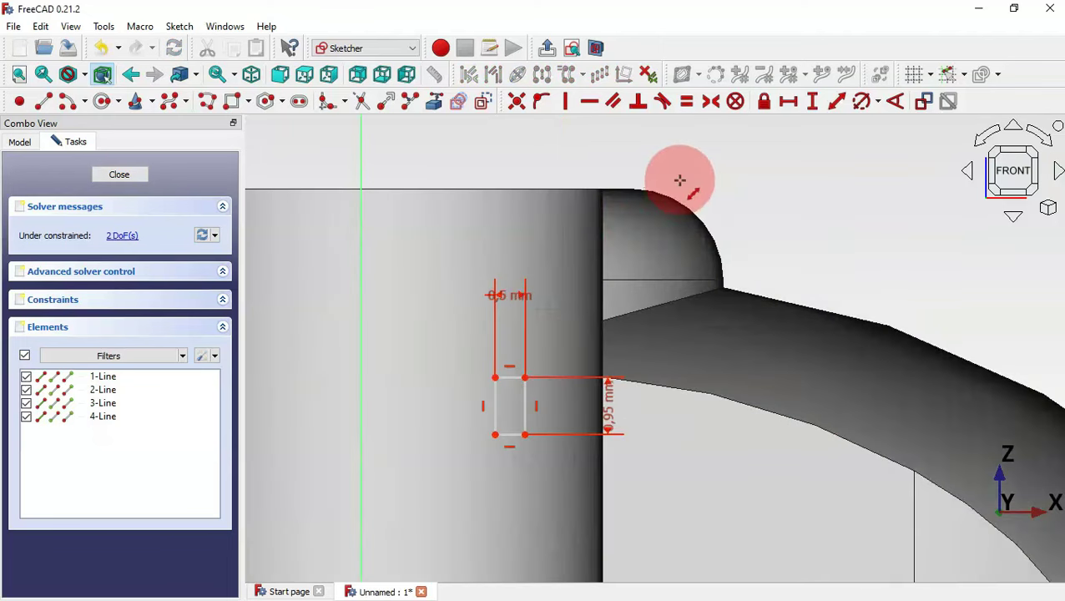
Import the shoulder's horizontal and vertical edges as external geometry and move the rectangle to their corner
click(434, 101)
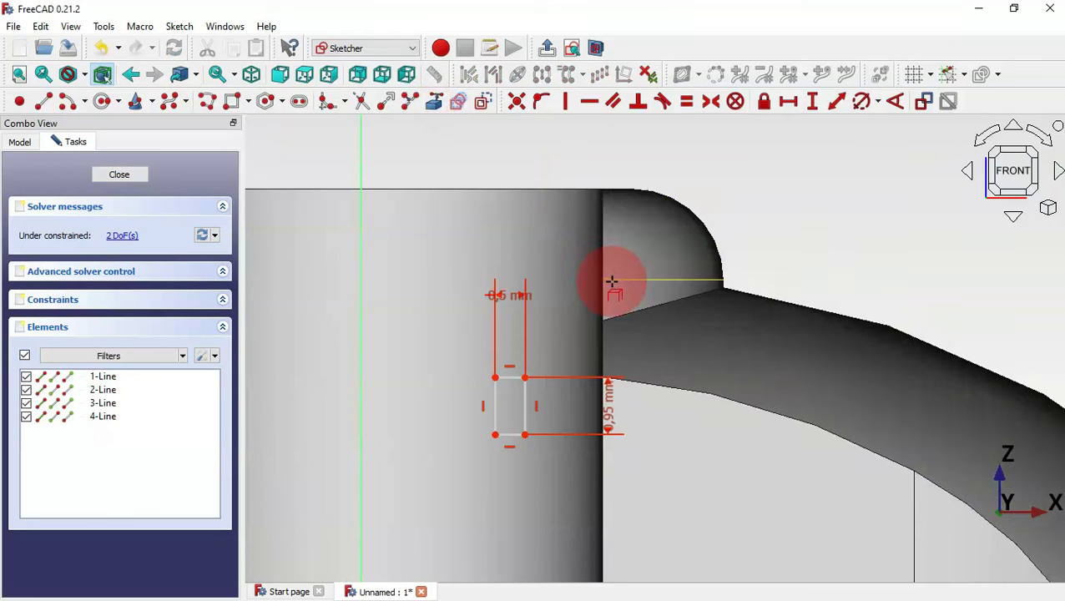
click(612, 281)
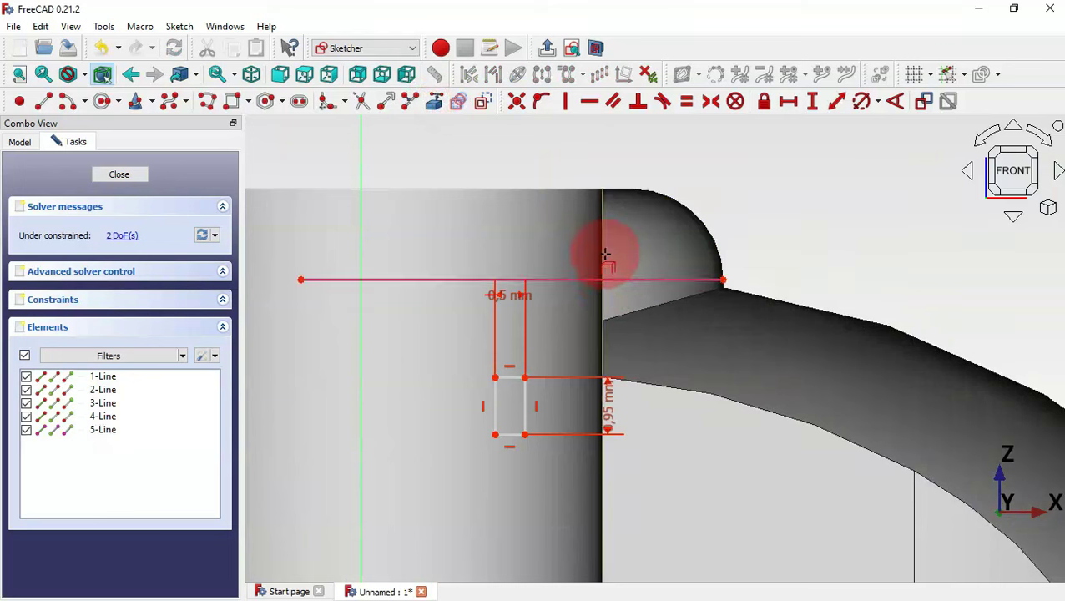
click(603, 253)
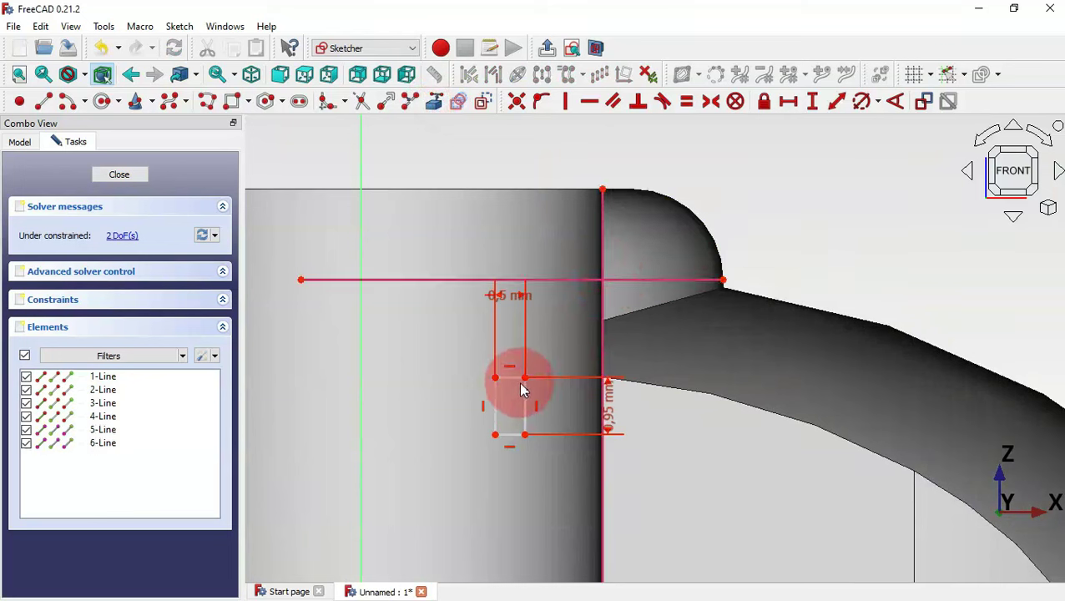
mouse_move(524, 382)
mouse_down()
mouse_move(639, 294)
mouse_move(636, 284)
mouse_move(643, 299)
mouse_up()
scroll(647, 243, up, 3)
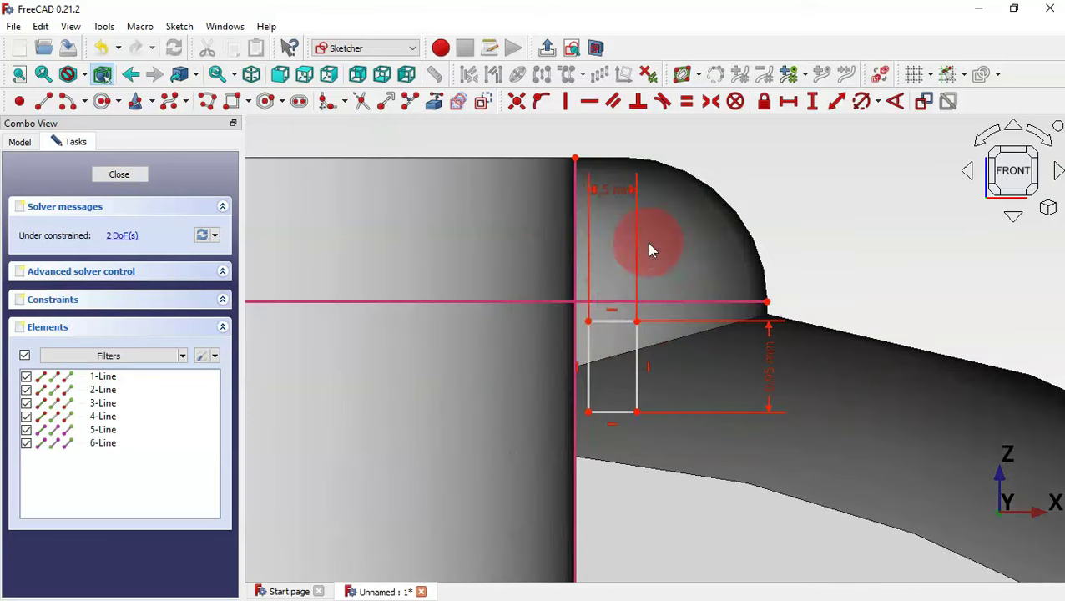
Align the rectangle's top corners vertically and horizontally with the reference line endpoints, then close the sketch
click(589, 323)
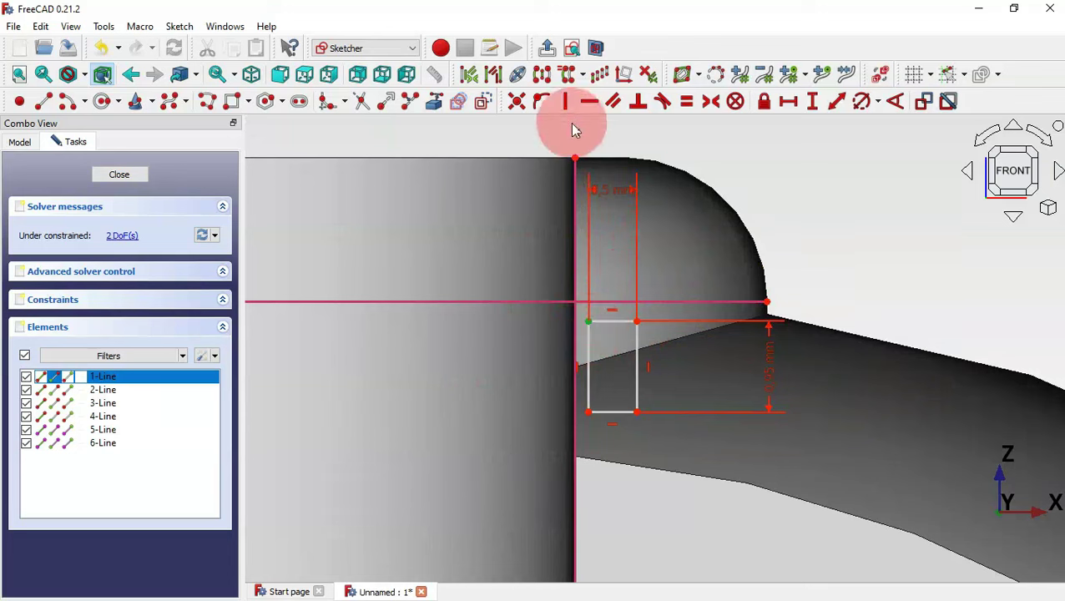
click(575, 159)
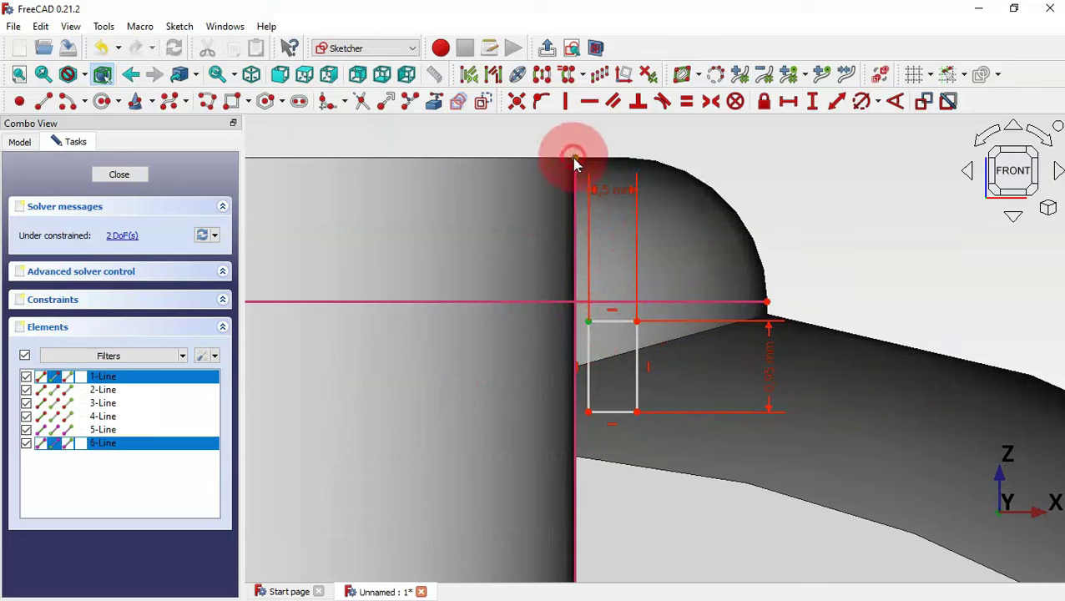
click(566, 101)
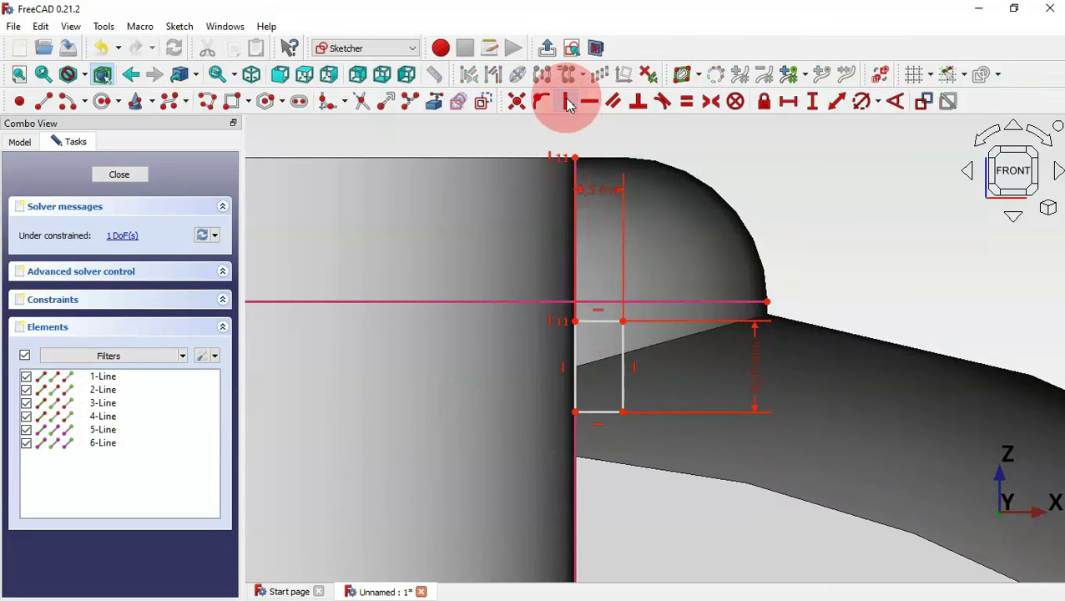
click(622, 323)
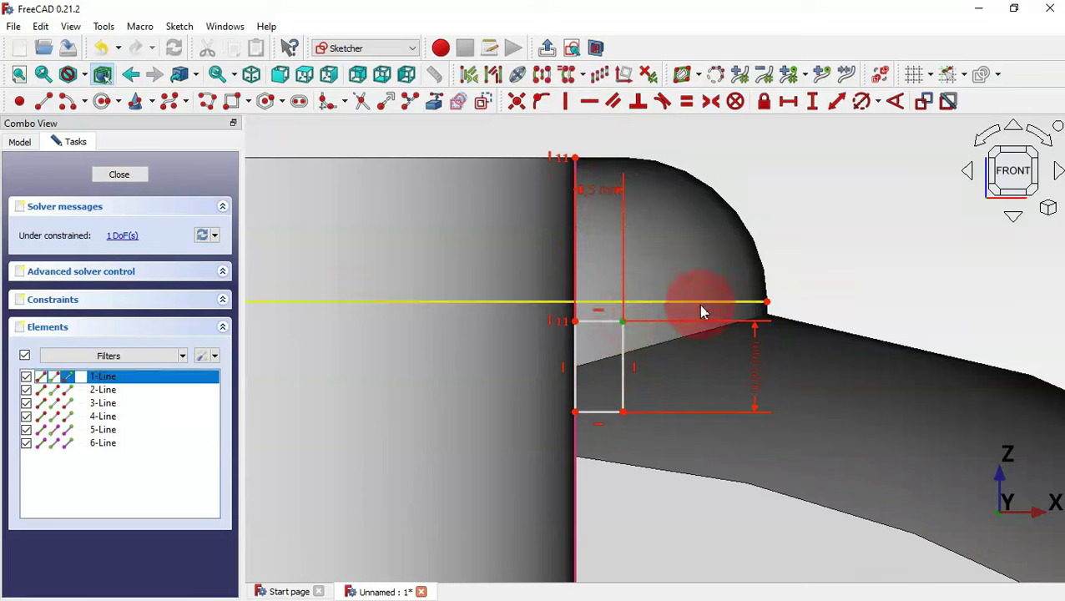
click(767, 303)
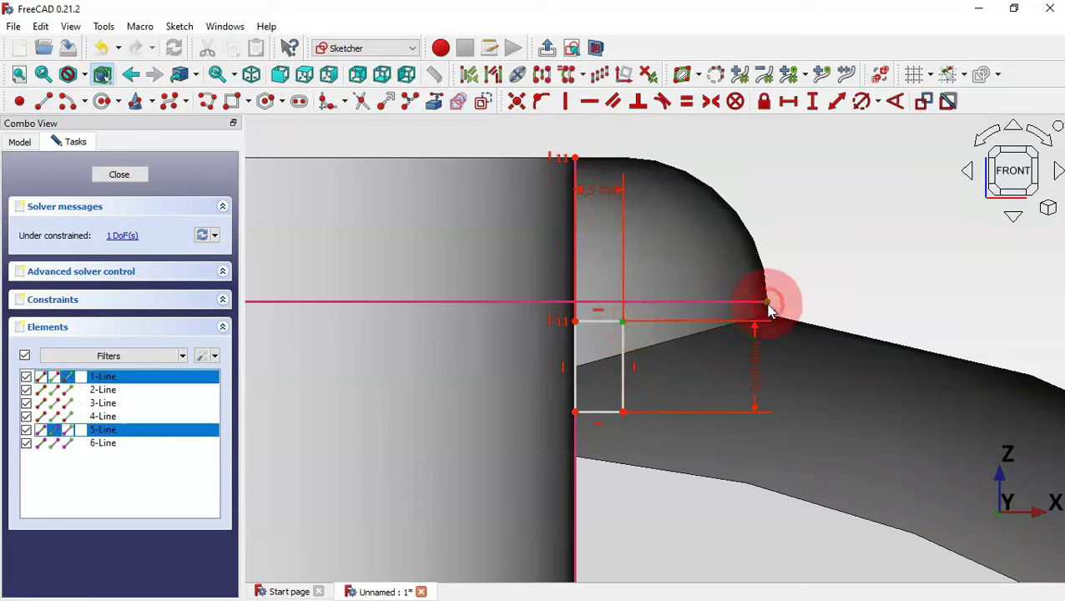
click(591, 101)
click(820, 290)
key(Escape)
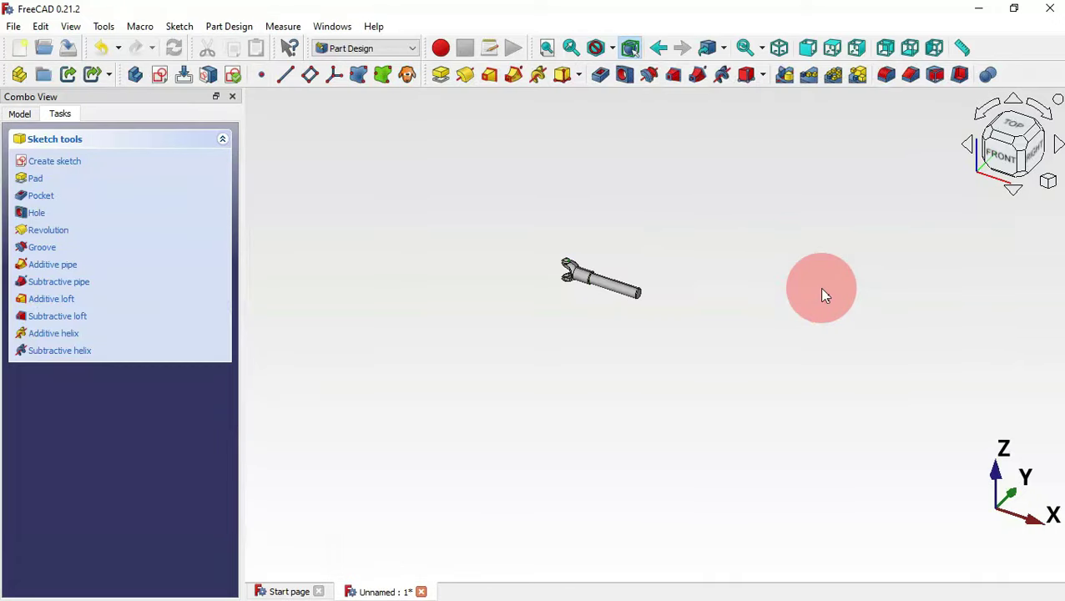
Groove Sketch006 a full 360° around the base Z axis to create Groove002
click(492, 222)
key(v)
key(f)
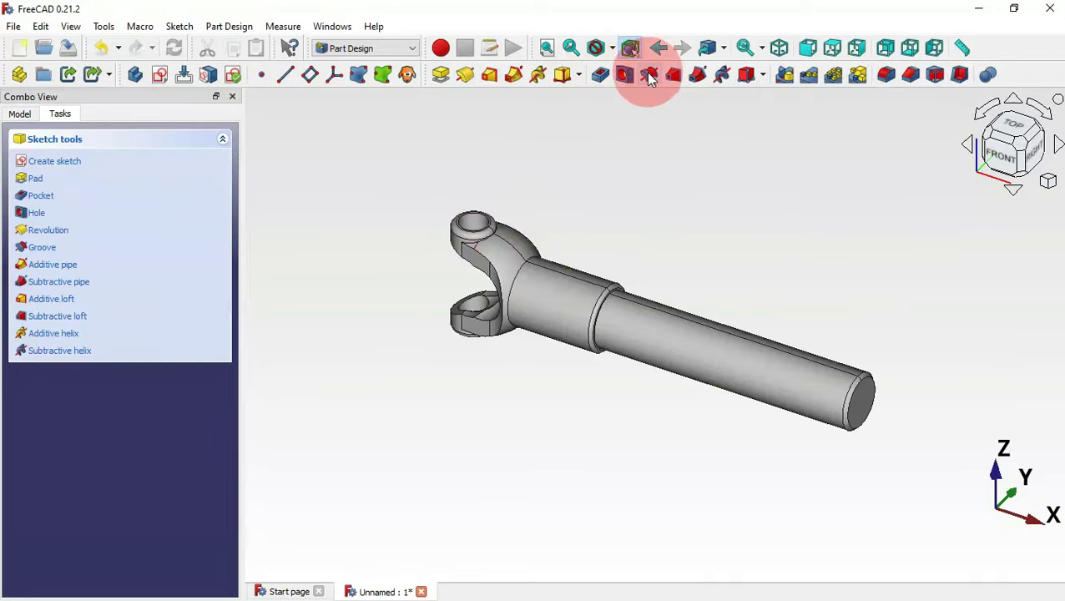
click(649, 75)
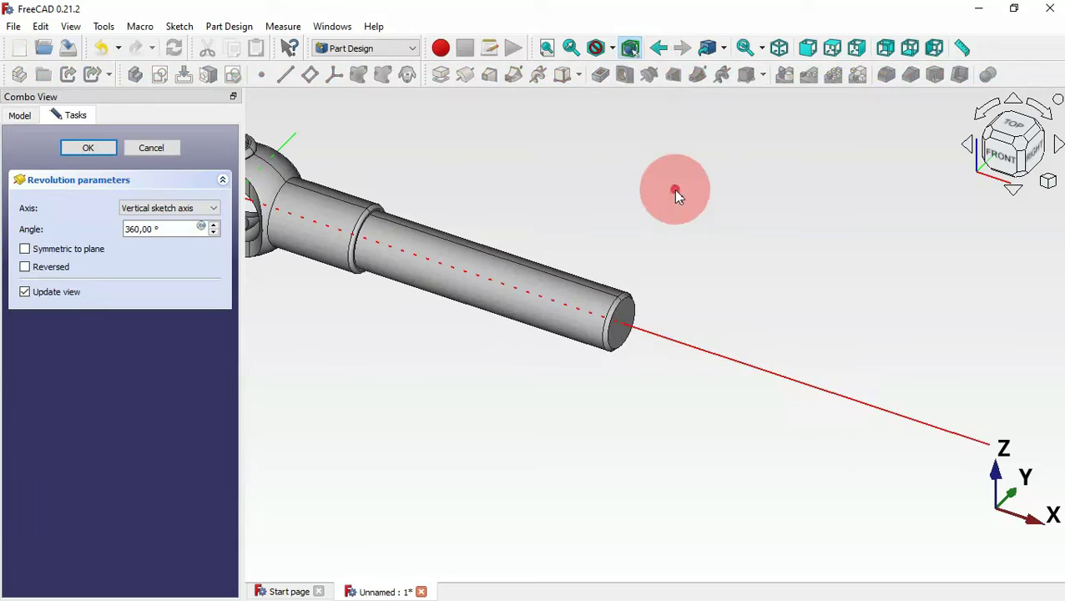
scroll(671, 328, up, 5)
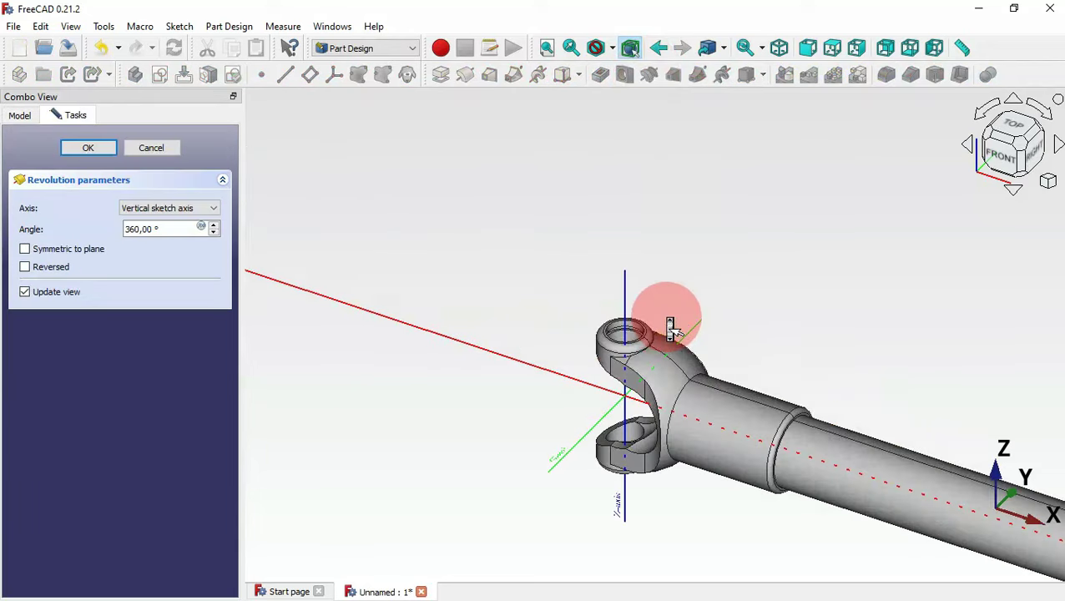
scroll(670, 329, up, 1)
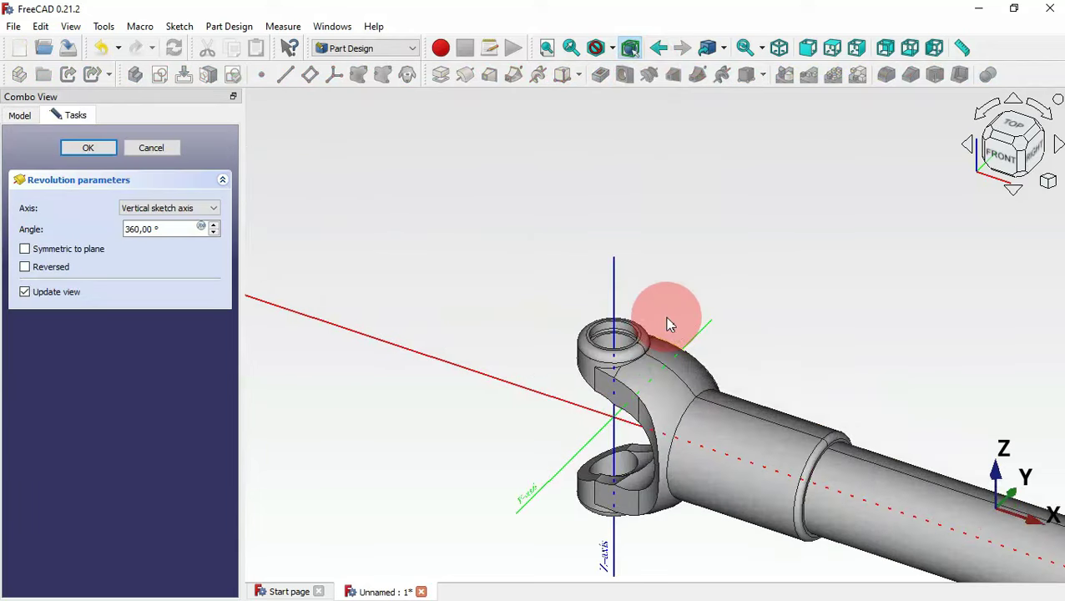
click(158, 210)
click(175, 260)
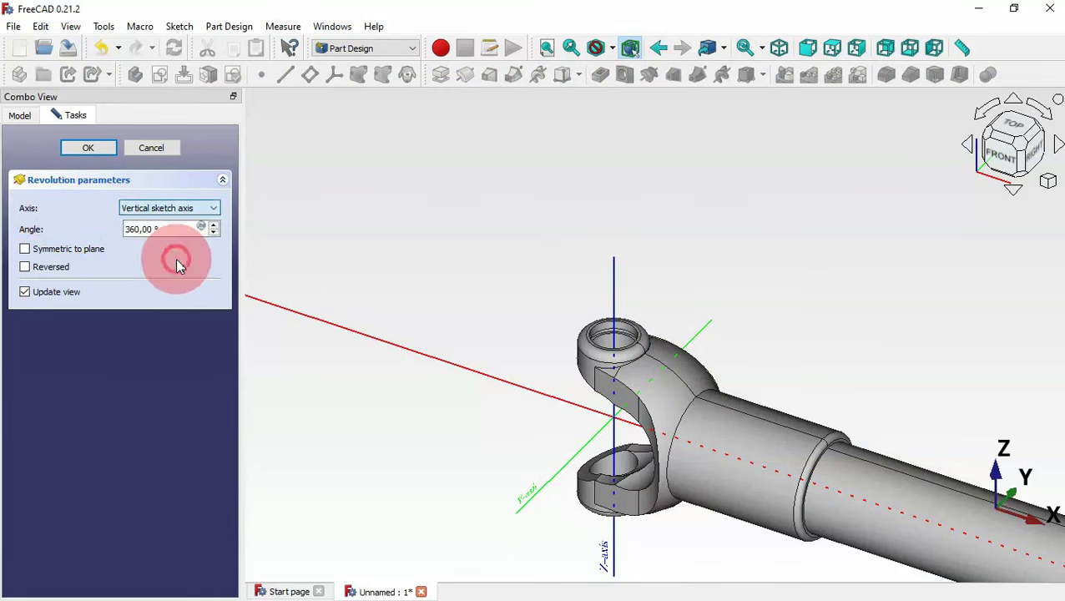
click(90, 151)
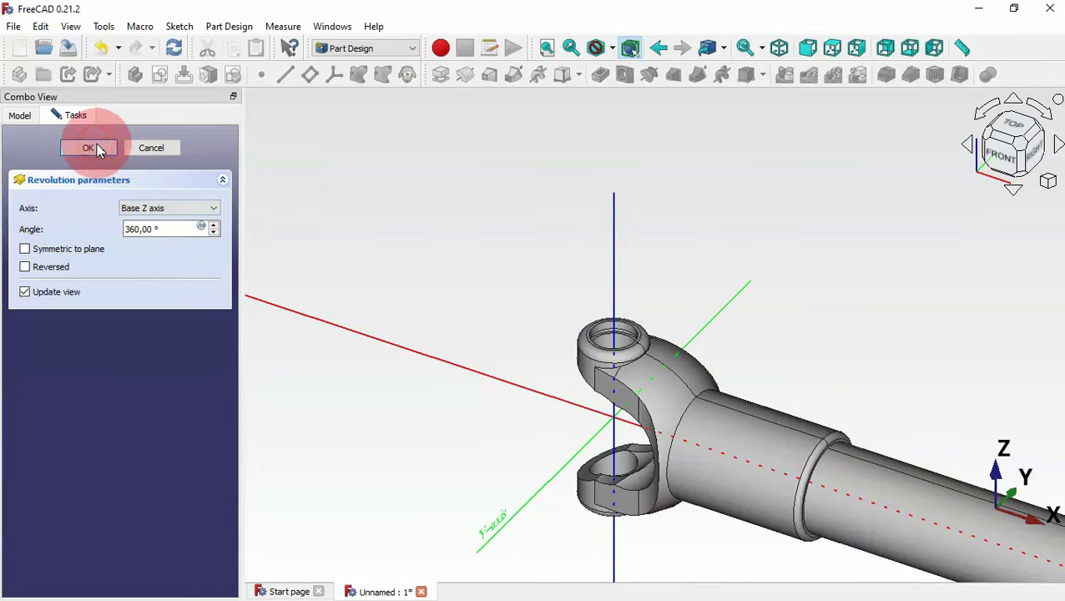
click(24, 115)
click(85, 334)
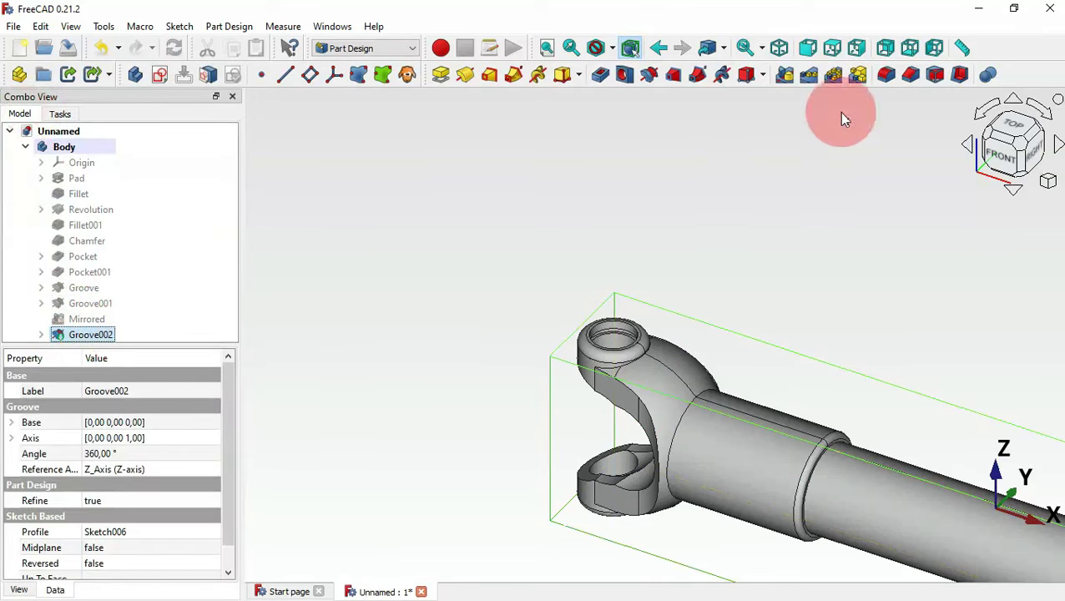
Create a Mirrored feature of Groove002 using the Base XY plane, then return to isometric view
click(787, 76)
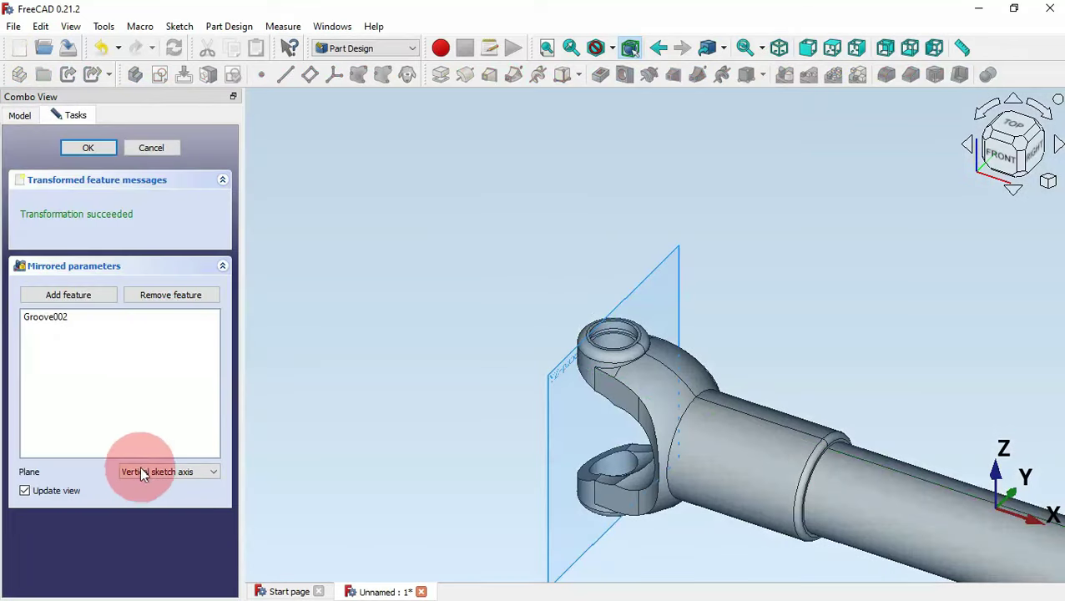
click(161, 470)
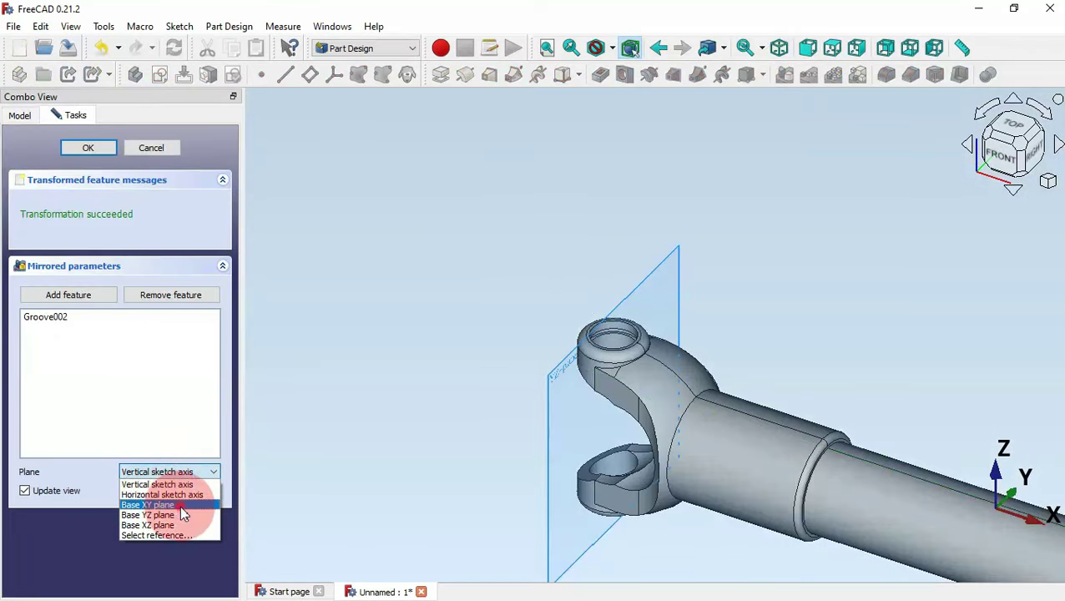
click(182, 506)
drag(656, 368, 794, 242)
drag(800, 410, 726, 357)
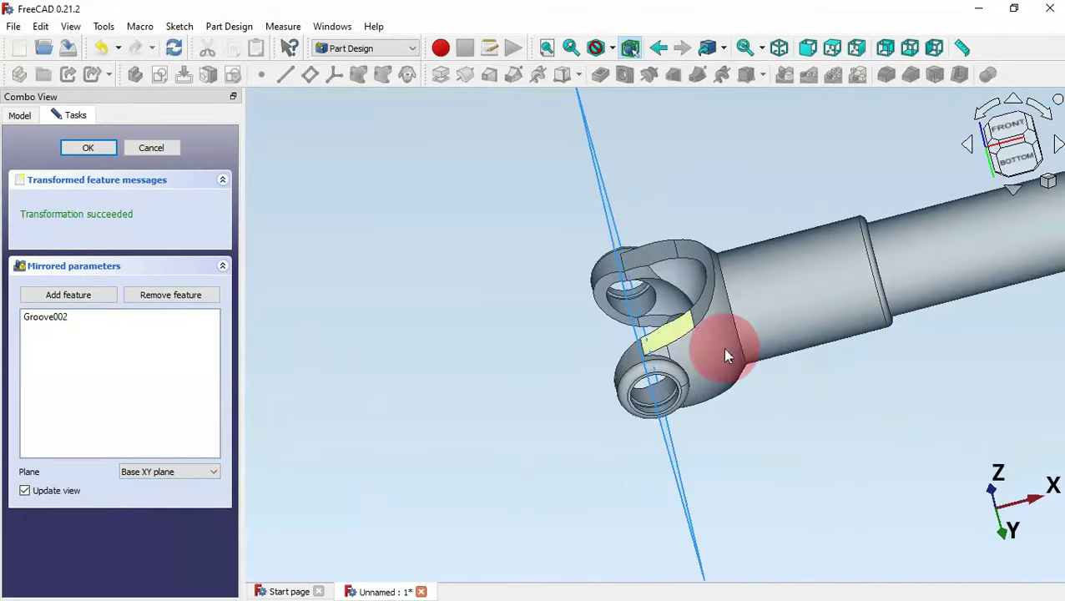
click(98, 150)
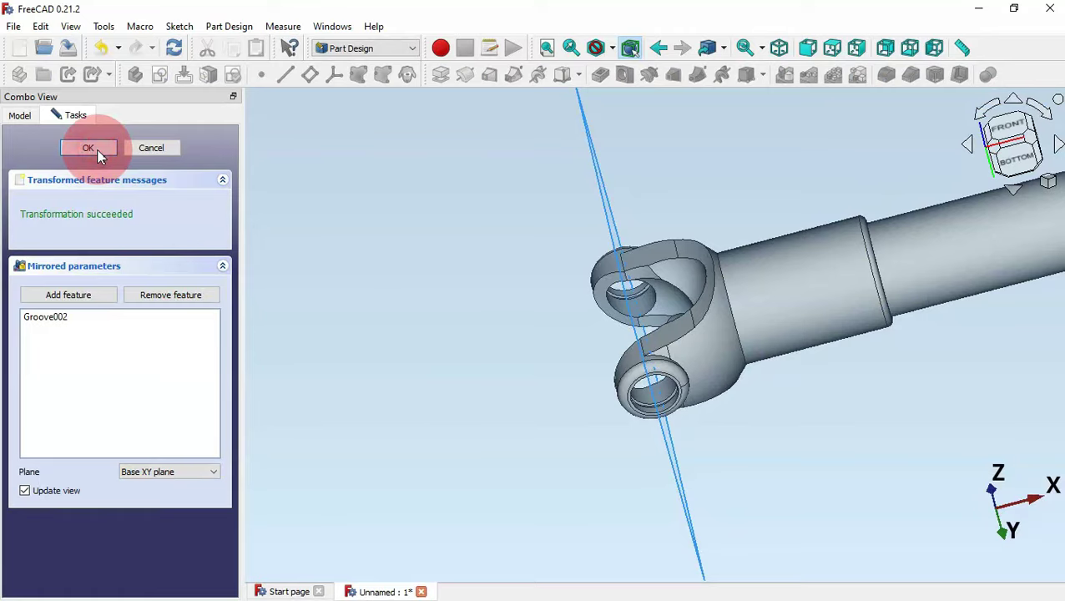
key(0)
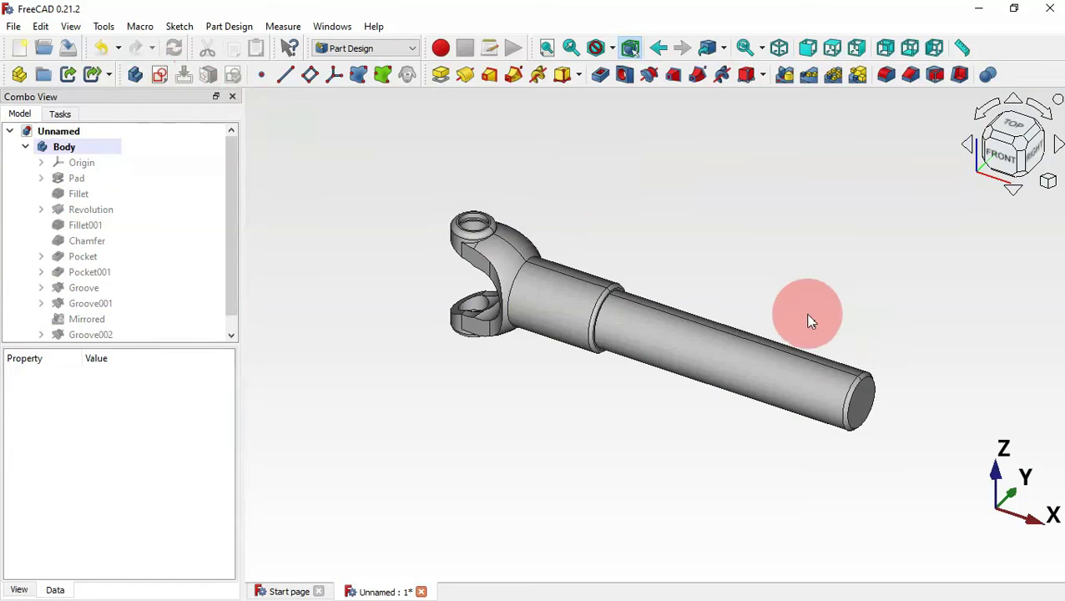
Create a new sketch on the shaft's end face
click(864, 405)
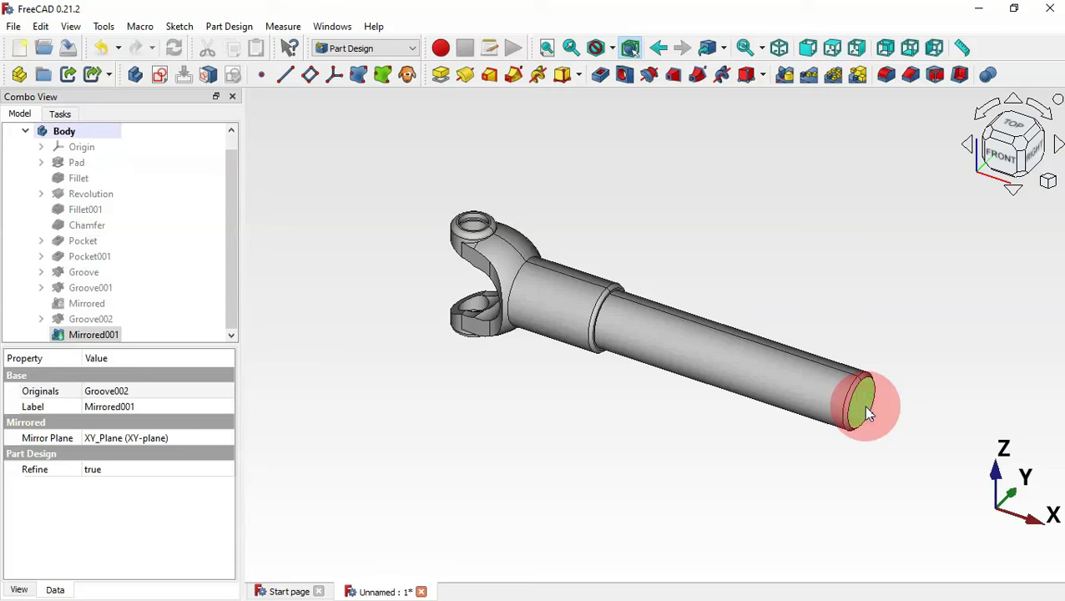
click(160, 76)
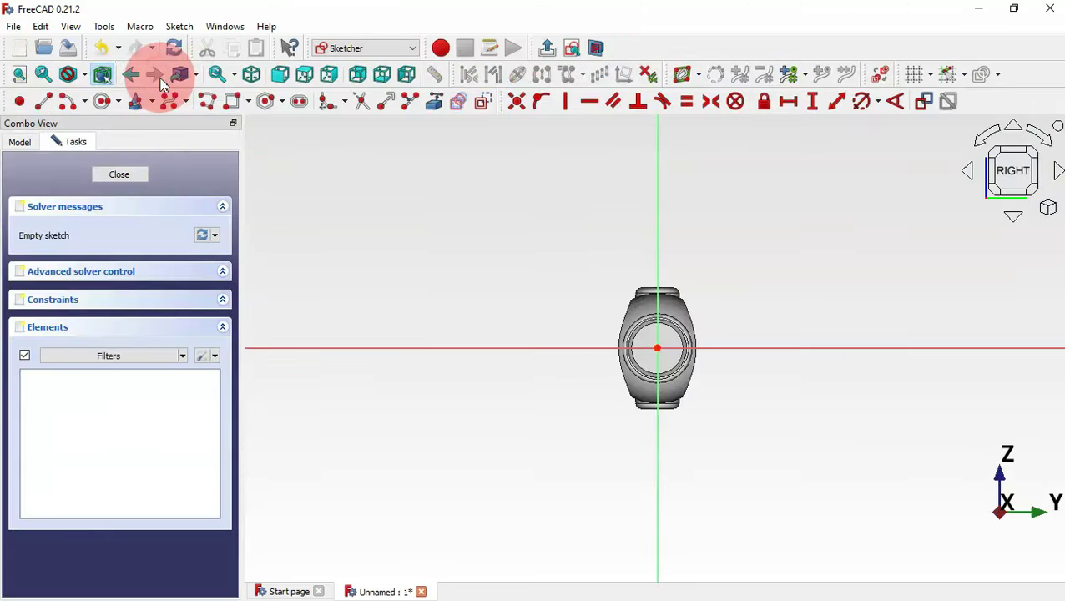
click(680, 402)
click(675, 309)
scroll(674, 309, up, 5)
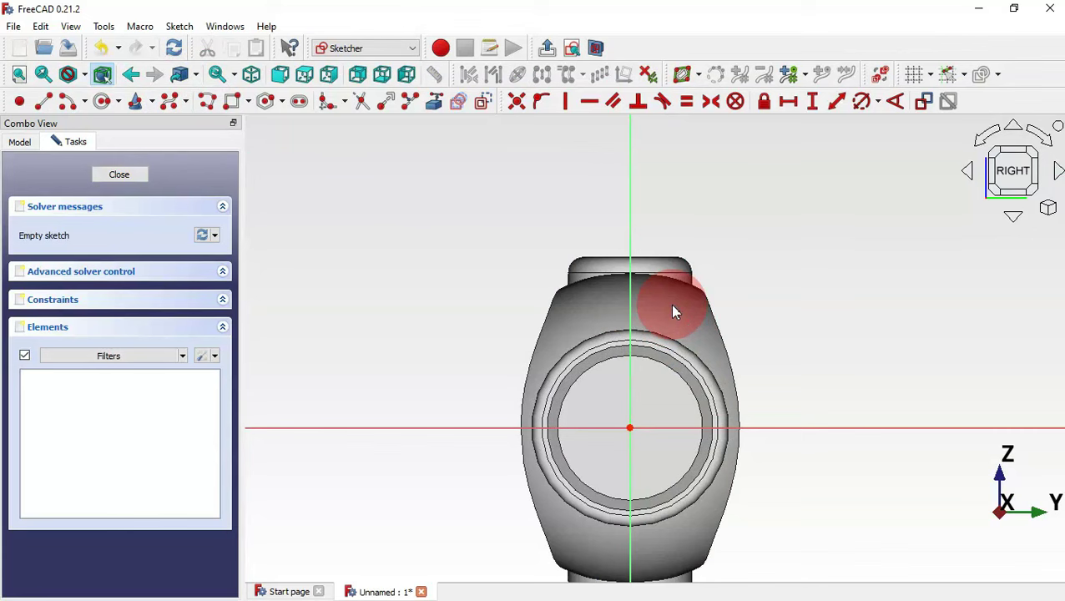
Draw inner and outer center arcs, both centred on the sketch origin
click(68, 105)
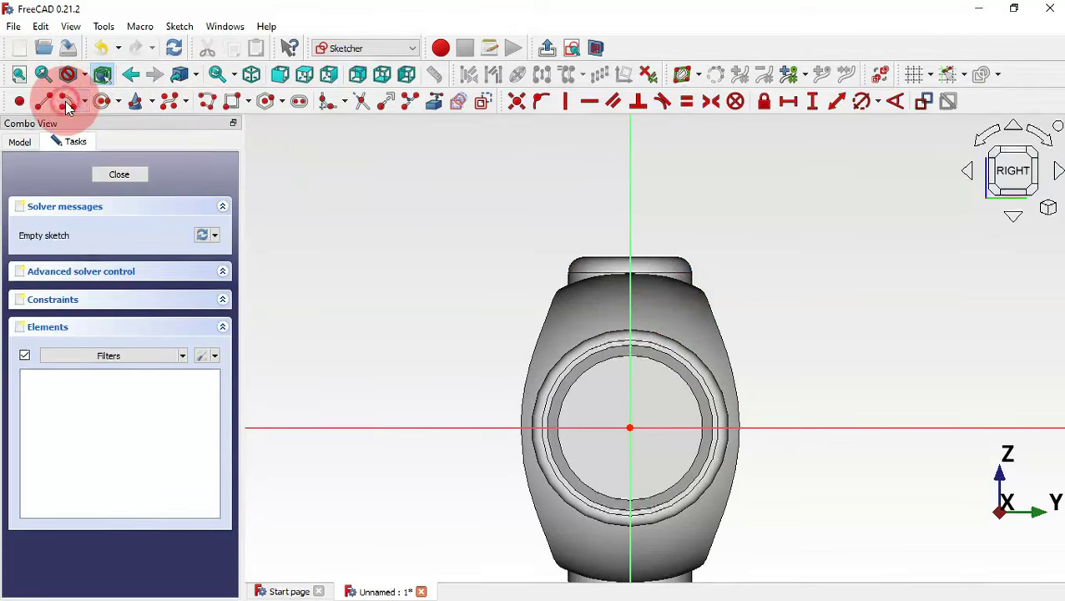
click(630, 427)
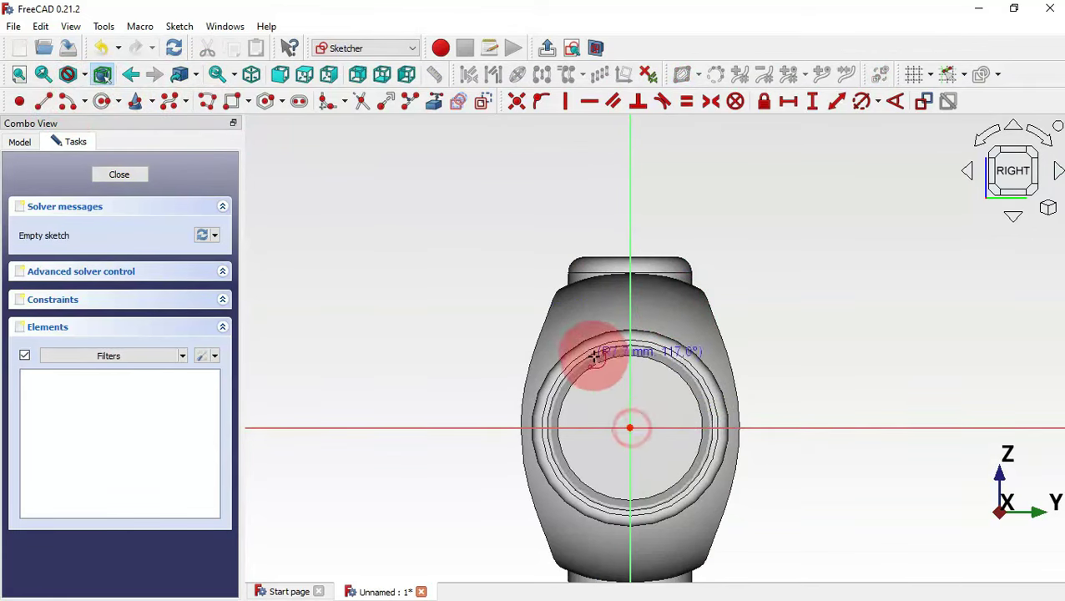
click(656, 391)
click(613, 390)
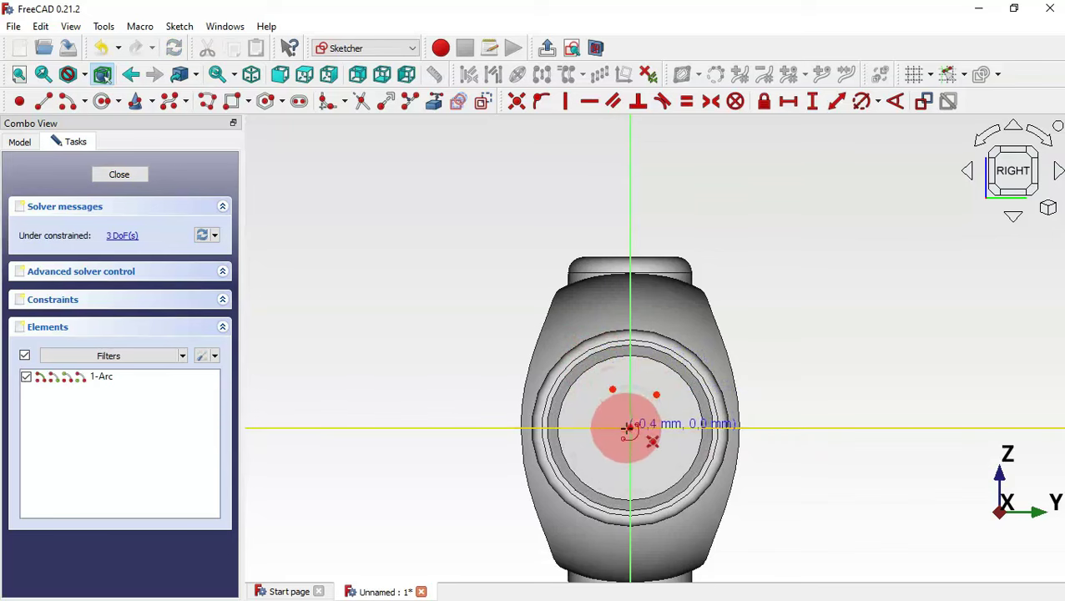
click(630, 427)
click(598, 313)
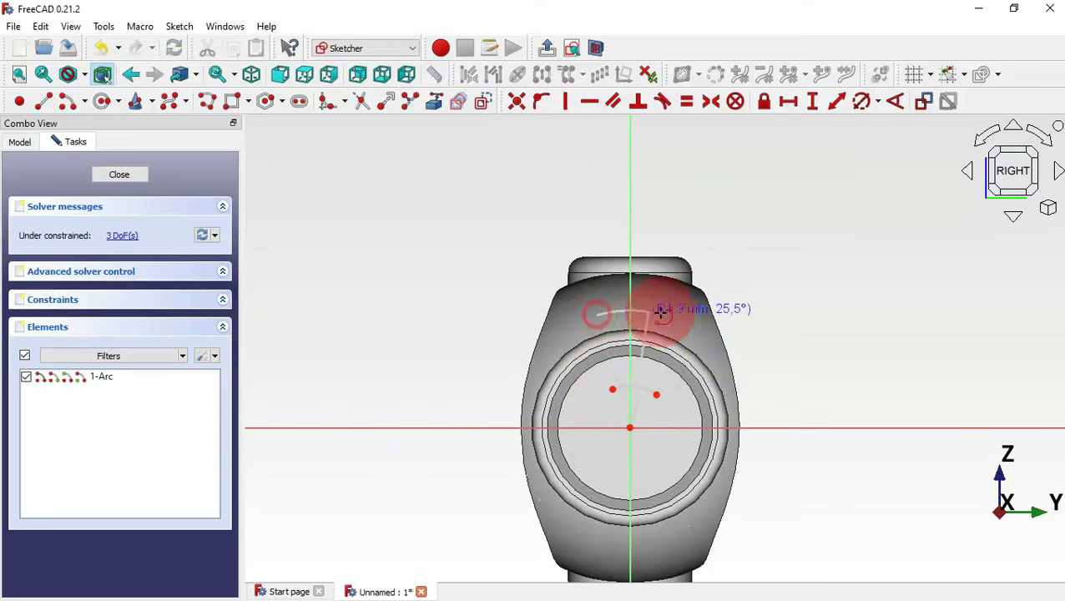
click(664, 315)
Draw two lines joining the outer arc's ends to the inner arc's ends
click(44, 102)
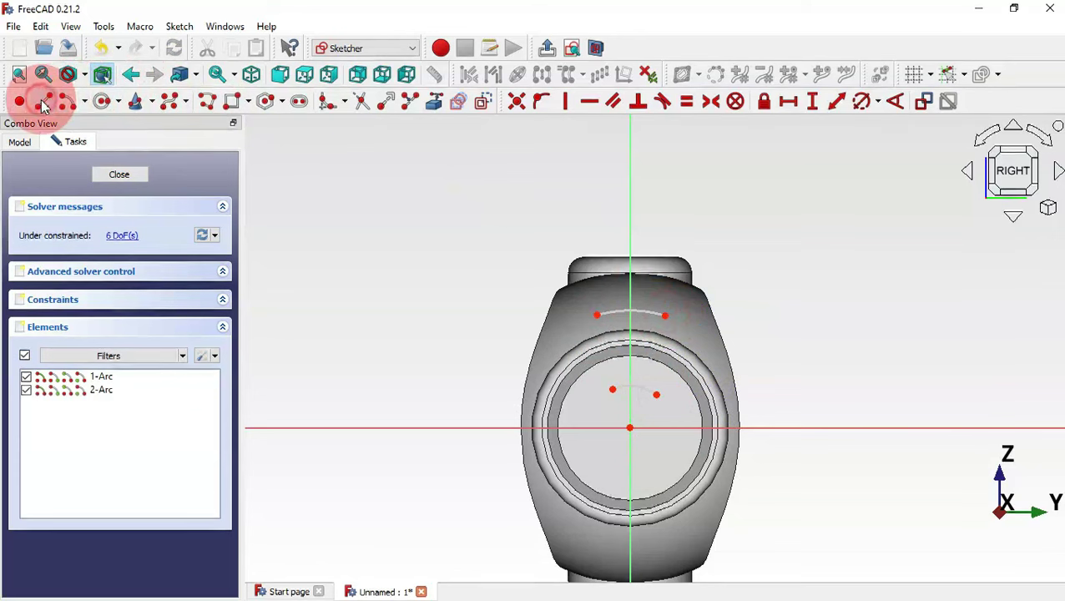
click(598, 313)
click(613, 390)
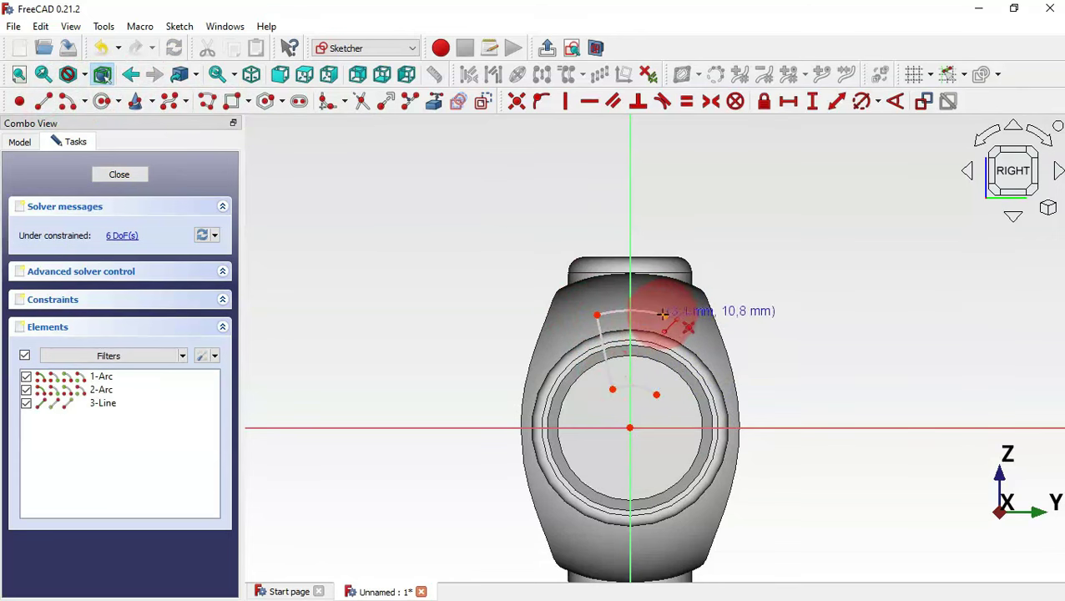
click(665, 315)
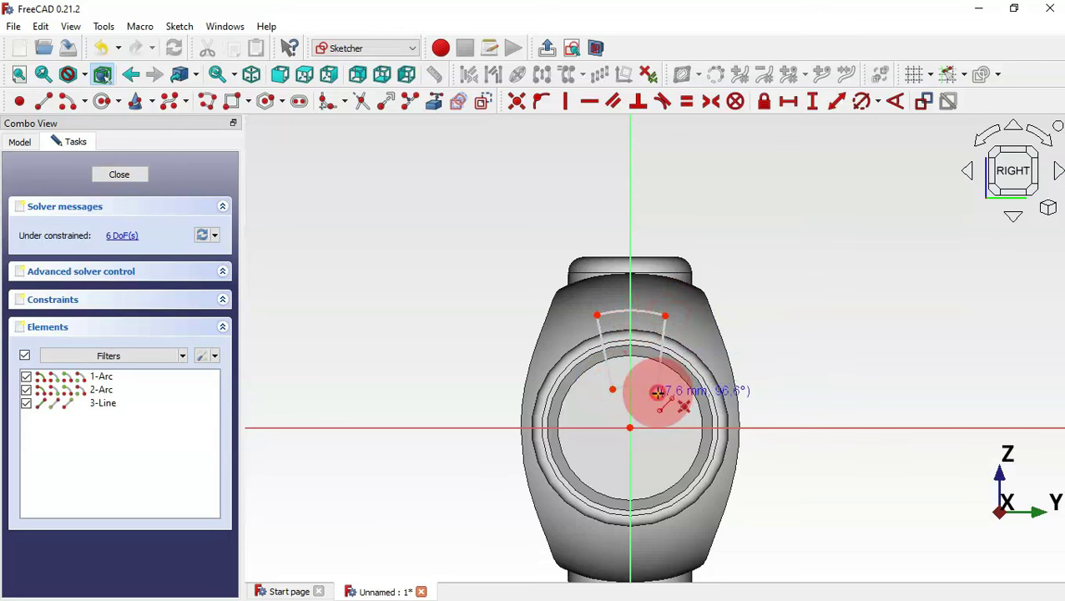
click(657, 393)
Constrain the outer arc's endpoints and the inner arc's endpoints to be horizontal
click(589, 101)
click(666, 316)
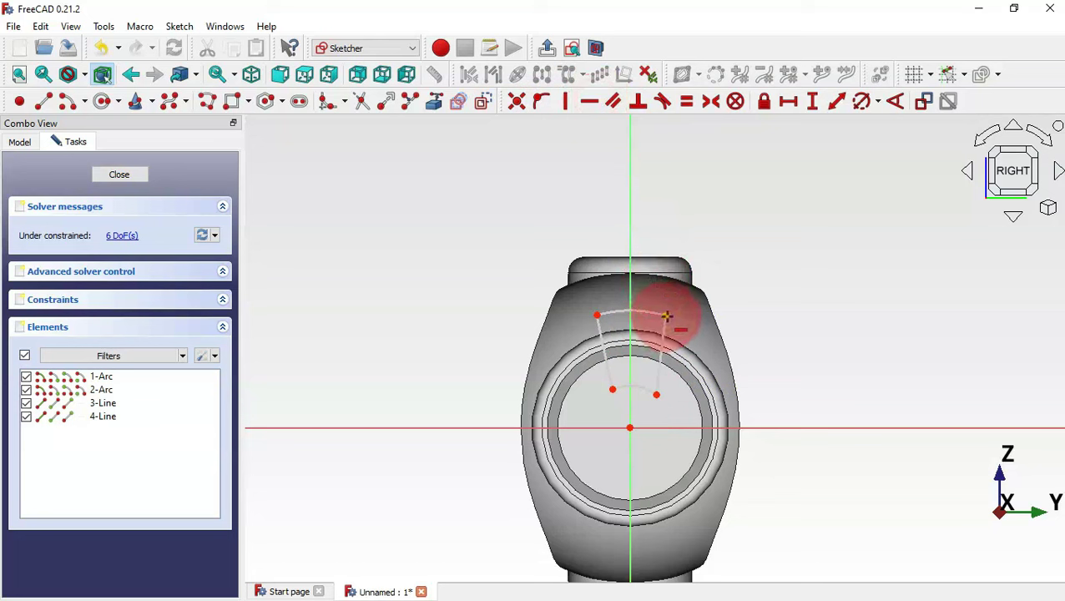
click(597, 315)
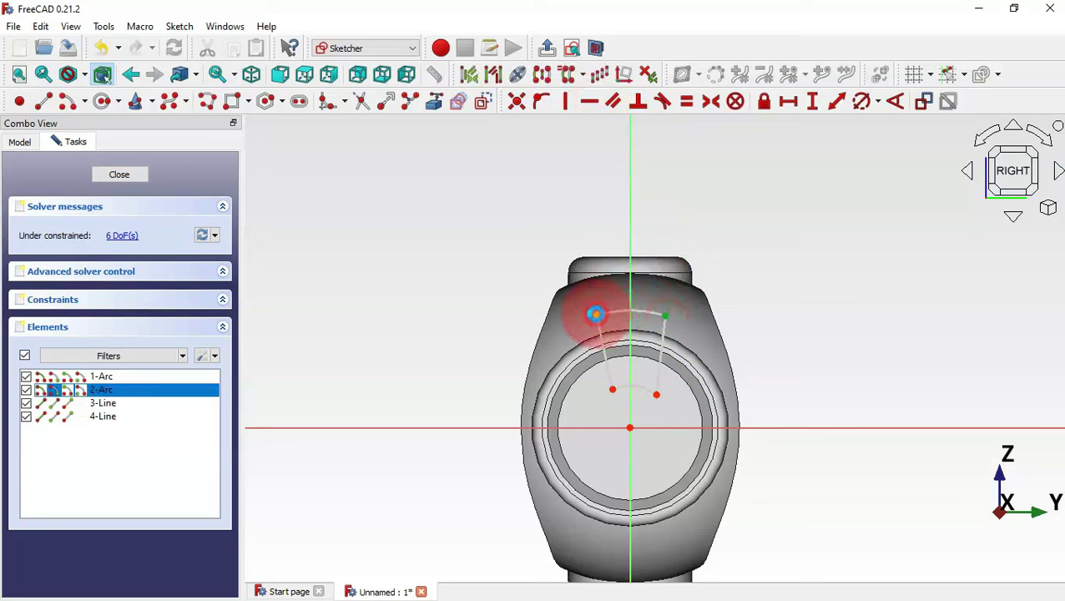
click(657, 395)
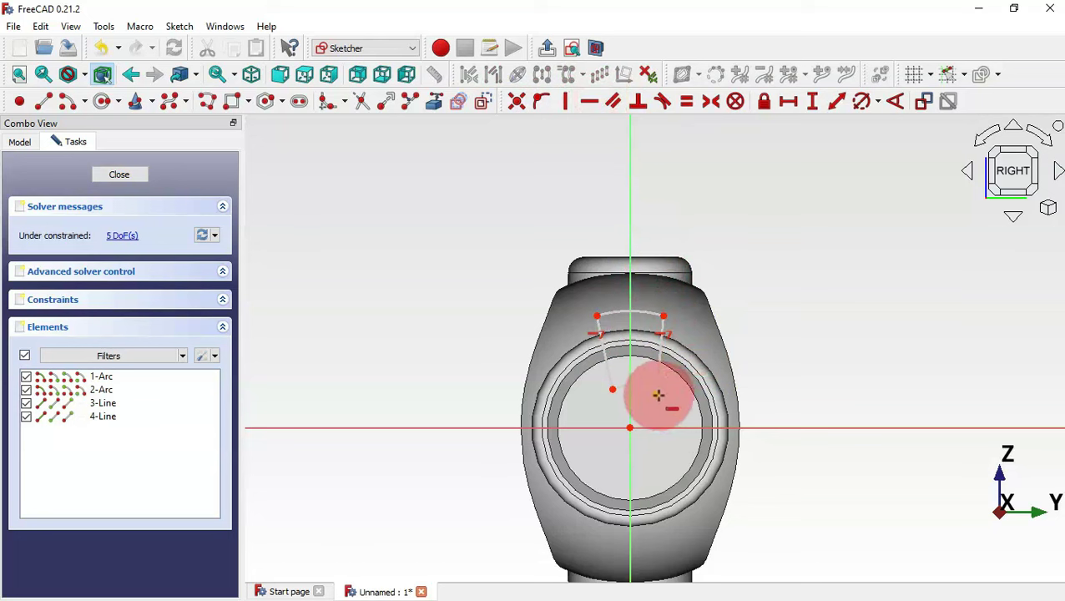
click(614, 388)
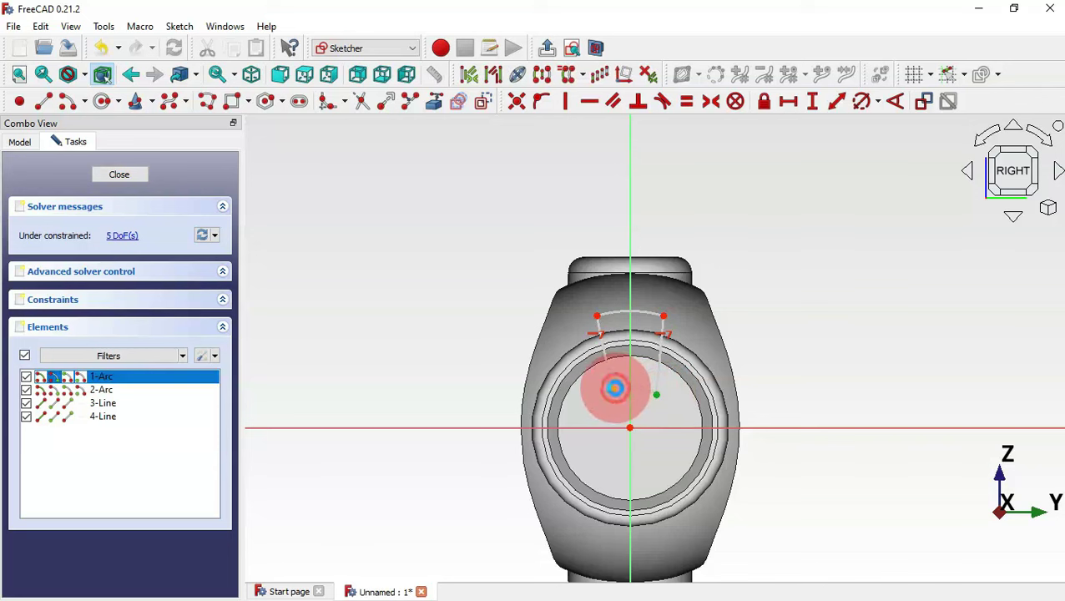
key(h)
click(686, 378)
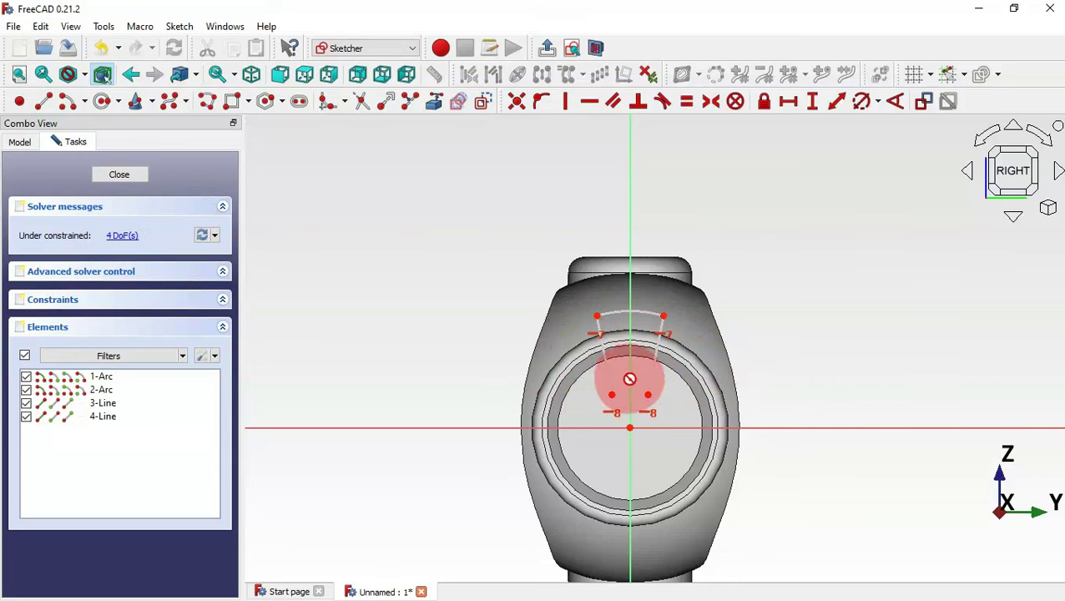
Set the inner arc radius to 6.5 mm and the outer arc radius to 8 mm
click(861, 104)
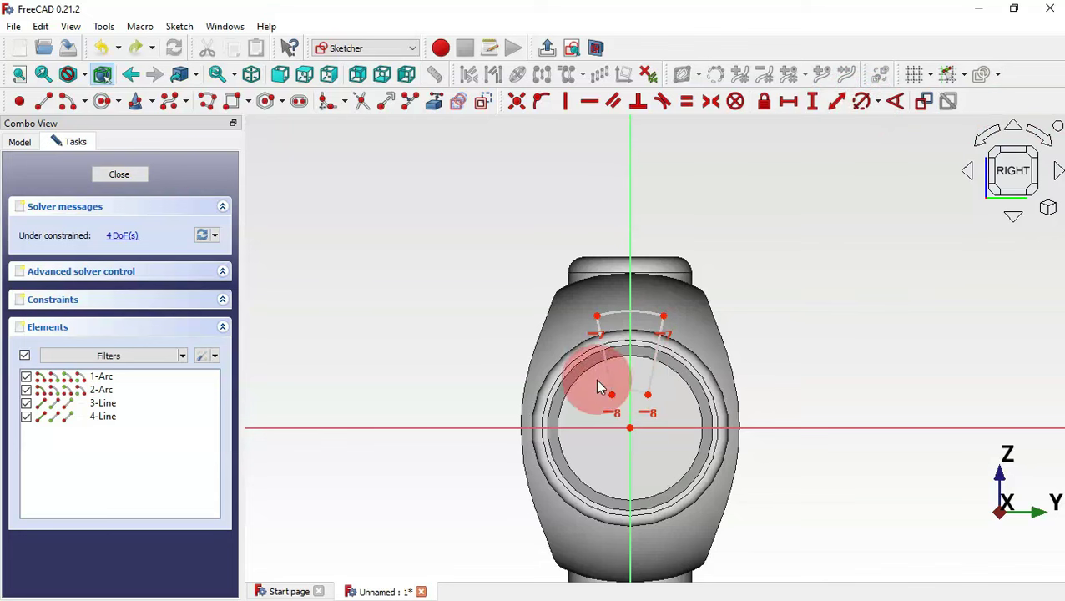
click(639, 394)
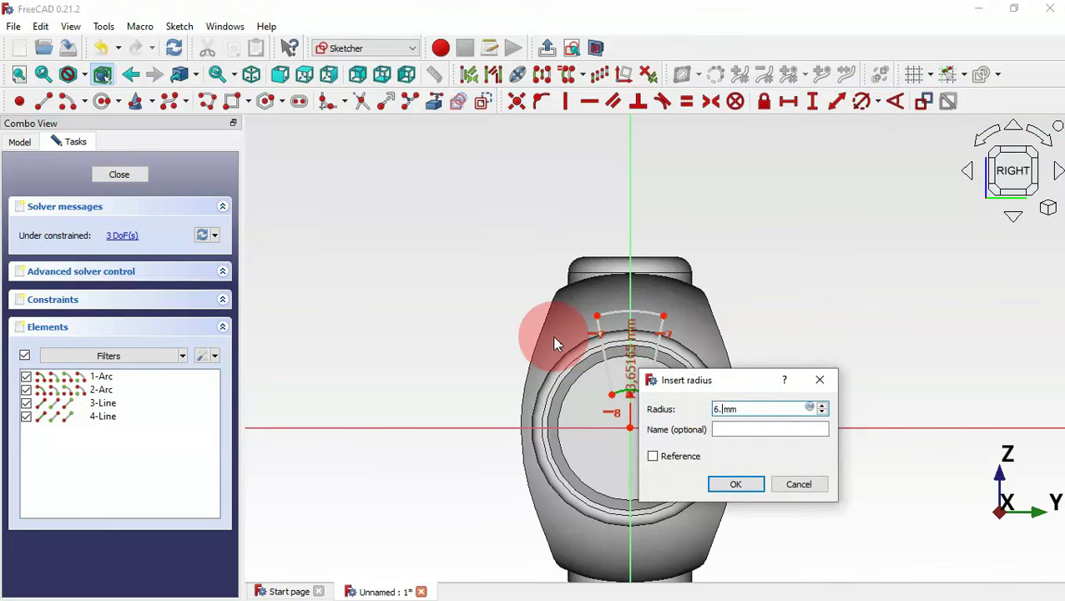
key(Return)
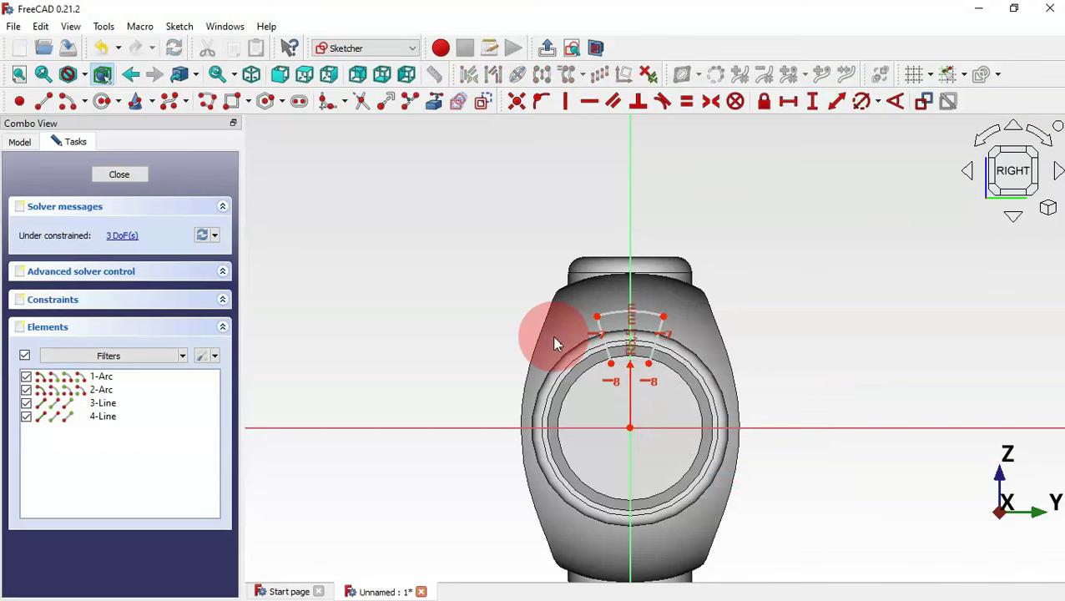
scroll(681, 318, up, 2)
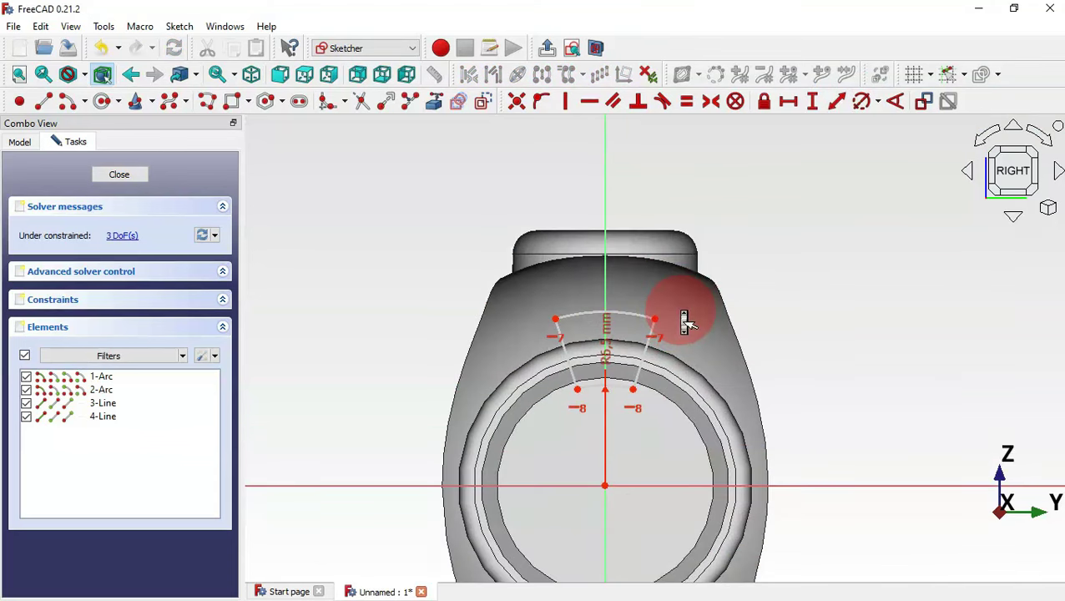
click(624, 312)
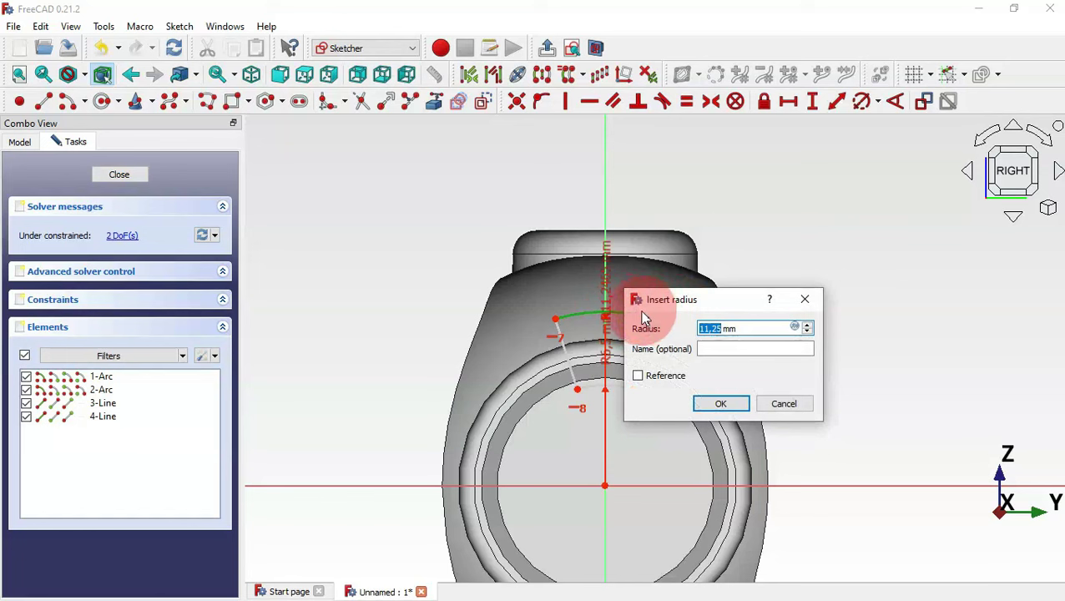
text(8)
key(Return)
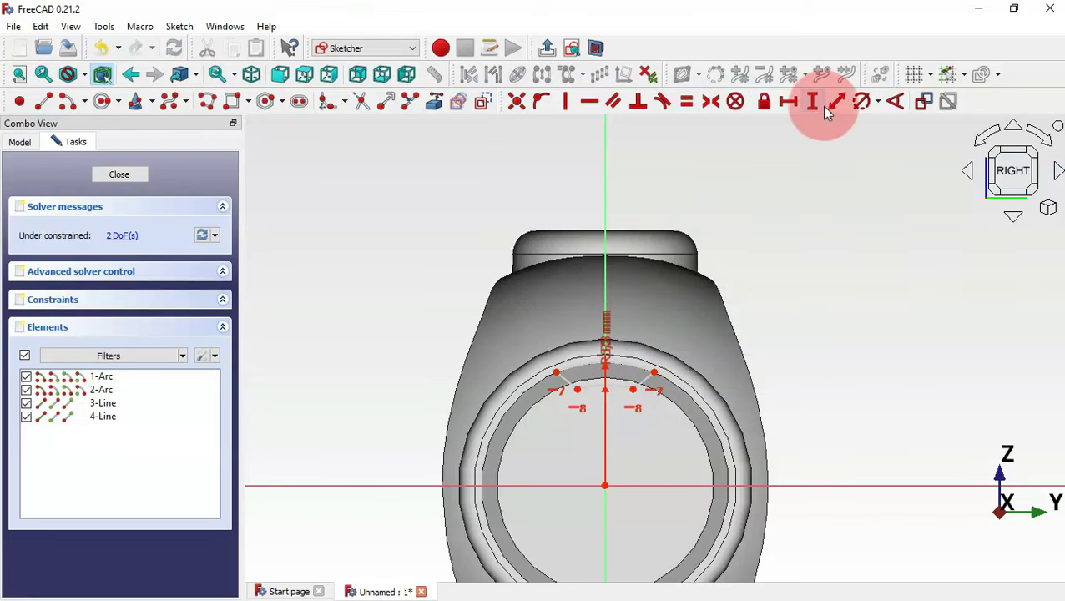
Constrain the inner arc's endpoints to a 1.45 mm horizontal width
click(789, 101)
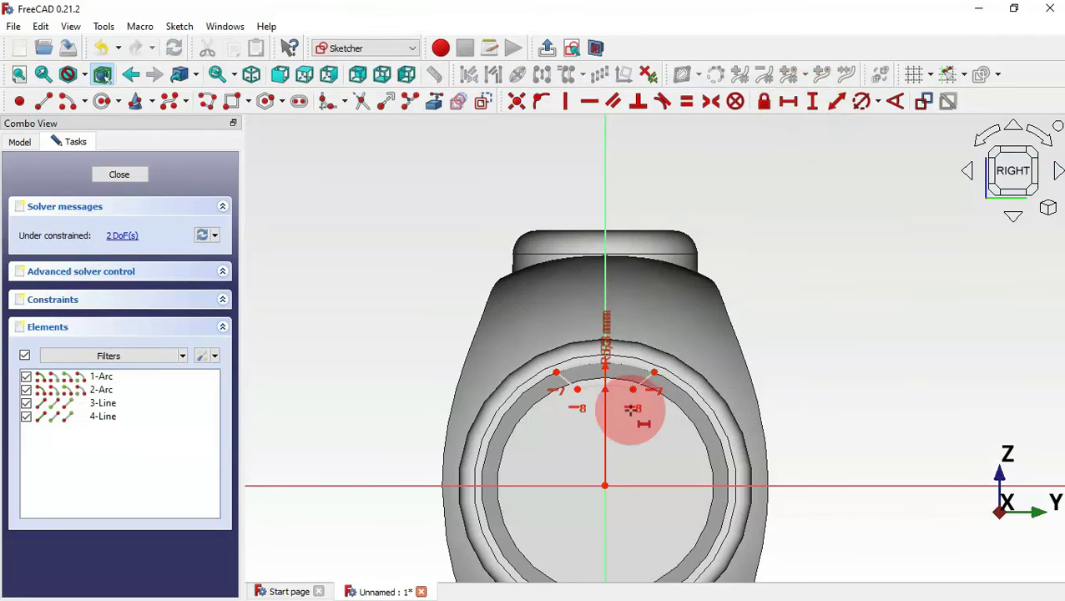
scroll(632, 413, up, 2)
click(636, 373)
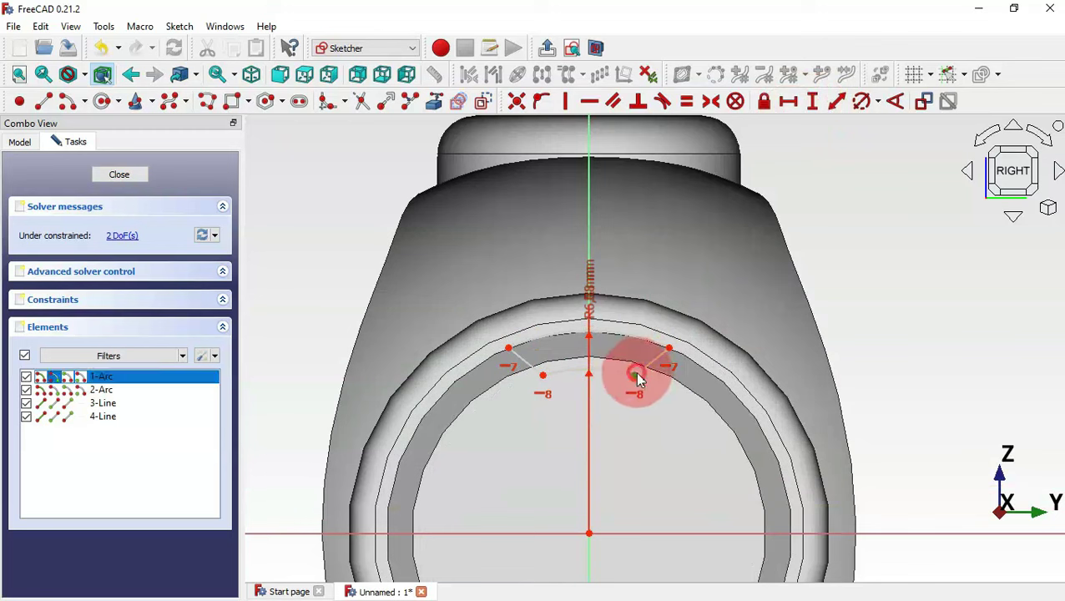
click(544, 376)
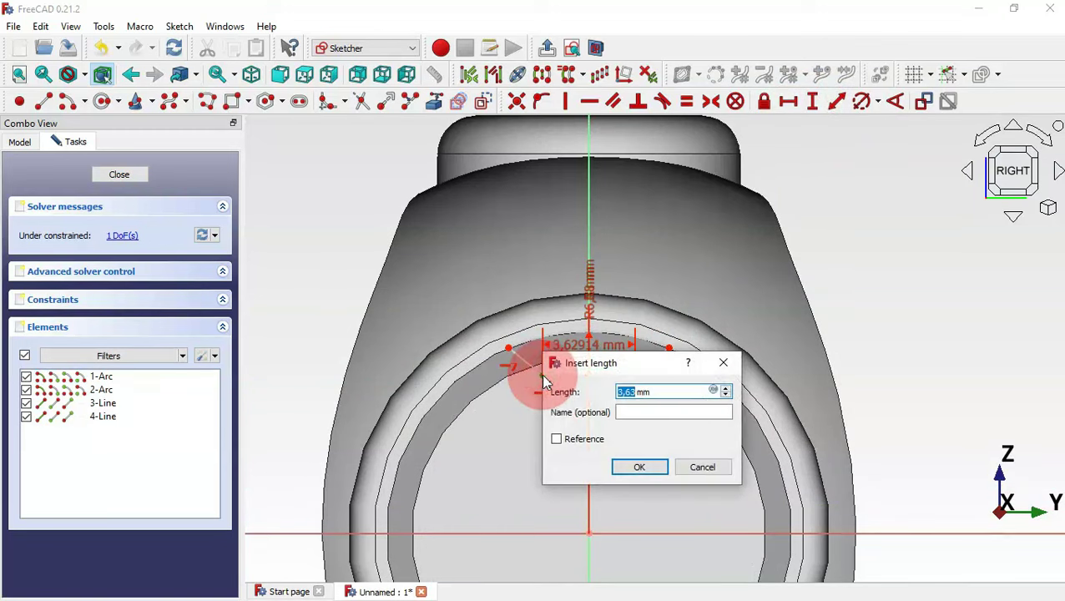
mouse_move(644, 367)
mouse_down()
mouse_move(829, 282)
mouse_move(828, 268)
mouse_up()
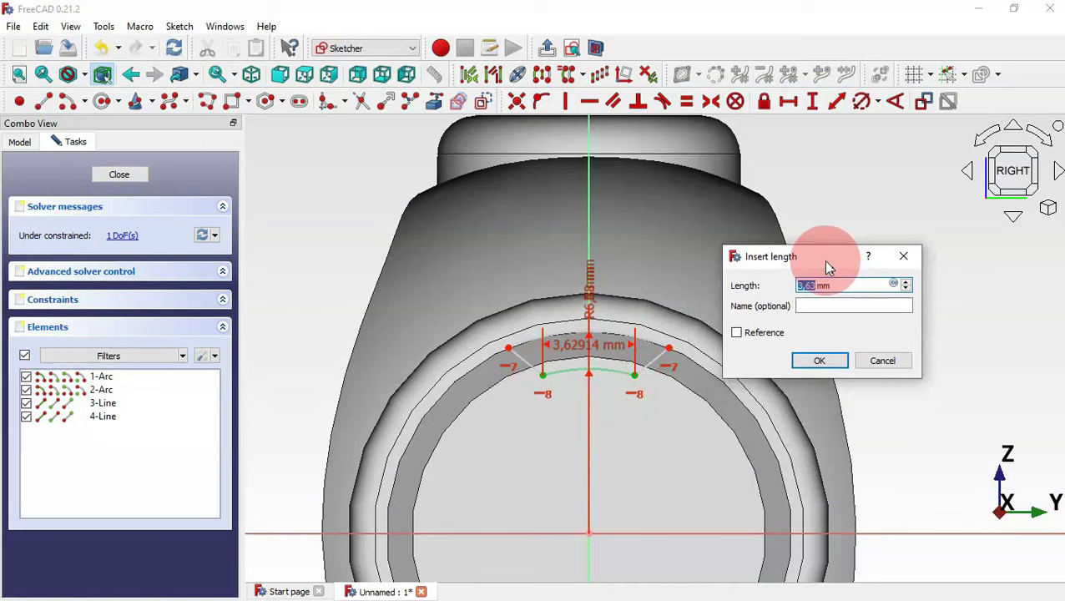
text(1.)
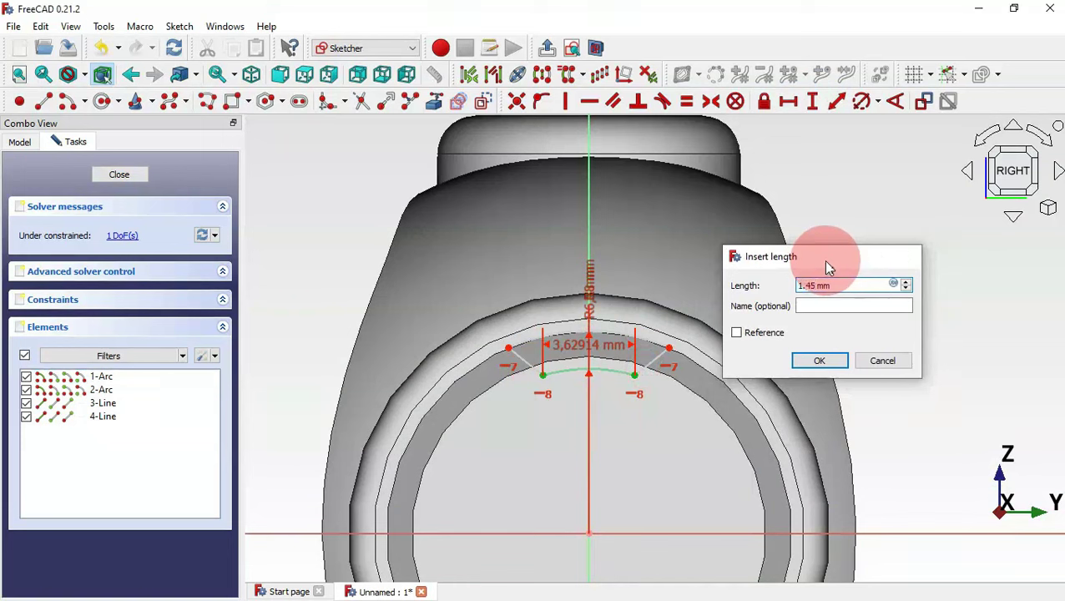
key(Return)
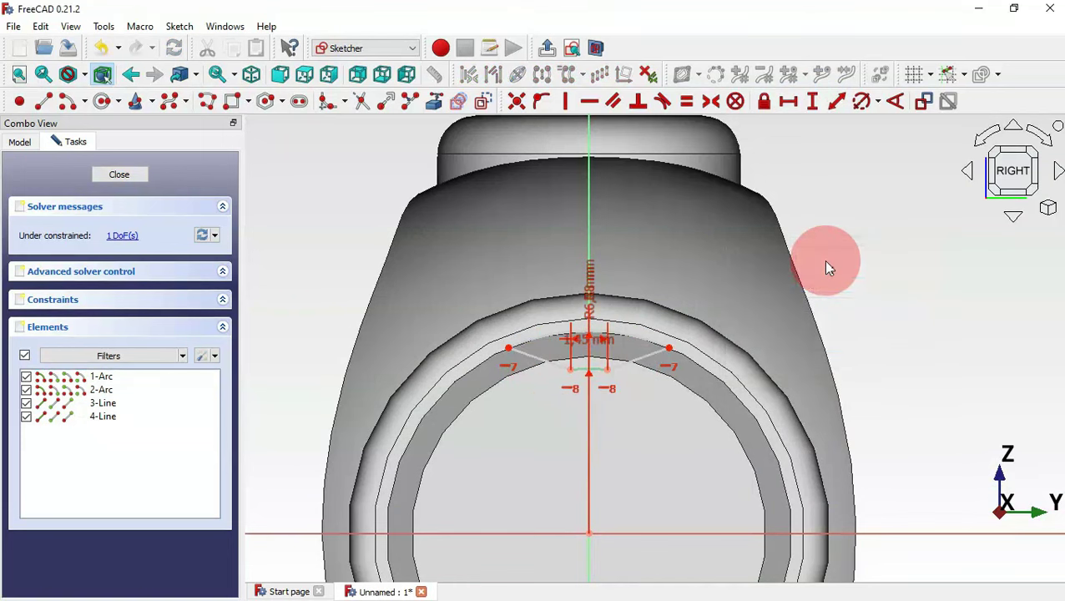
Constrain the outer arc's endpoints to a 3.76 mm horizontal width and exit the sketch
click(670, 348)
click(504, 348)
click(506, 348)
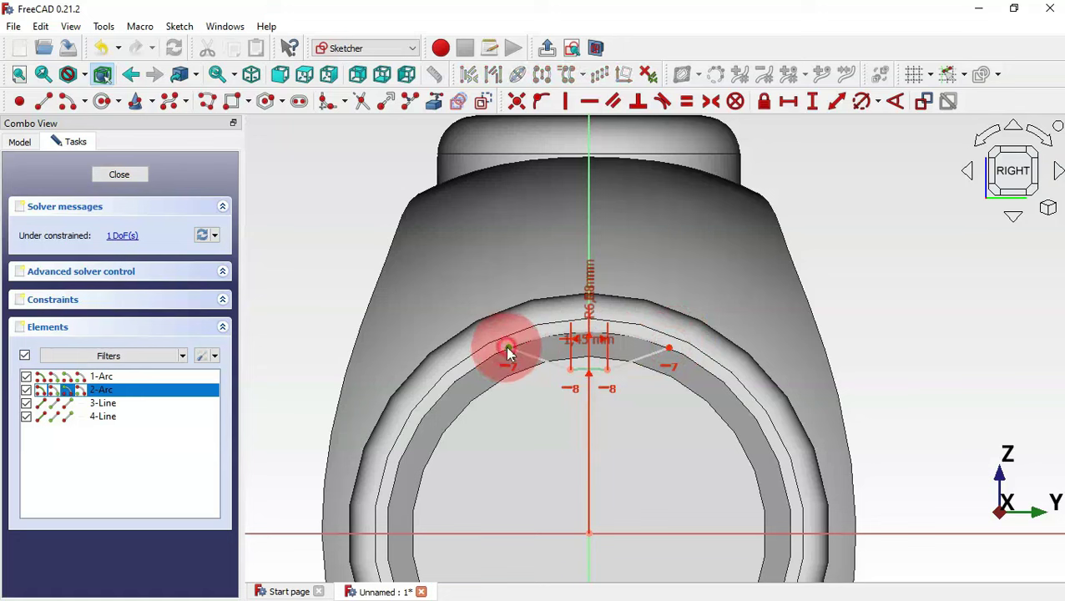
click(670, 348)
key(l)
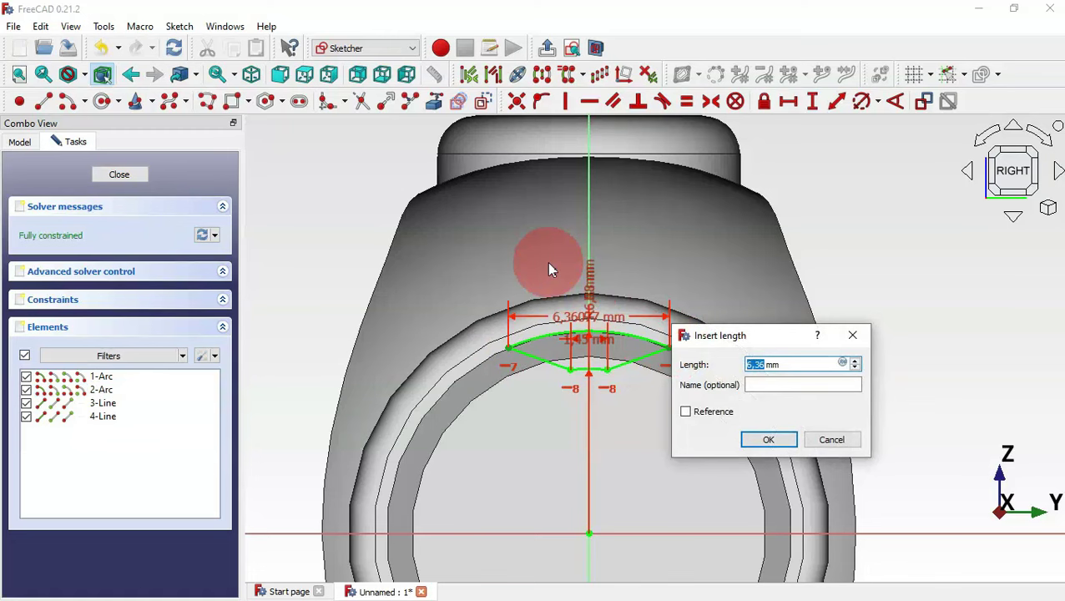
text(3.76)
key(Return)
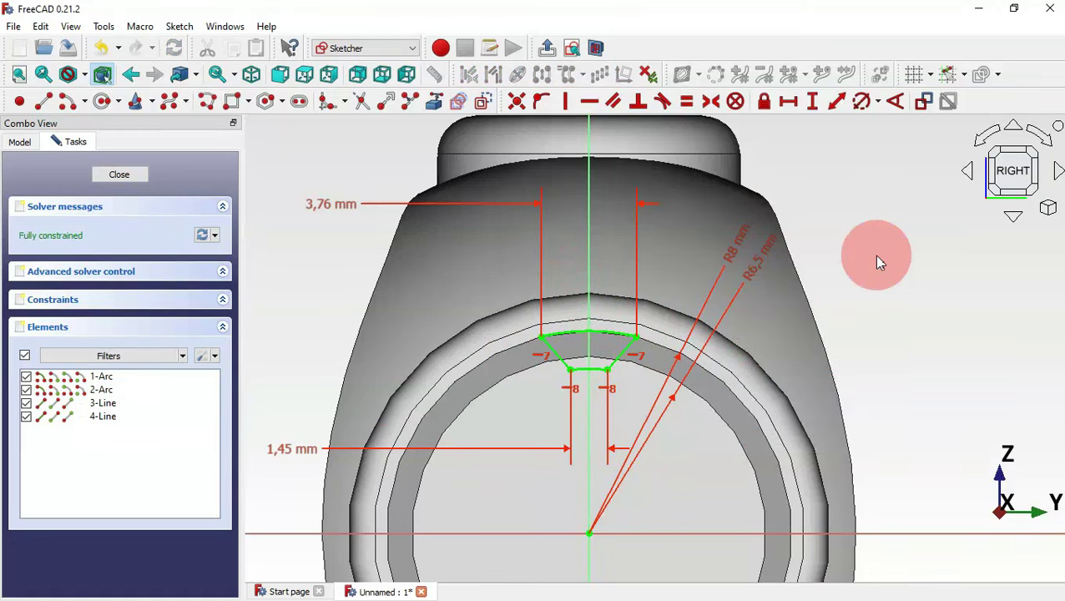
key(Escape)
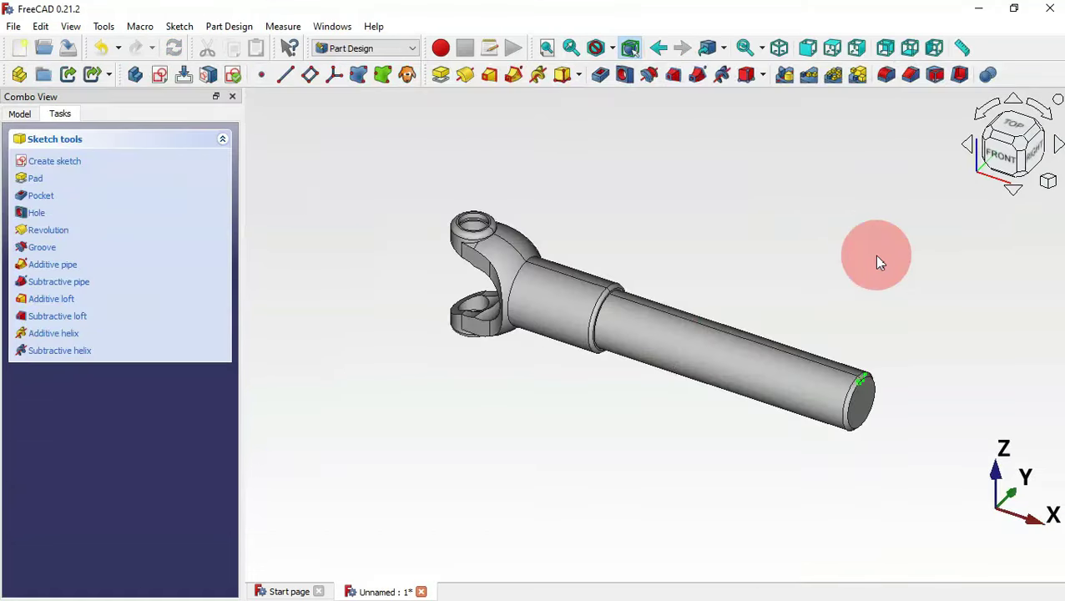
Start a new sketch on the XZ plane
click(678, 190)
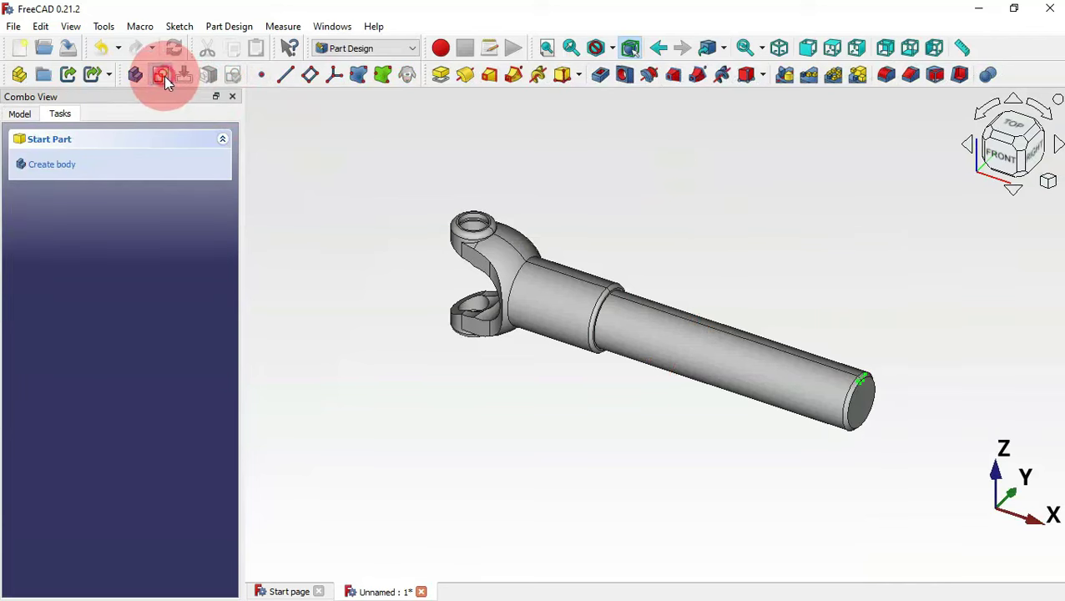
click(163, 76)
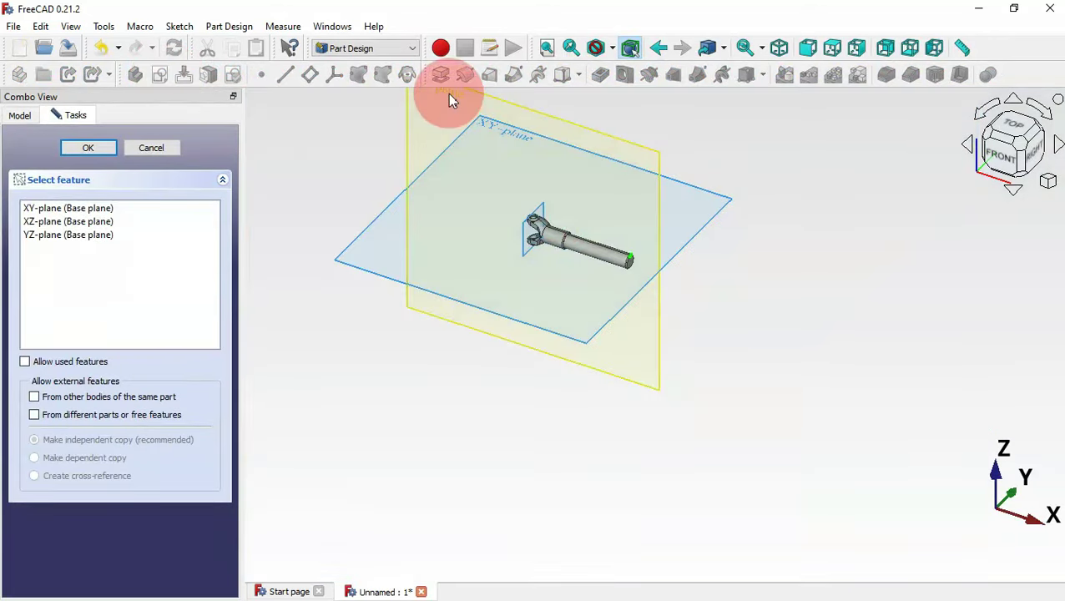
scroll(547, 259, down, 3)
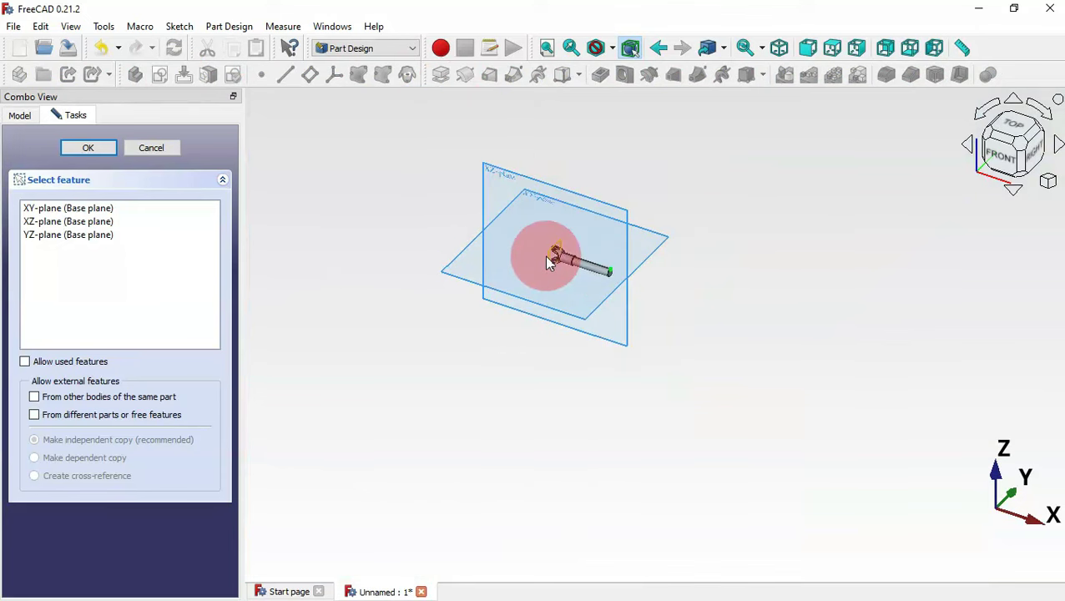
click(492, 168)
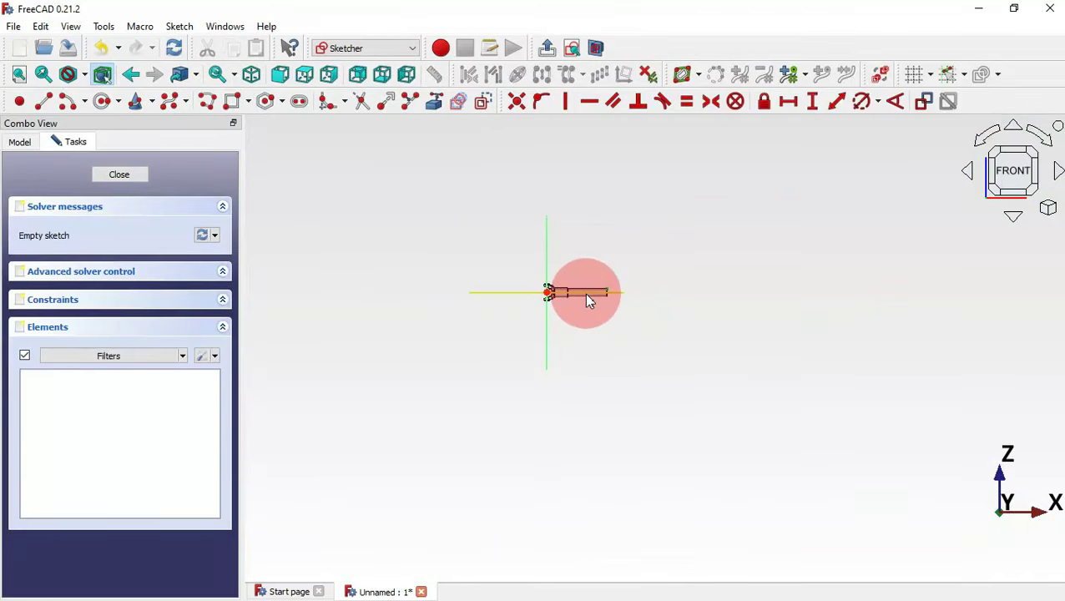
scroll(590, 298, up, 5)
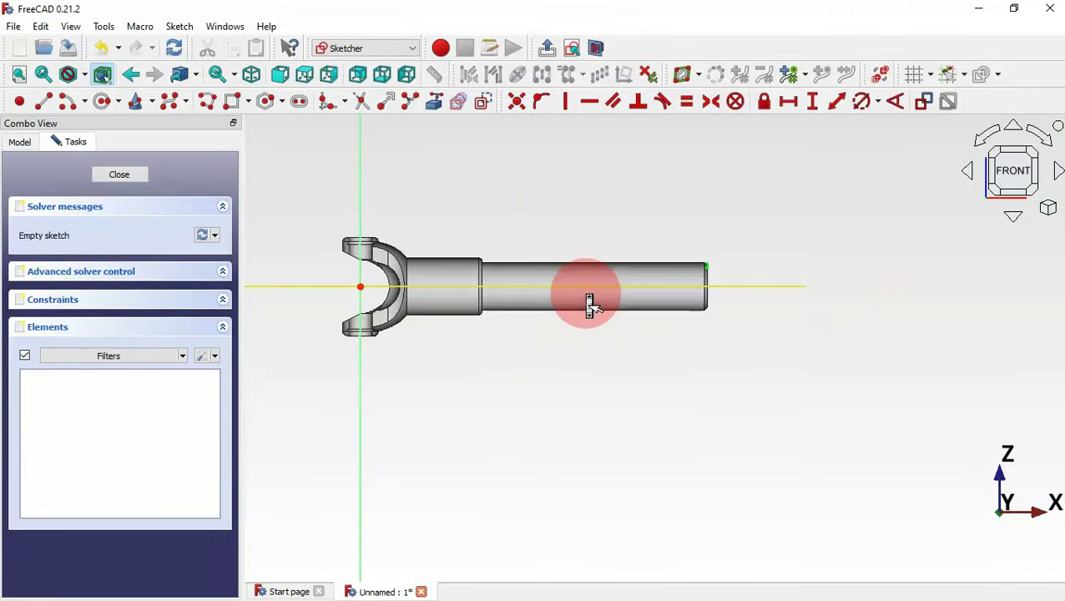
Draw a polyline: a straight line along the shaft top ending in a tangent arc curving upward
click(206, 101)
scroll(655, 230, up, 3)
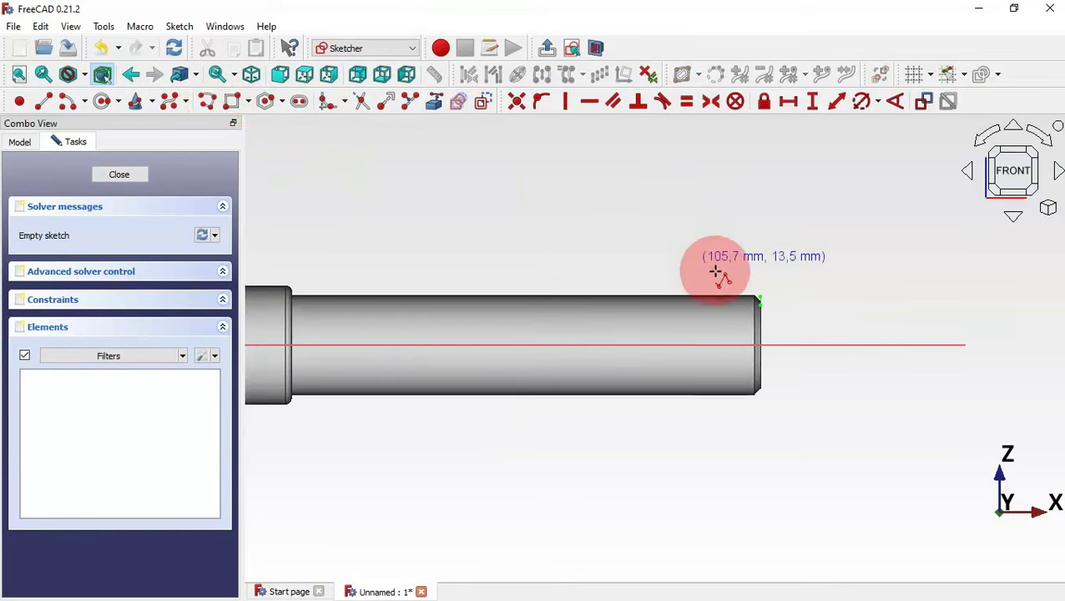
click(777, 312)
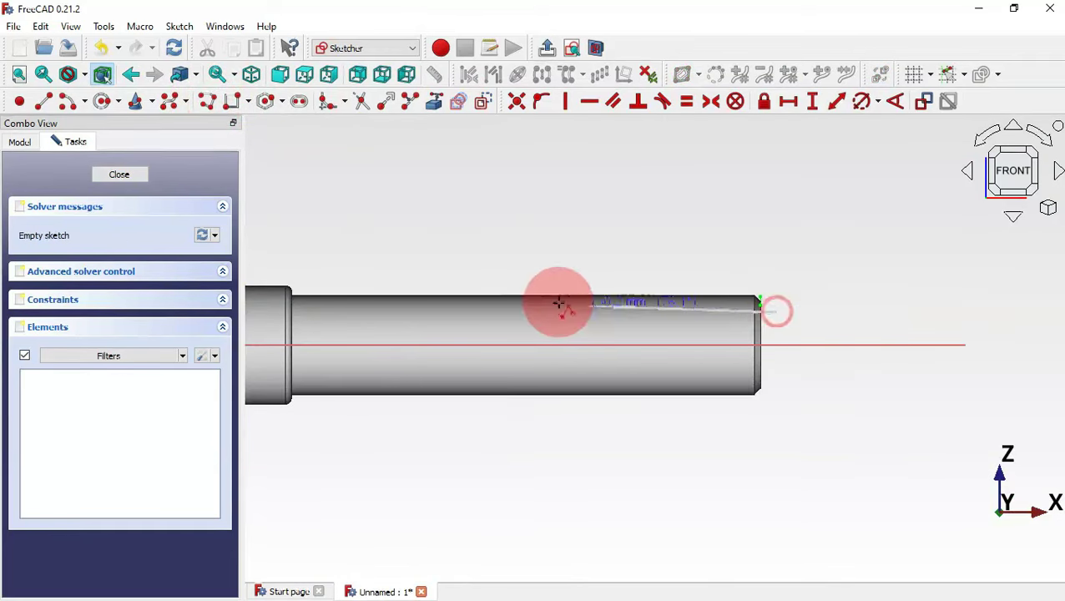
click(500, 312)
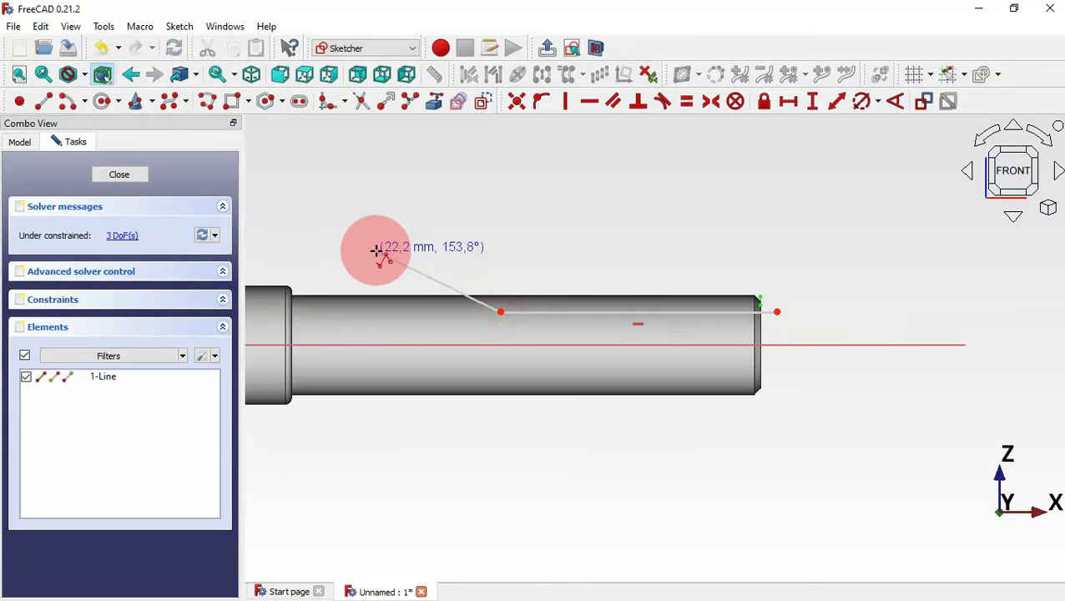
key(m)
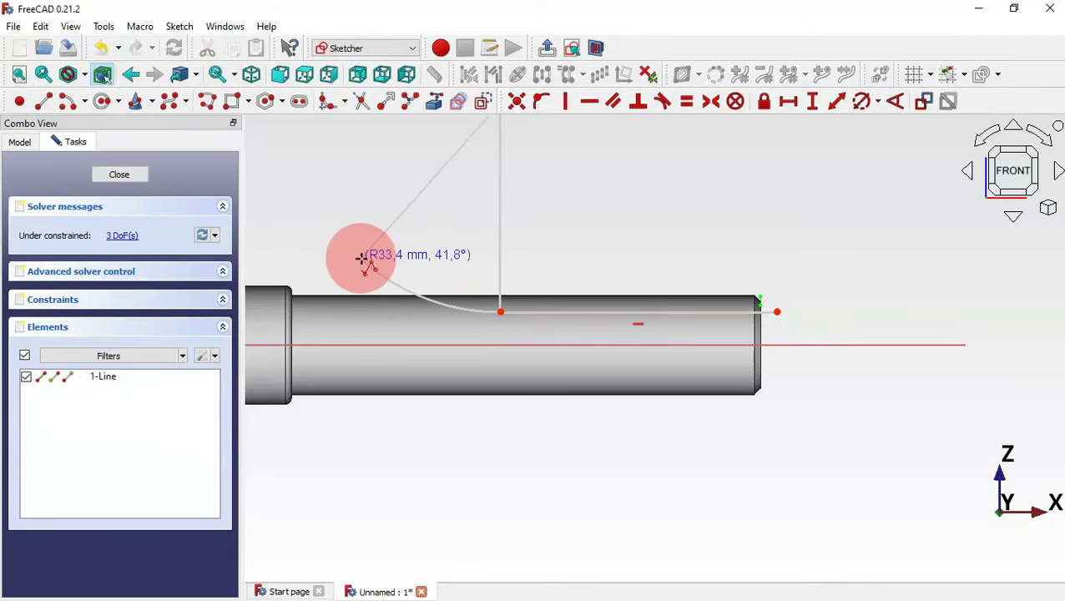
click(361, 257)
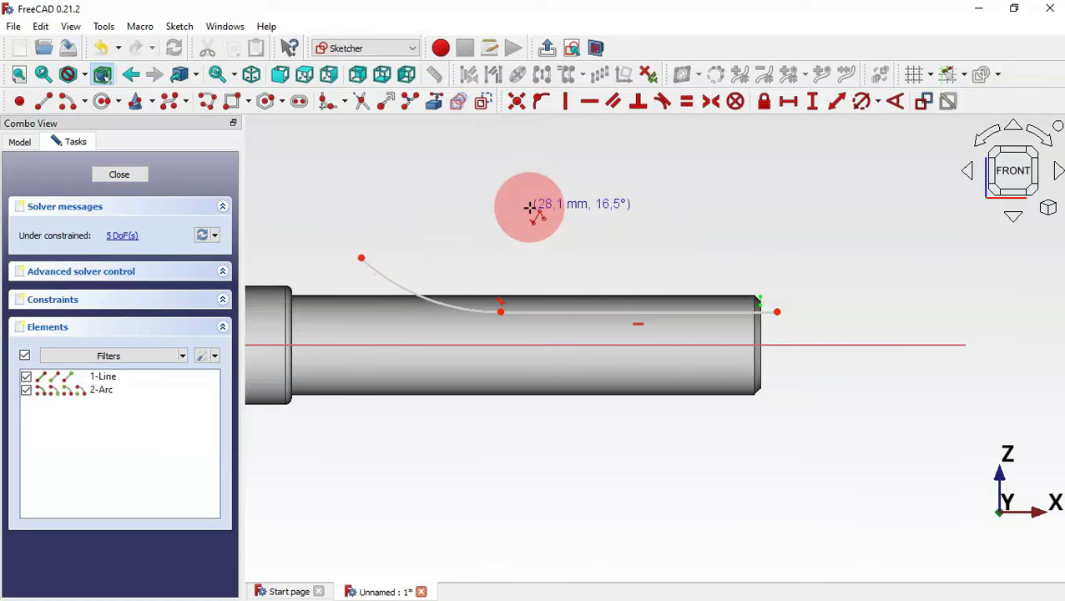
Reference the shaft's end edge as external geometry and select the corner endpoints
click(433, 102)
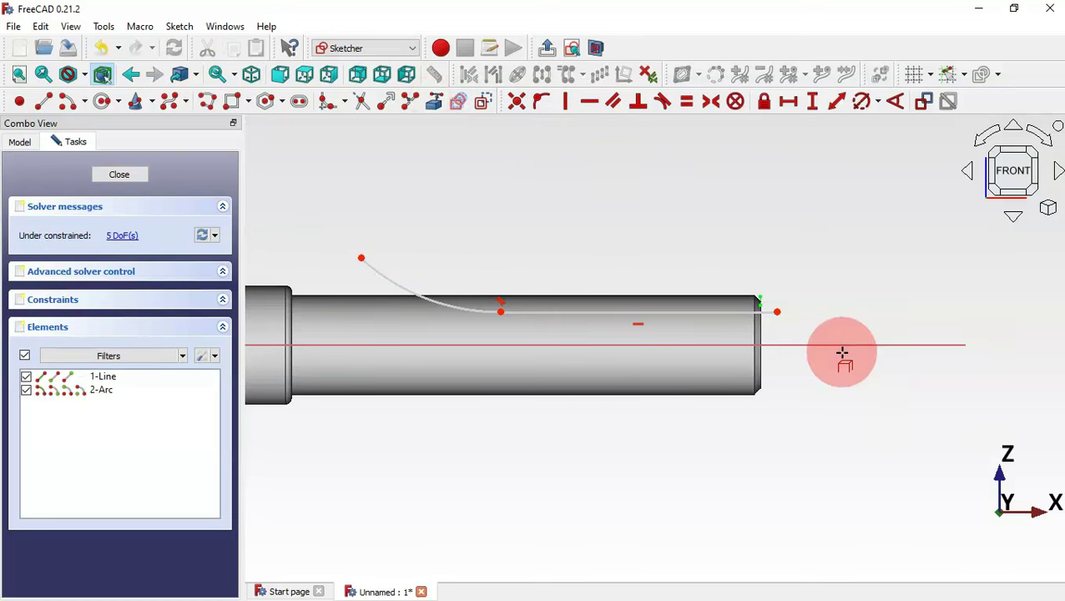
click(763, 330)
drag(754, 290, 795, 327)
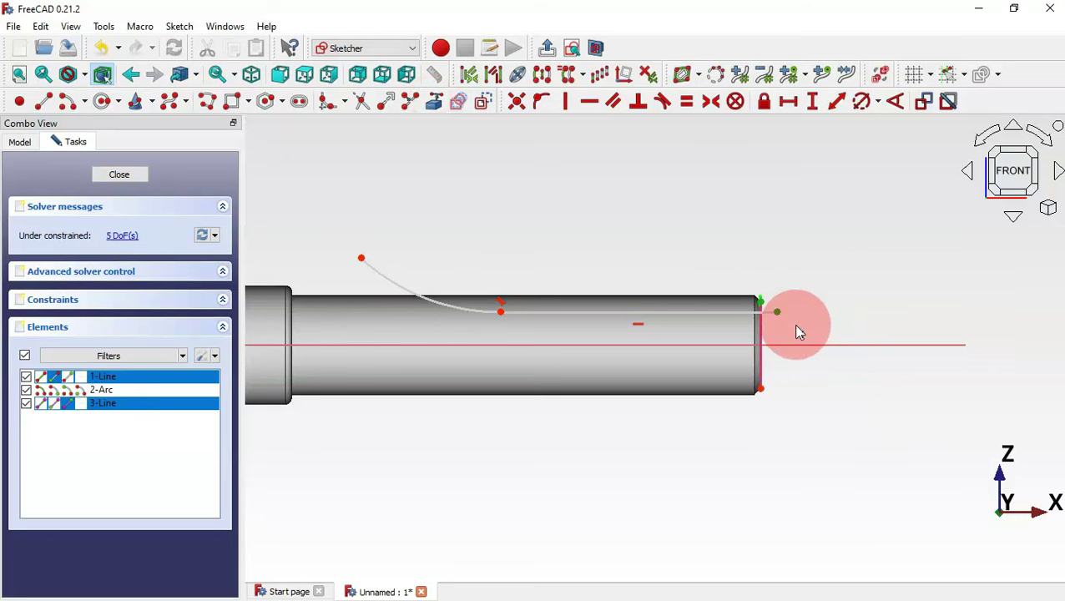
Join the line's end to the shaft edge and set its 6.5 mm vertical distance
click(565, 103)
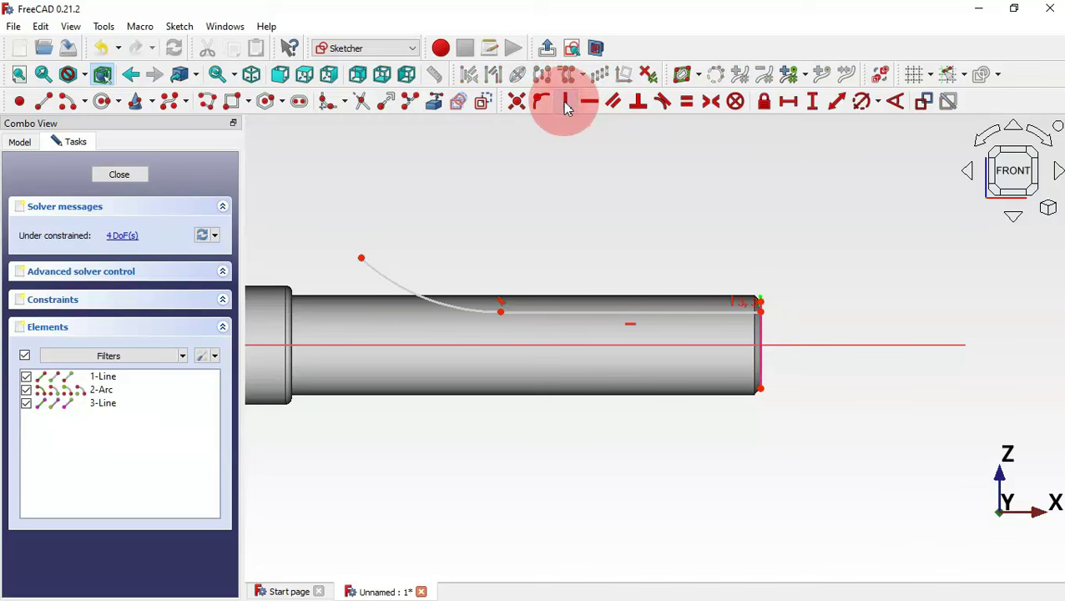
scroll(794, 197, down, 2)
scroll(501, 226, up, 2)
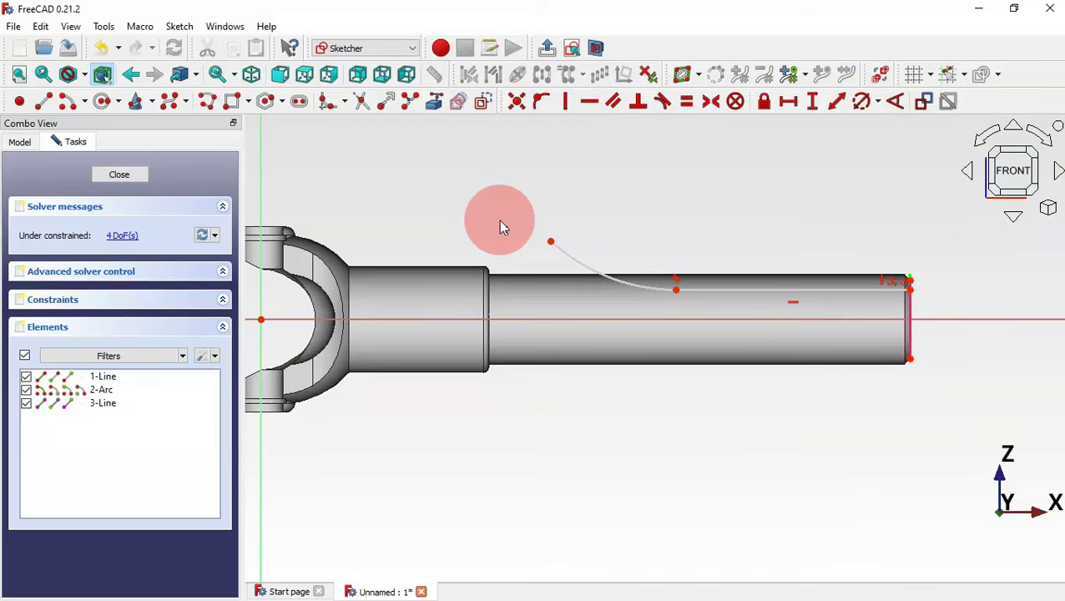
click(812, 104)
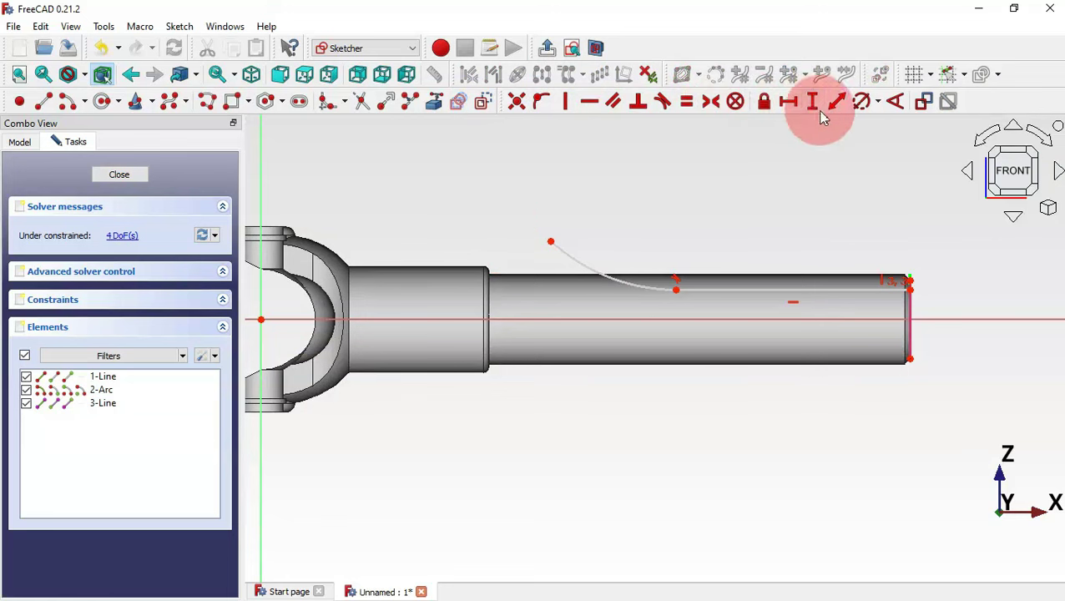
click(910, 284)
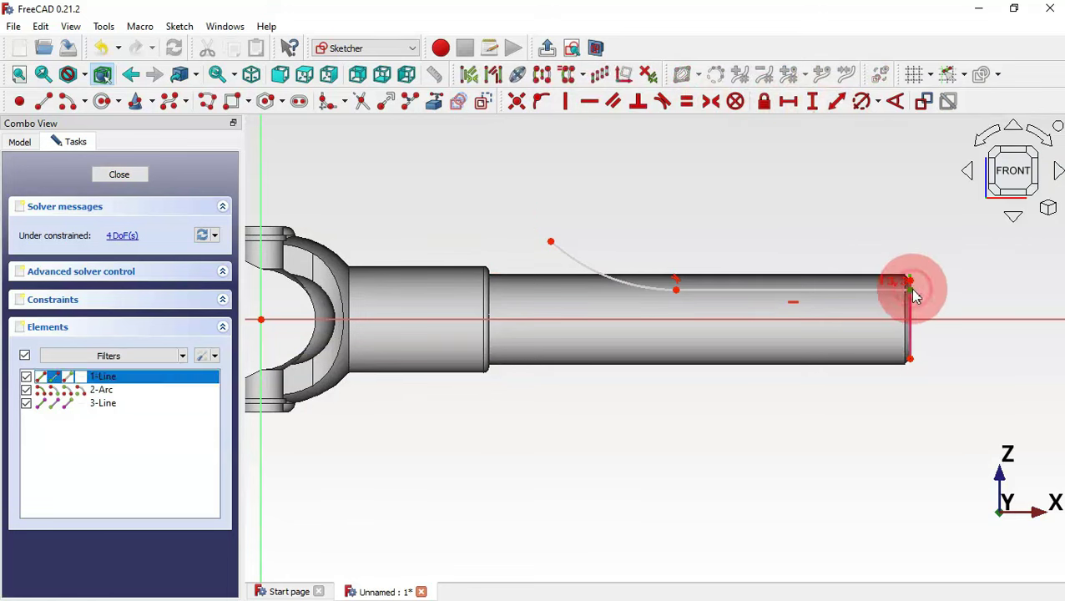
click(262, 319)
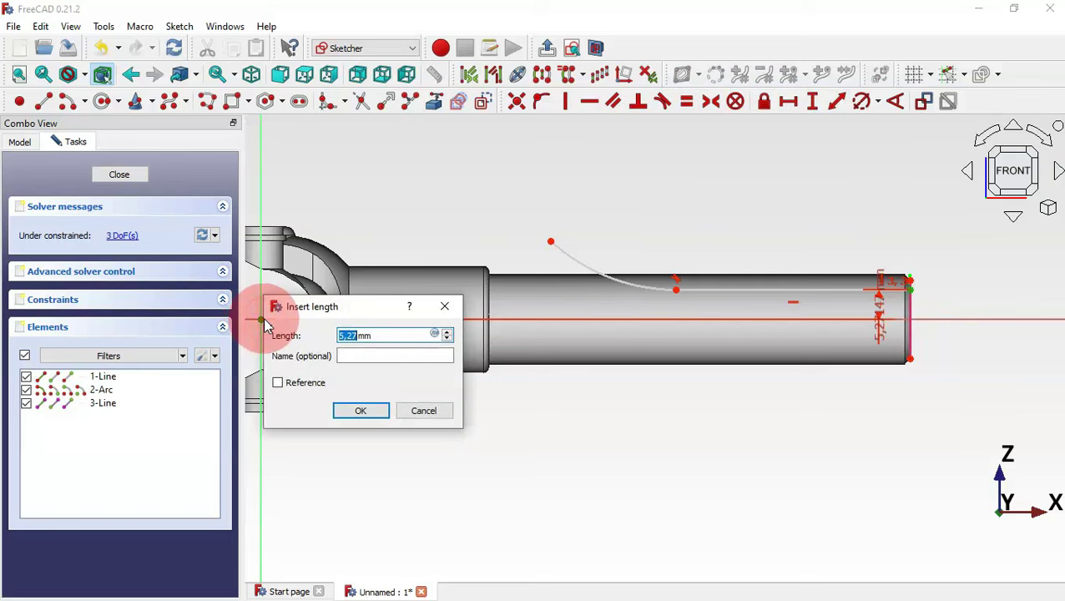
click(423, 358)
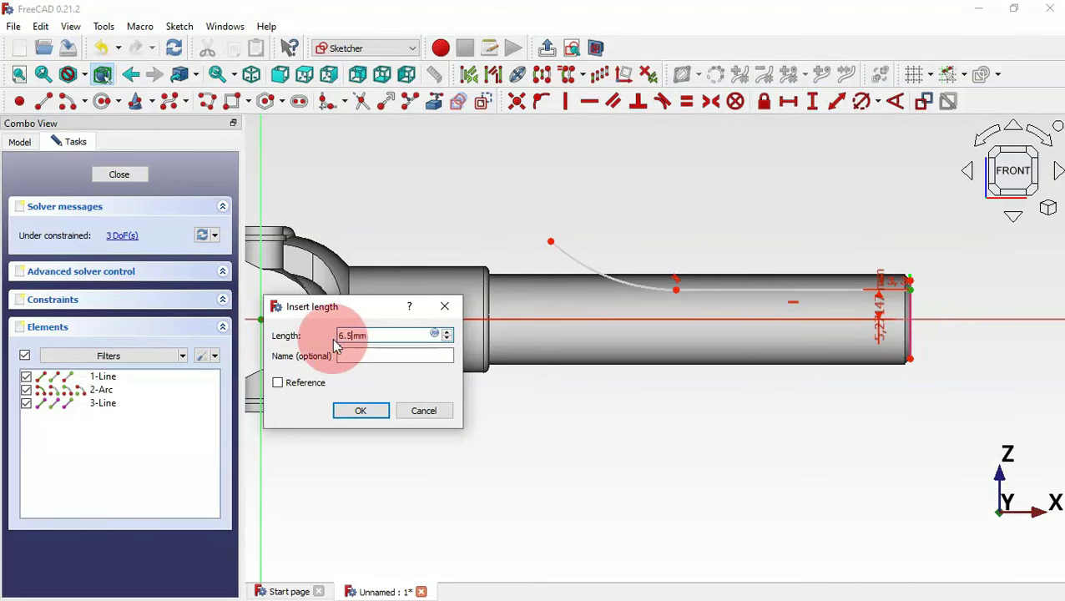
click(337, 338)
text(6.5)
key(Return)
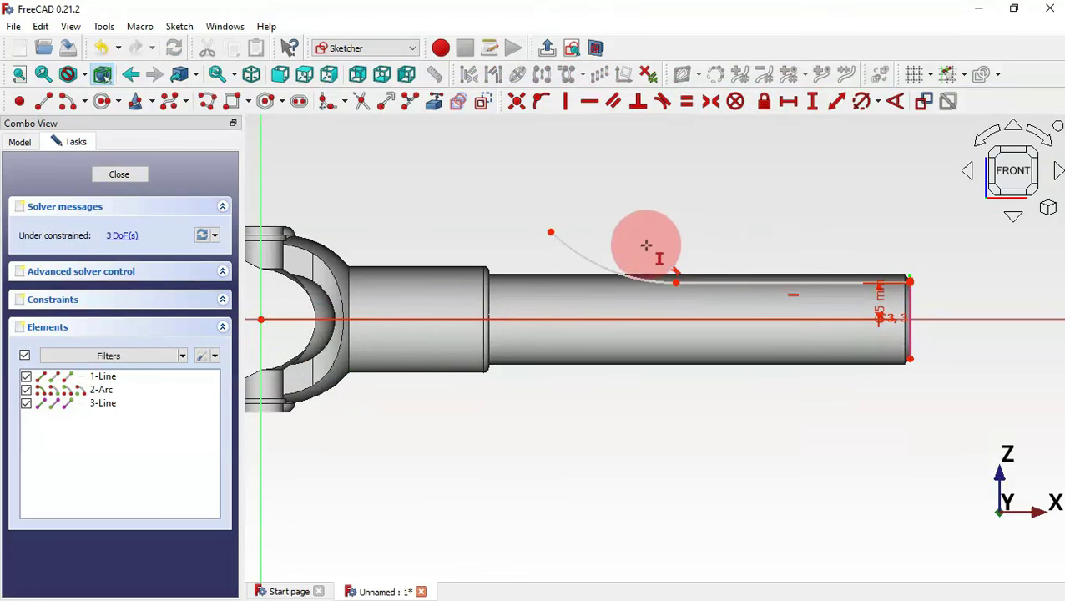
Constrain the arc's upper endpoint 5 mm above the line and the line's horizontal length to 45 mm
click(548, 231)
click(674, 281)
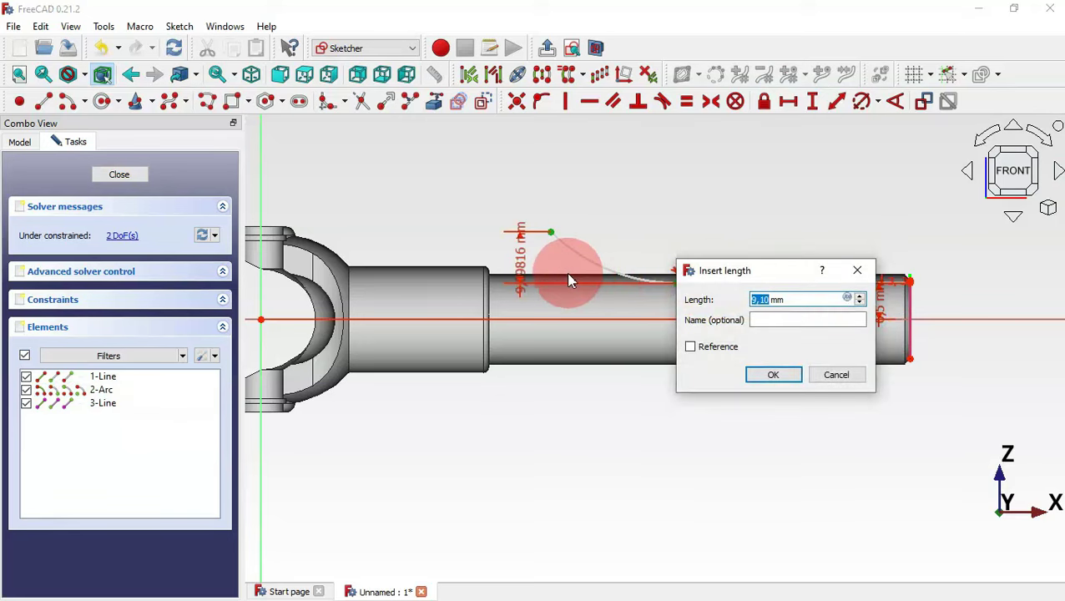
text(5)
key(Return)
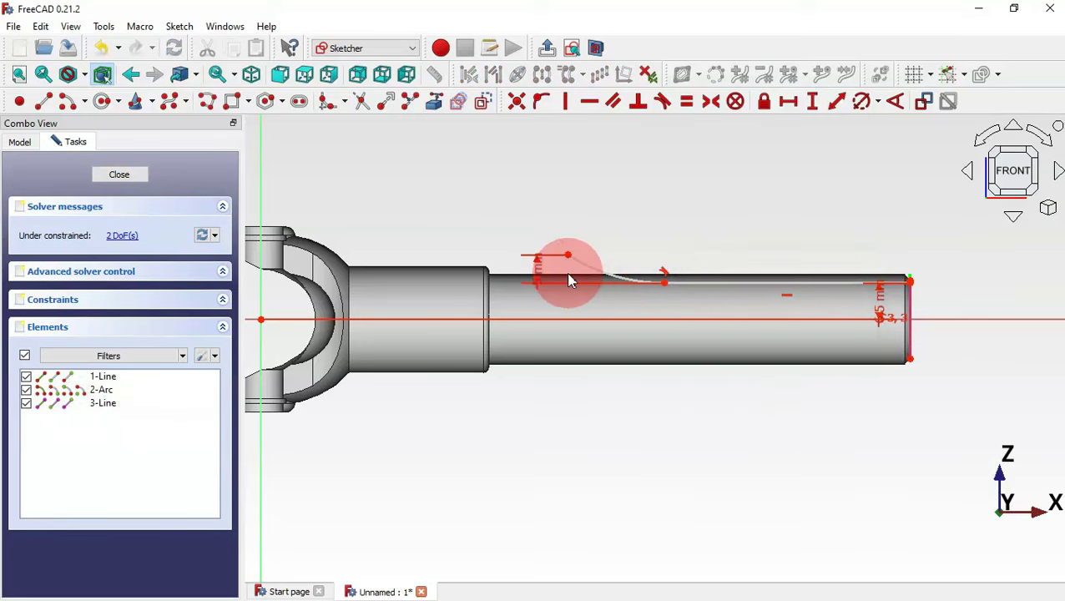
click(787, 103)
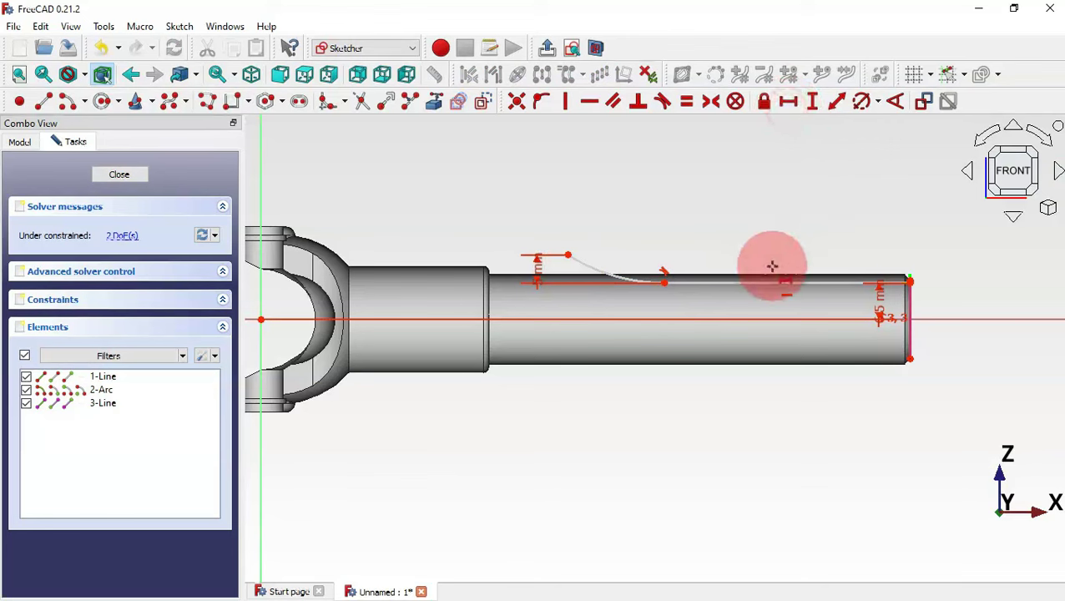
click(752, 285)
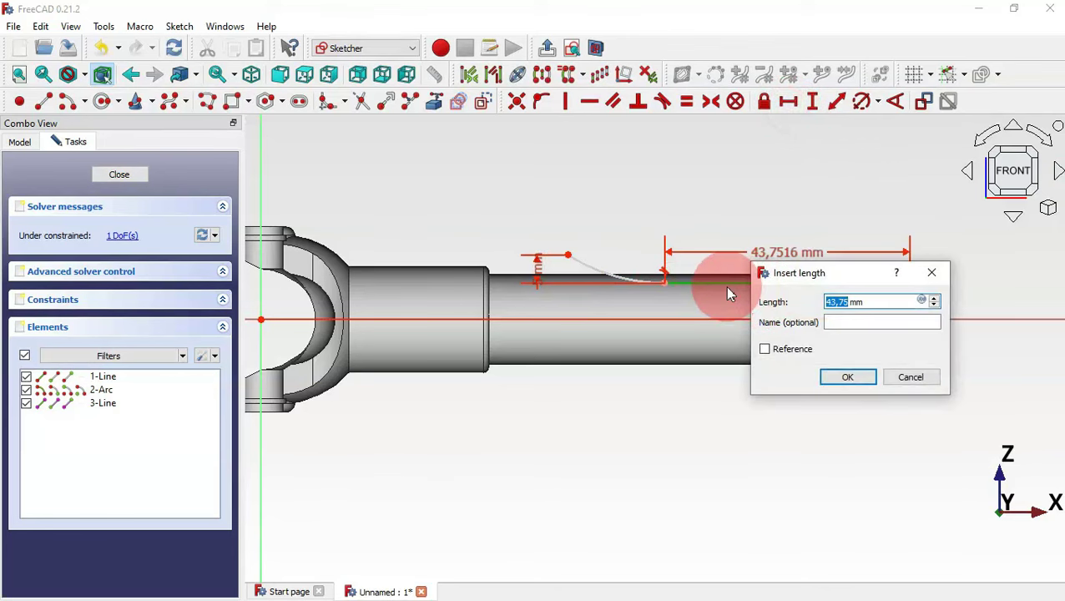
text(45)
key(Return)
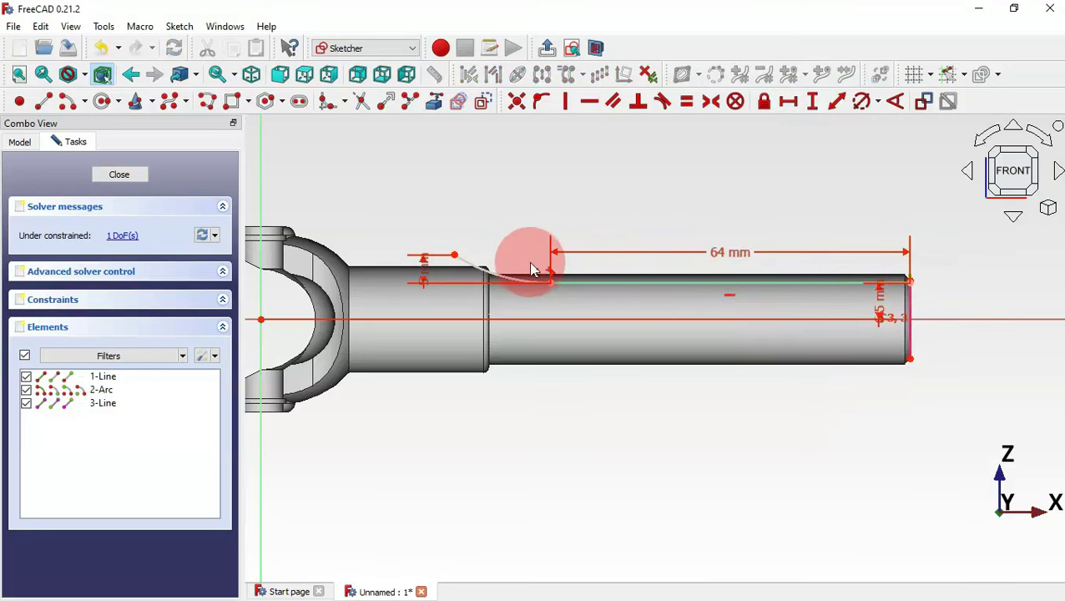
Give the arc a 15 mm radius and close the path sketch
click(861, 101)
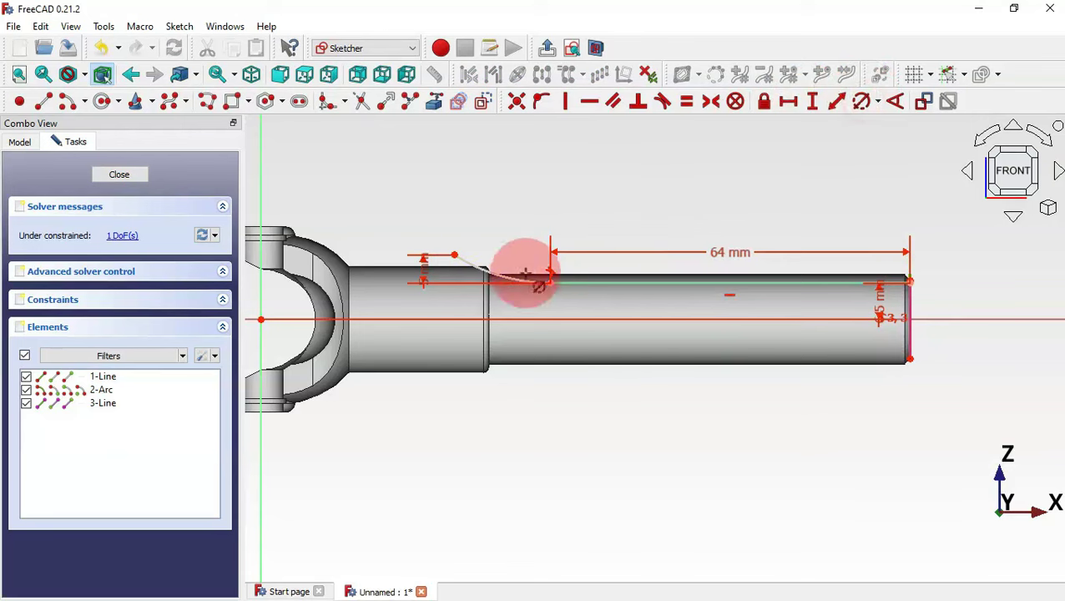
click(512, 276)
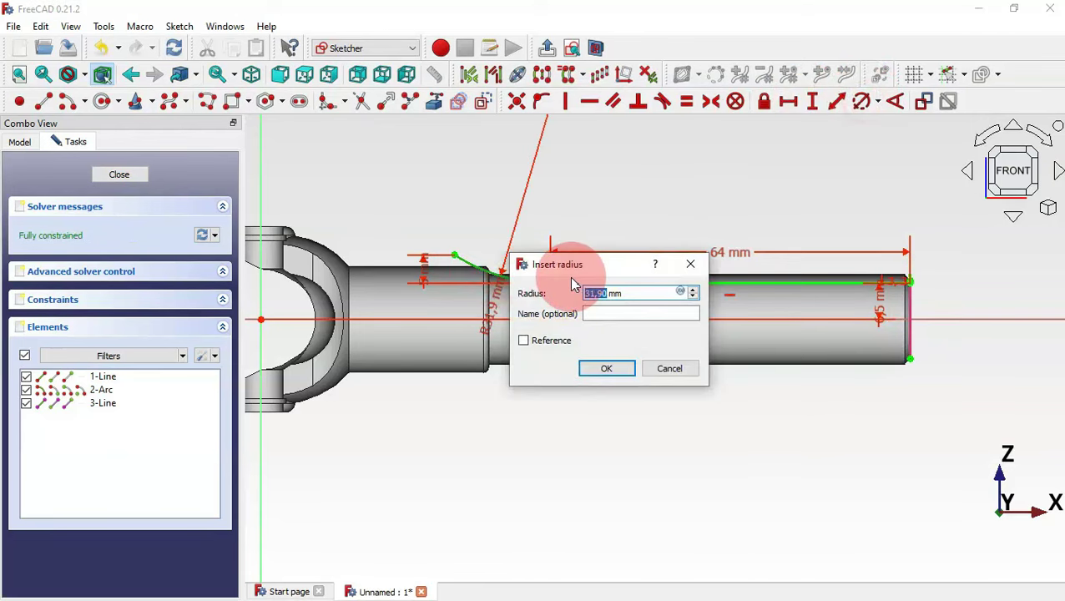
text(15)
key(Return)
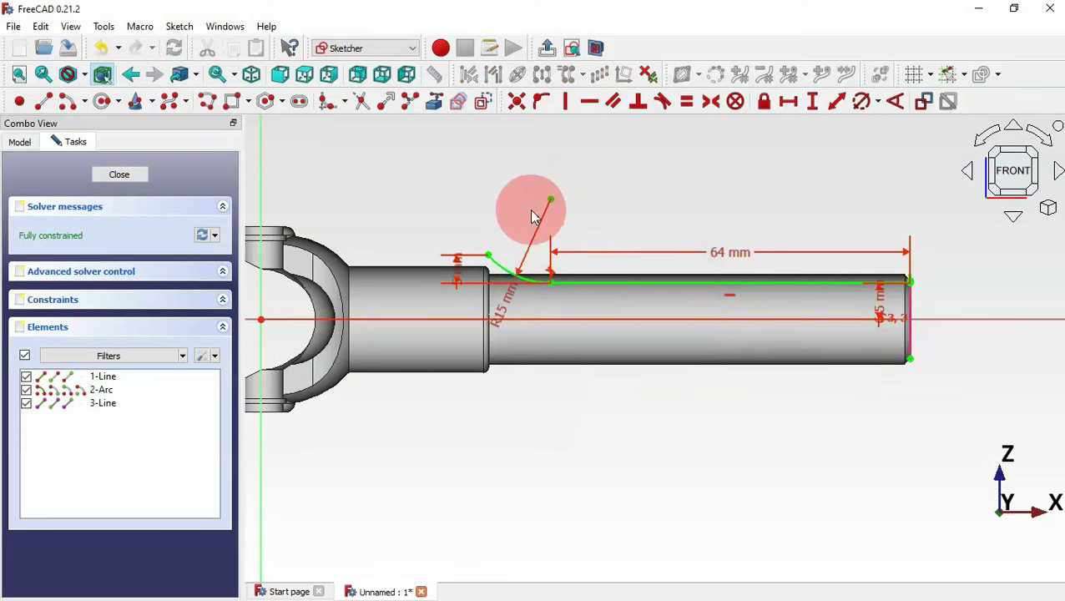
key(Escape)
Sweep the Sketch007 profile along the Sketch008 path as a subtractive pipe groove
key(v)
key(f)
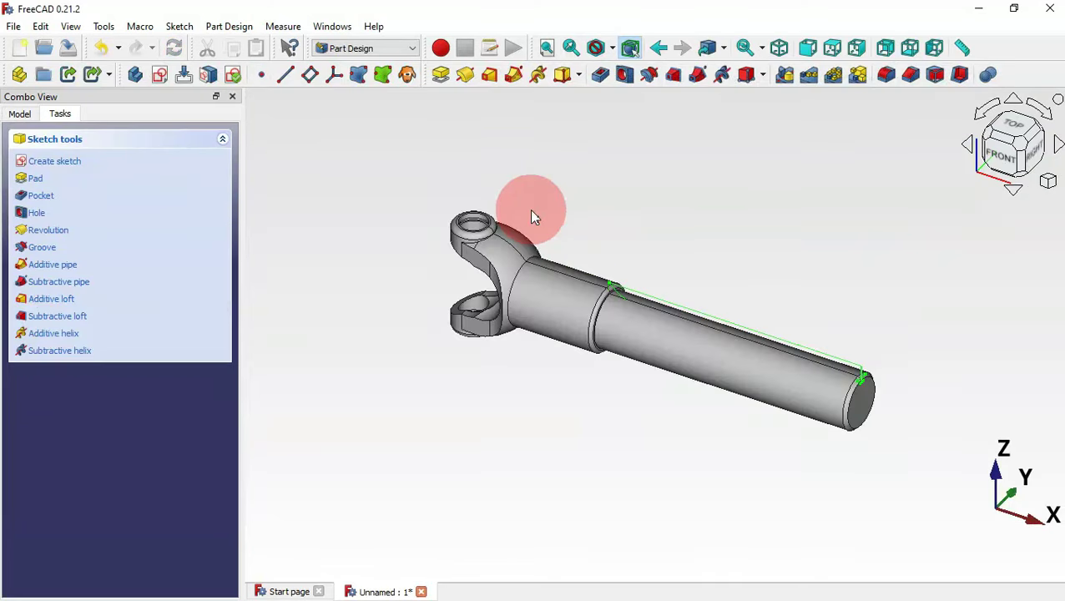
click(632, 221)
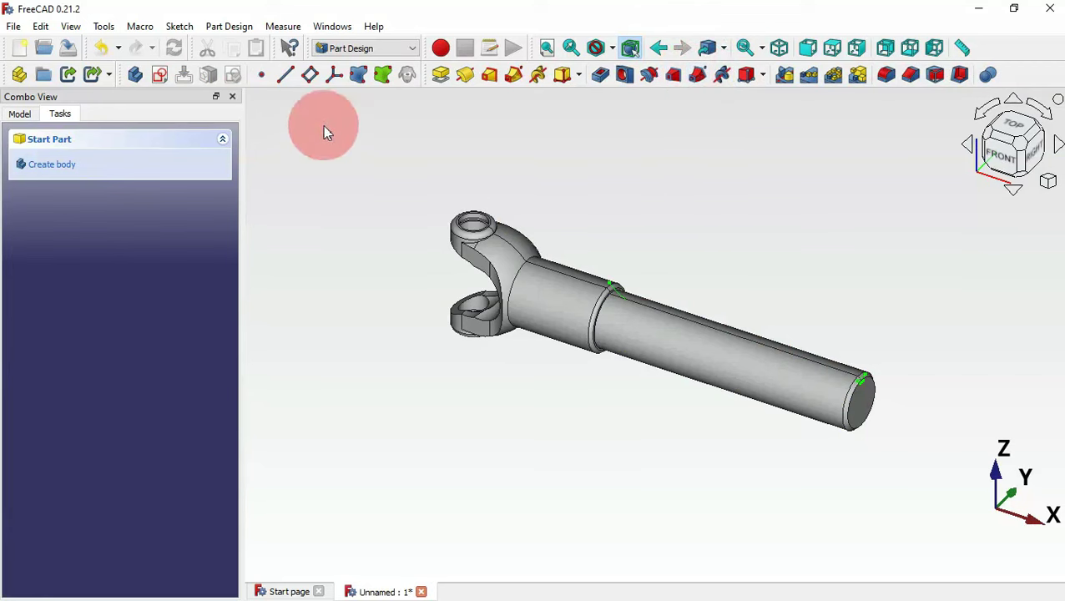
click(20, 114)
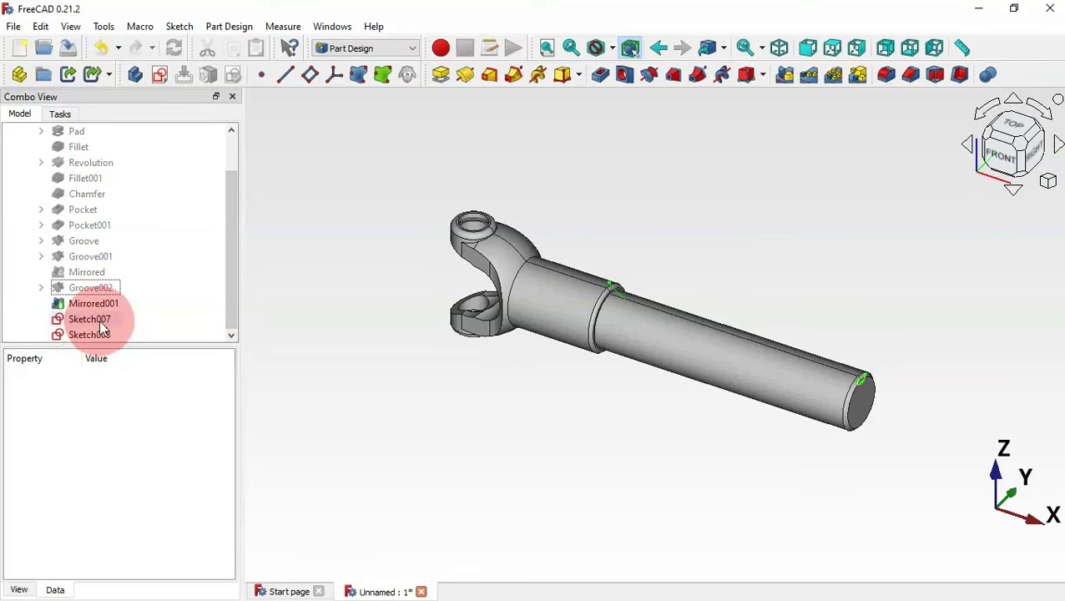
click(77, 321)
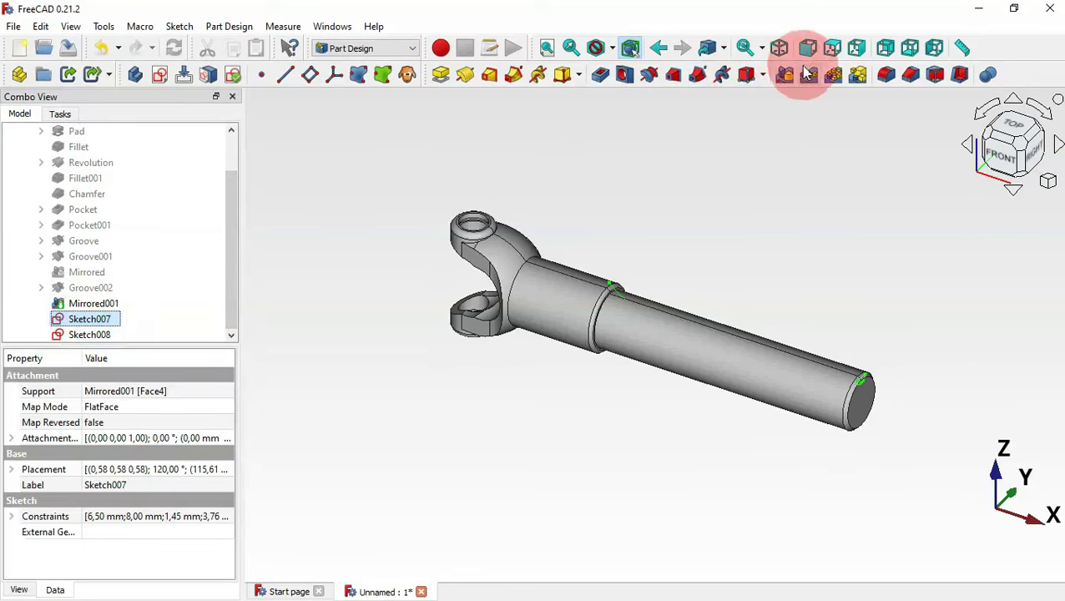
click(699, 77)
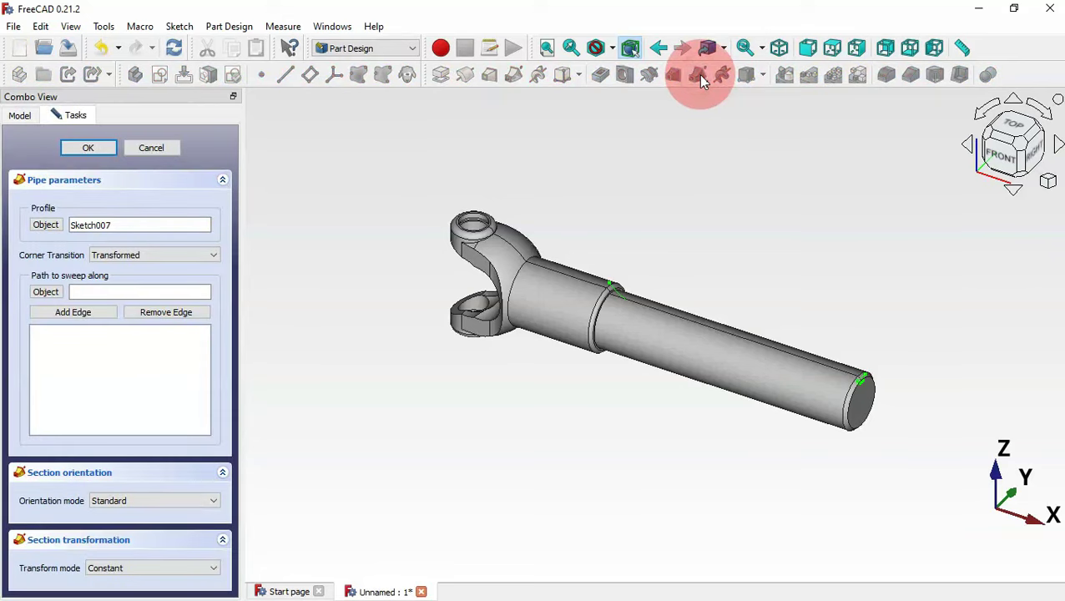
click(614, 290)
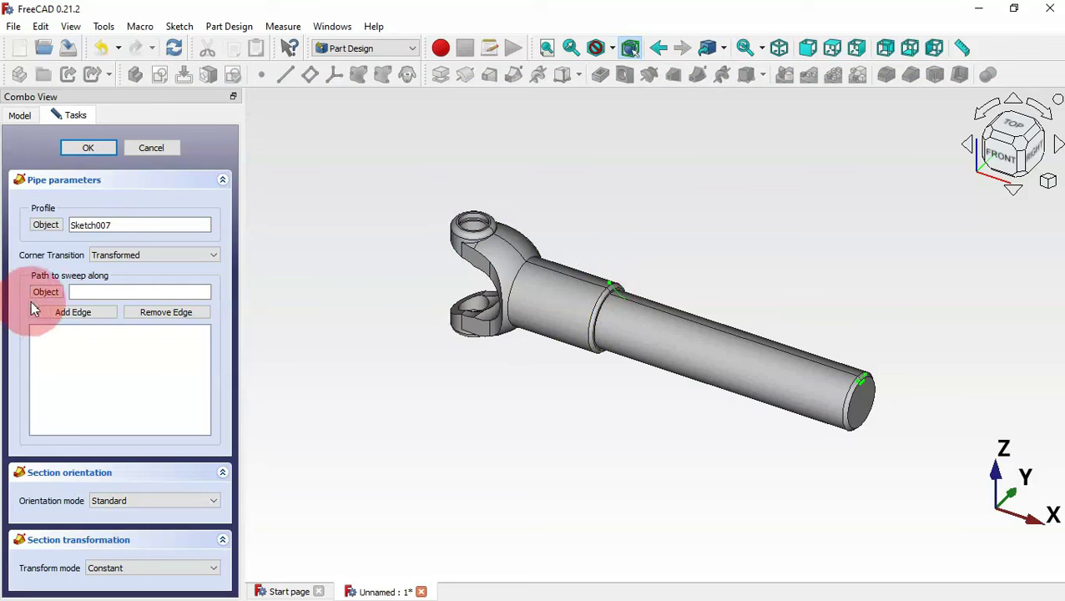
click(46, 292)
scroll(494, 325, up, 3)
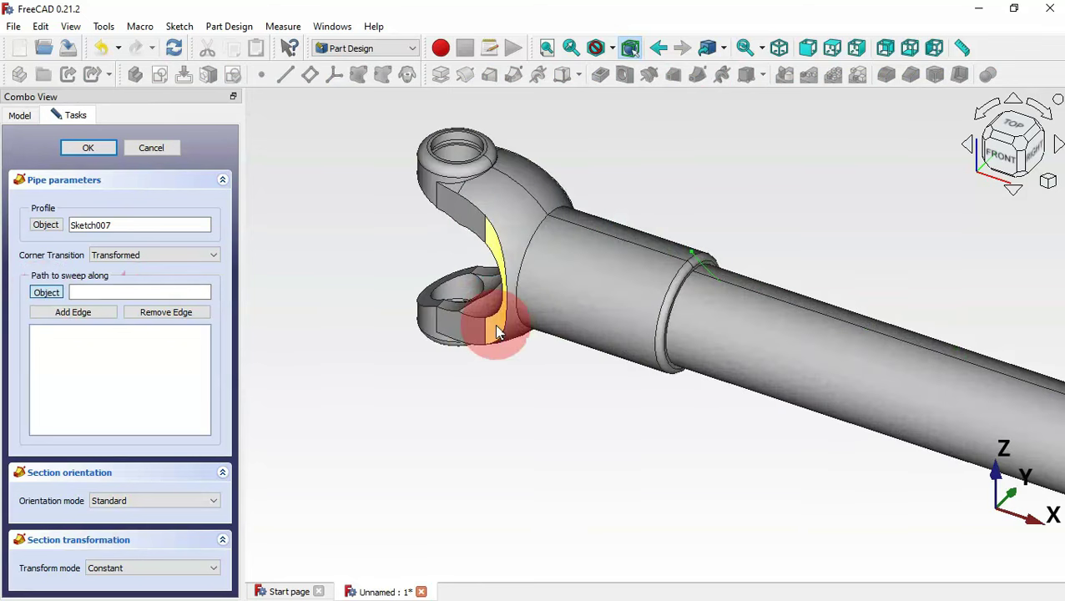
click(710, 274)
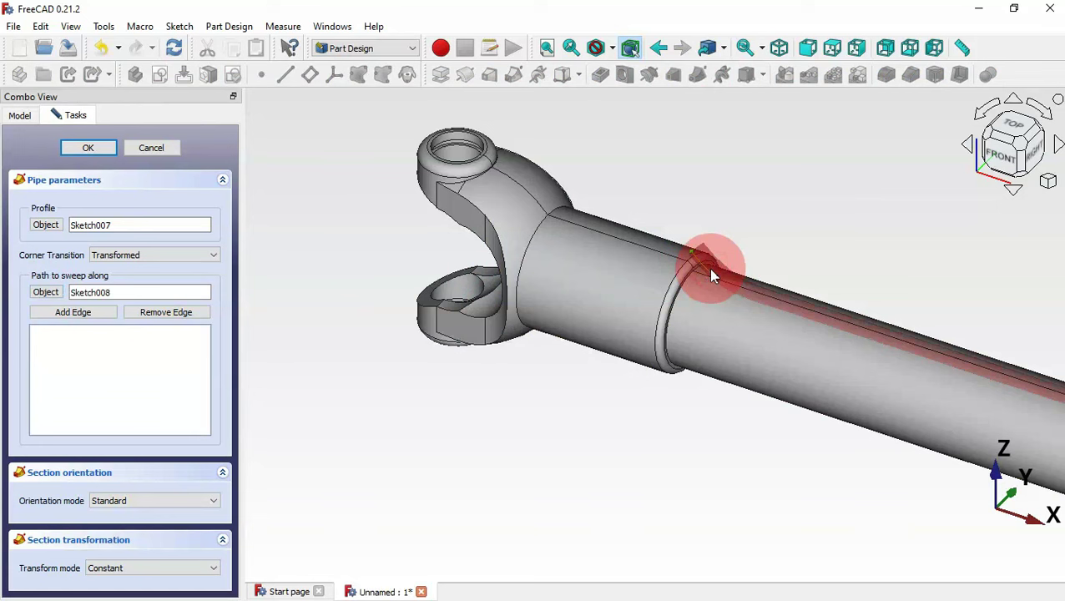
click(89, 148)
key(v)
key(f)
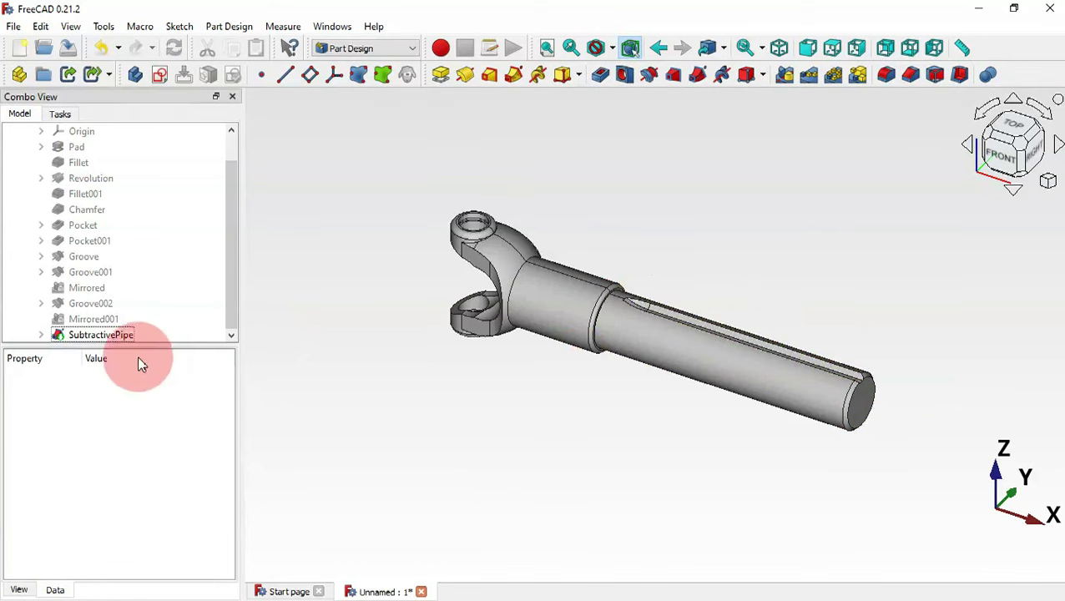
Polar-pattern the SubtractivePipe groove with 8 occurrences over 360°
click(121, 338)
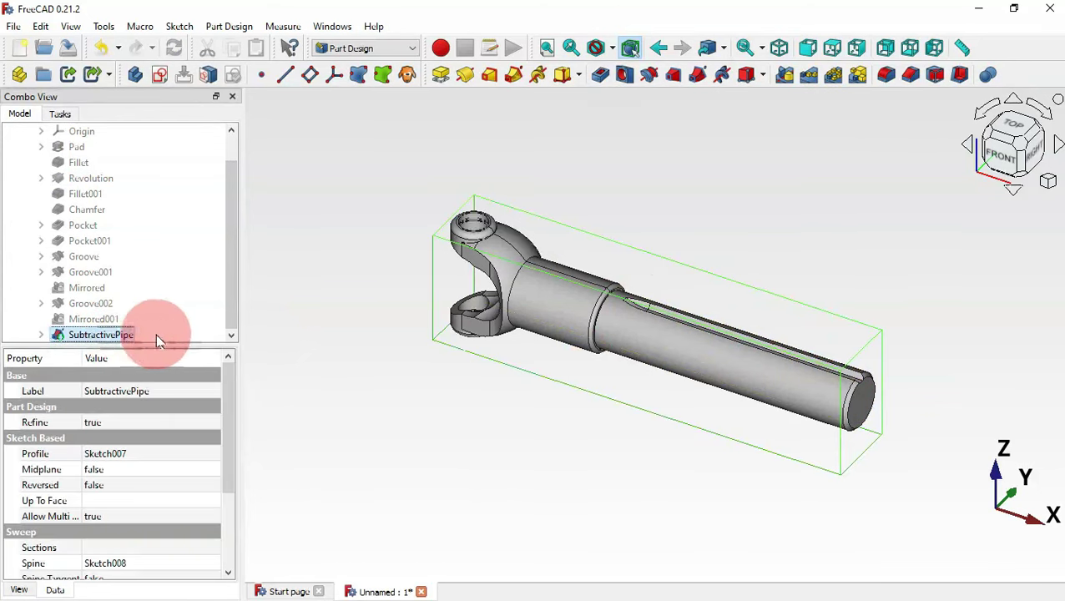
click(835, 76)
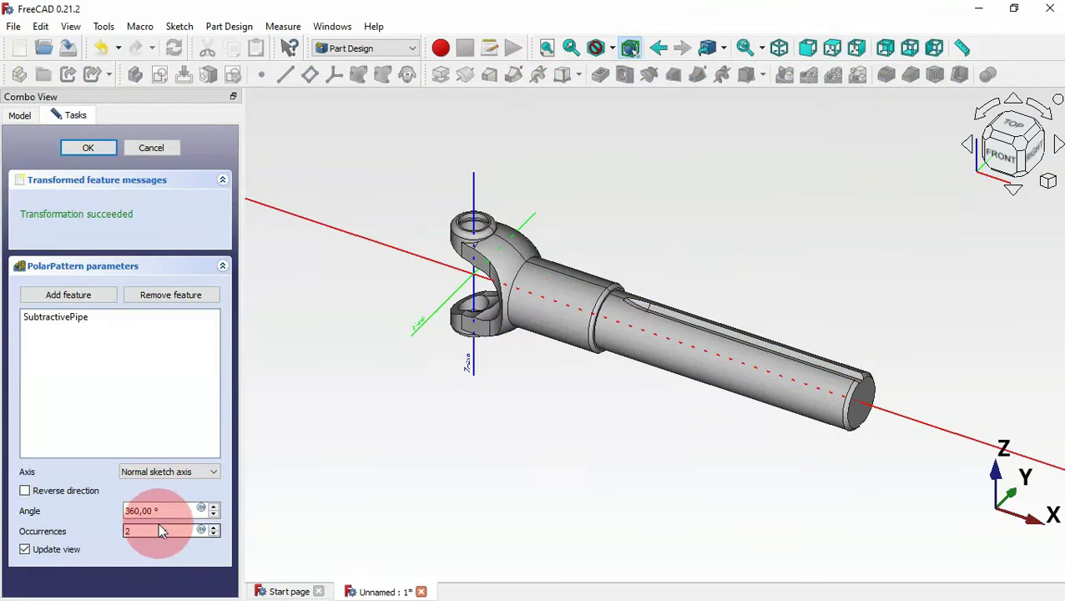
middle_drag(815, 421, 751, 380)
drag(159, 532, 65, 528)
text(8)
middle_drag(693, 317, 877, 279)
click(89, 148)
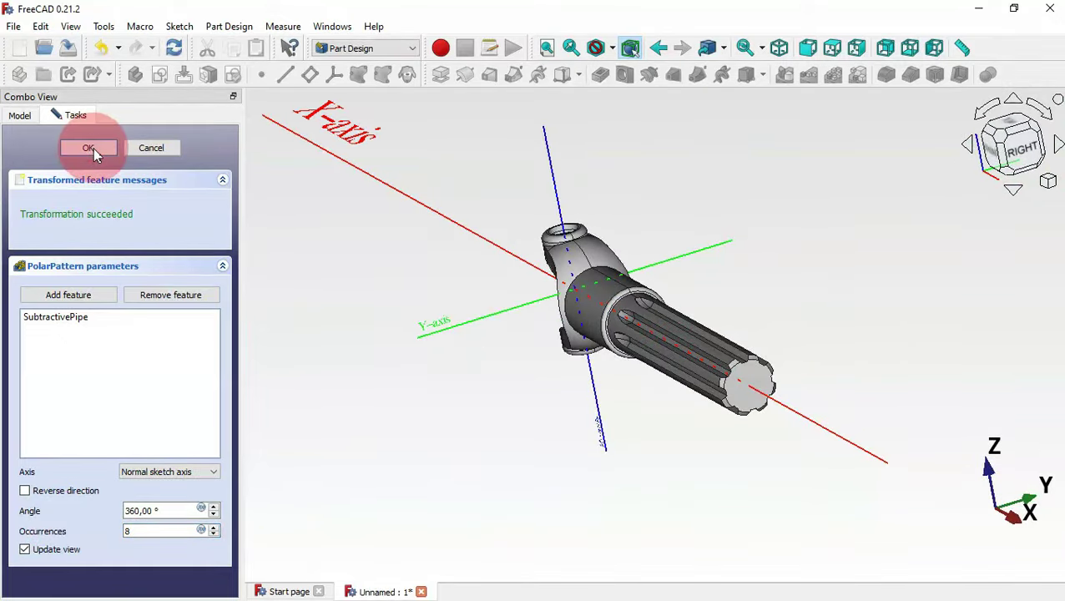
click(670, 452)
key(2)
key(0)
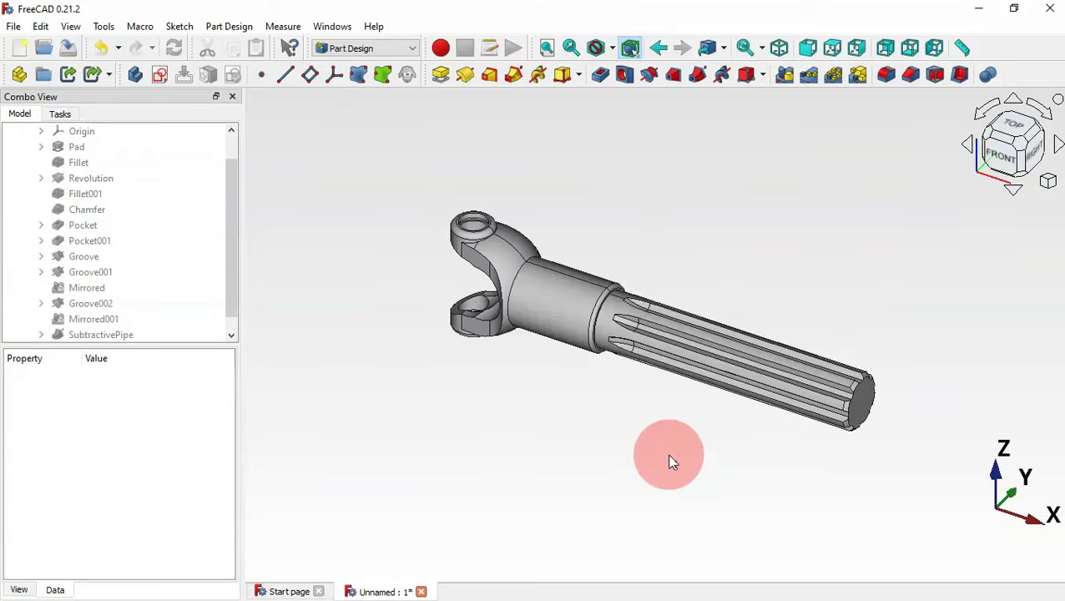
click(667, 313)
middle_drag(663, 271, 564, 440)
middle_drag(692, 261, 587, 393)
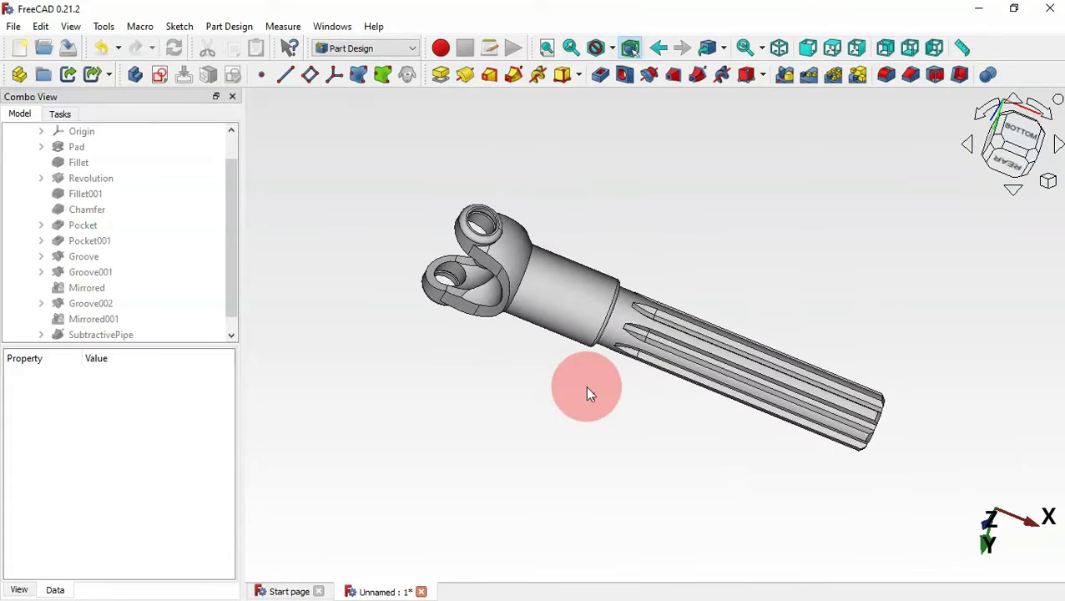
middle_drag(670, 269, 526, 396)
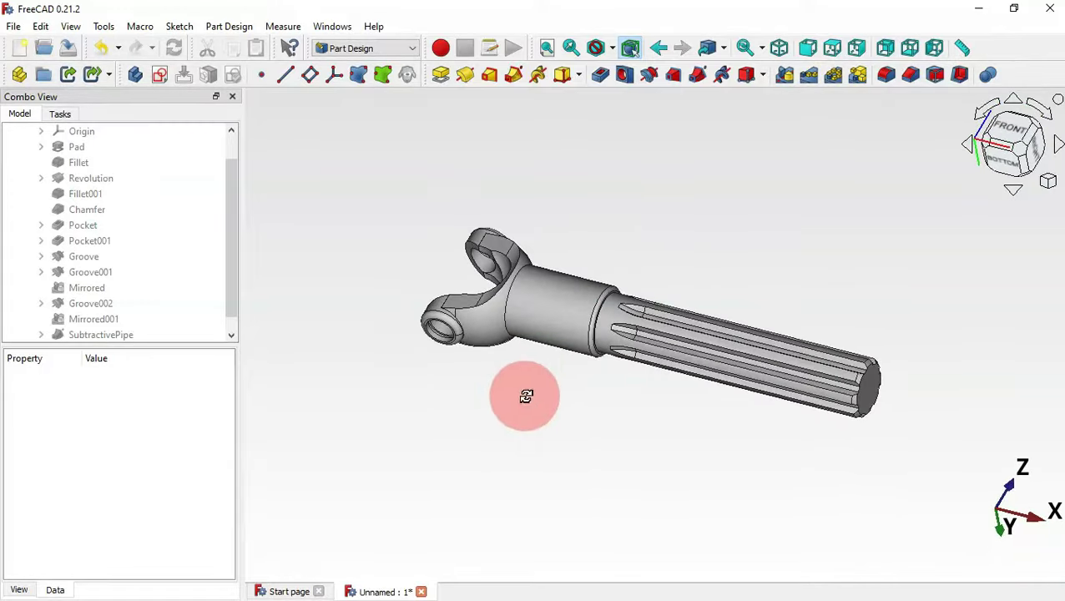
middle_drag(658, 255, 686, 351)
middle_drag(661, 286, 524, 387)
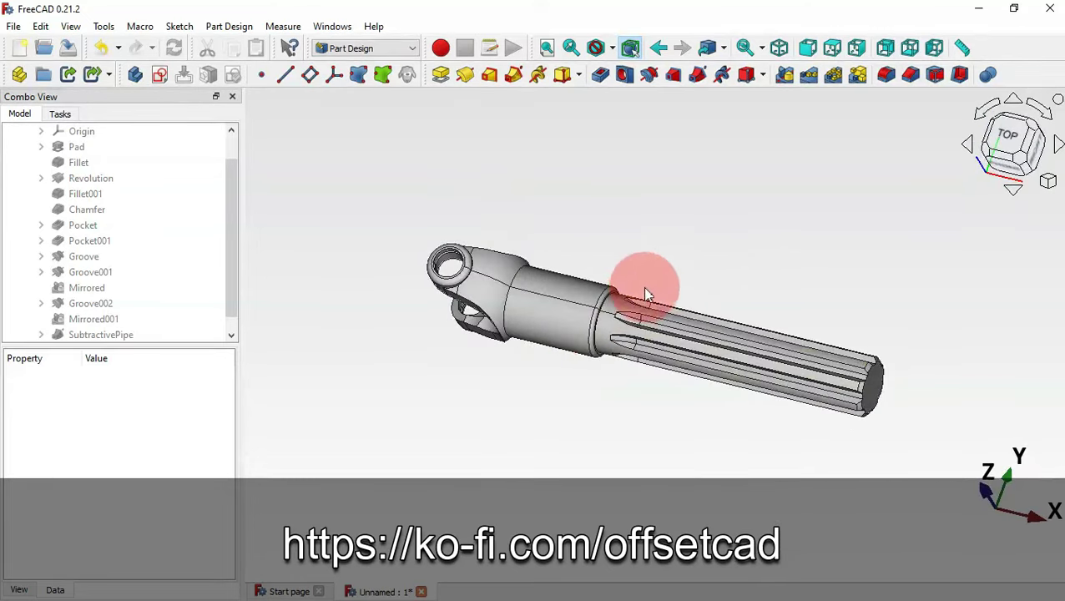
middle_drag(706, 238, 612, 398)
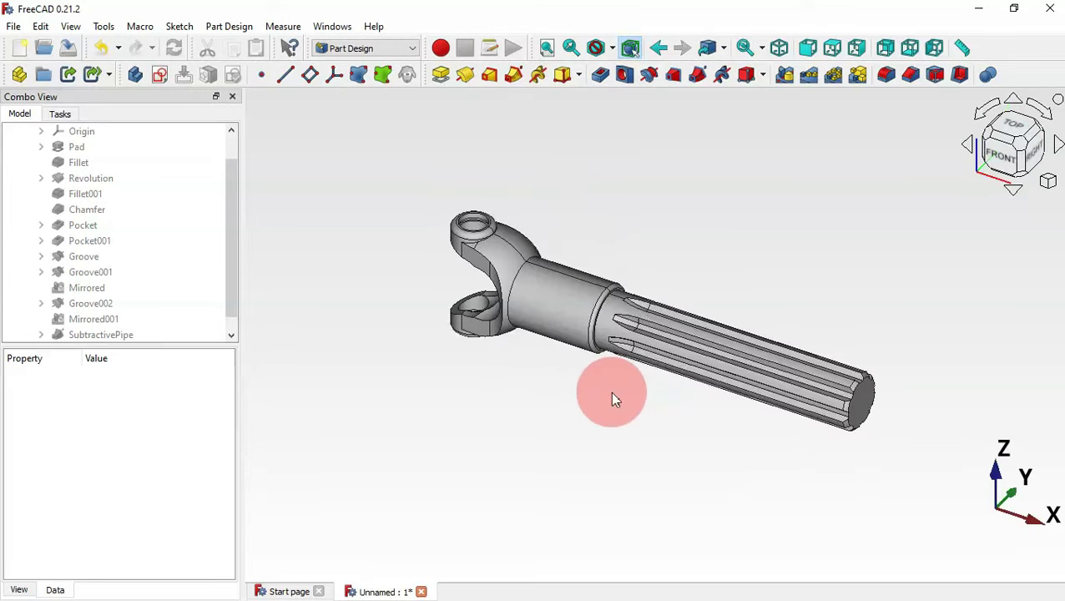